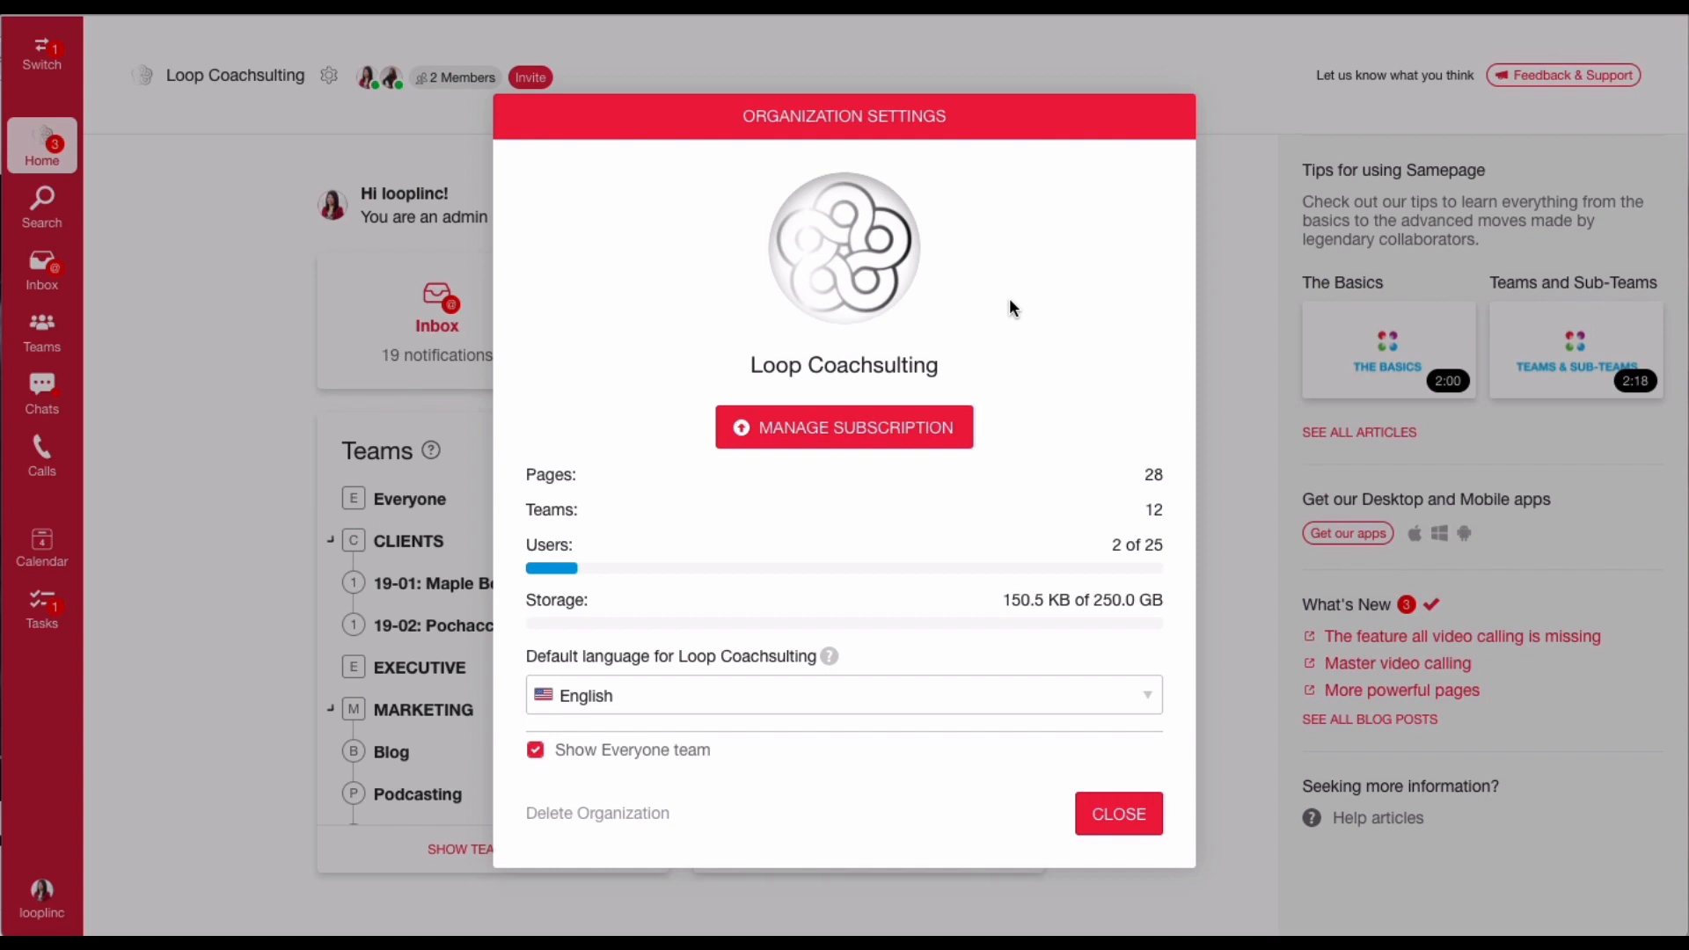
- Close the organization settings and view the list of organizations available for switching
click(1119, 811)
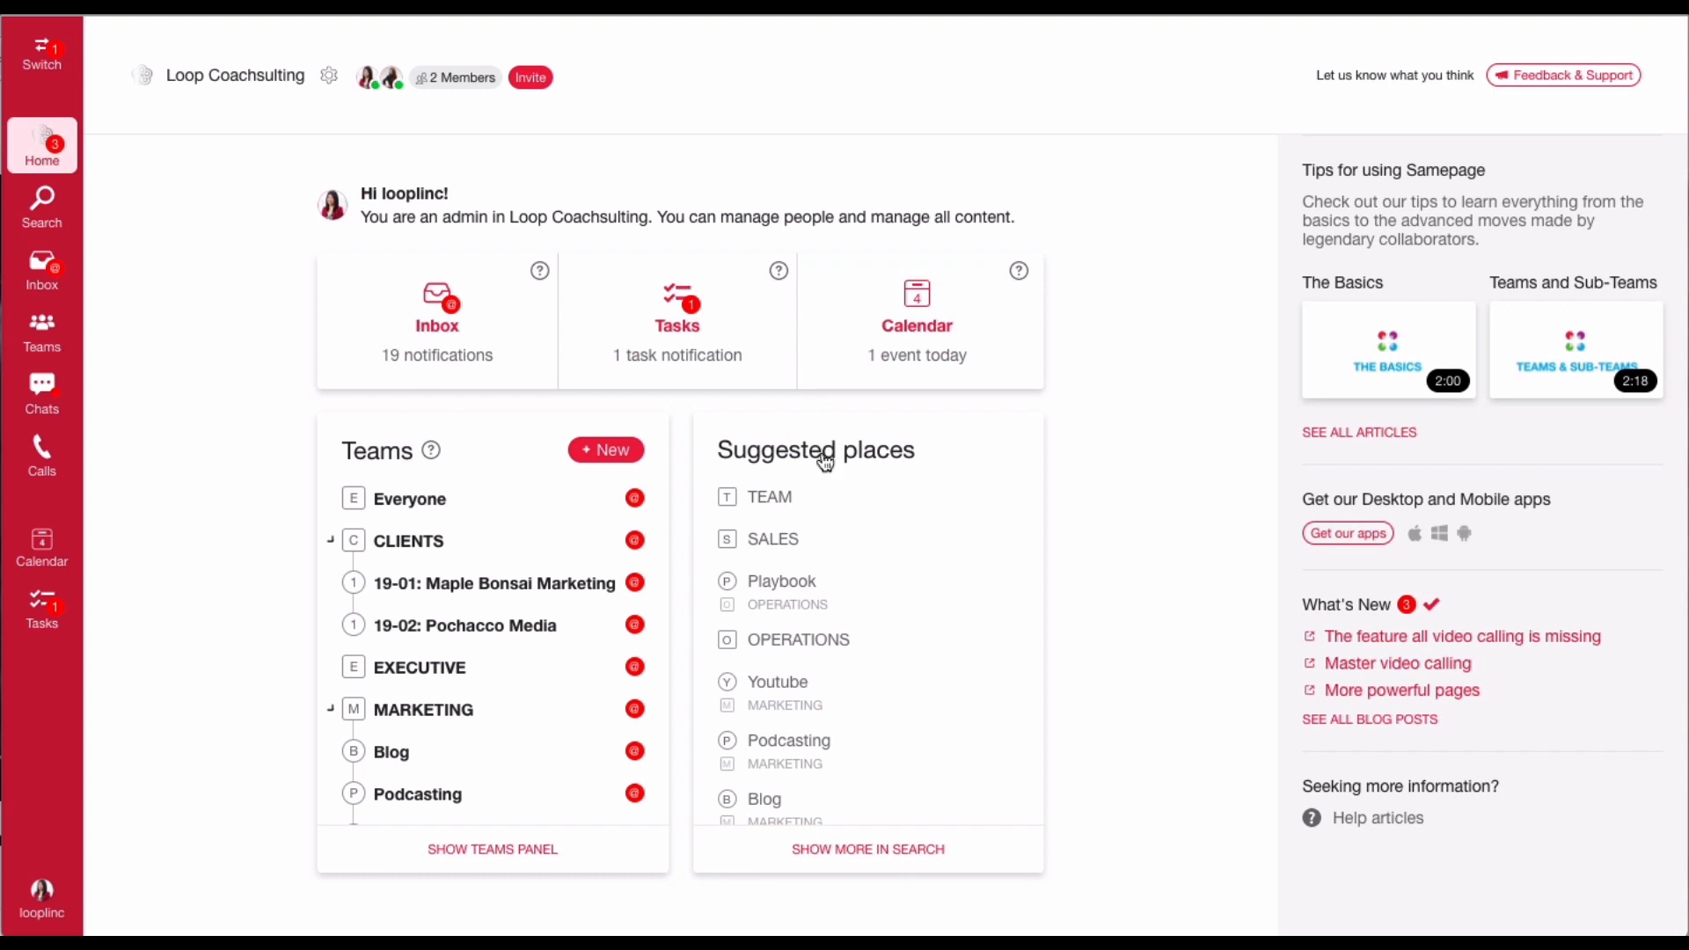
click(42, 51)
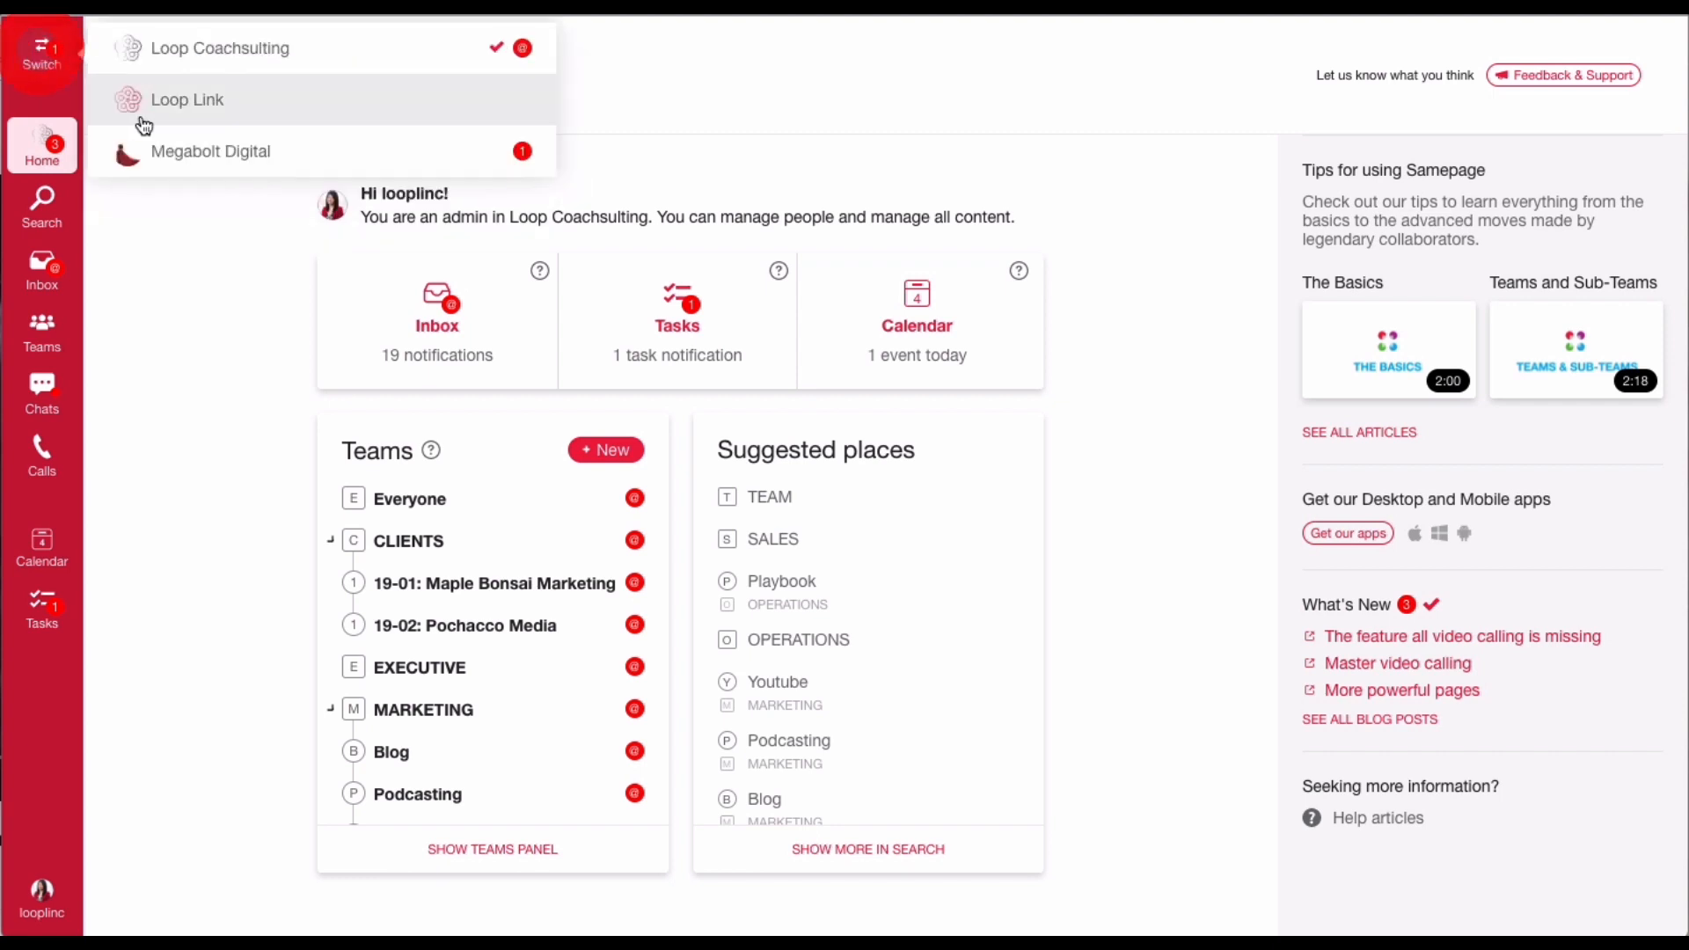
click(225, 246)
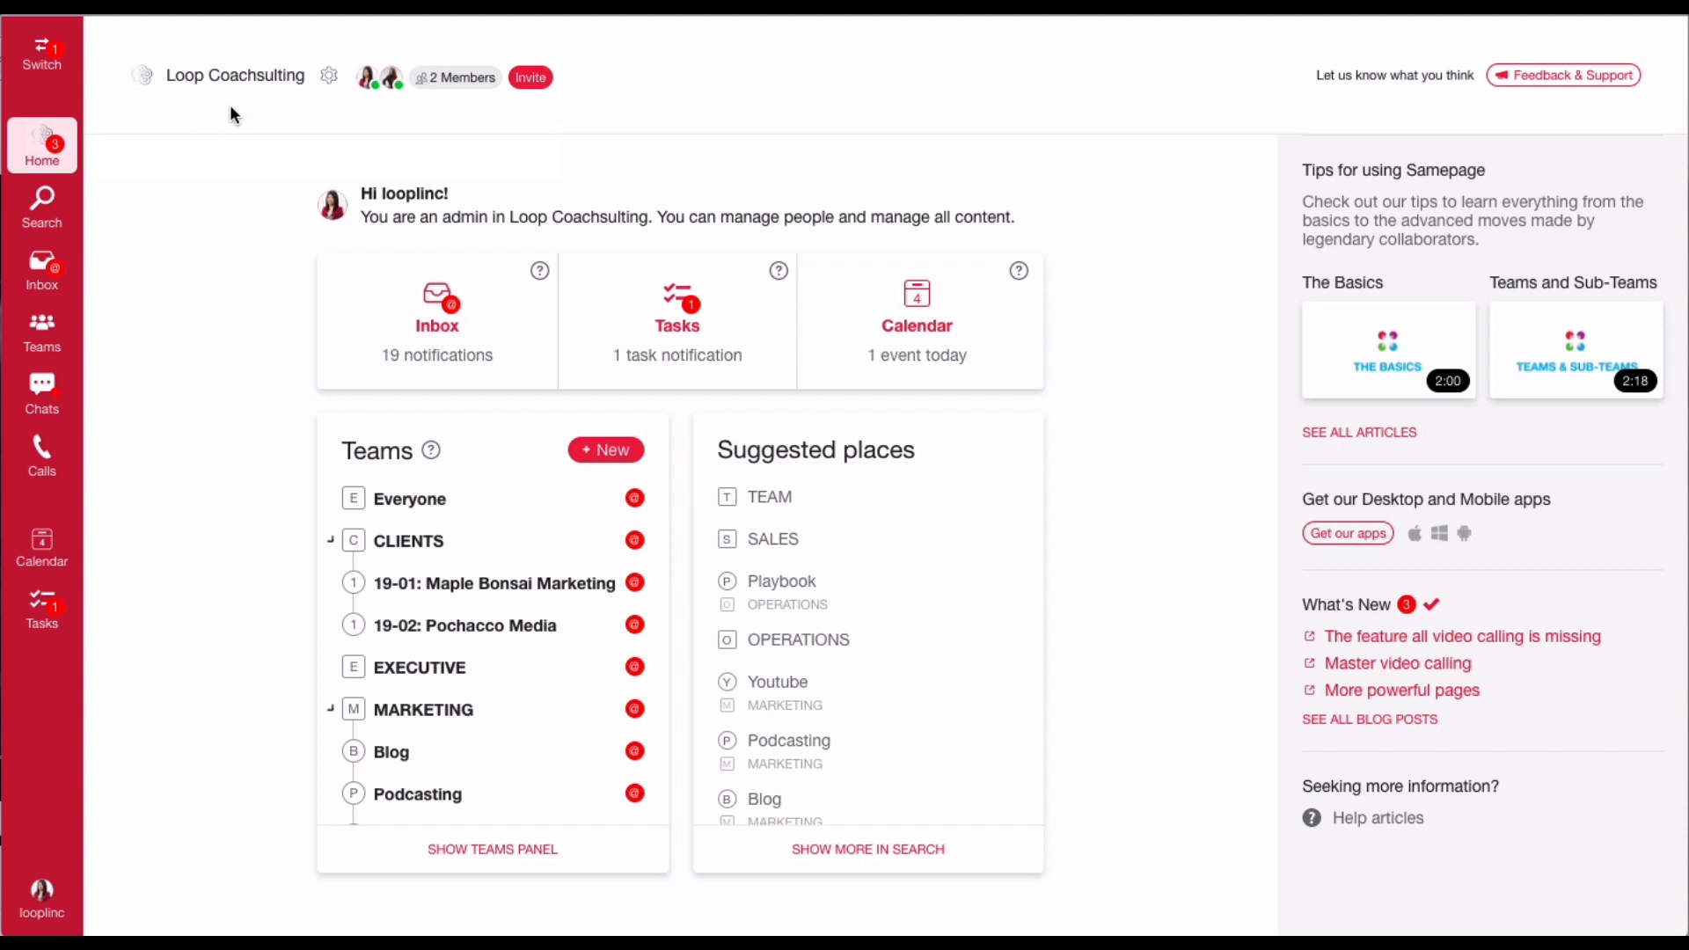
- Review the Content Manager mode prompt for the Loop Coachsulting organization and decline entering the mode
click(331, 79)
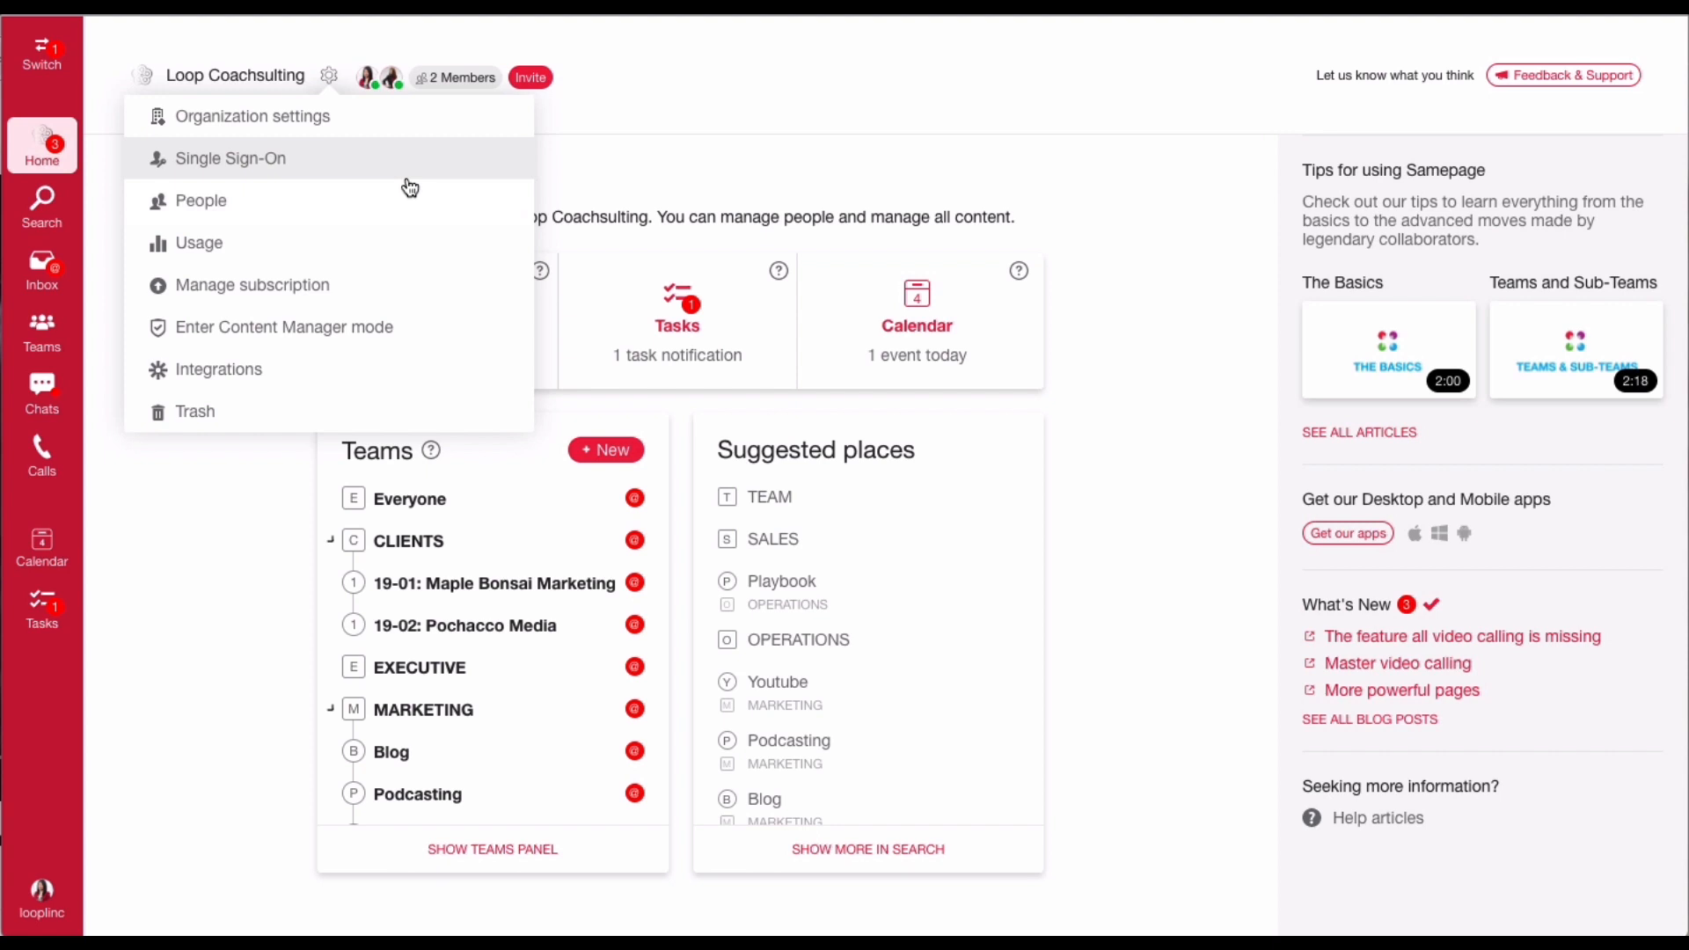
click(417, 336)
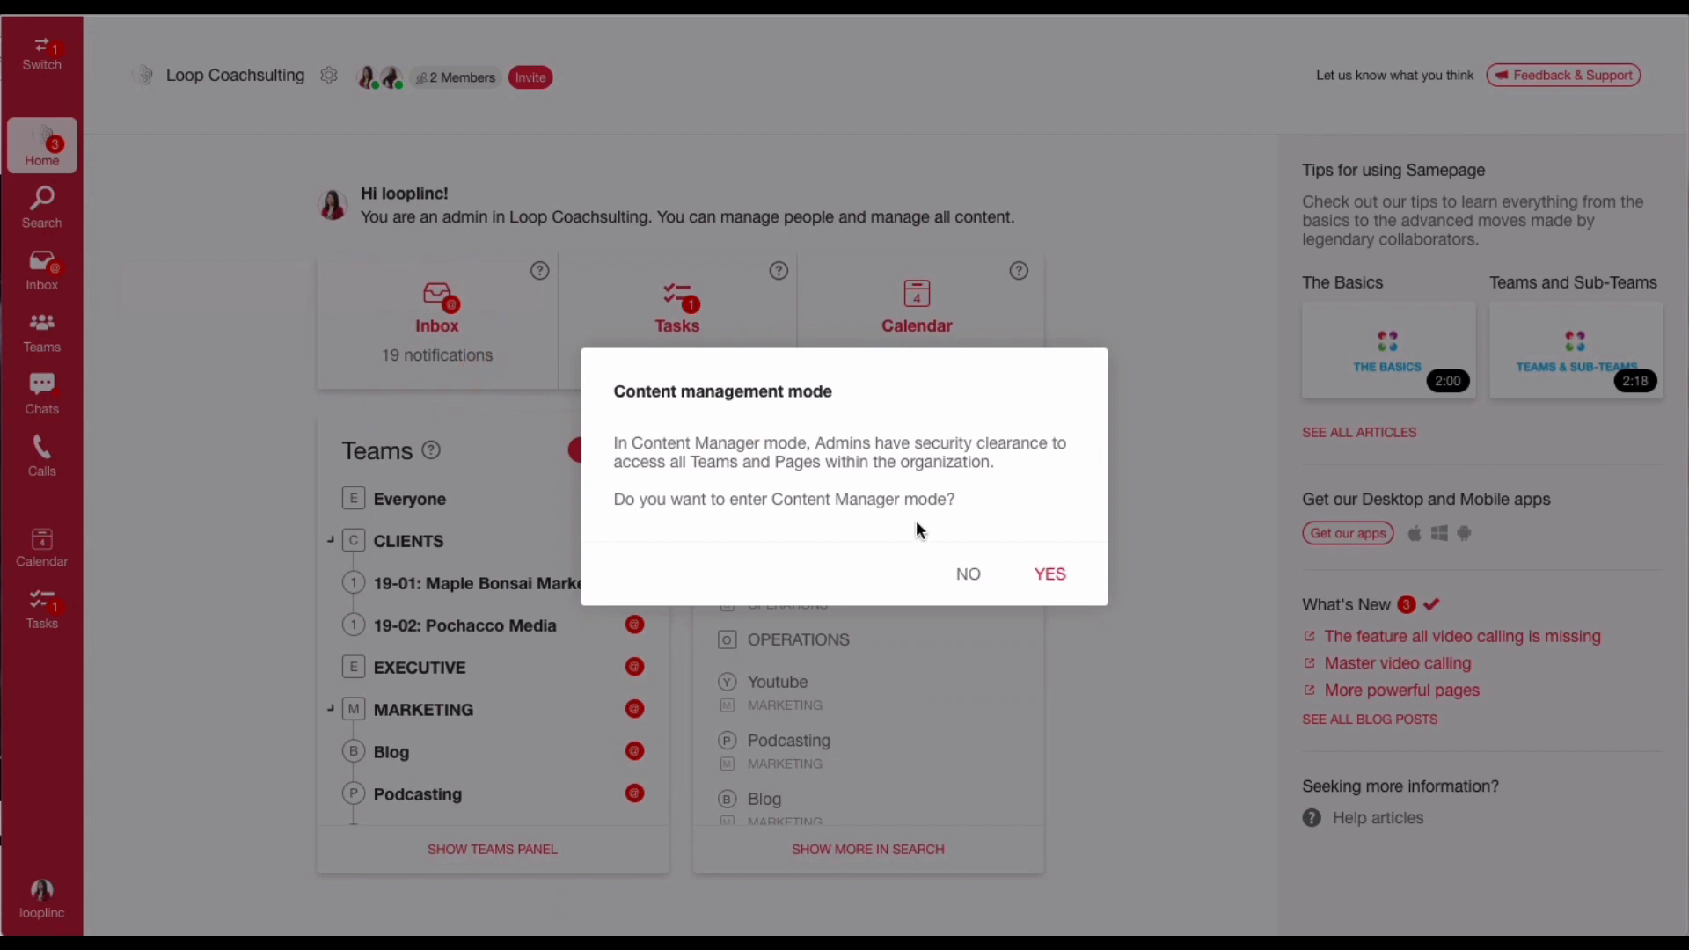
click(970, 576)
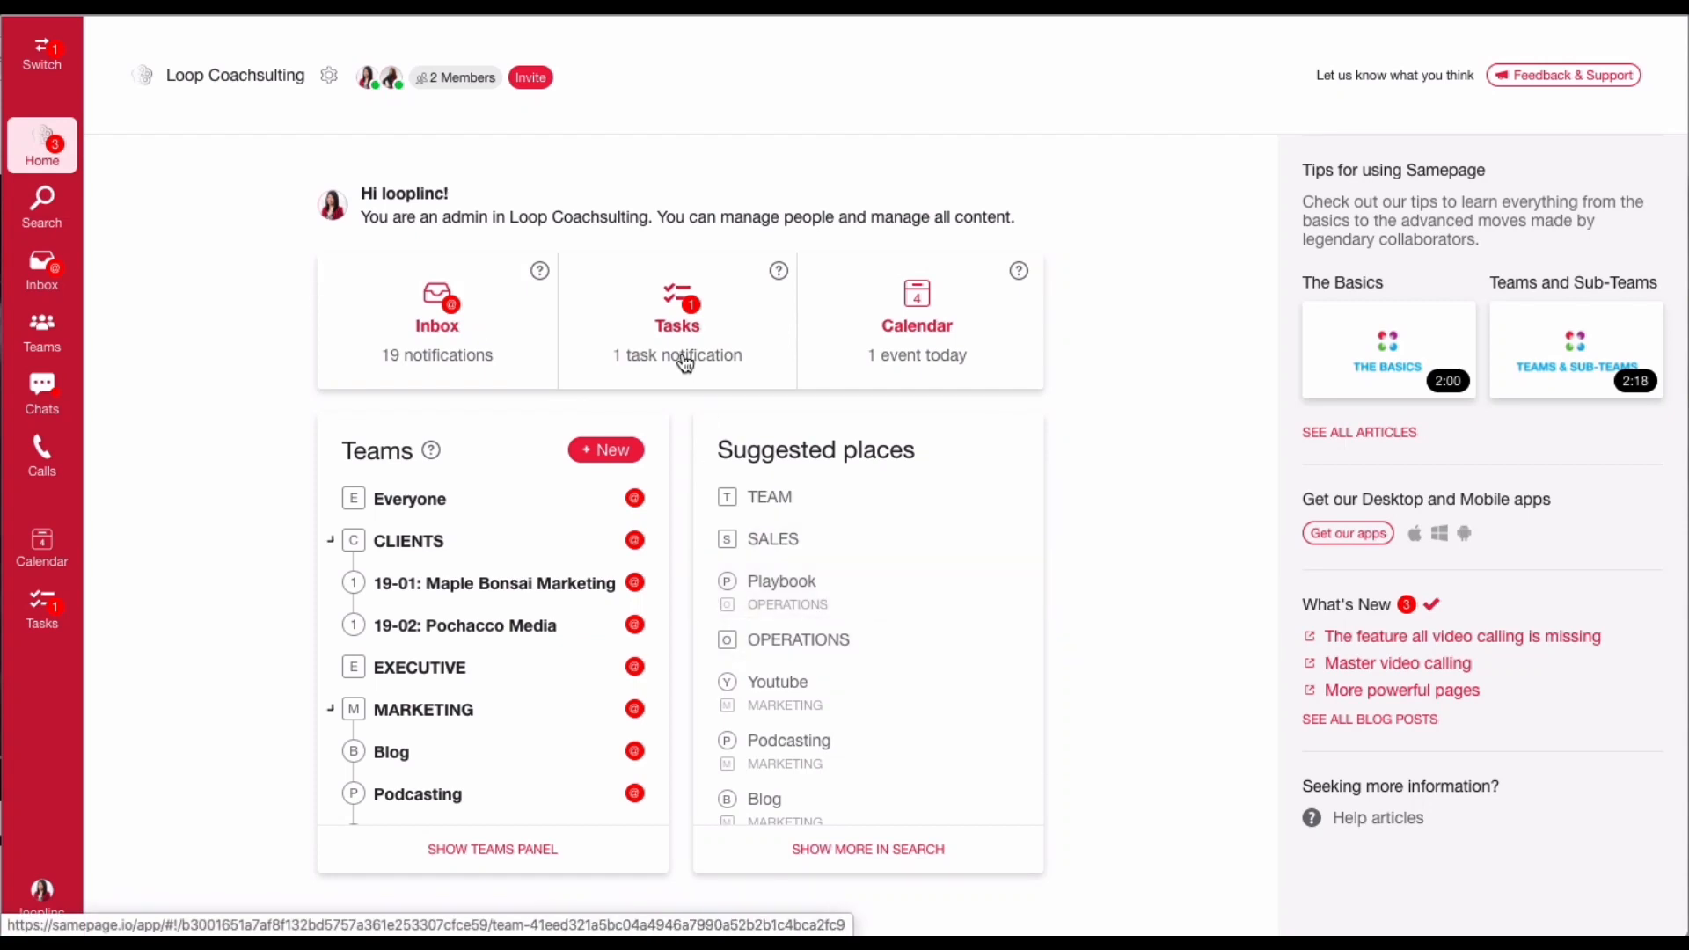
- View the organization's member list, and examine the role options for a member of the CLIENTS team
click(450, 80)
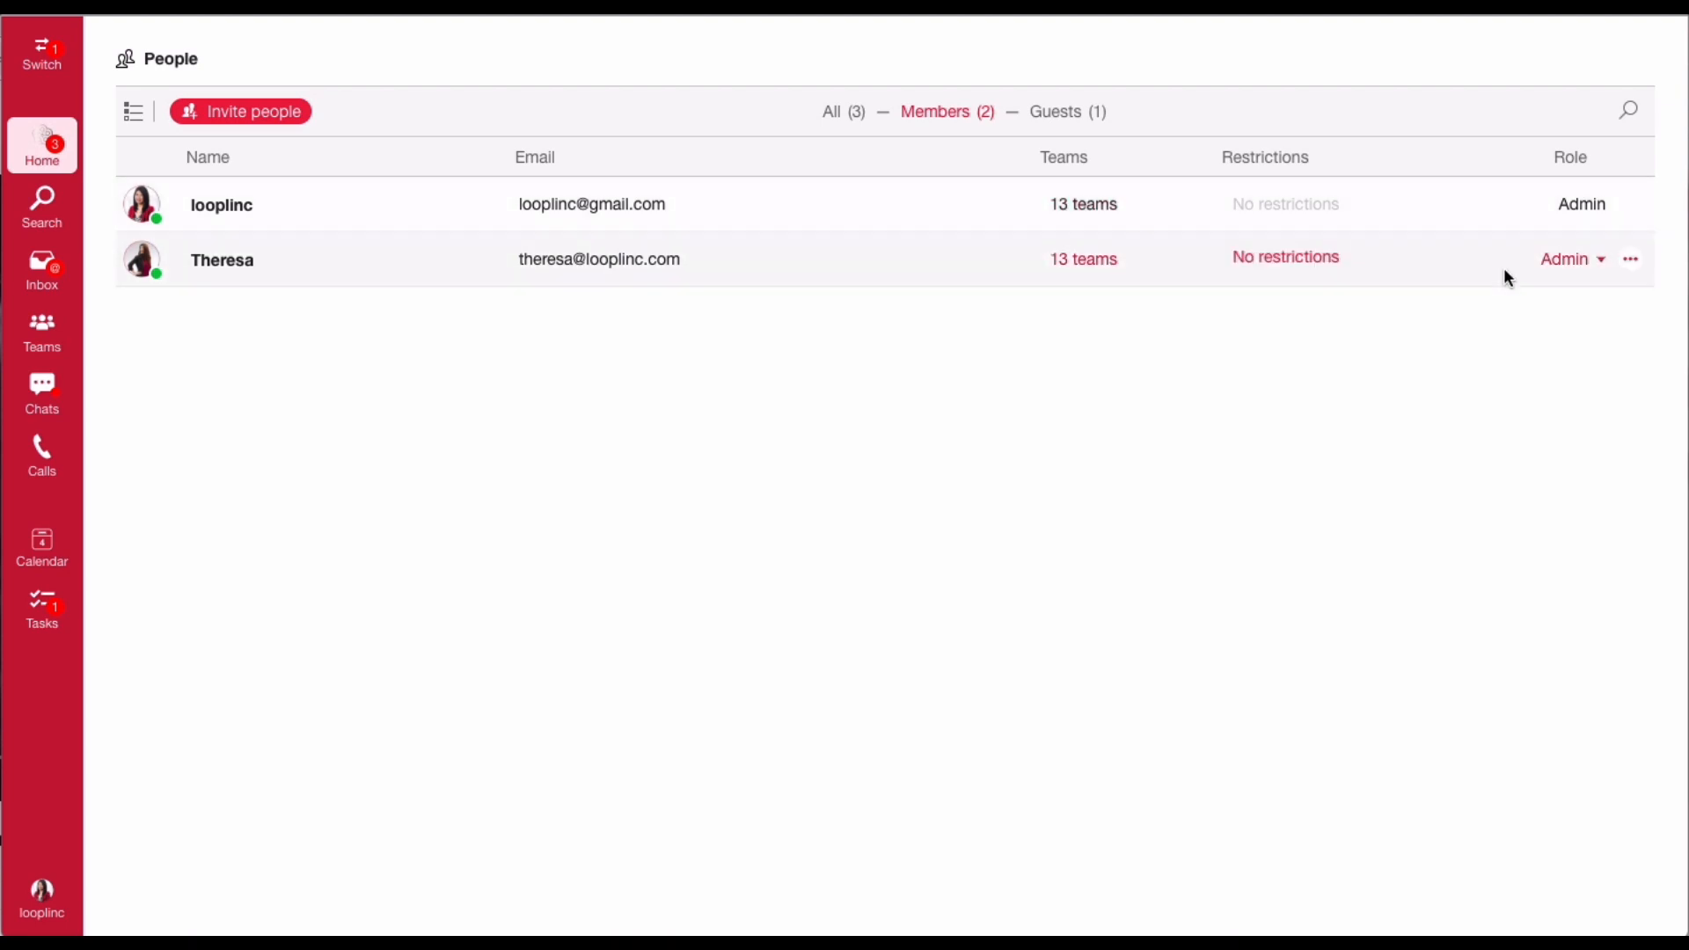
click(35, 331)
click(300, 155)
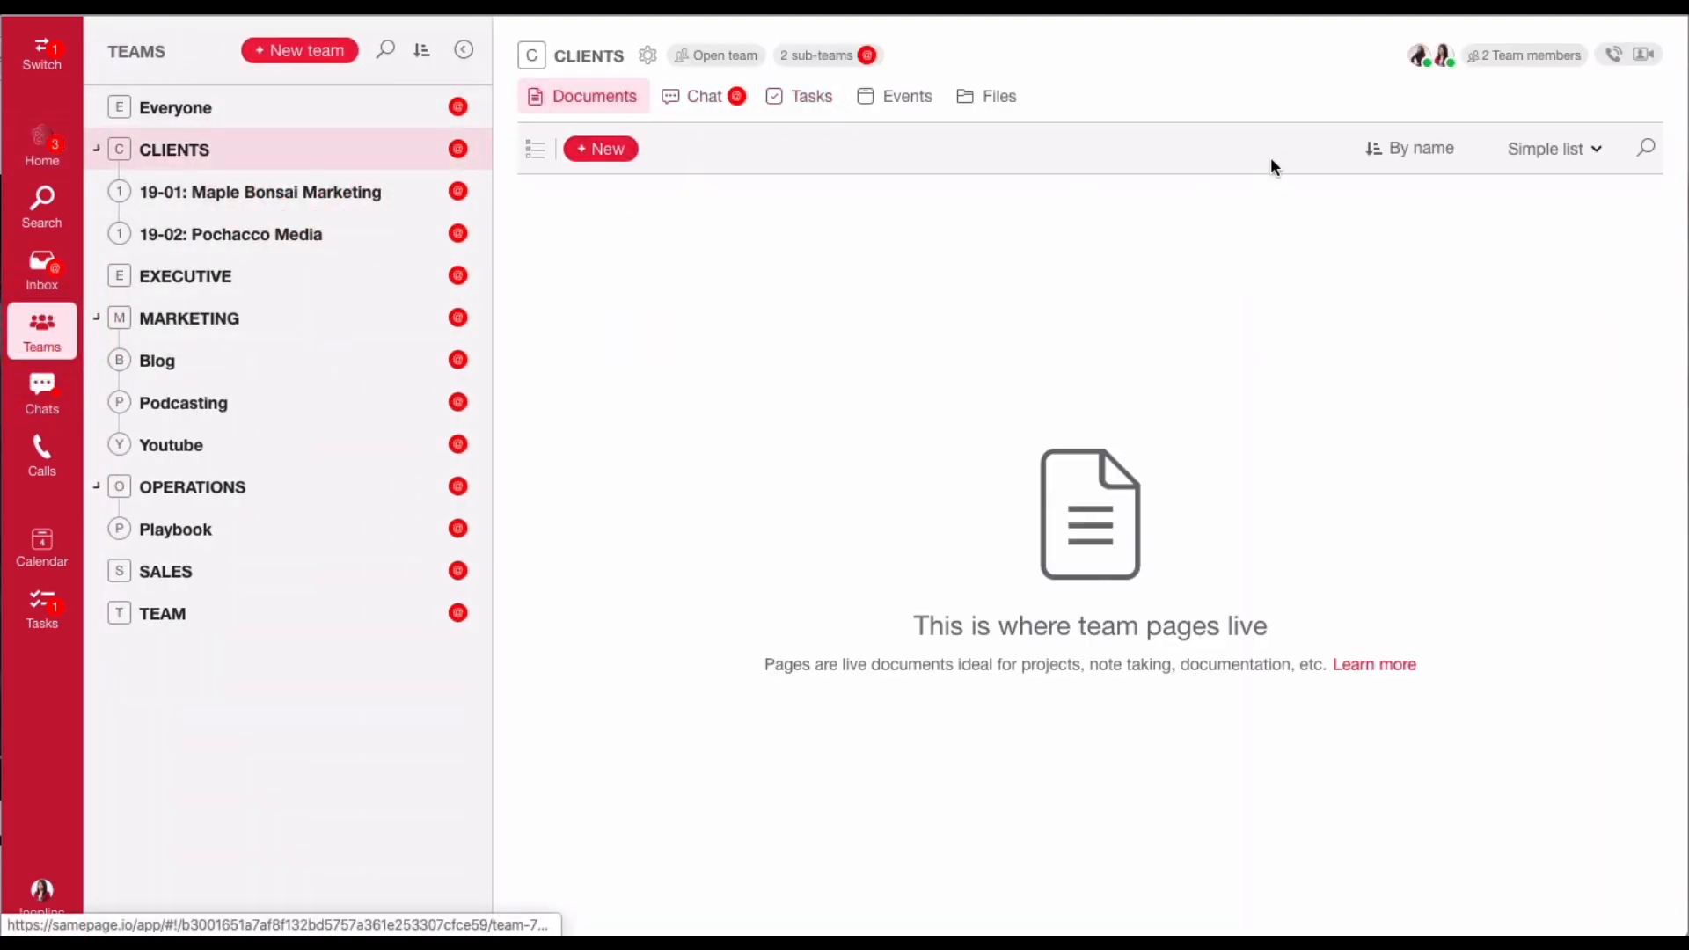
click(1510, 58)
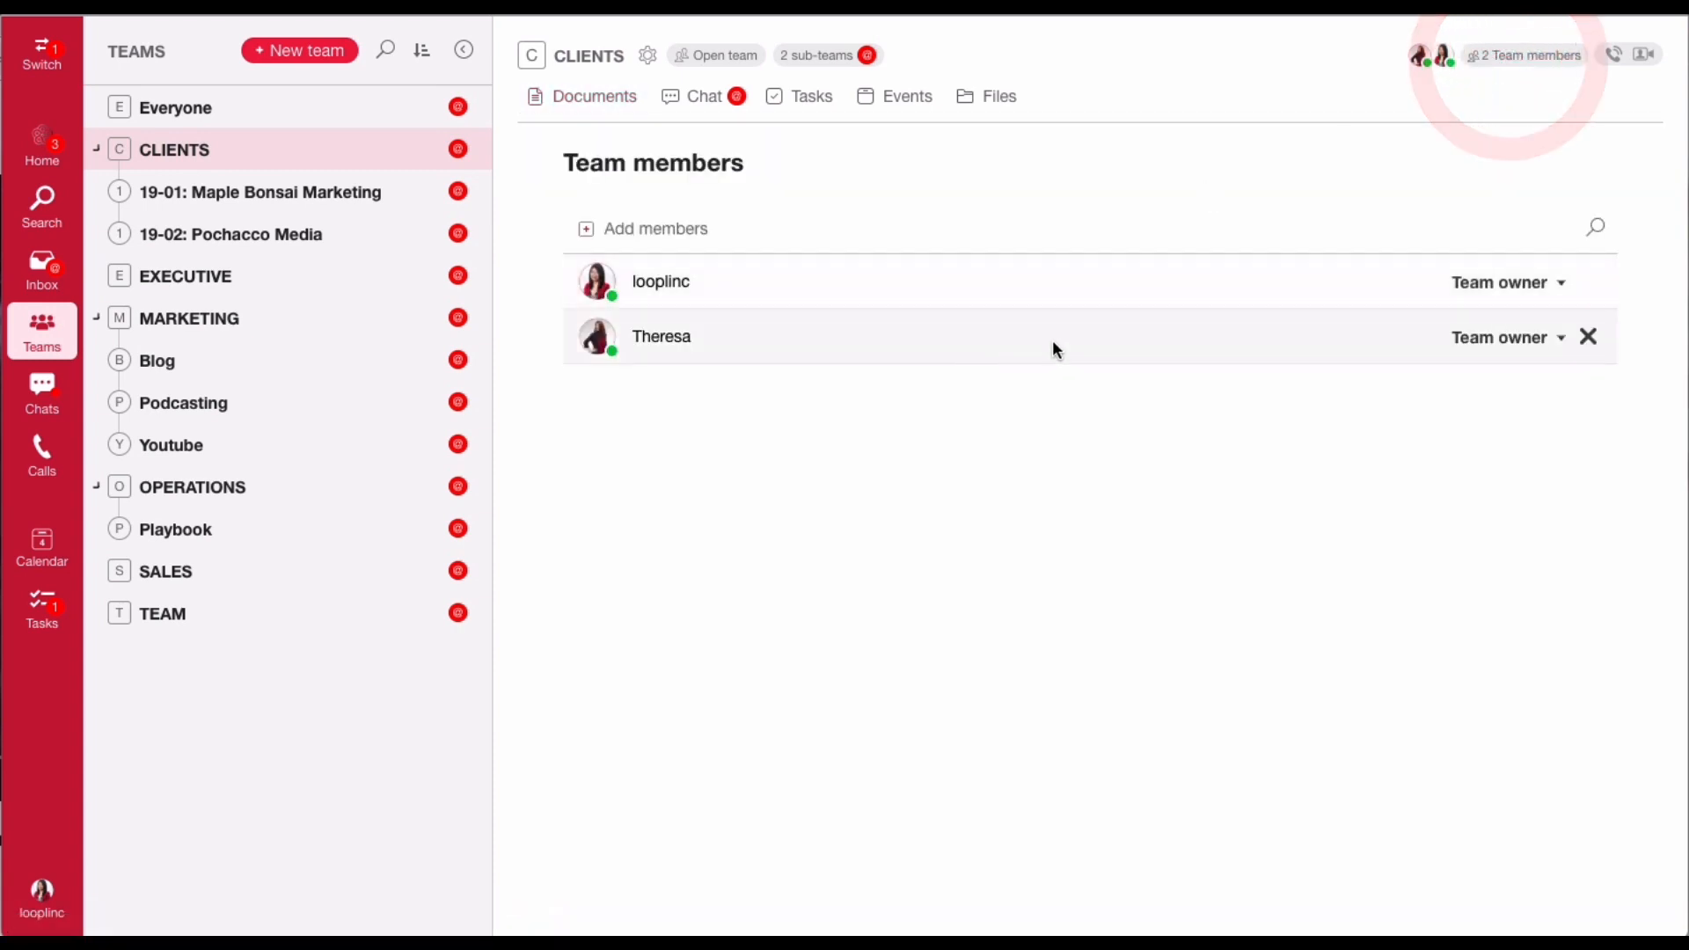
click(1546, 289)
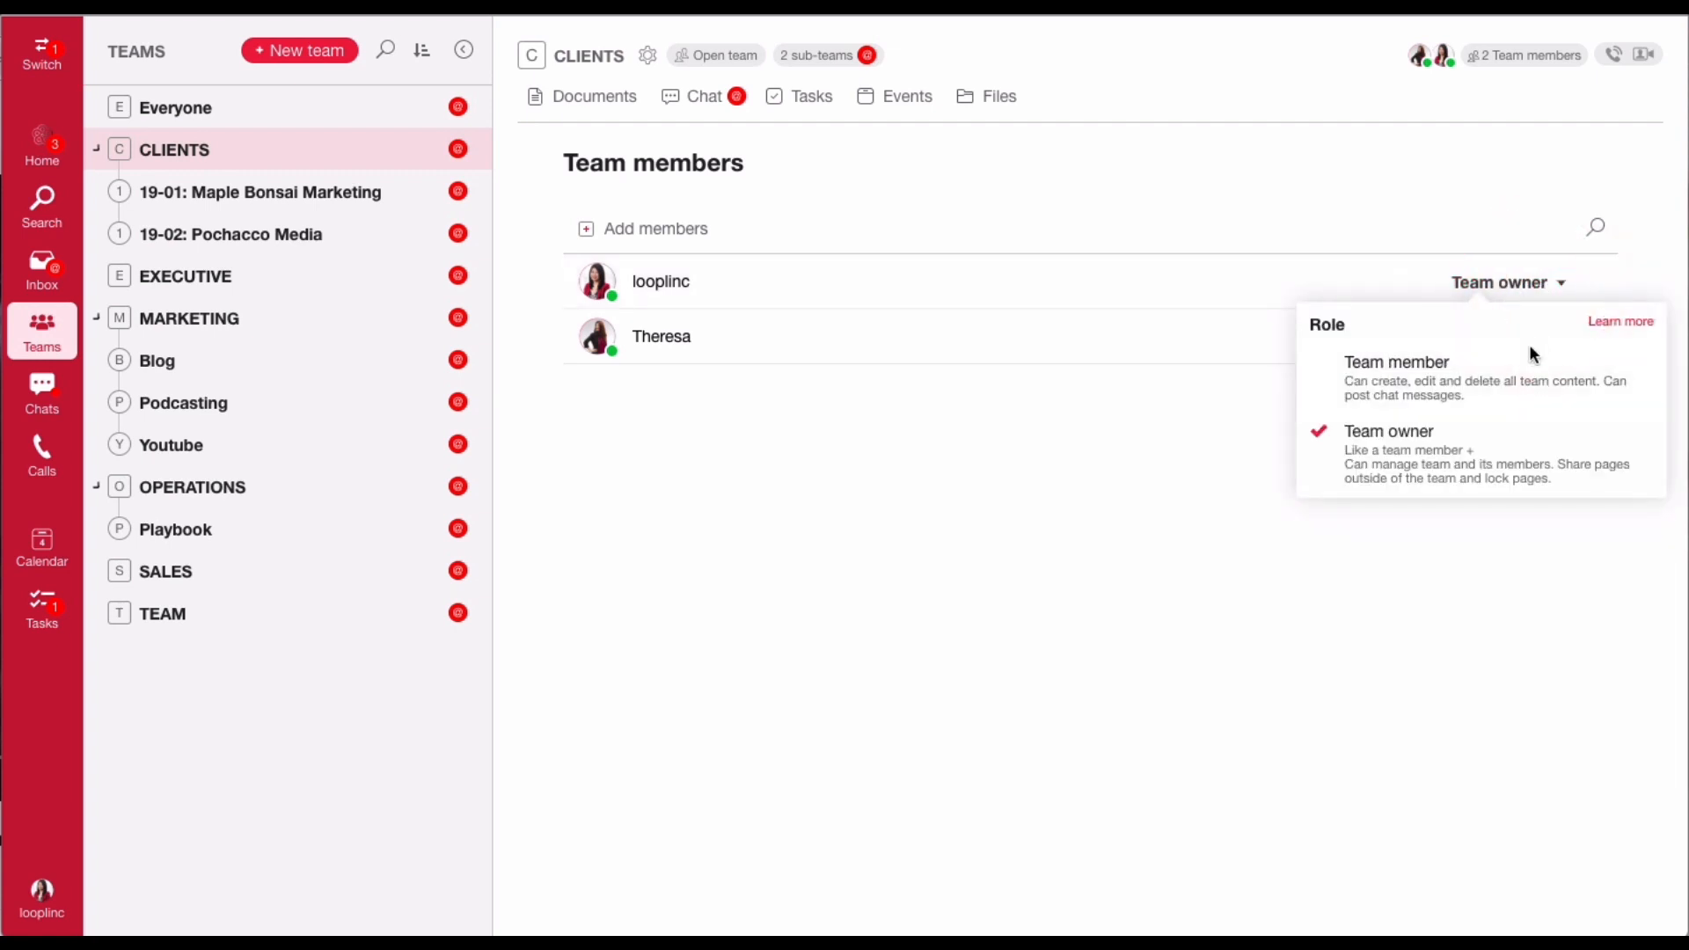
click(1120, 456)
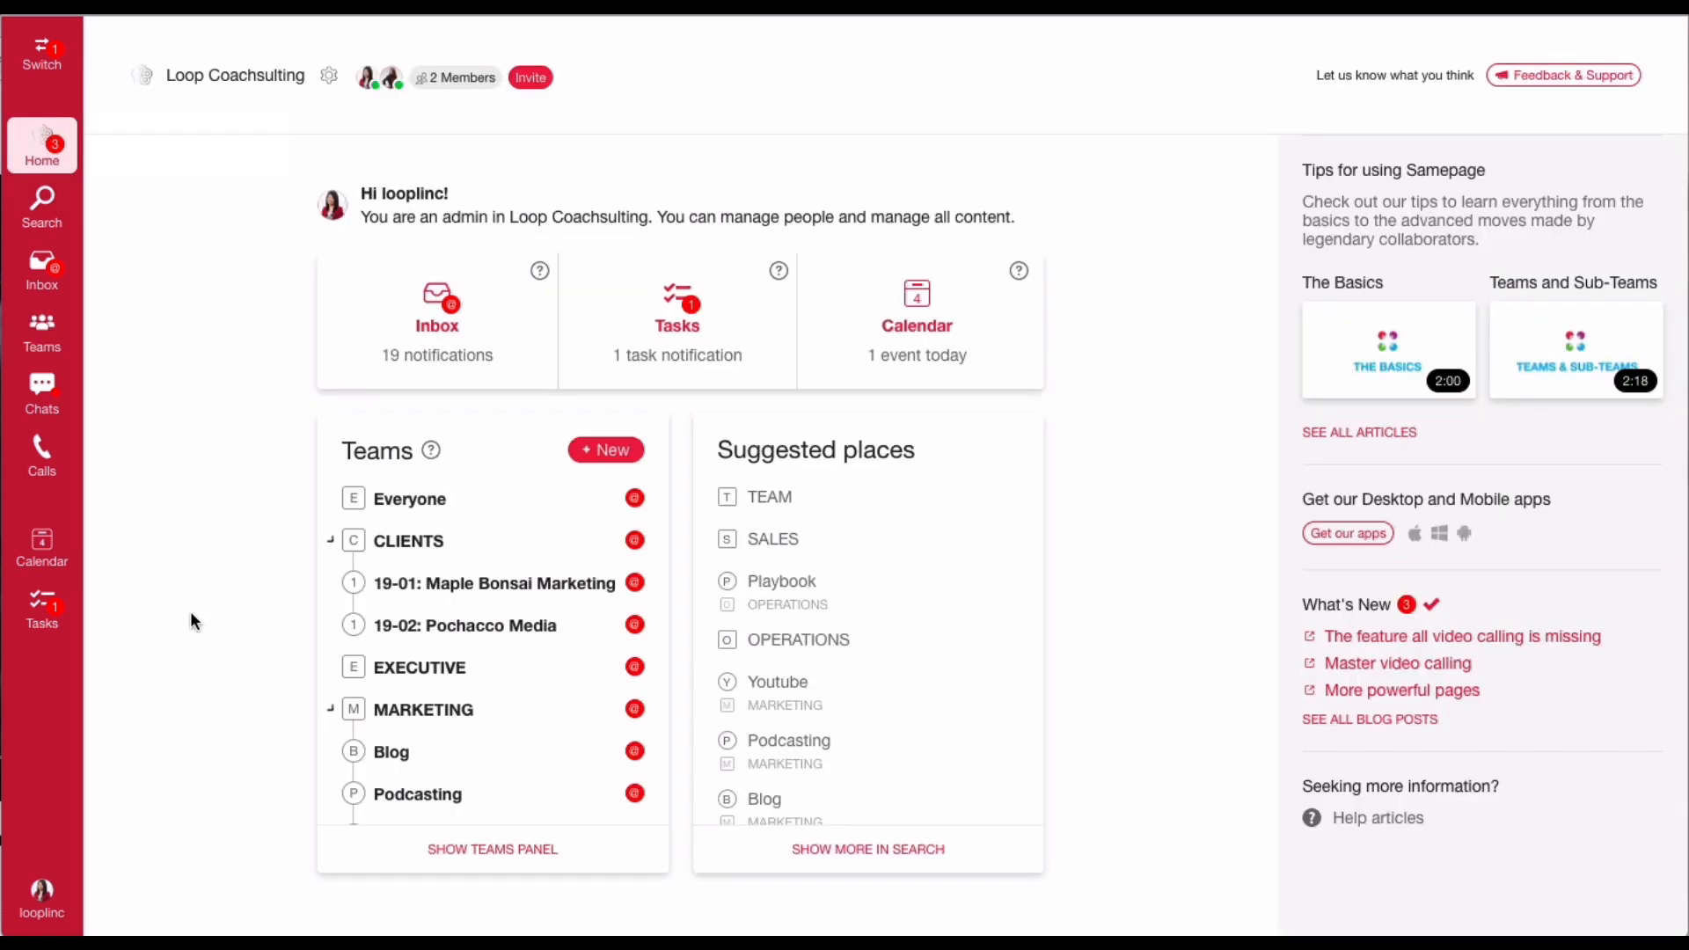
- In the profile preferences, set both general and direct message notifications to Show red dot, and open the out of office status
click(45, 895)
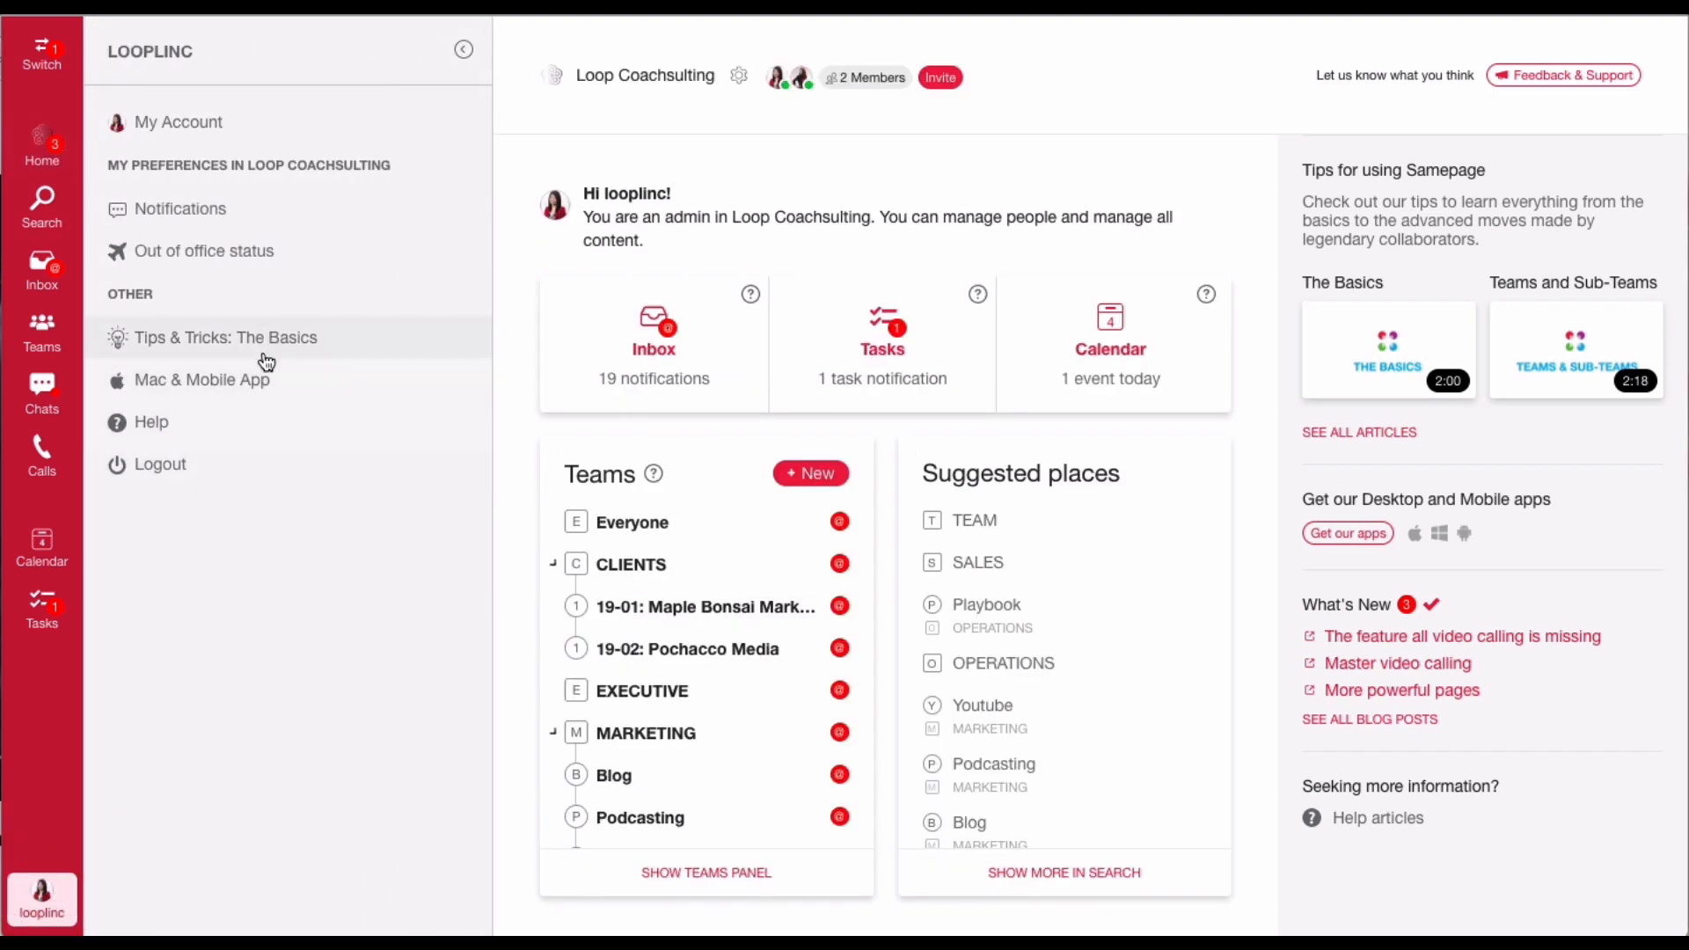
click(245, 131)
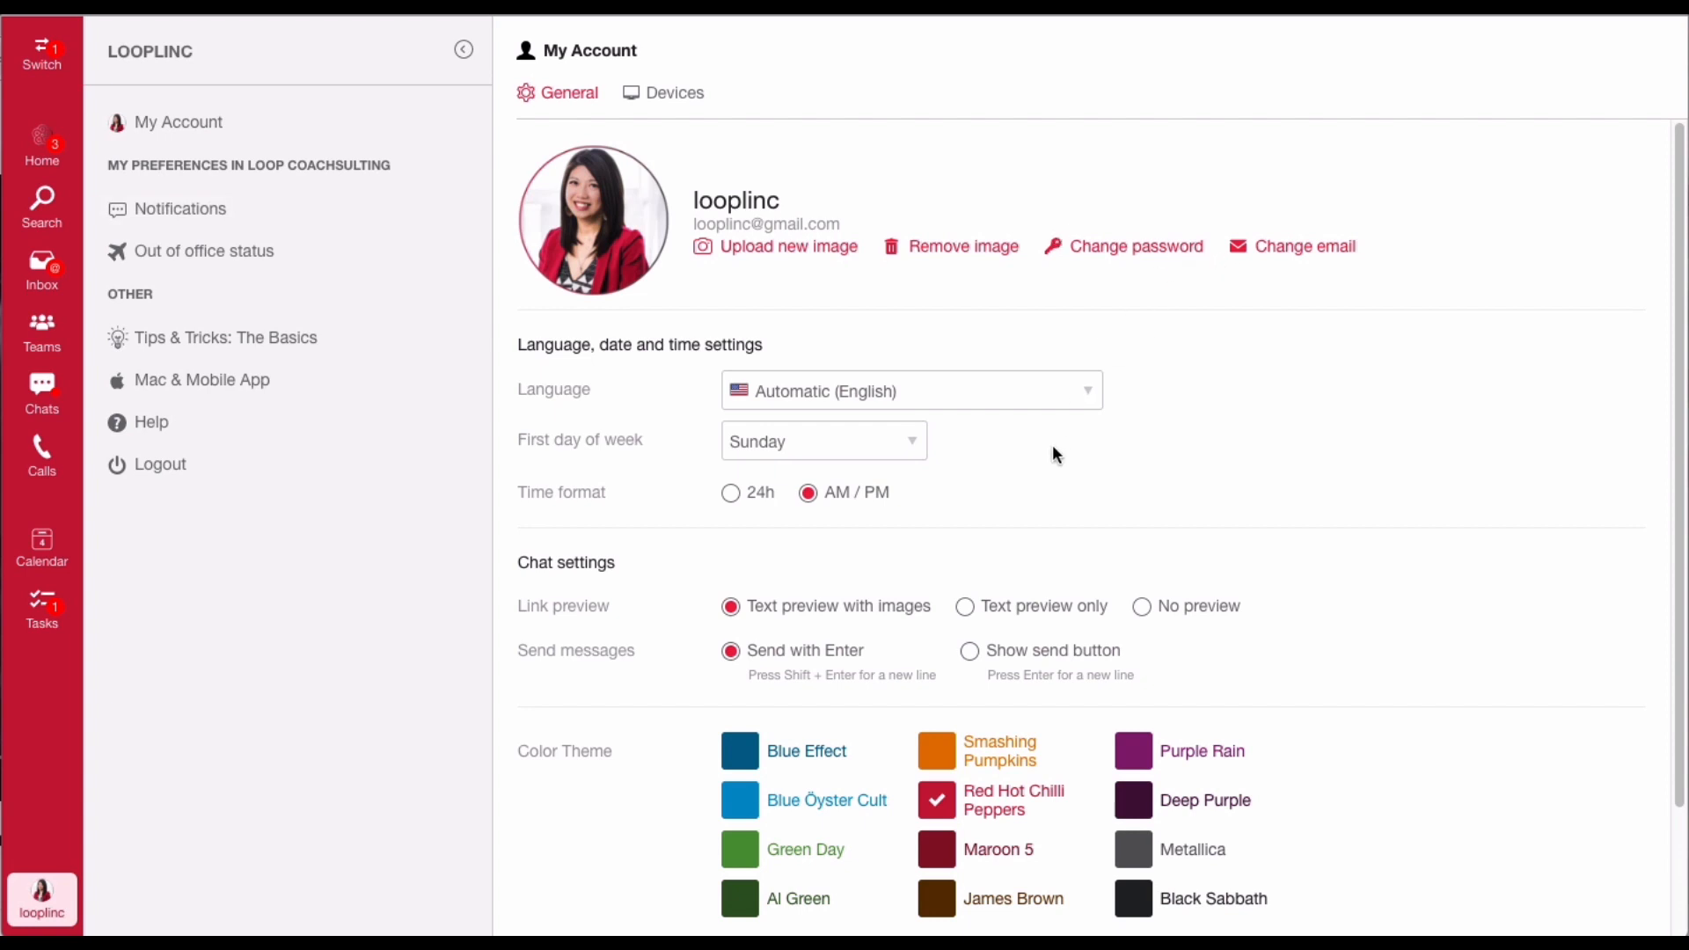
click(242, 222)
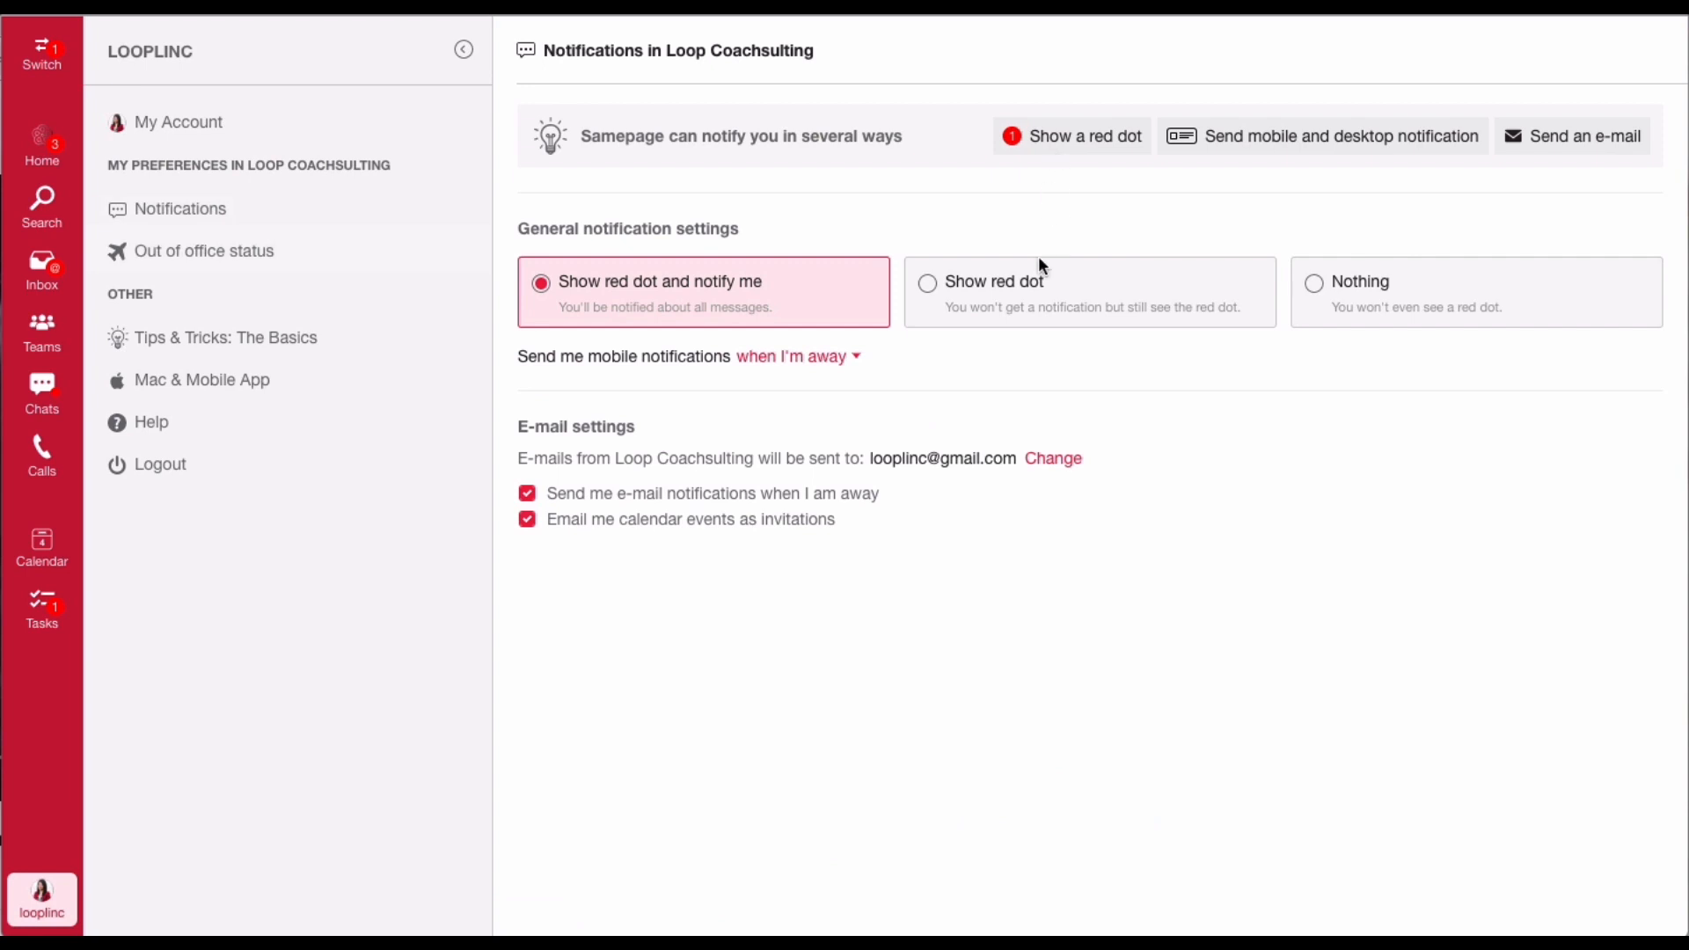
click(1053, 301)
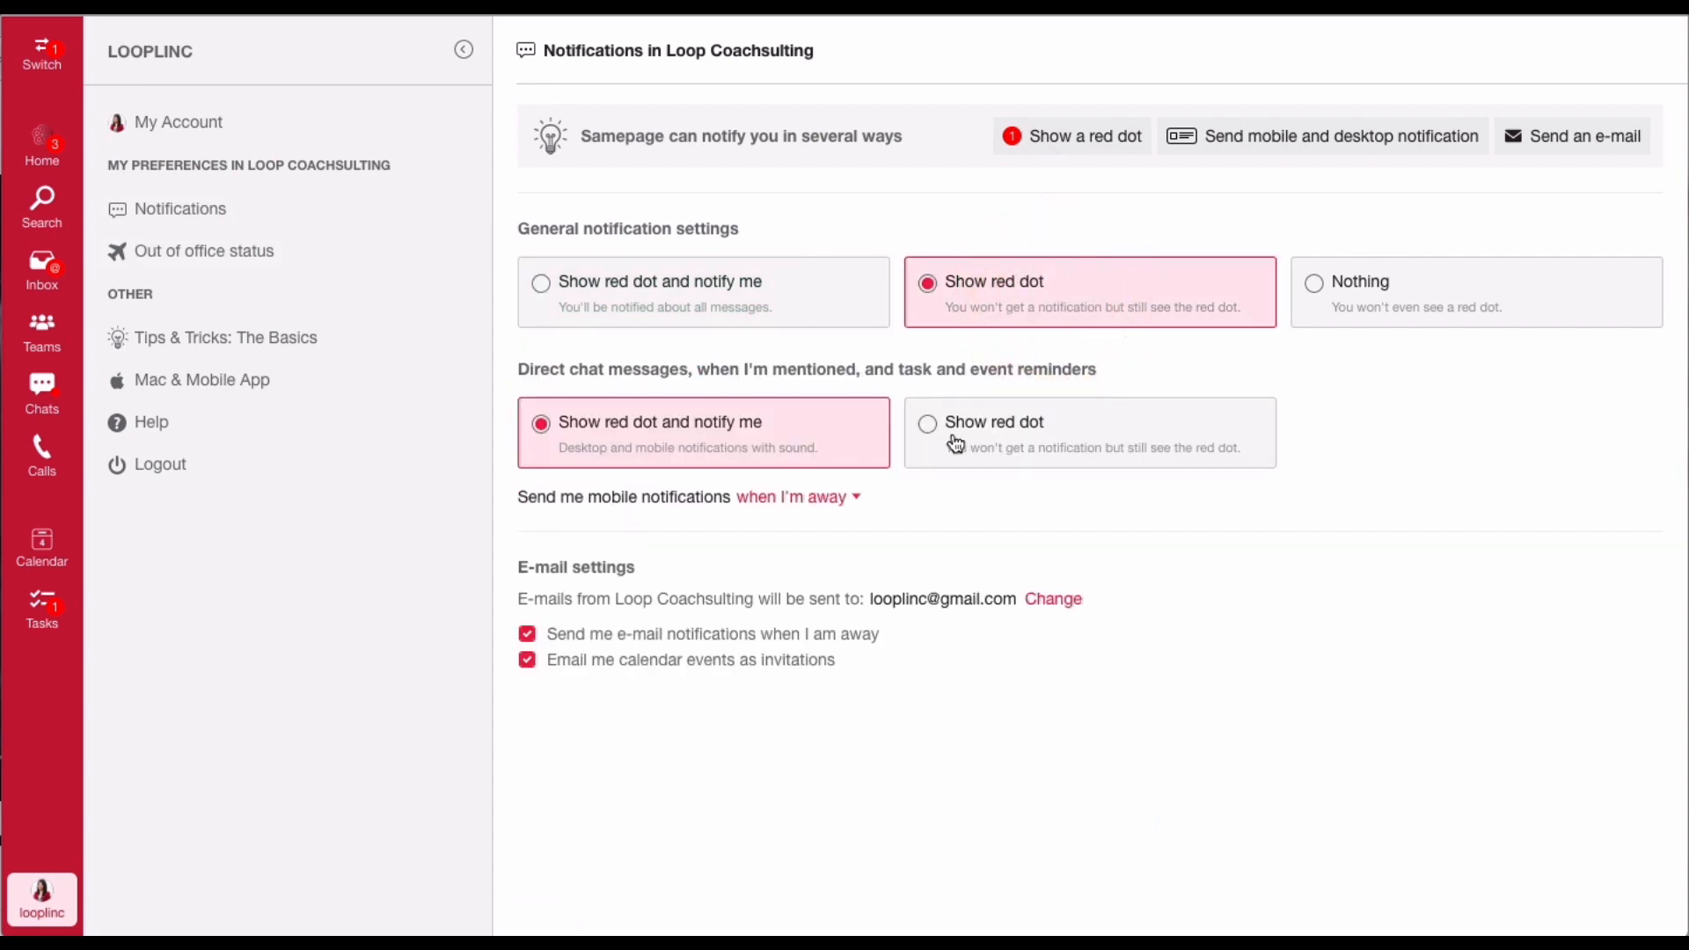
click(1075, 444)
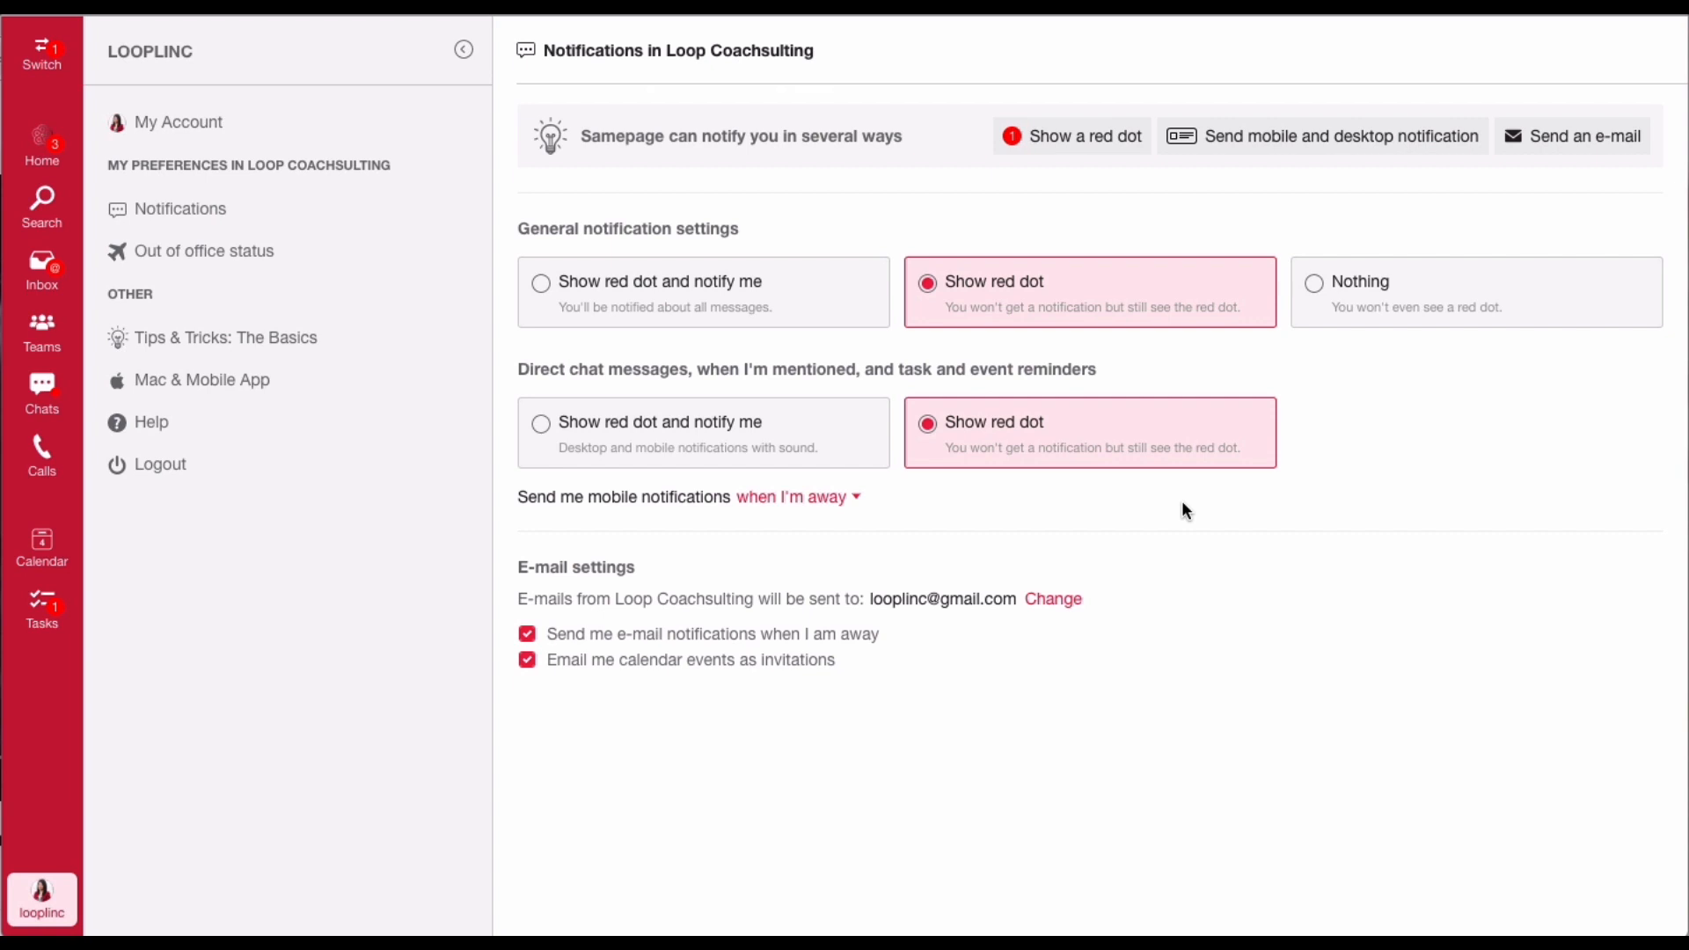
click(350, 266)
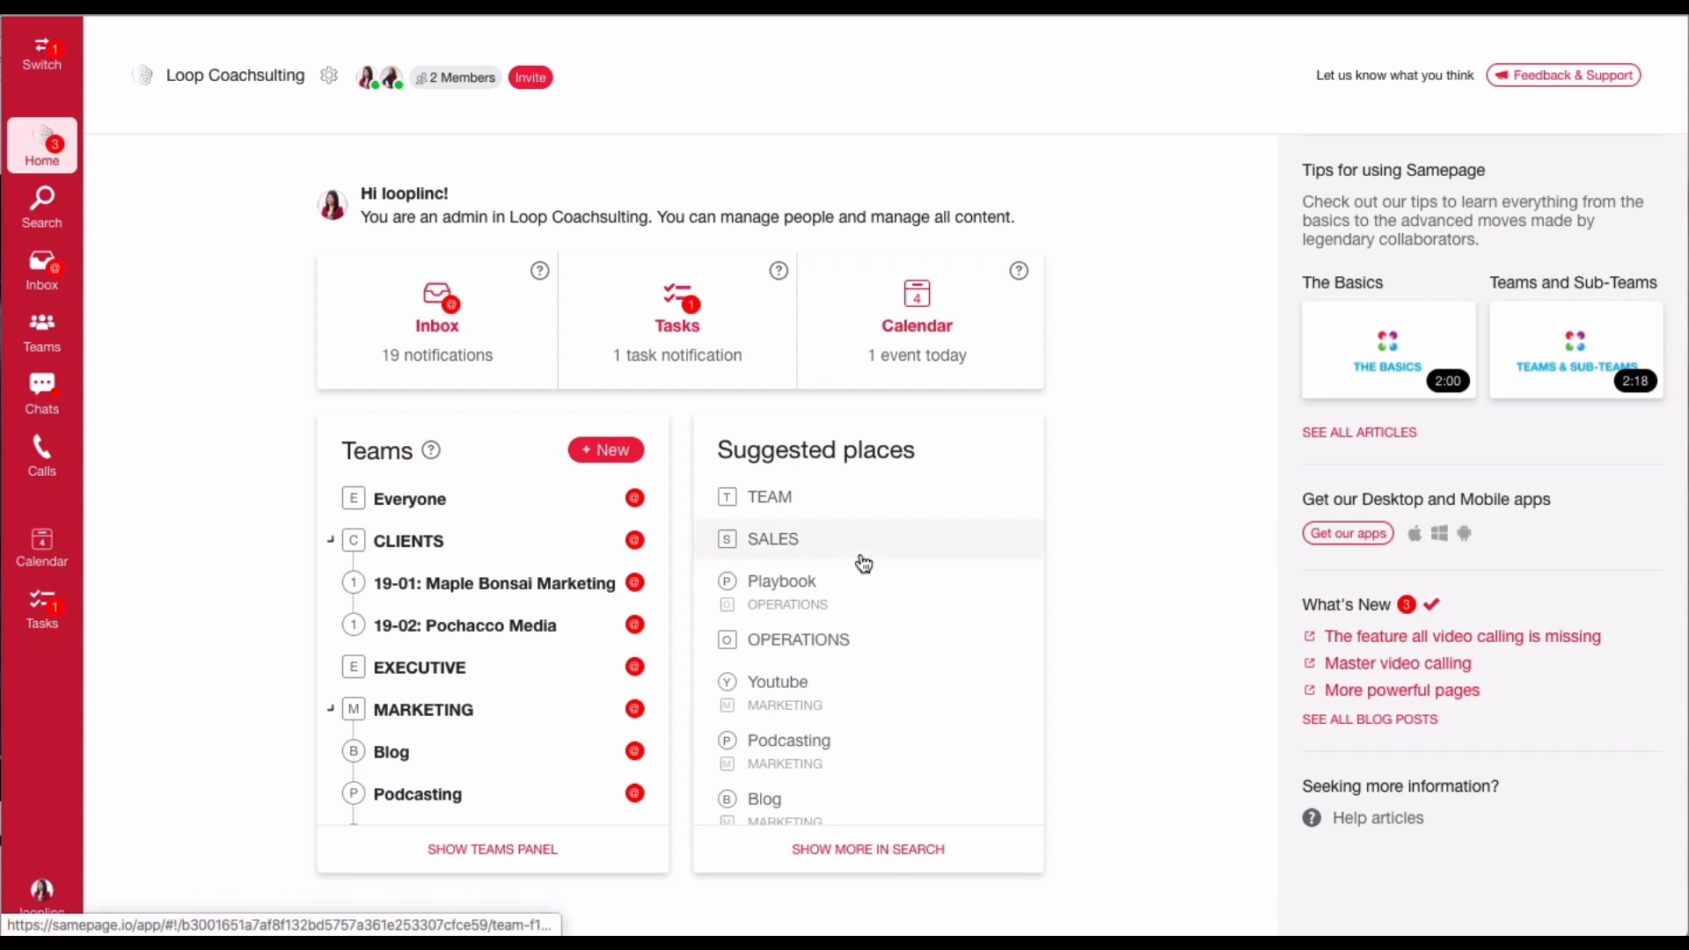
- Open the inbox notifications for TEAM, SALES, Playbook, OPERATIONS, Youtube, Podcasting and Blog one after another to mark them as read
click(467, 310)
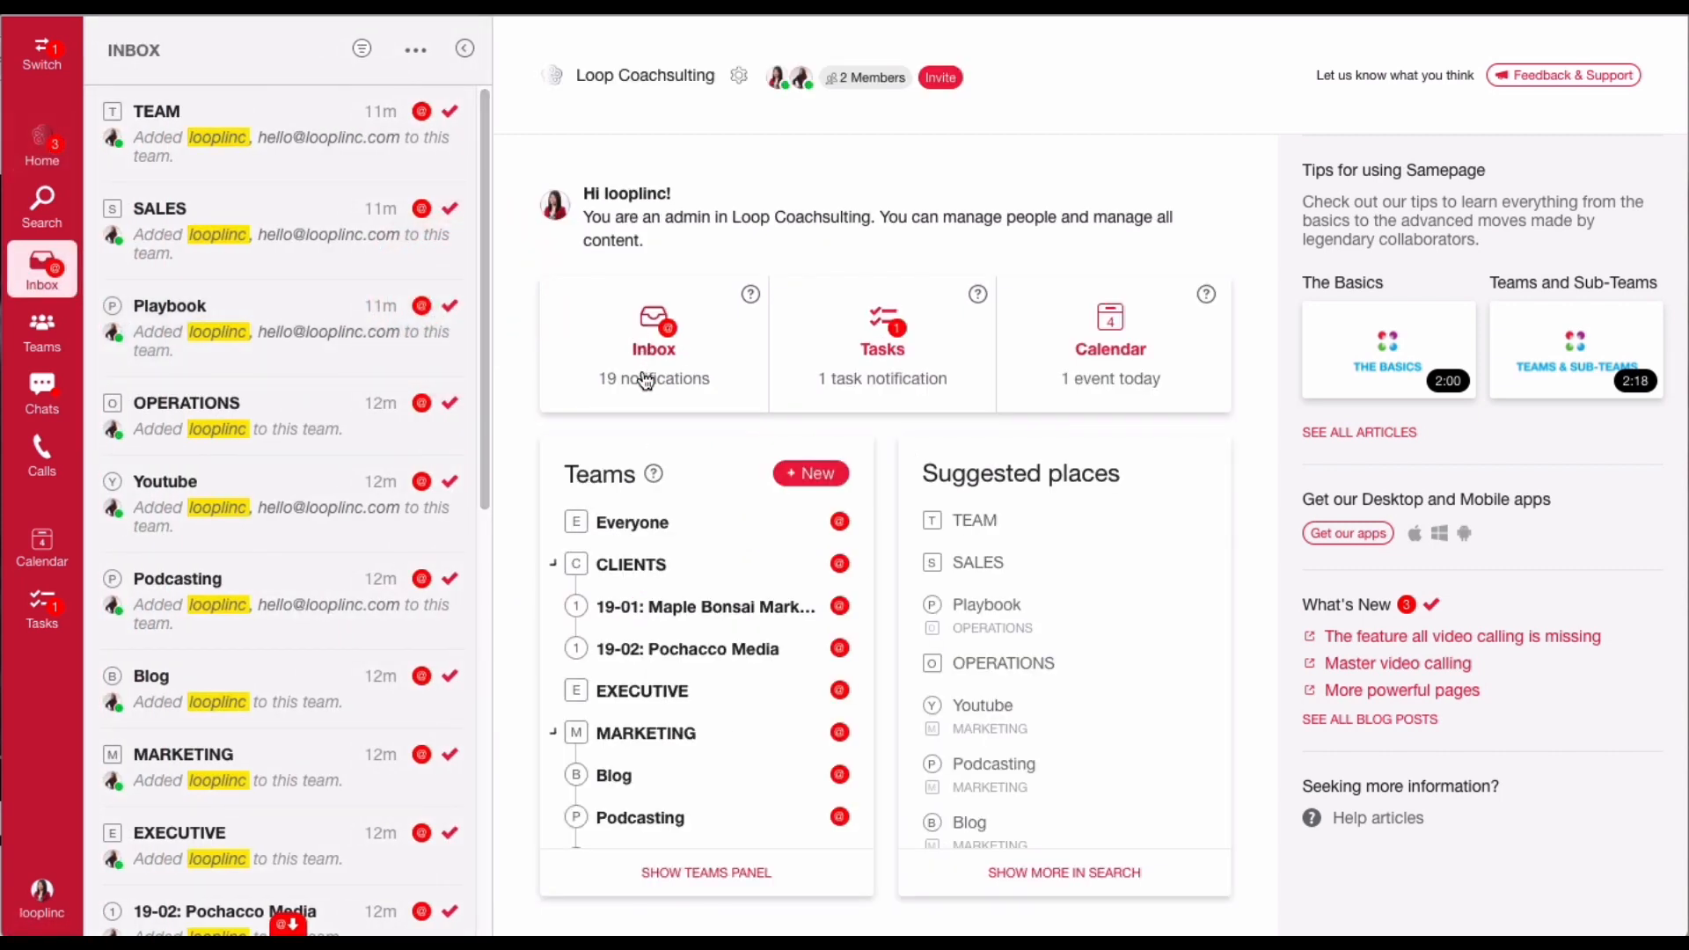
click(306, 137)
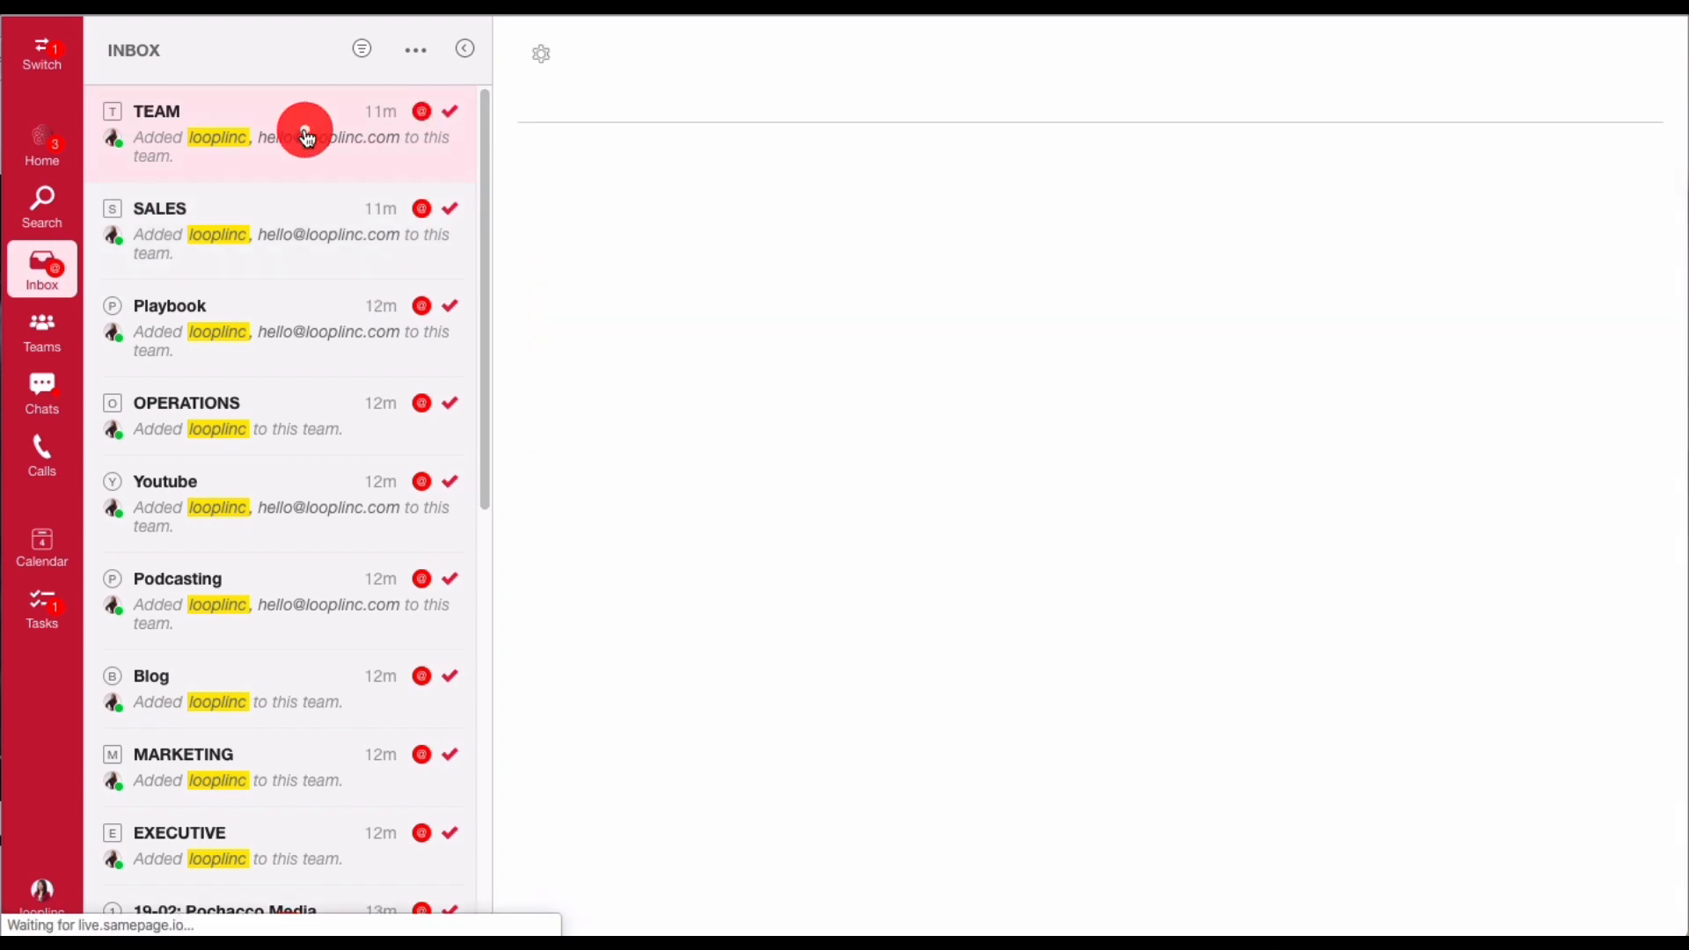
click(306, 247)
click(321, 340)
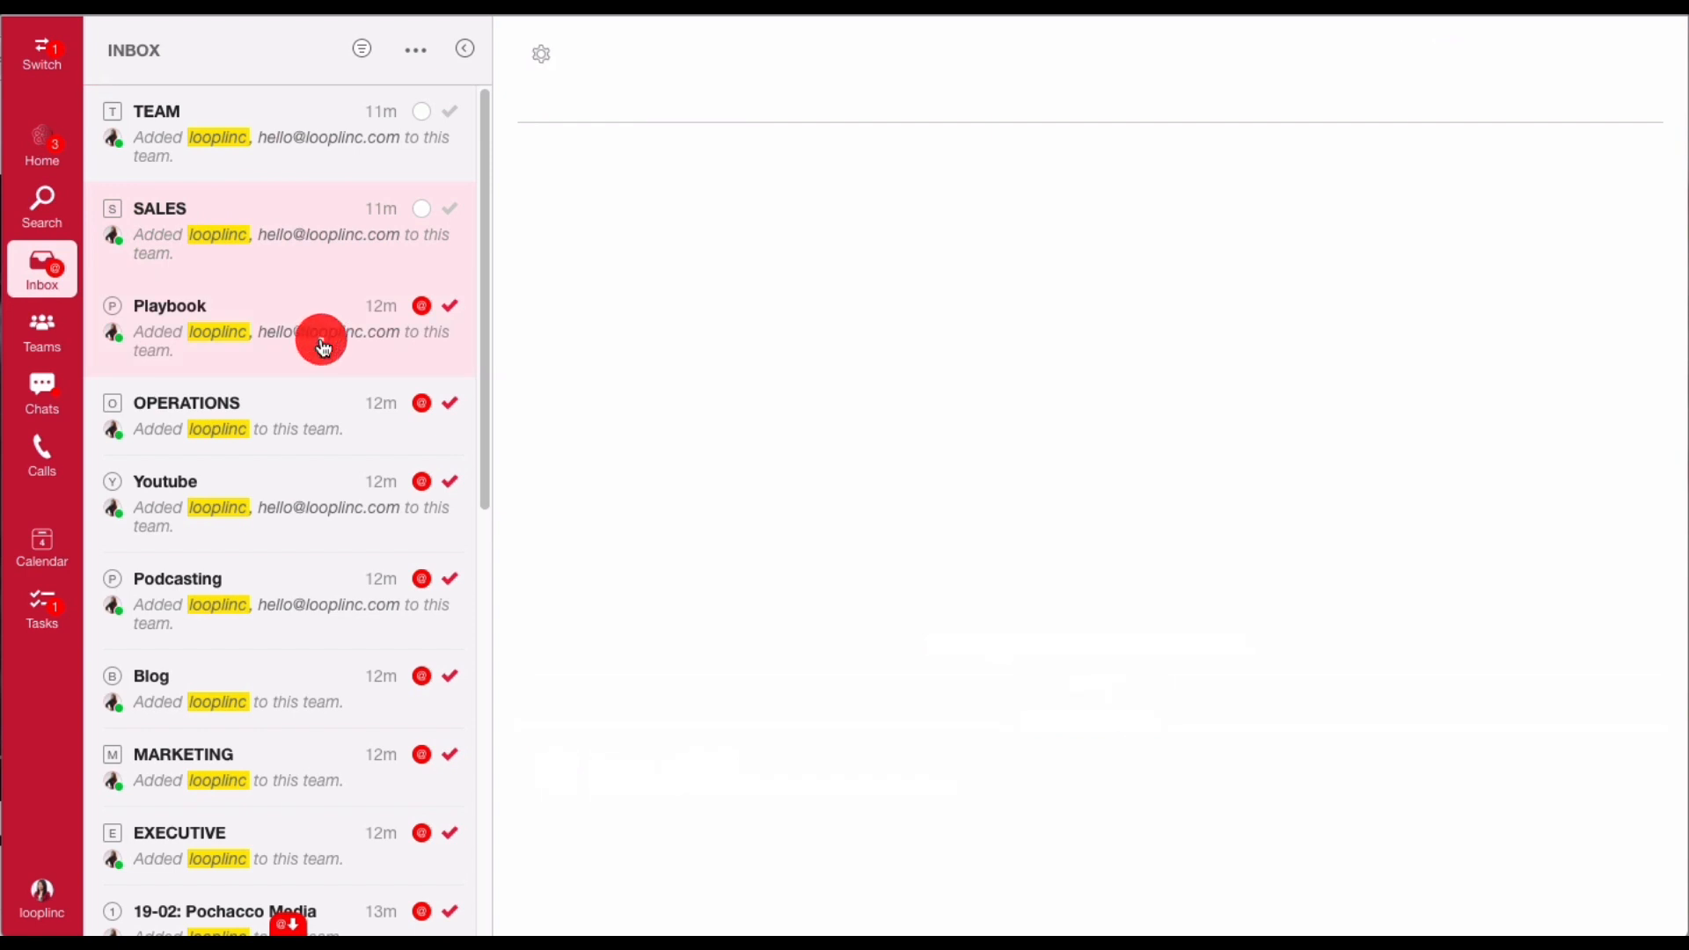
click(343, 412)
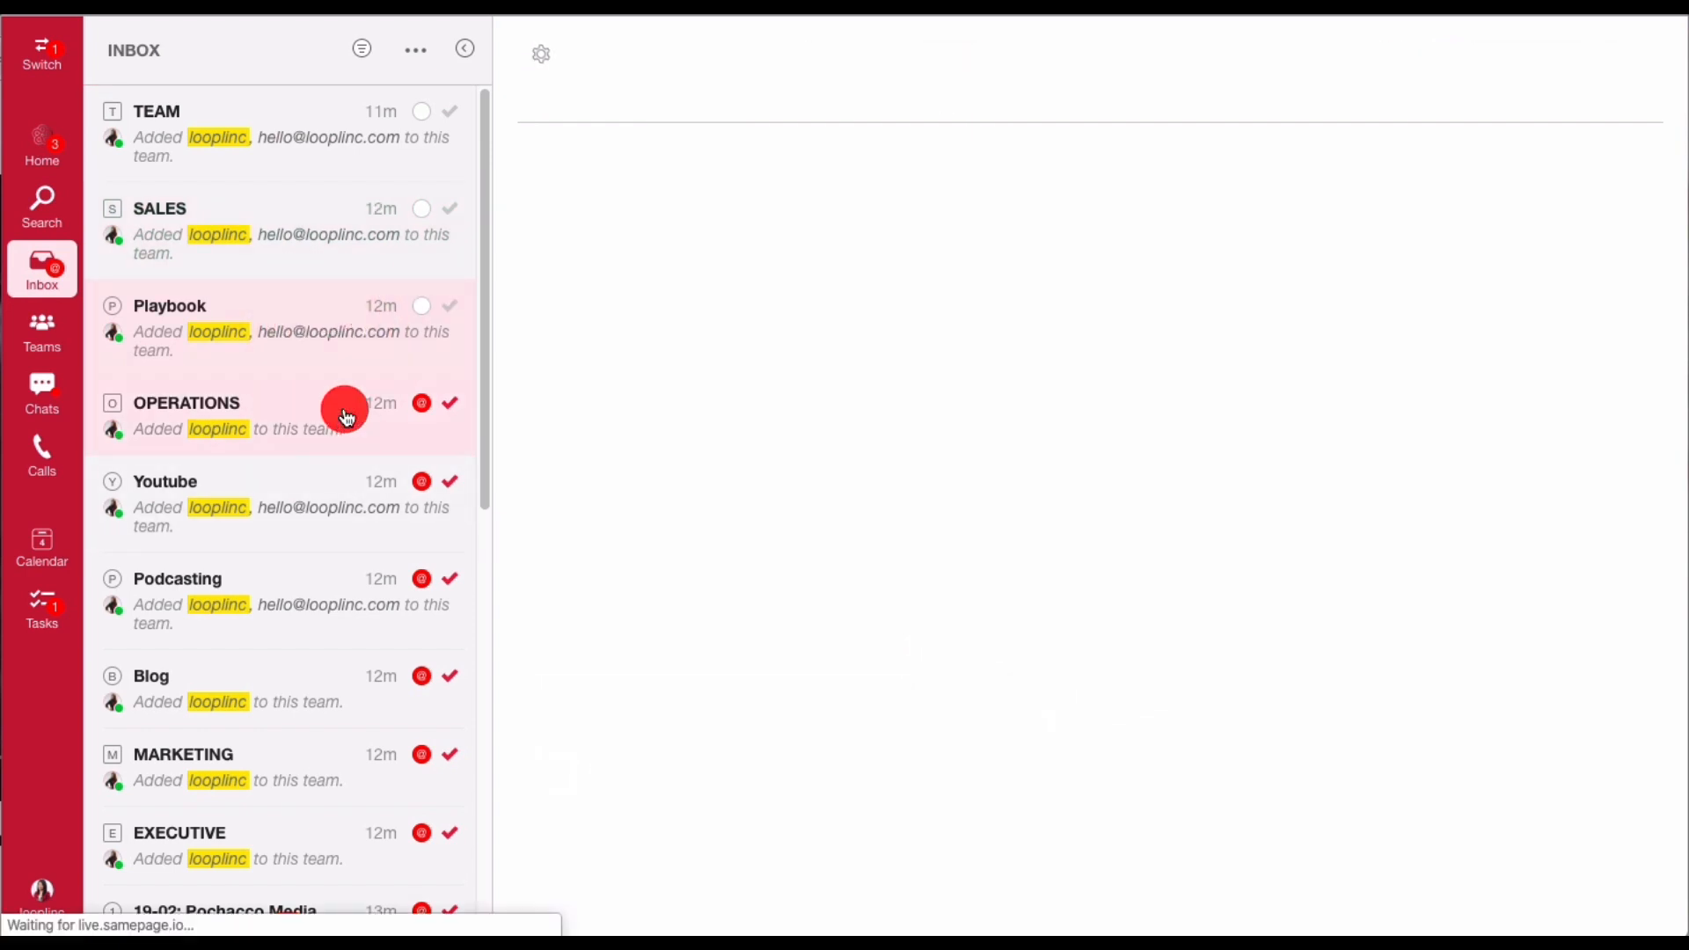
click(341, 489)
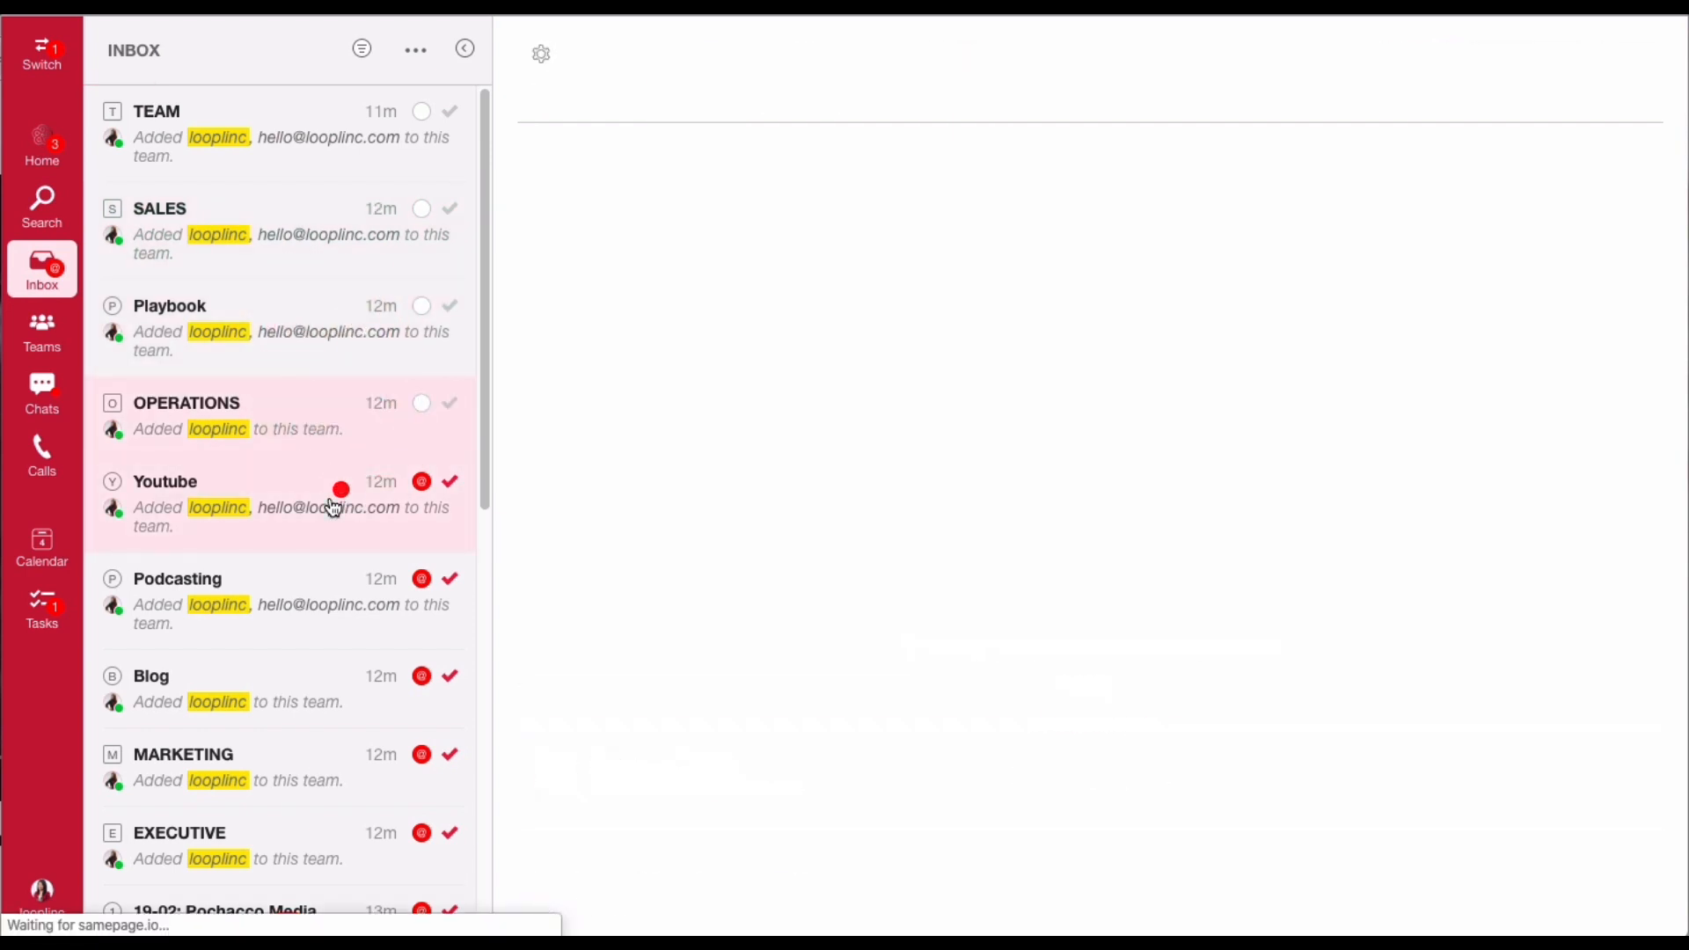
click(334, 572)
click(321, 676)
- Open the inbox notifications for MARKETING, EXECUTIVE, 19-02: Pochacco Media, 19-01: Maple Bonsai Marketing and CLIENTS to mark them as read
scroll(357, 753, down, 1)
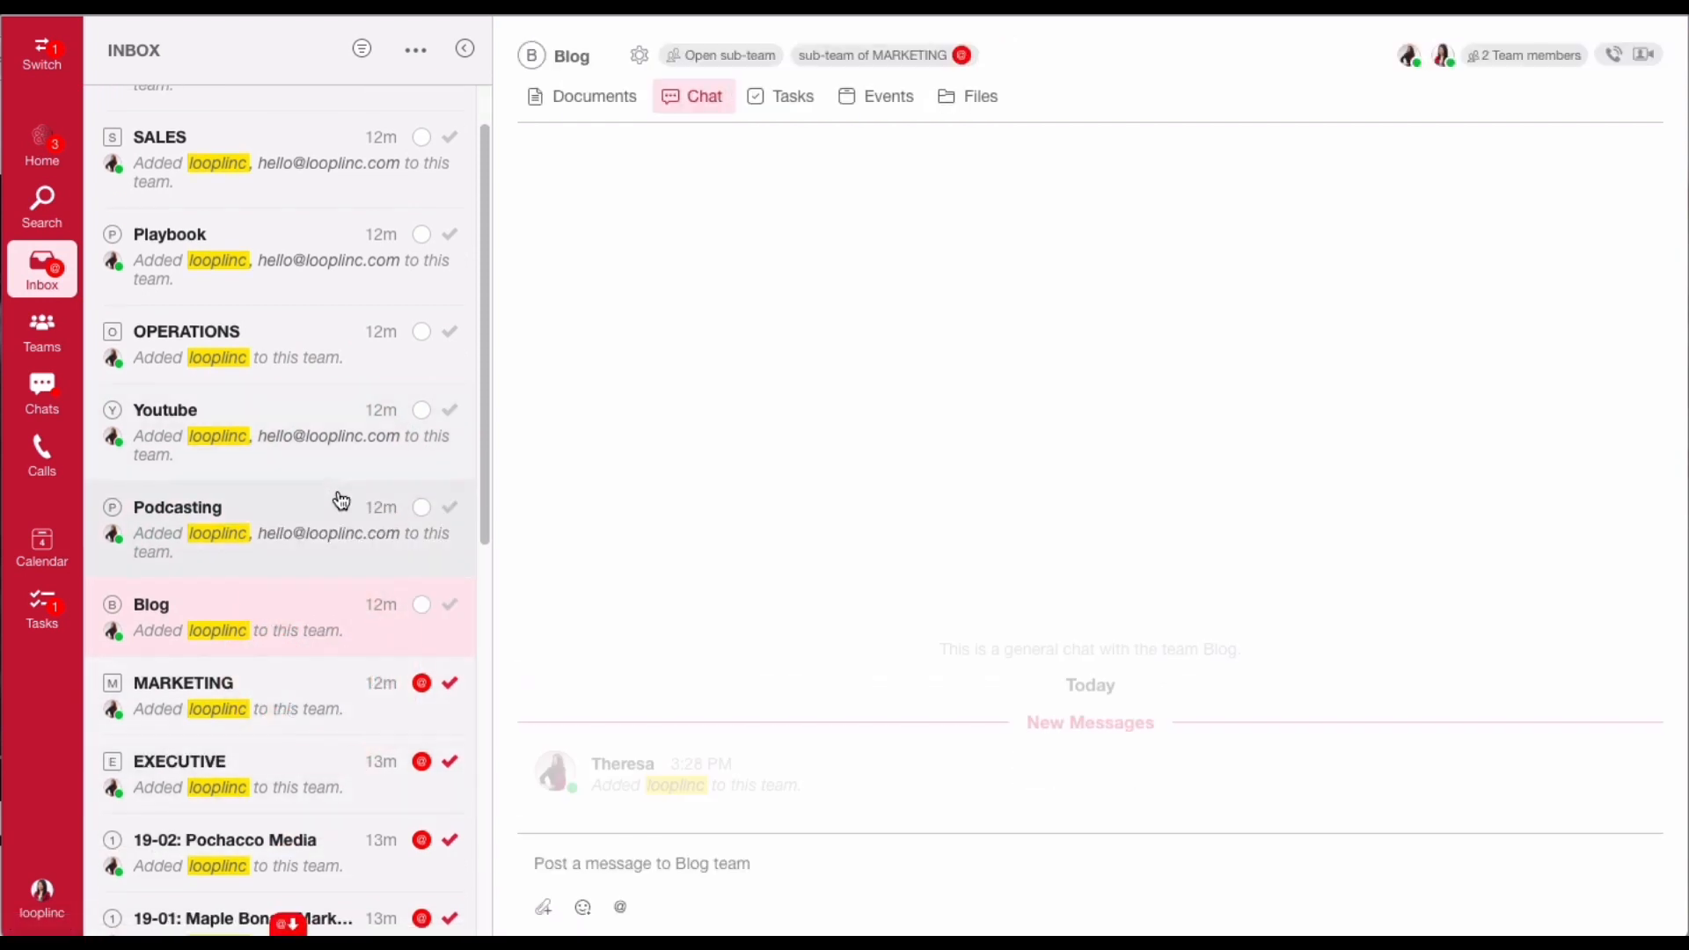
scroll(338, 528, down, 1)
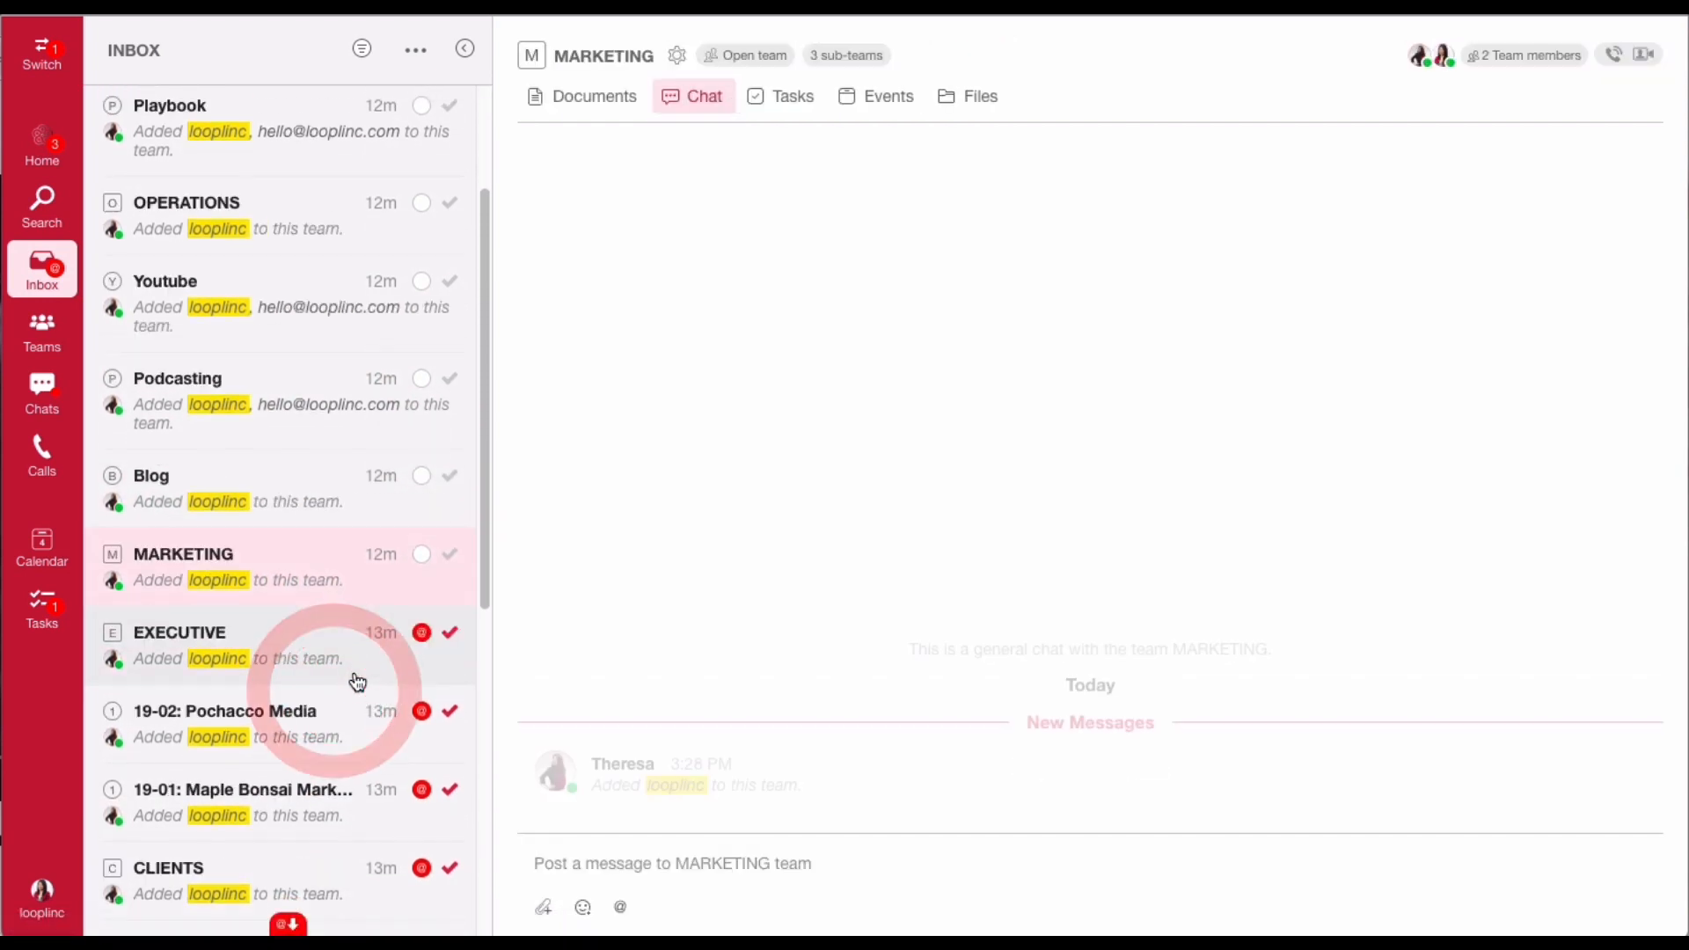
click(336, 649)
click(376, 647)
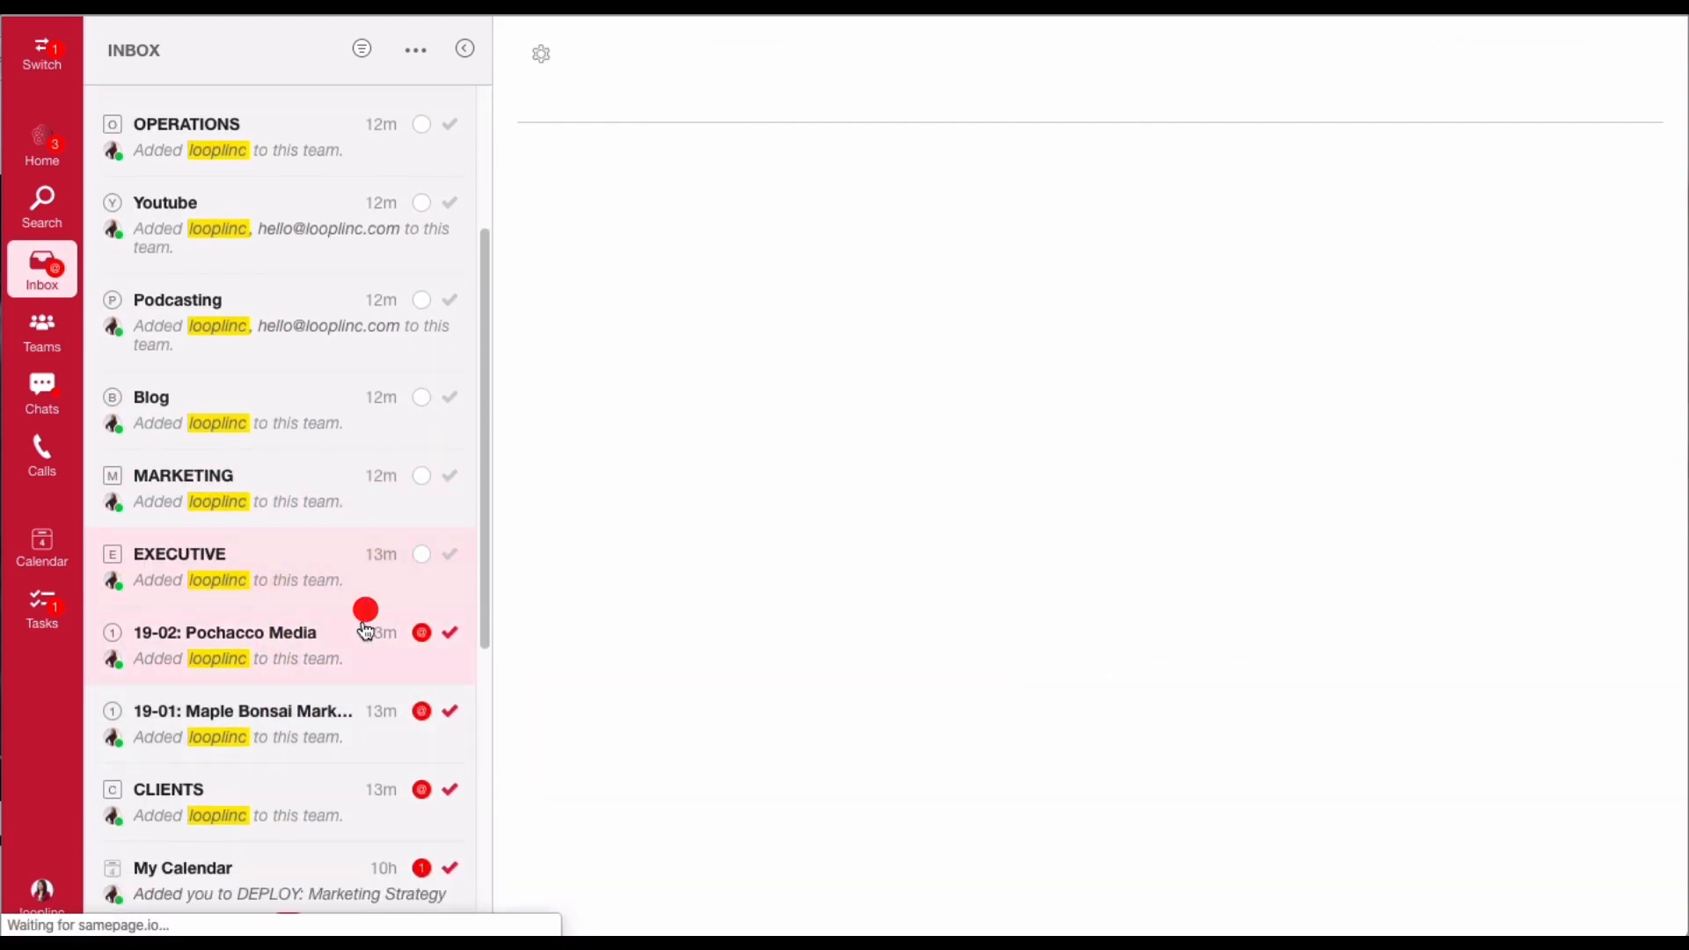
click(339, 743)
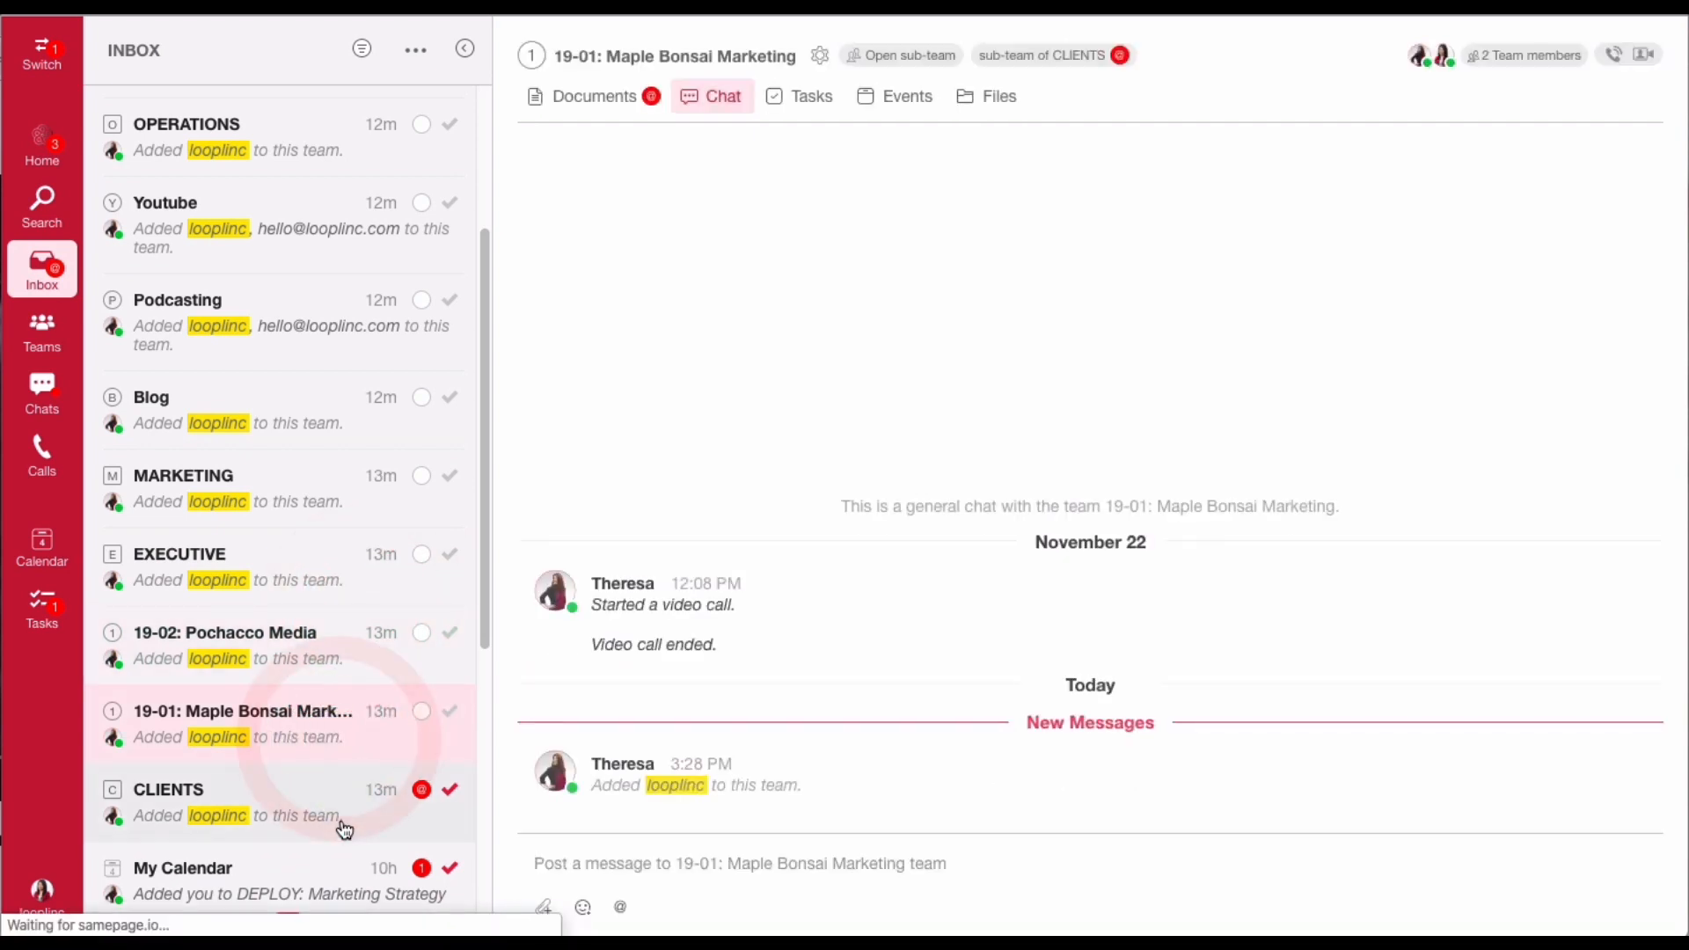
click(339, 814)
- Open the My Calendar and My Tasks notifications from the inbox
click(322, 438)
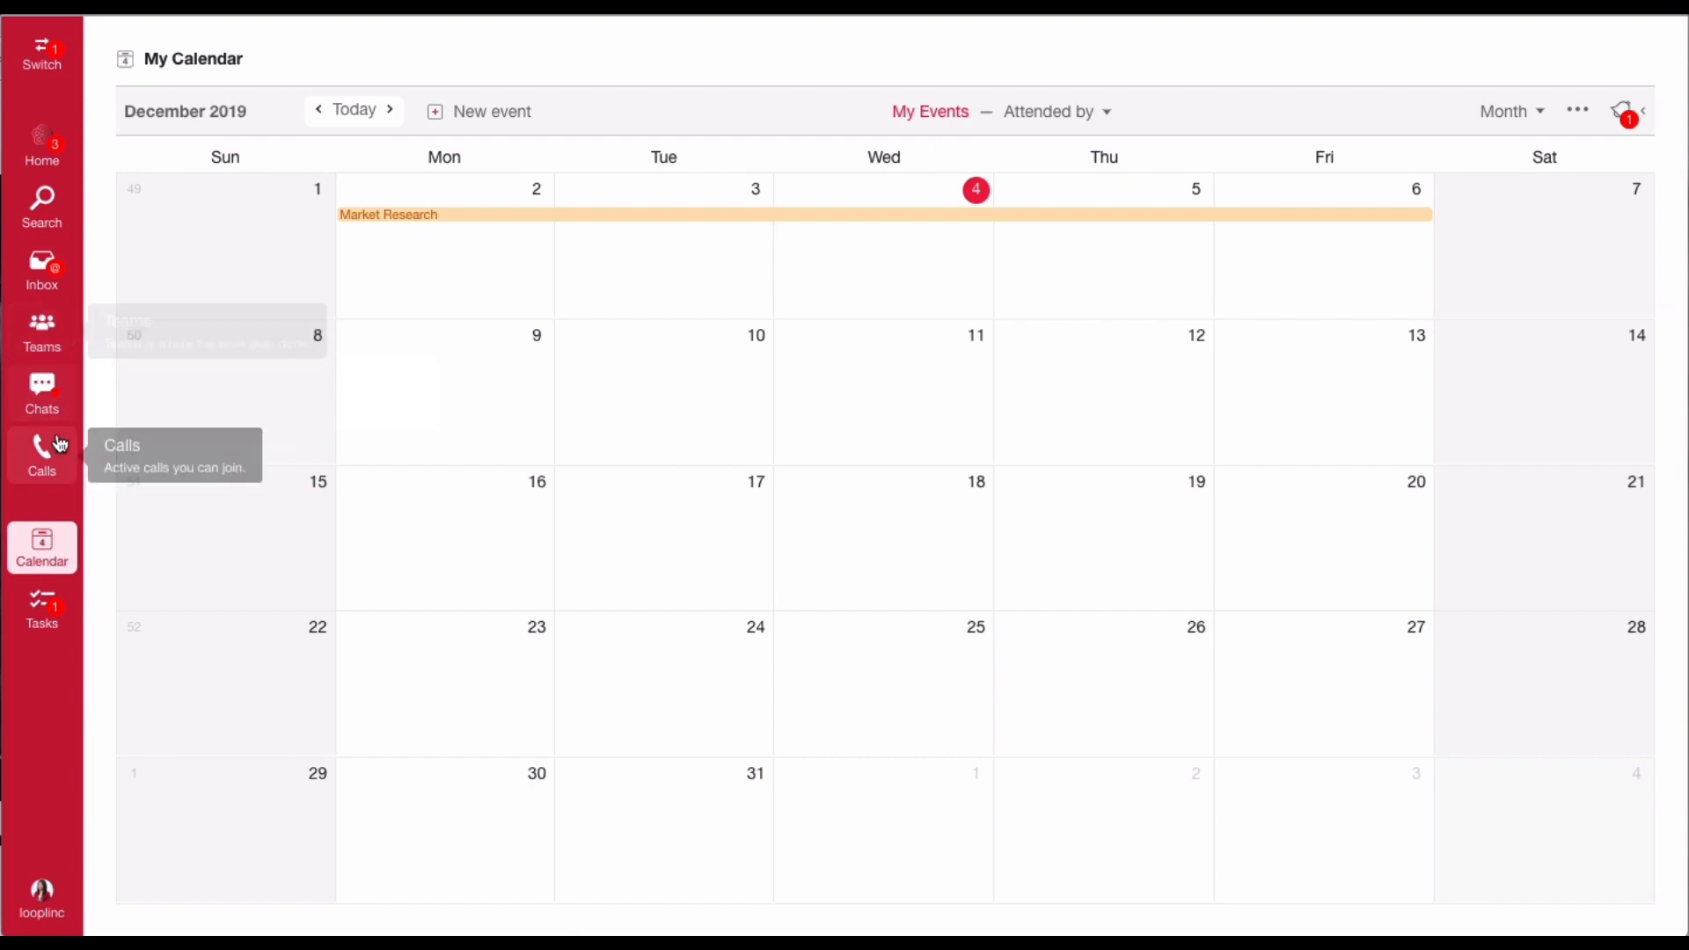
click(44, 268)
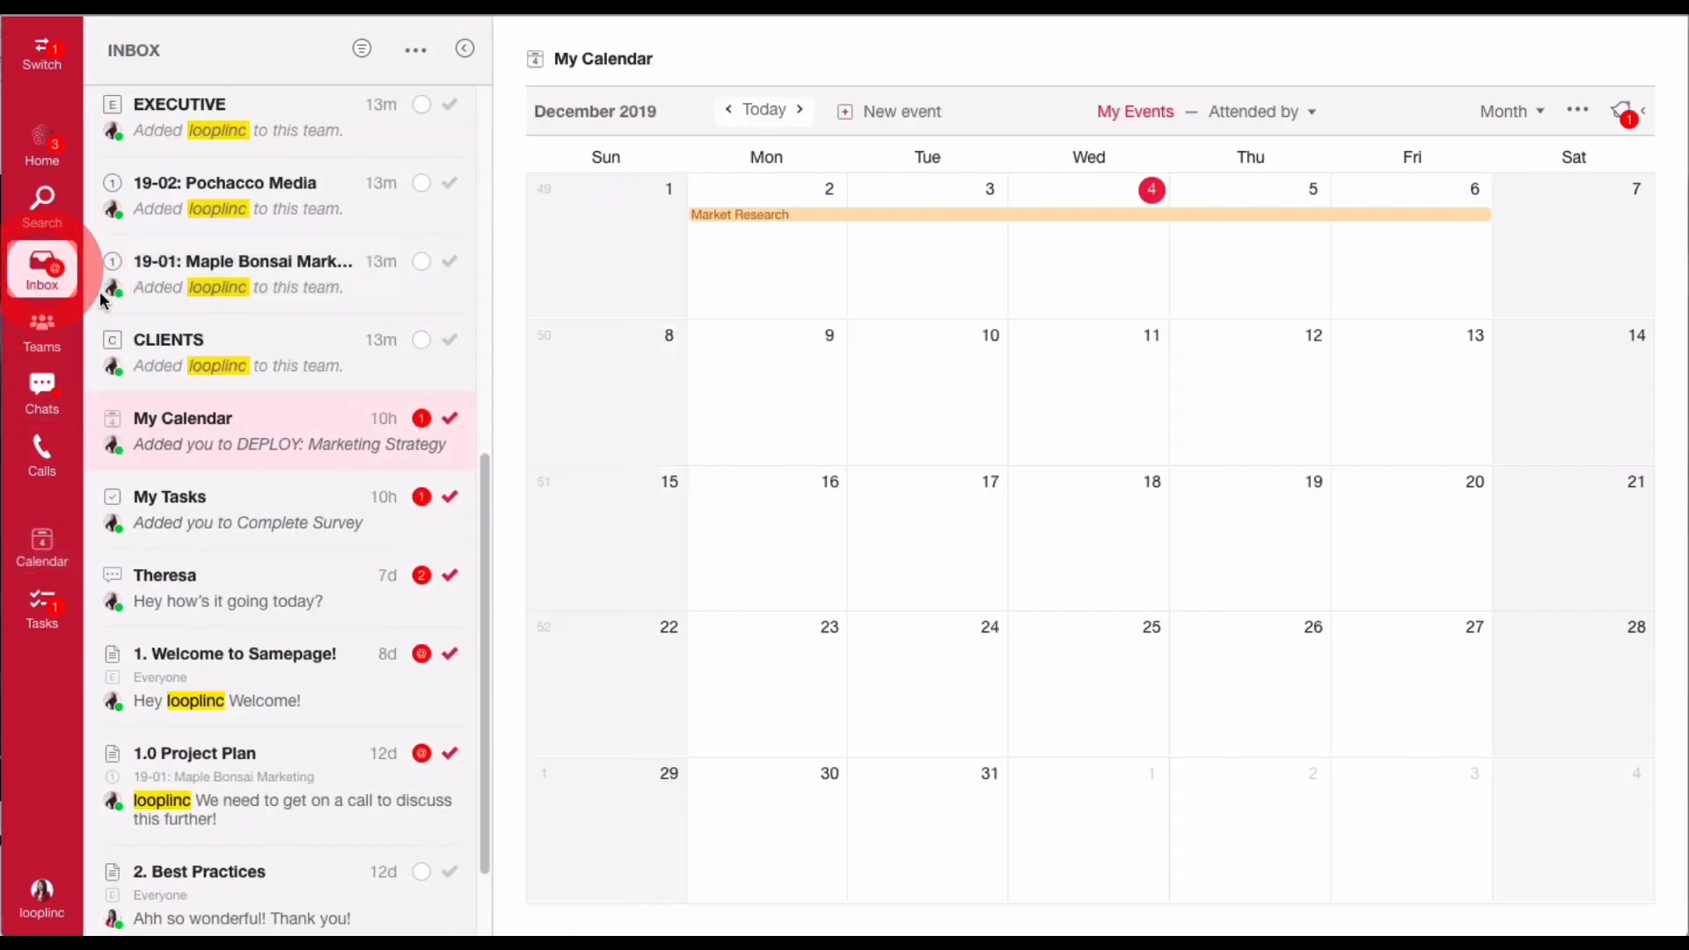
click(249, 521)
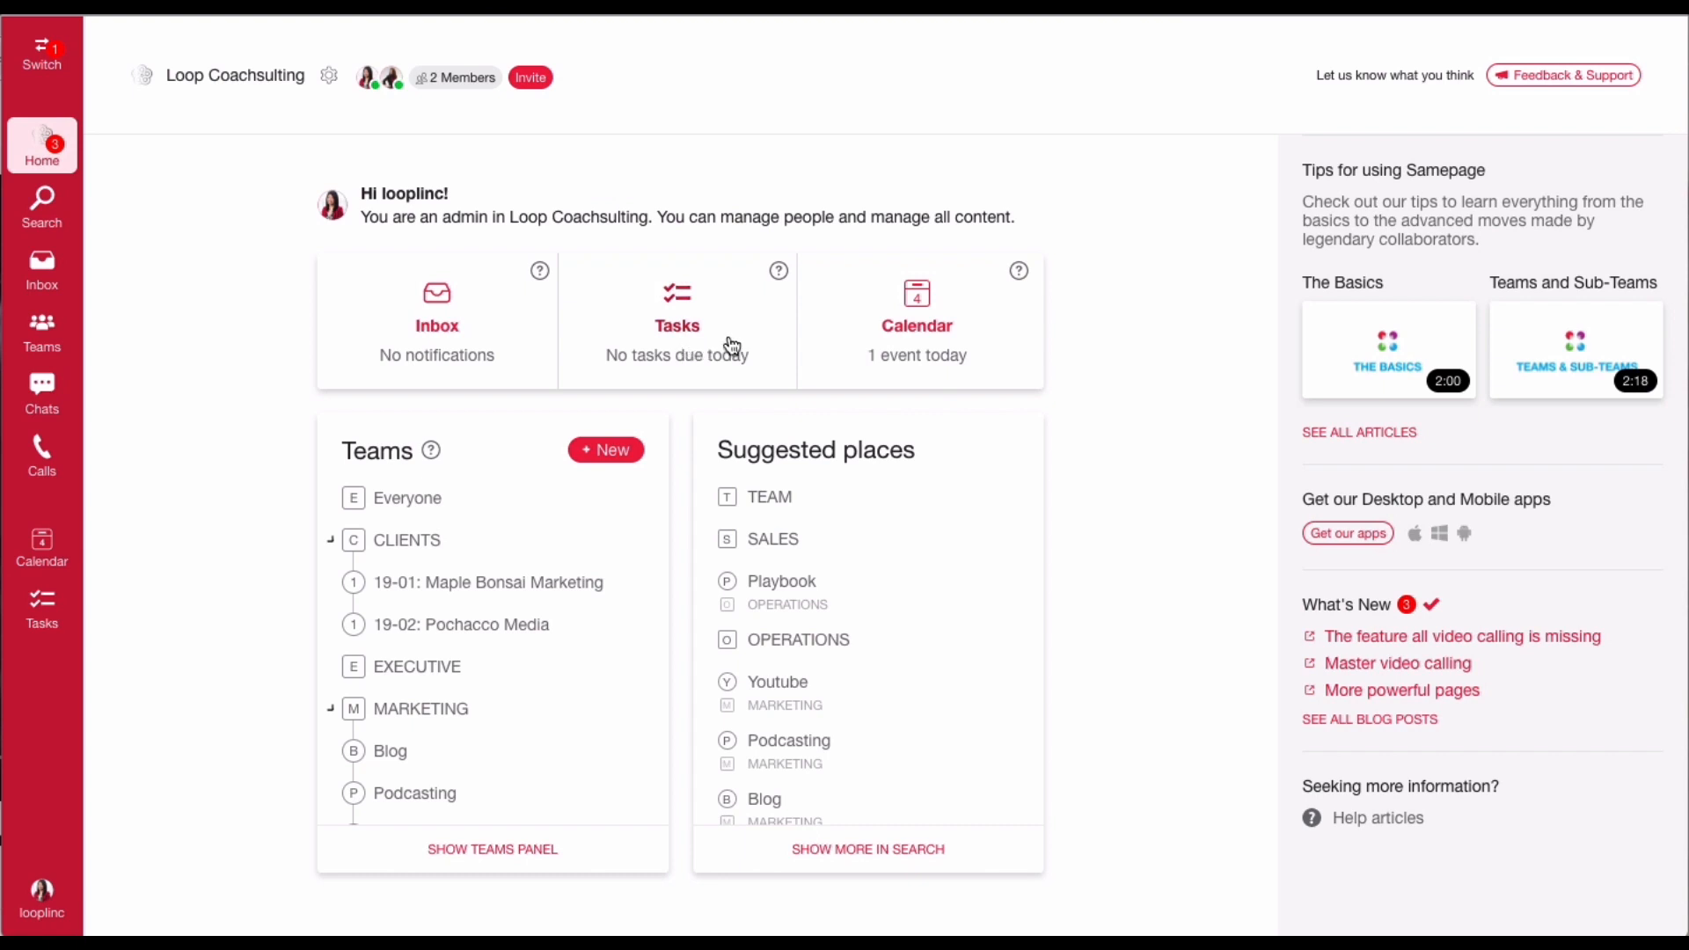
- Open the personal calendar from the home page and view it by day, week and month
click(948, 292)
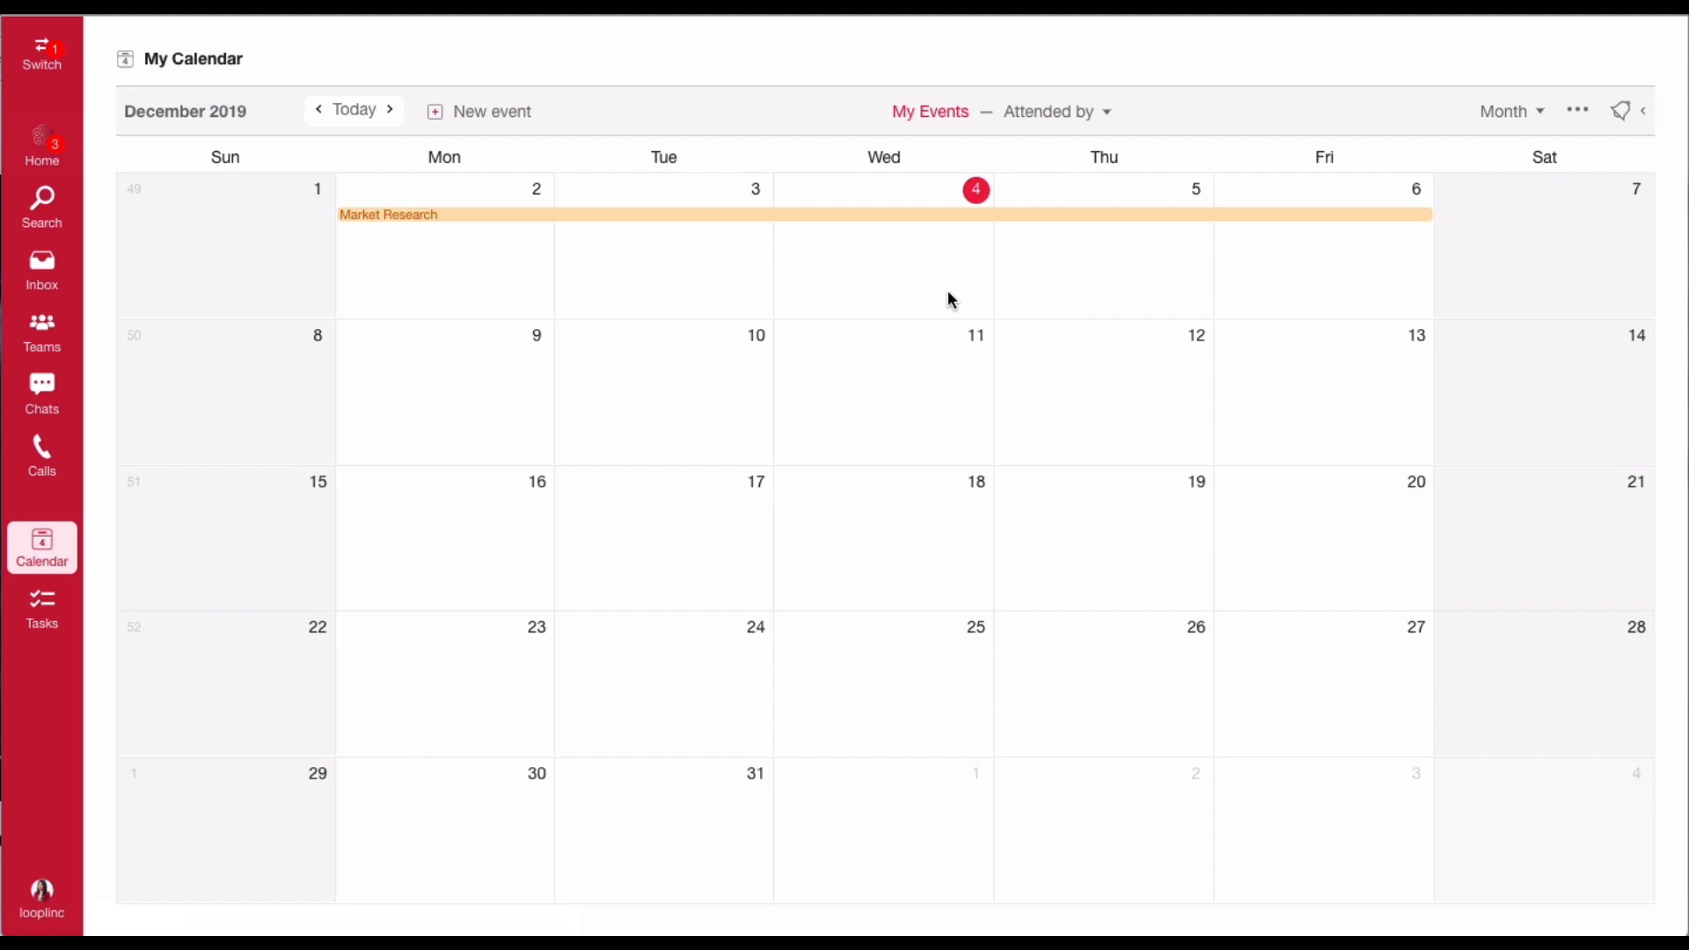
click(1524, 116)
click(1515, 163)
click(1526, 114)
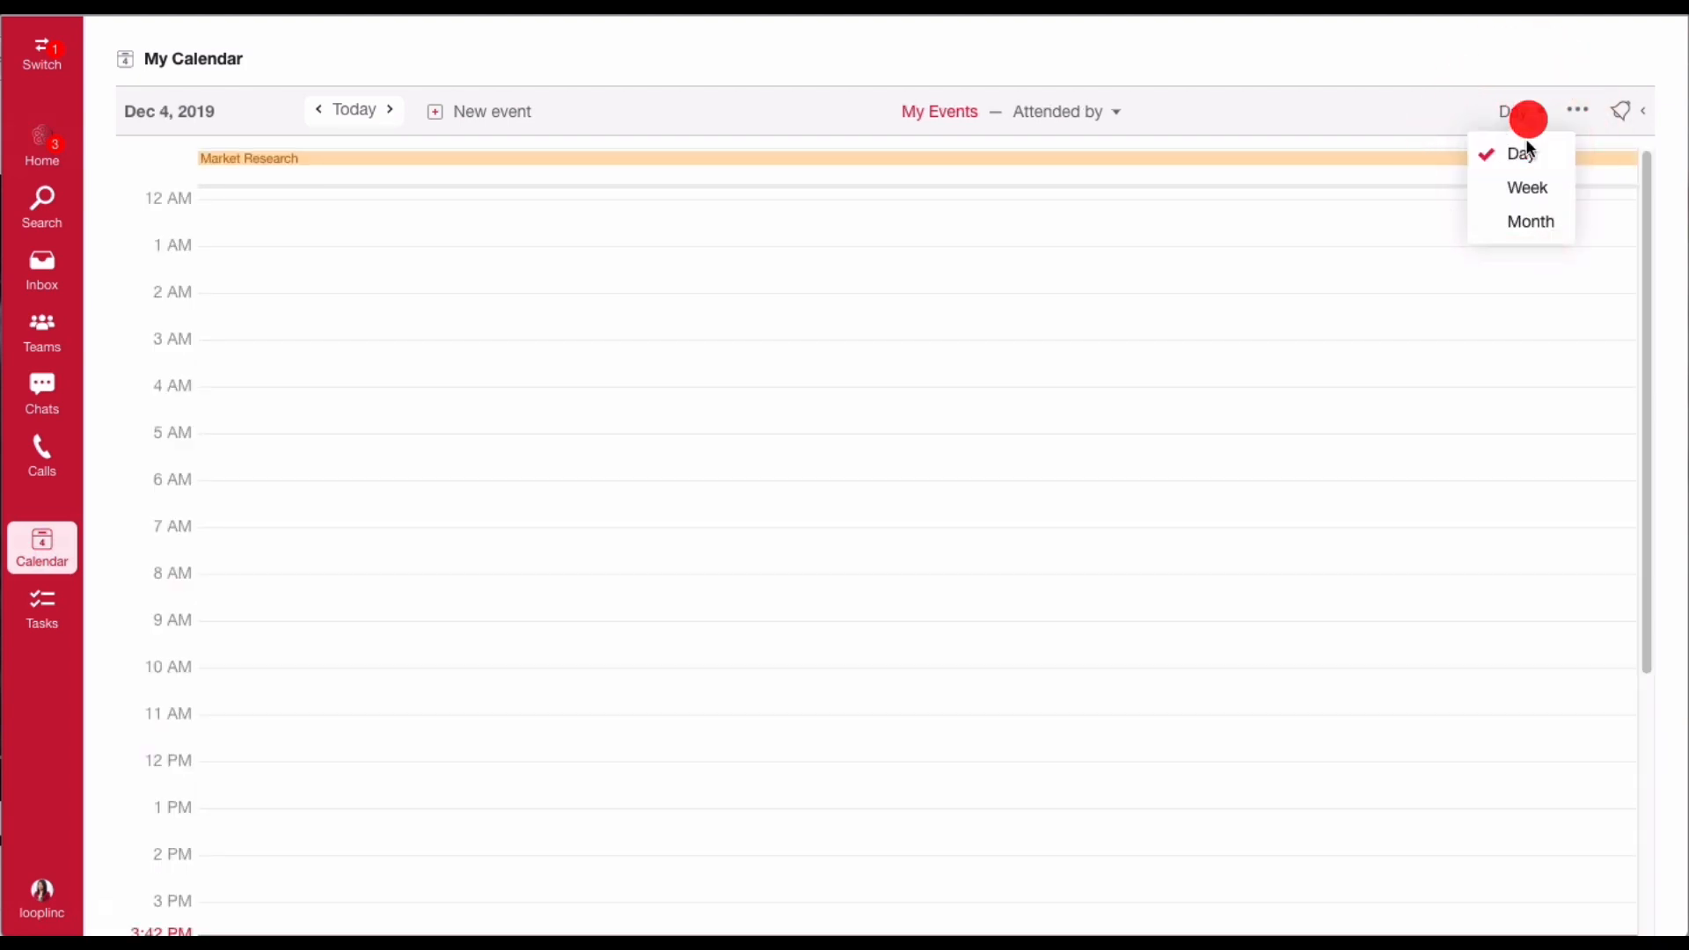
click(1532, 186)
click(1517, 105)
click(1536, 224)
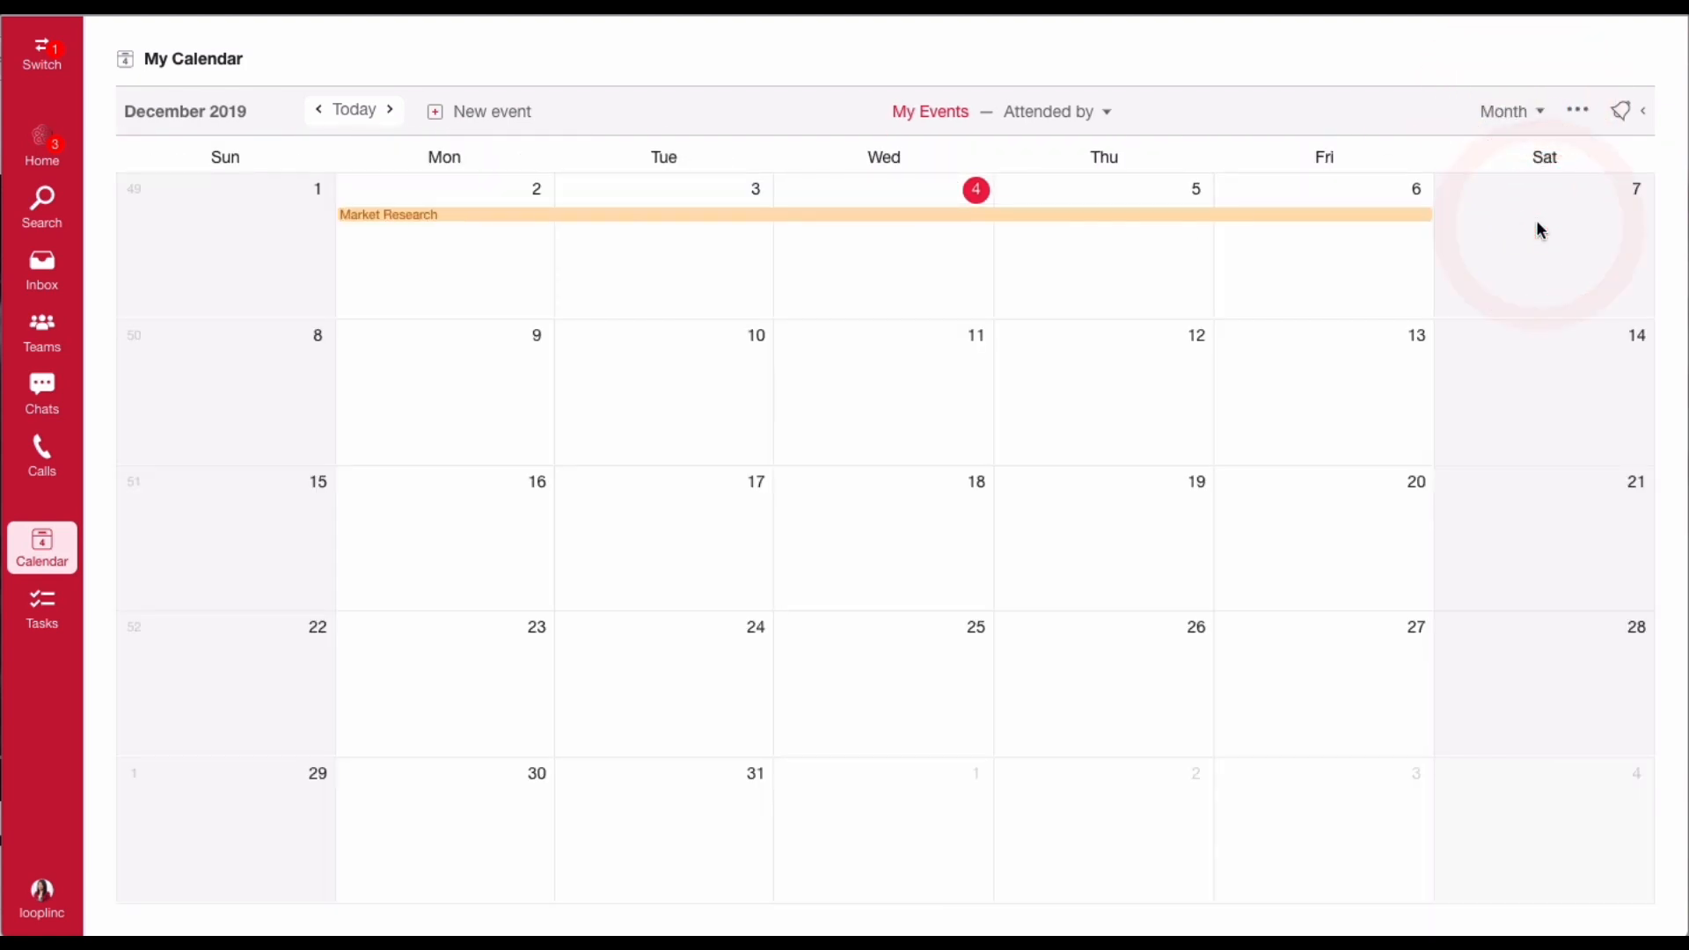
- View the Market Research event's details and the other member's calendar events, and switch back to My Events
click(449, 218)
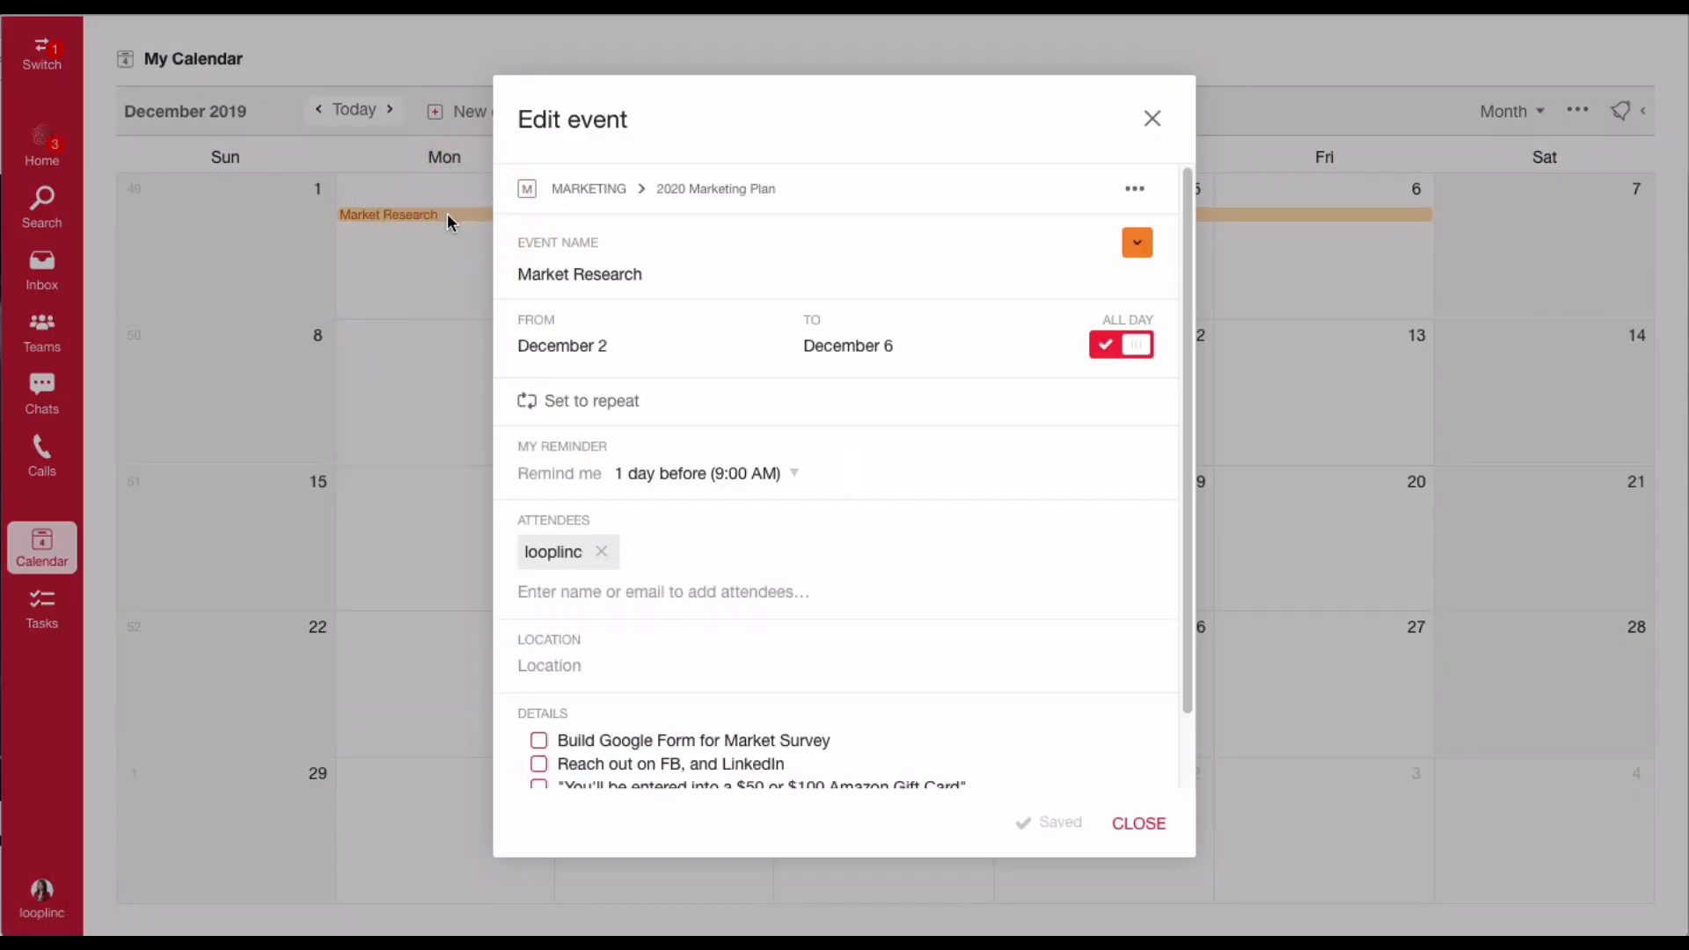
click(1135, 826)
click(1105, 289)
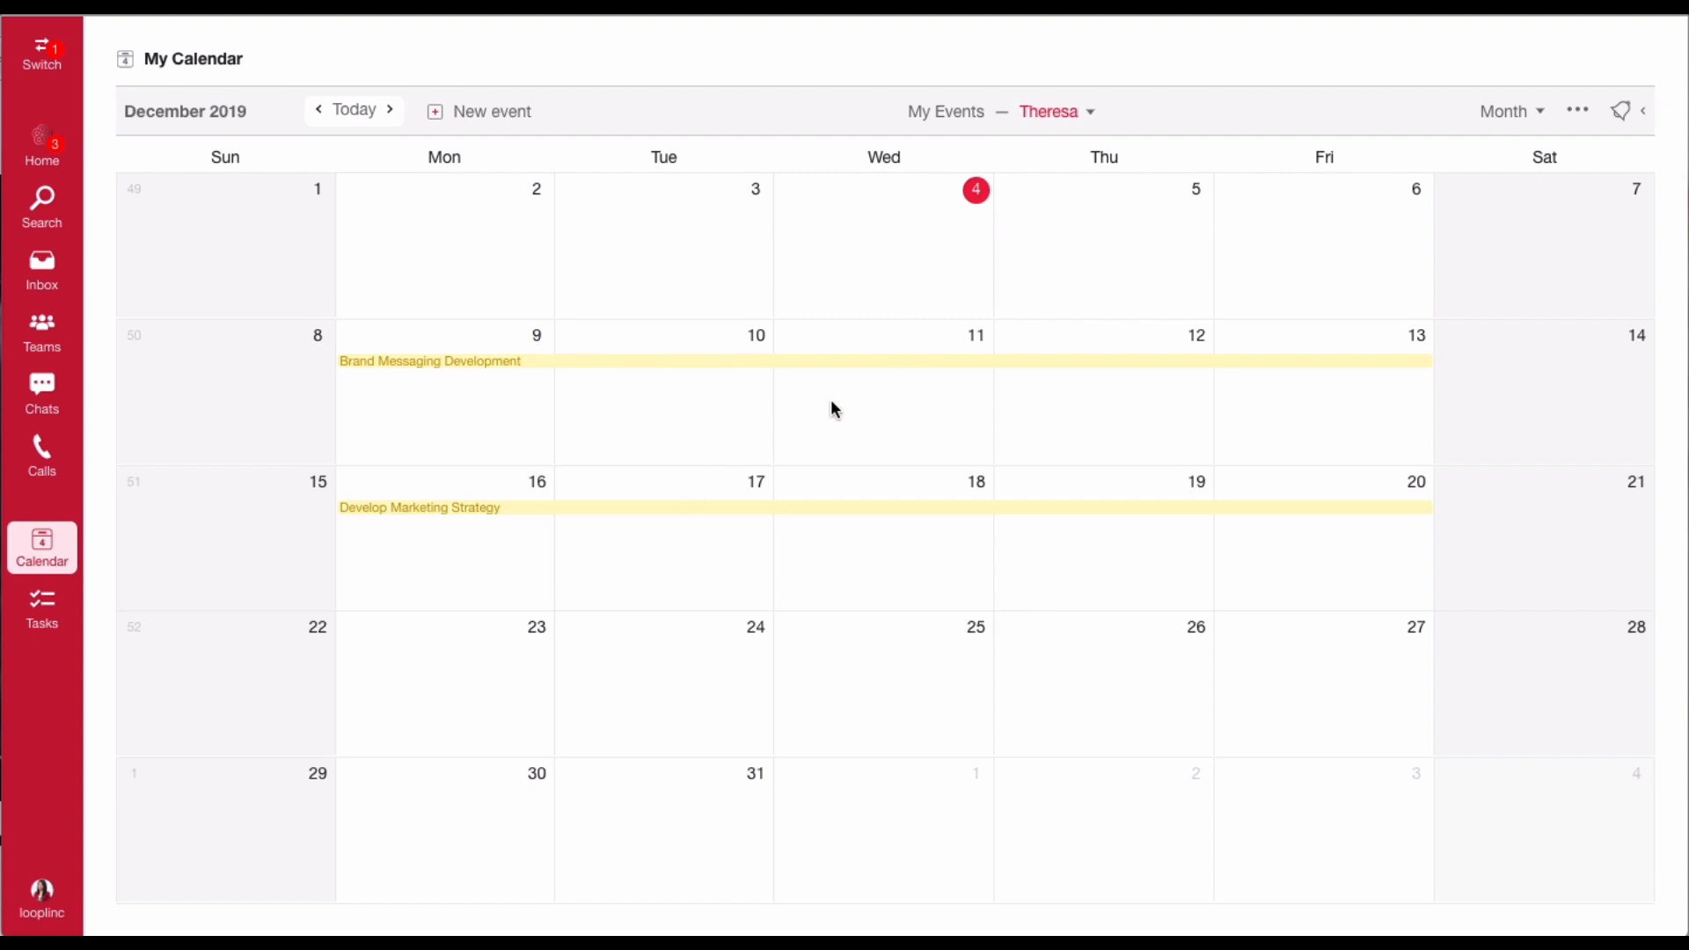
click(1085, 123)
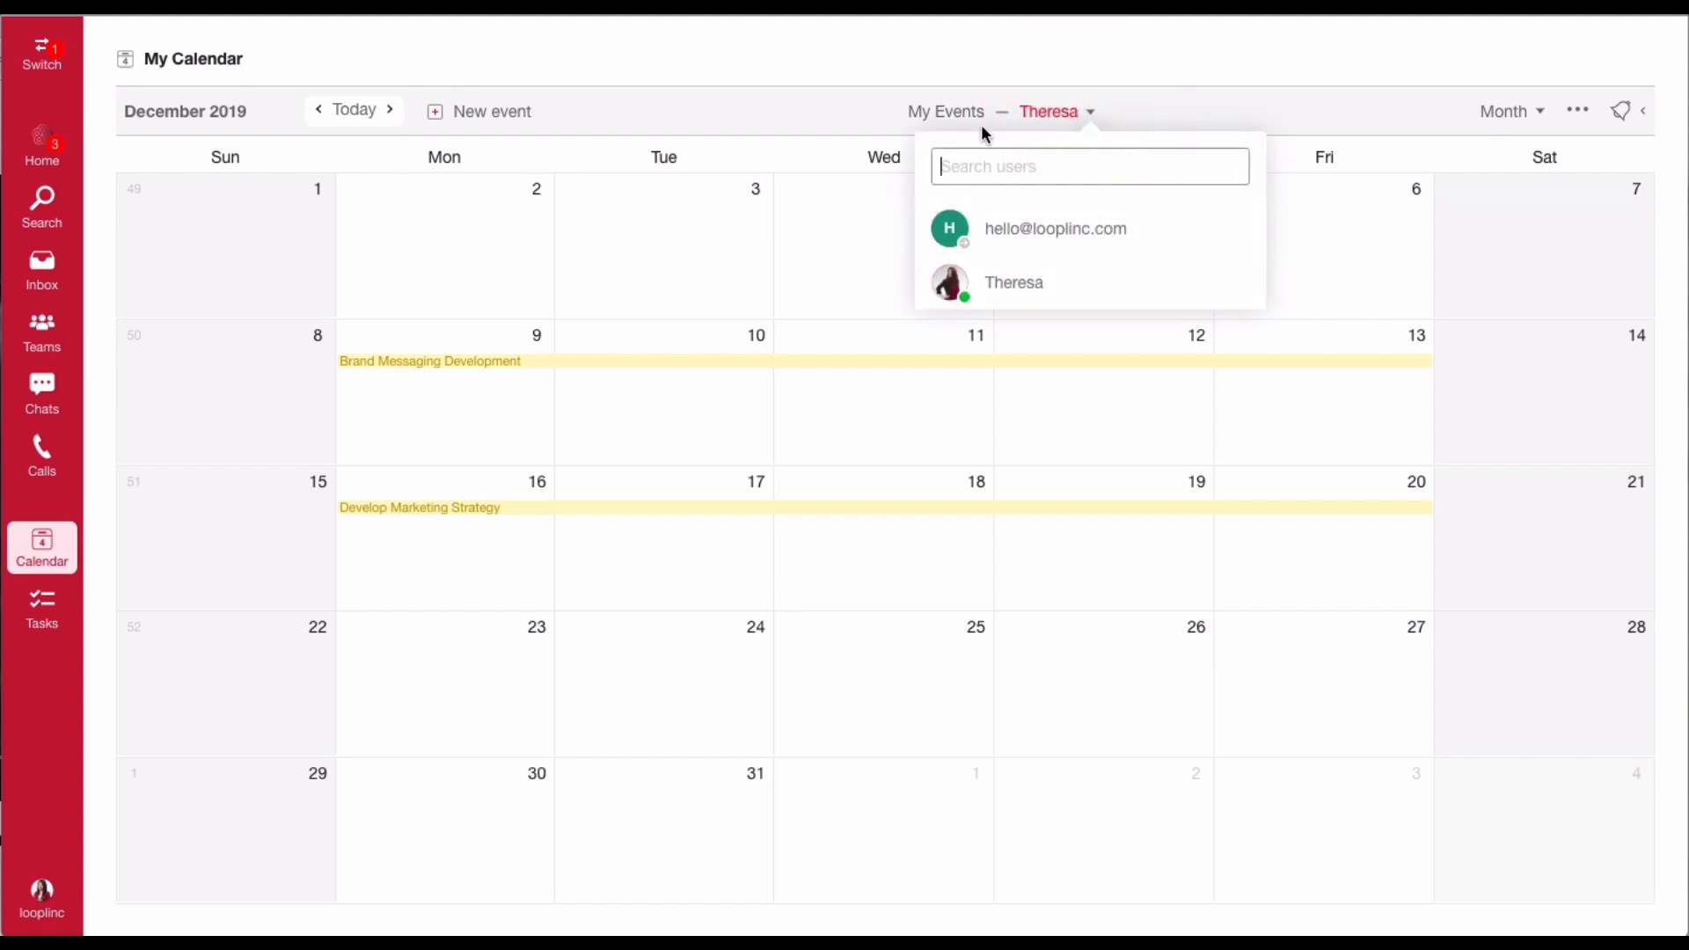
click(957, 122)
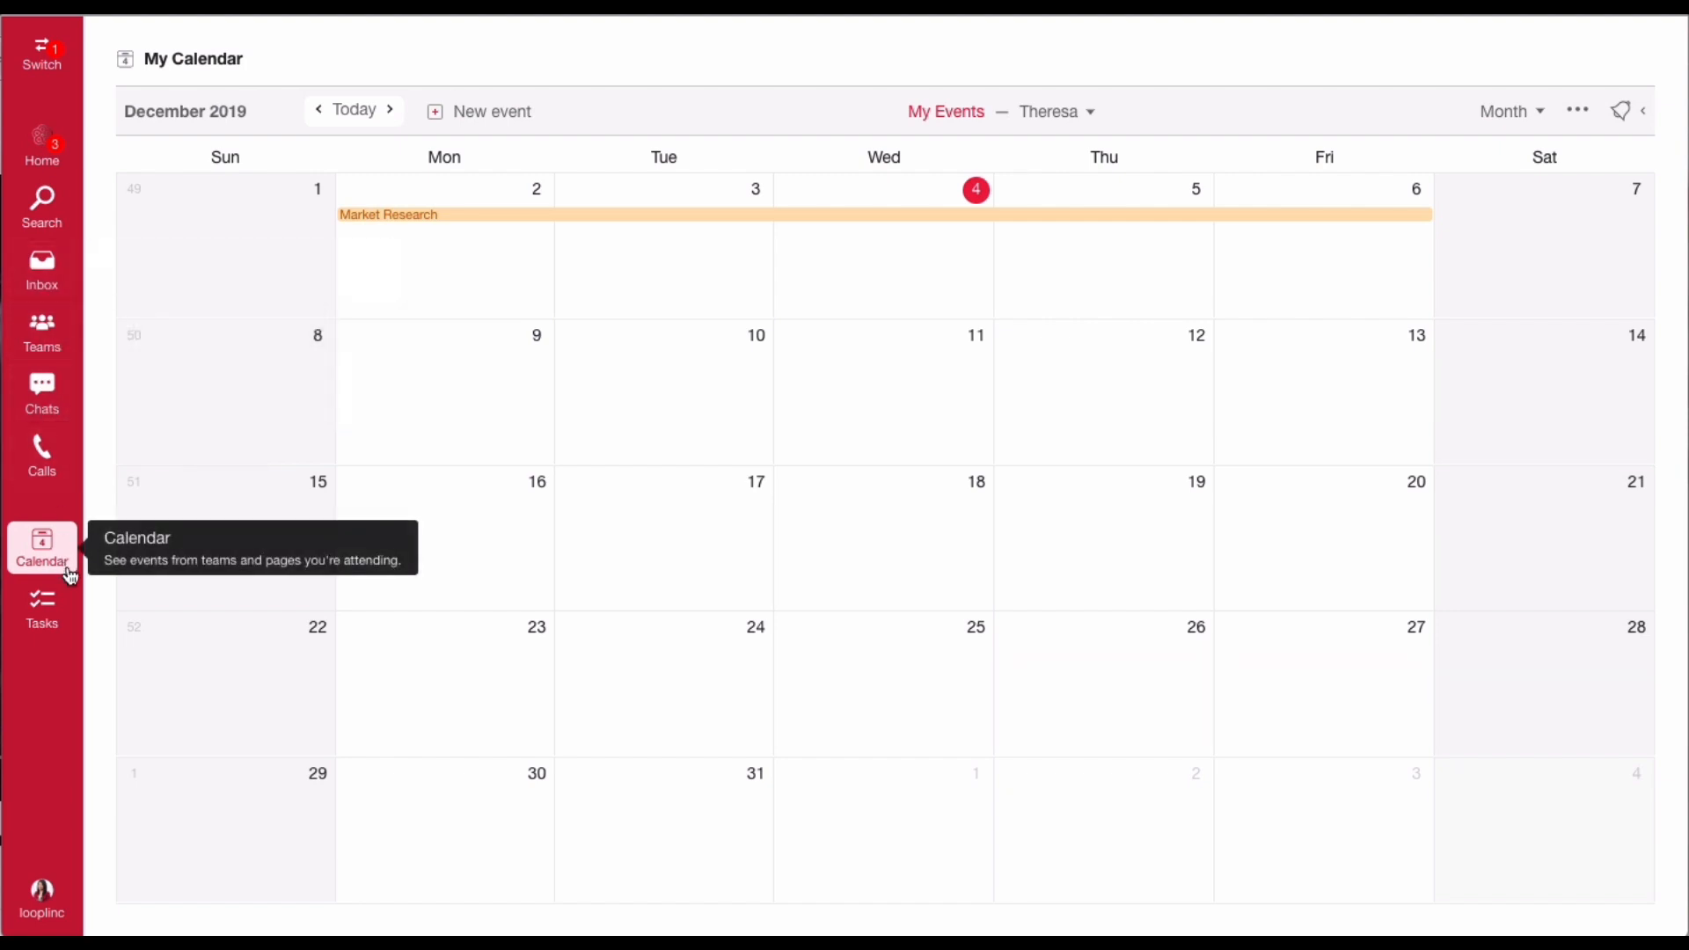
- Open the tasks from the home page and view the All My Tasks, Created By Me and My Completed Tasks reports
click(42, 145)
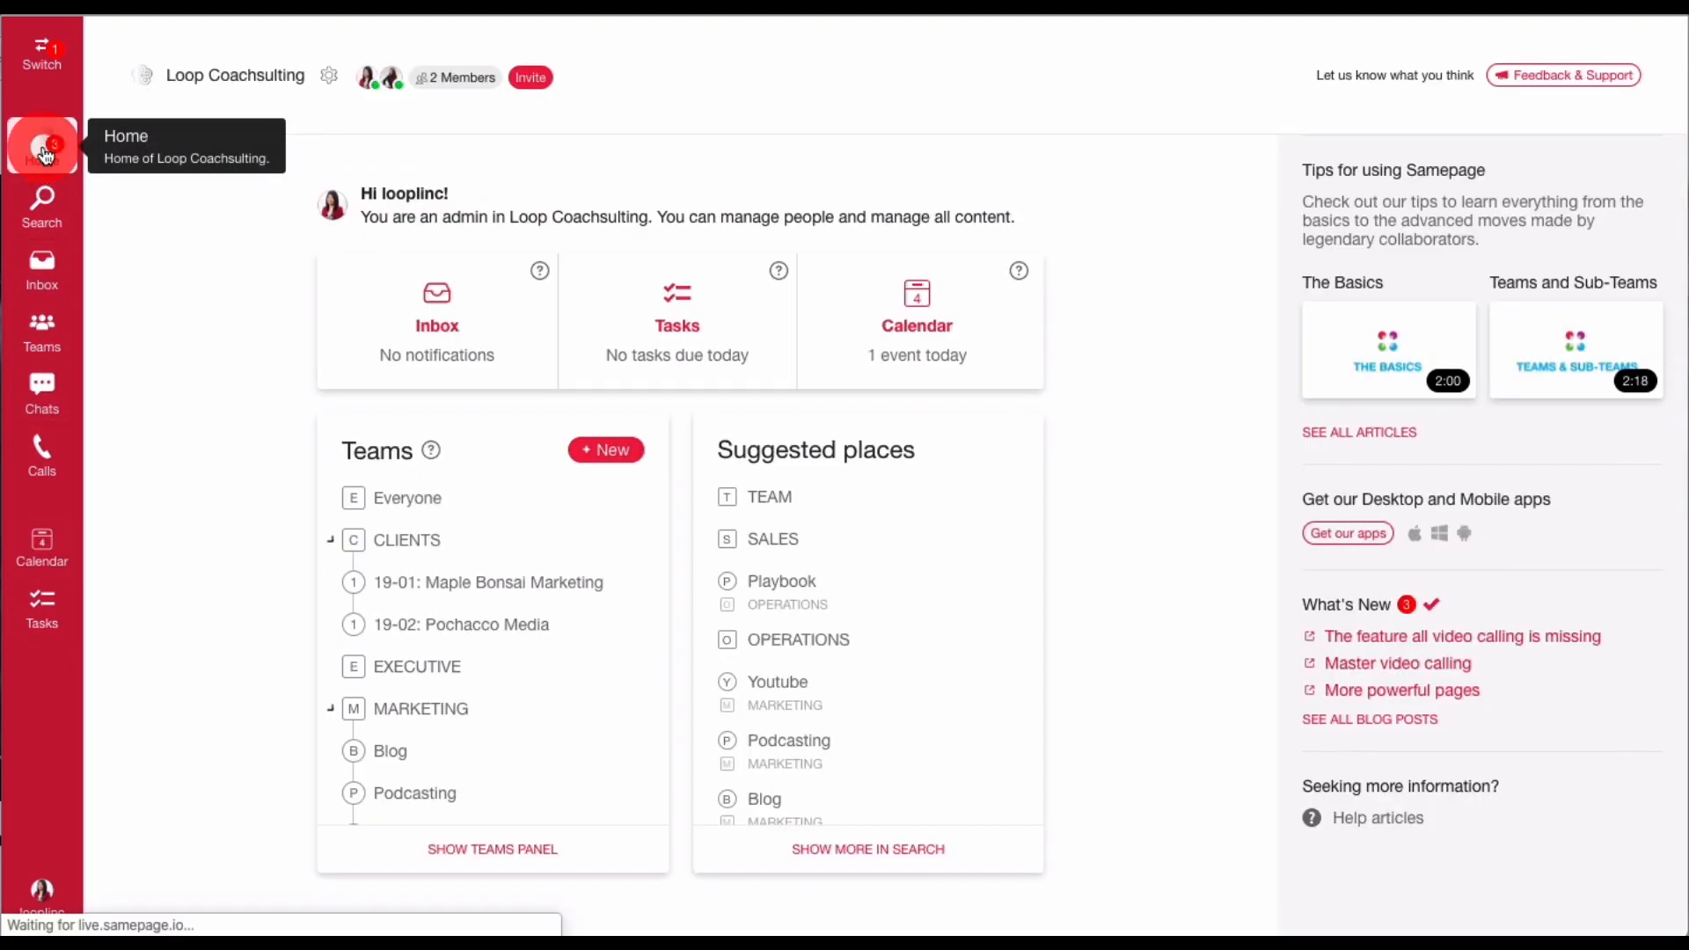
click(682, 332)
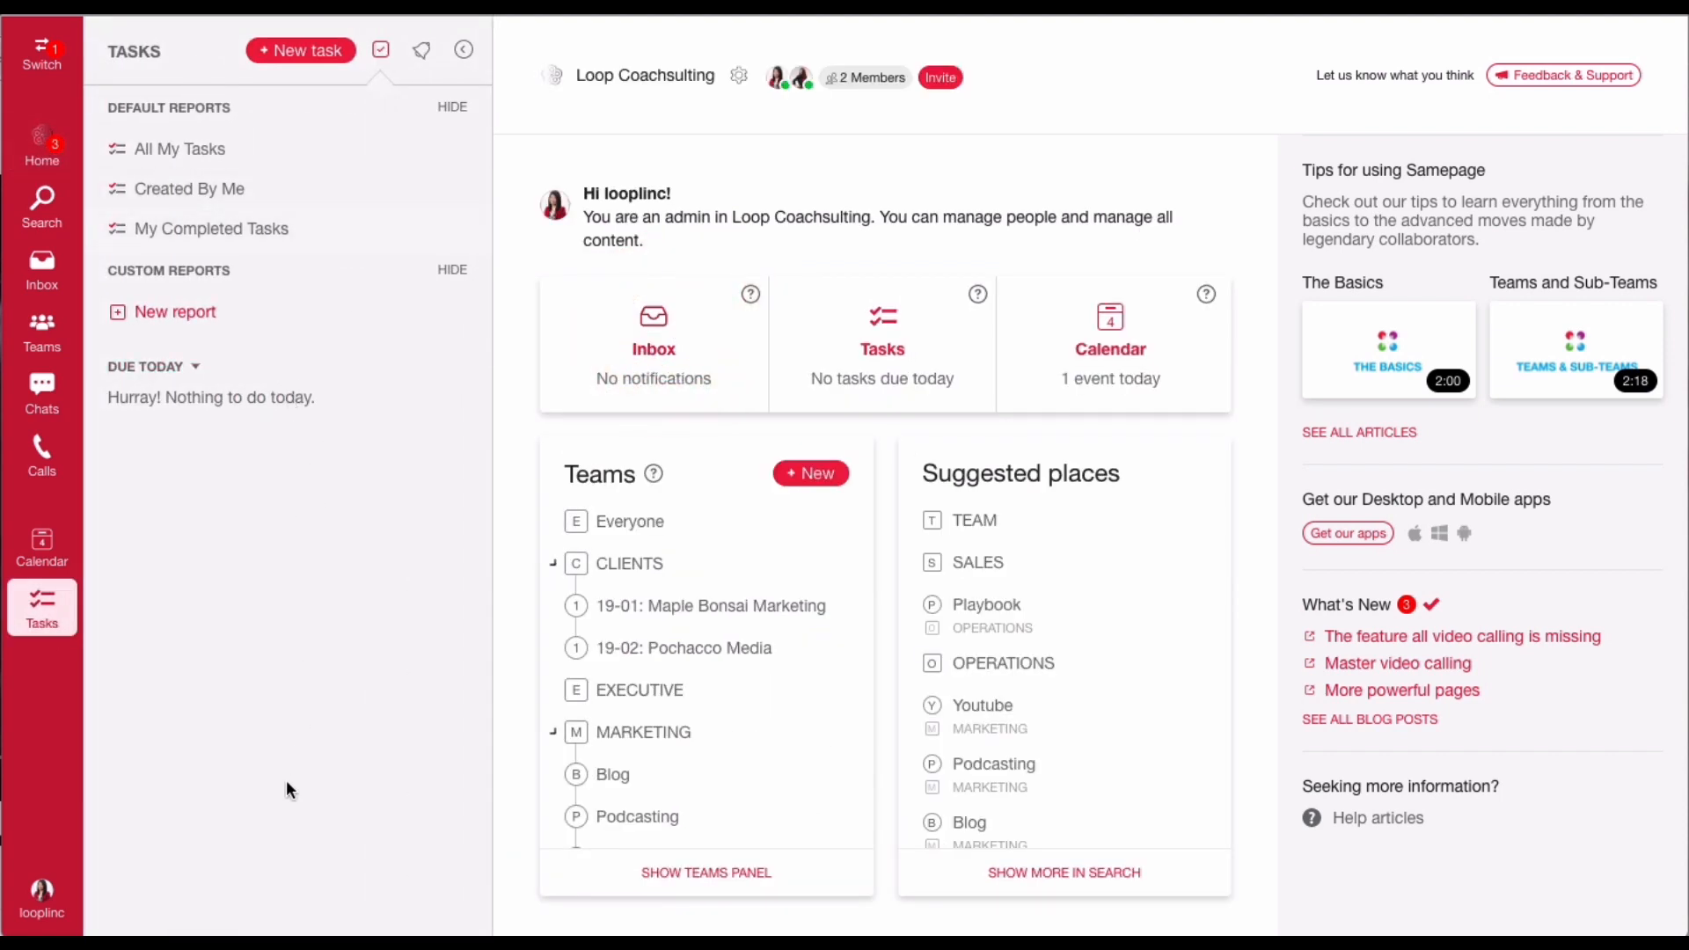
click(367, 163)
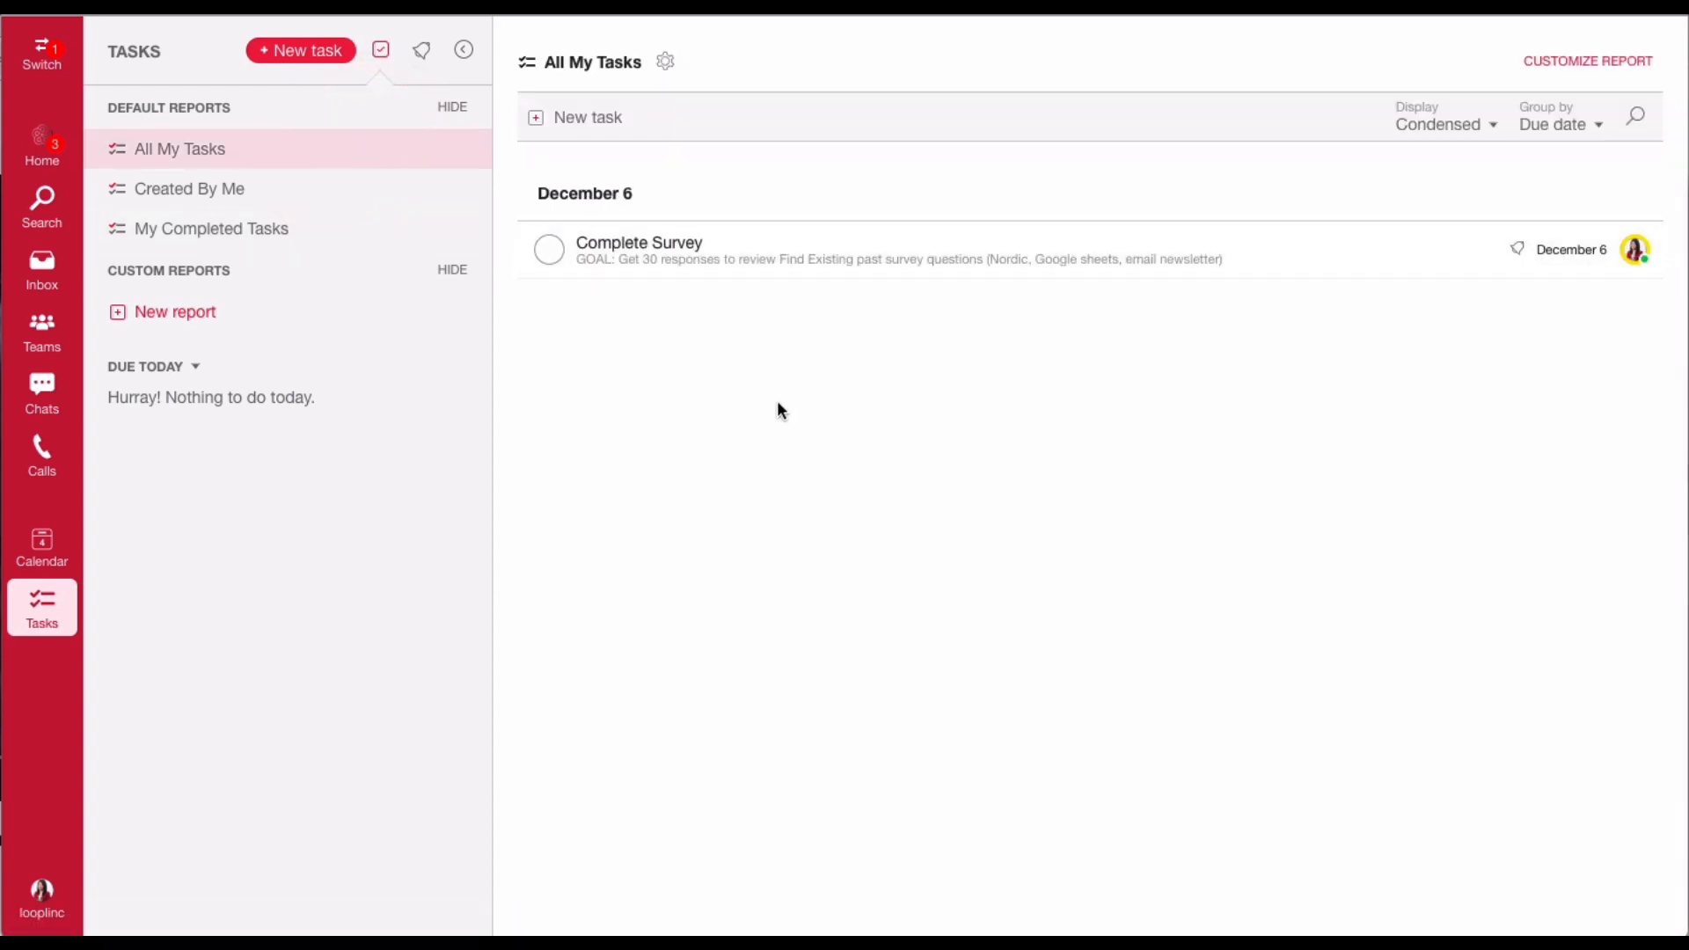
click(241, 193)
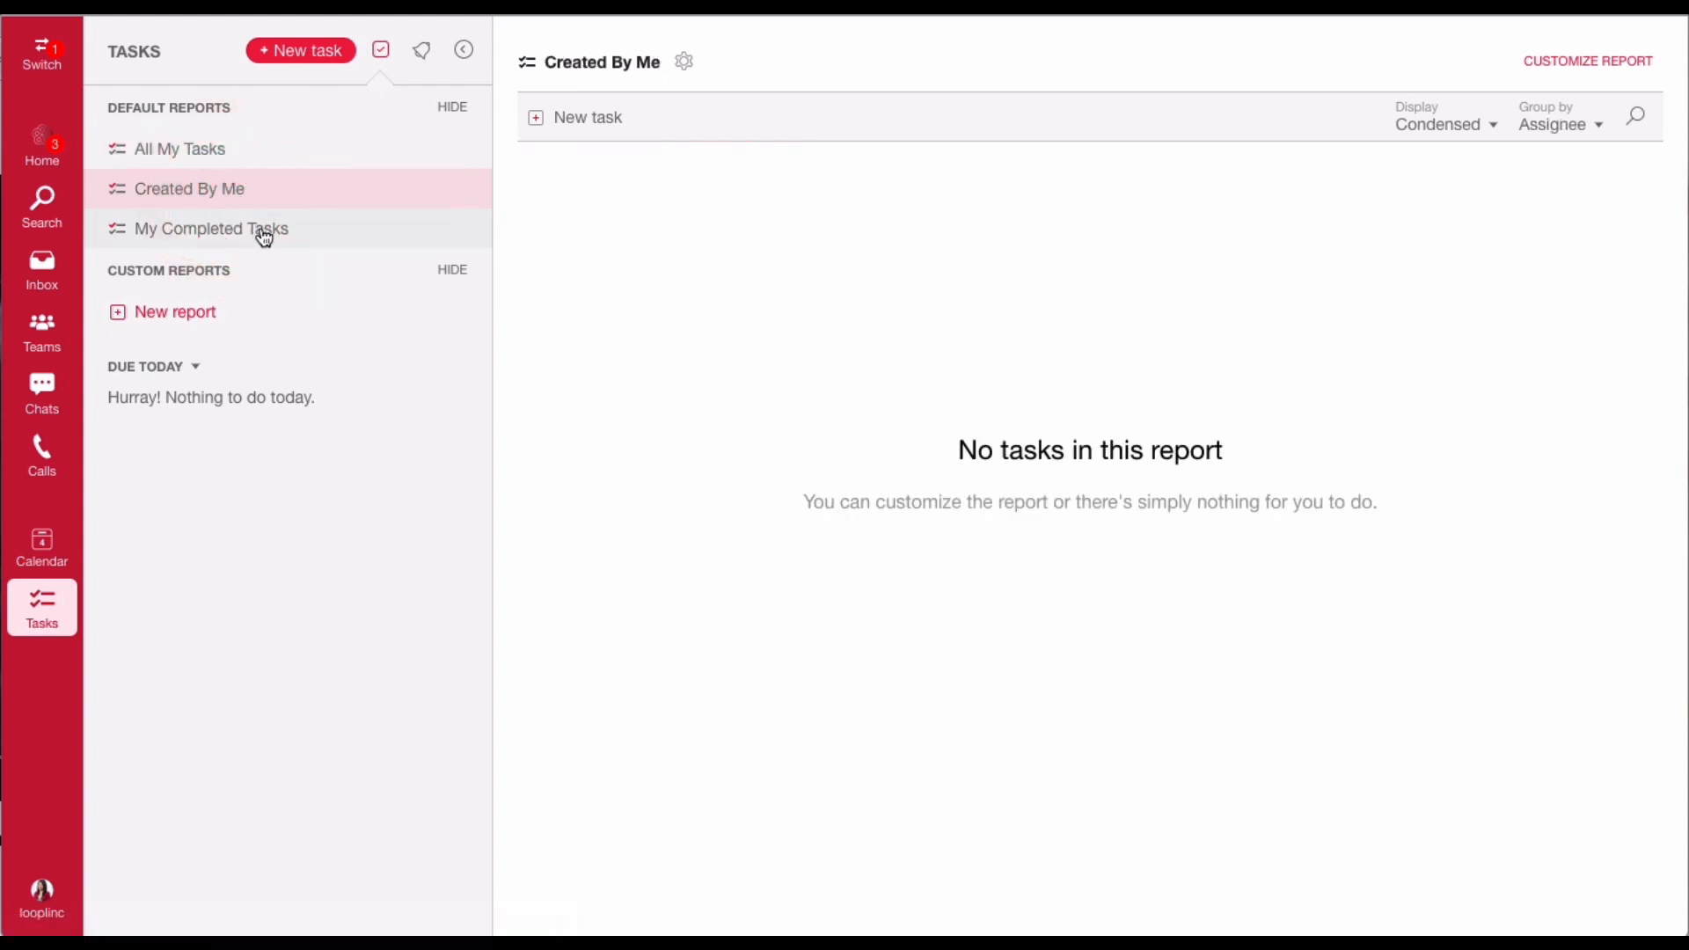
click(262, 231)
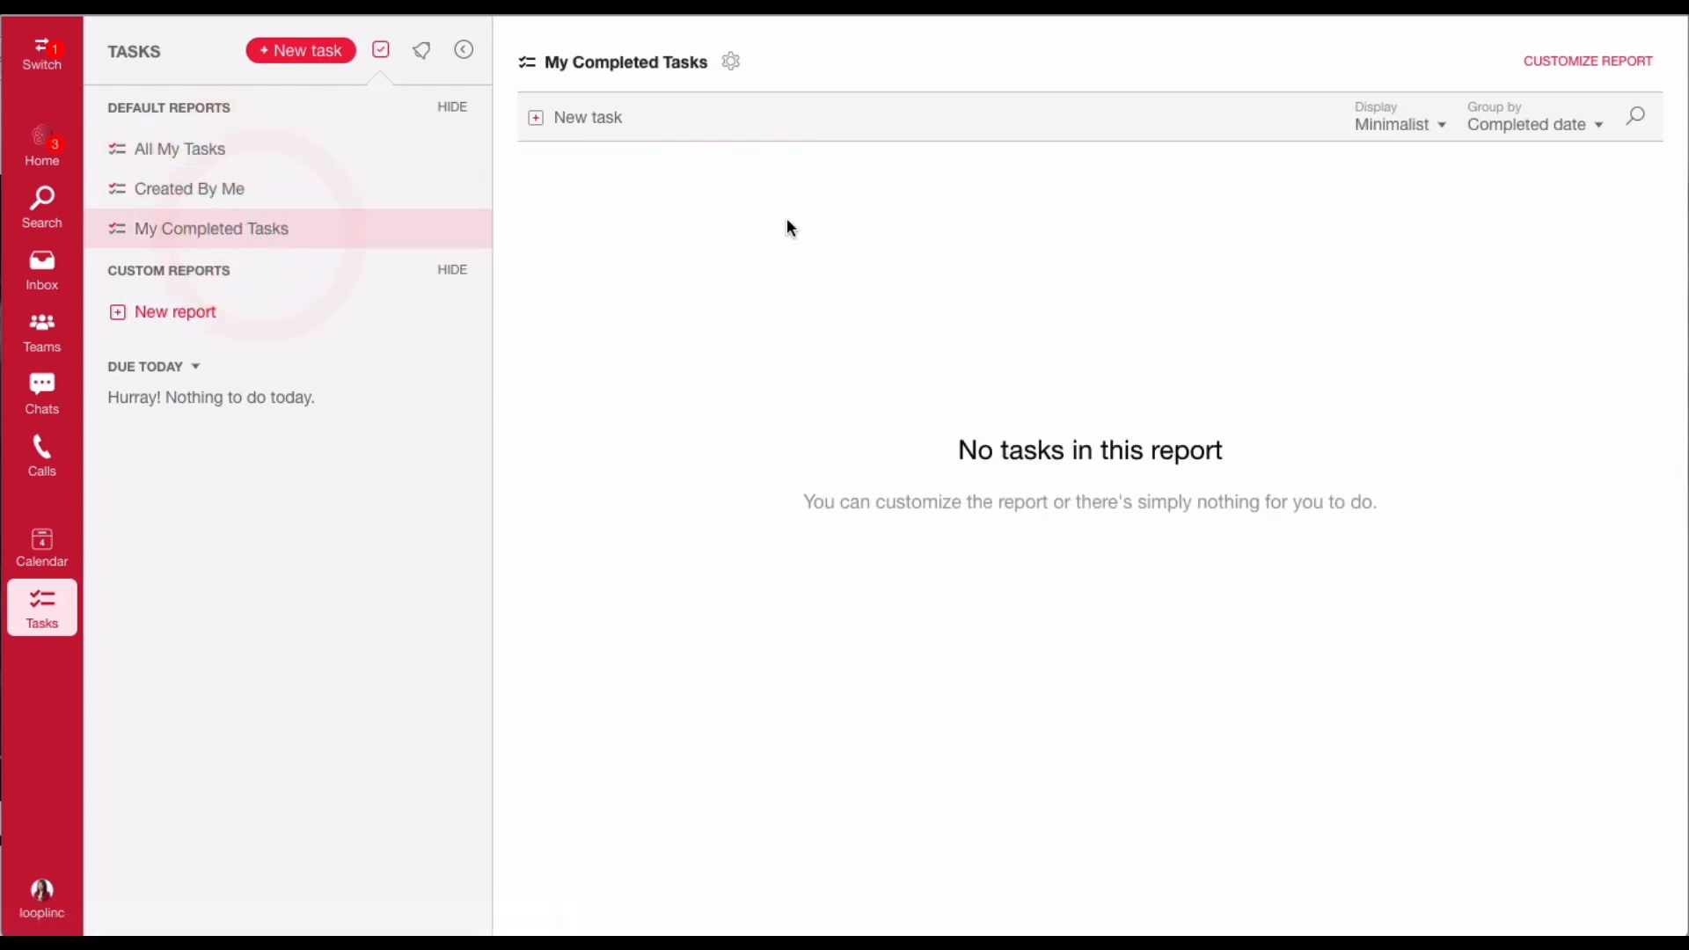
- Create a custom task report named "This Week's Outlook"
click(211, 322)
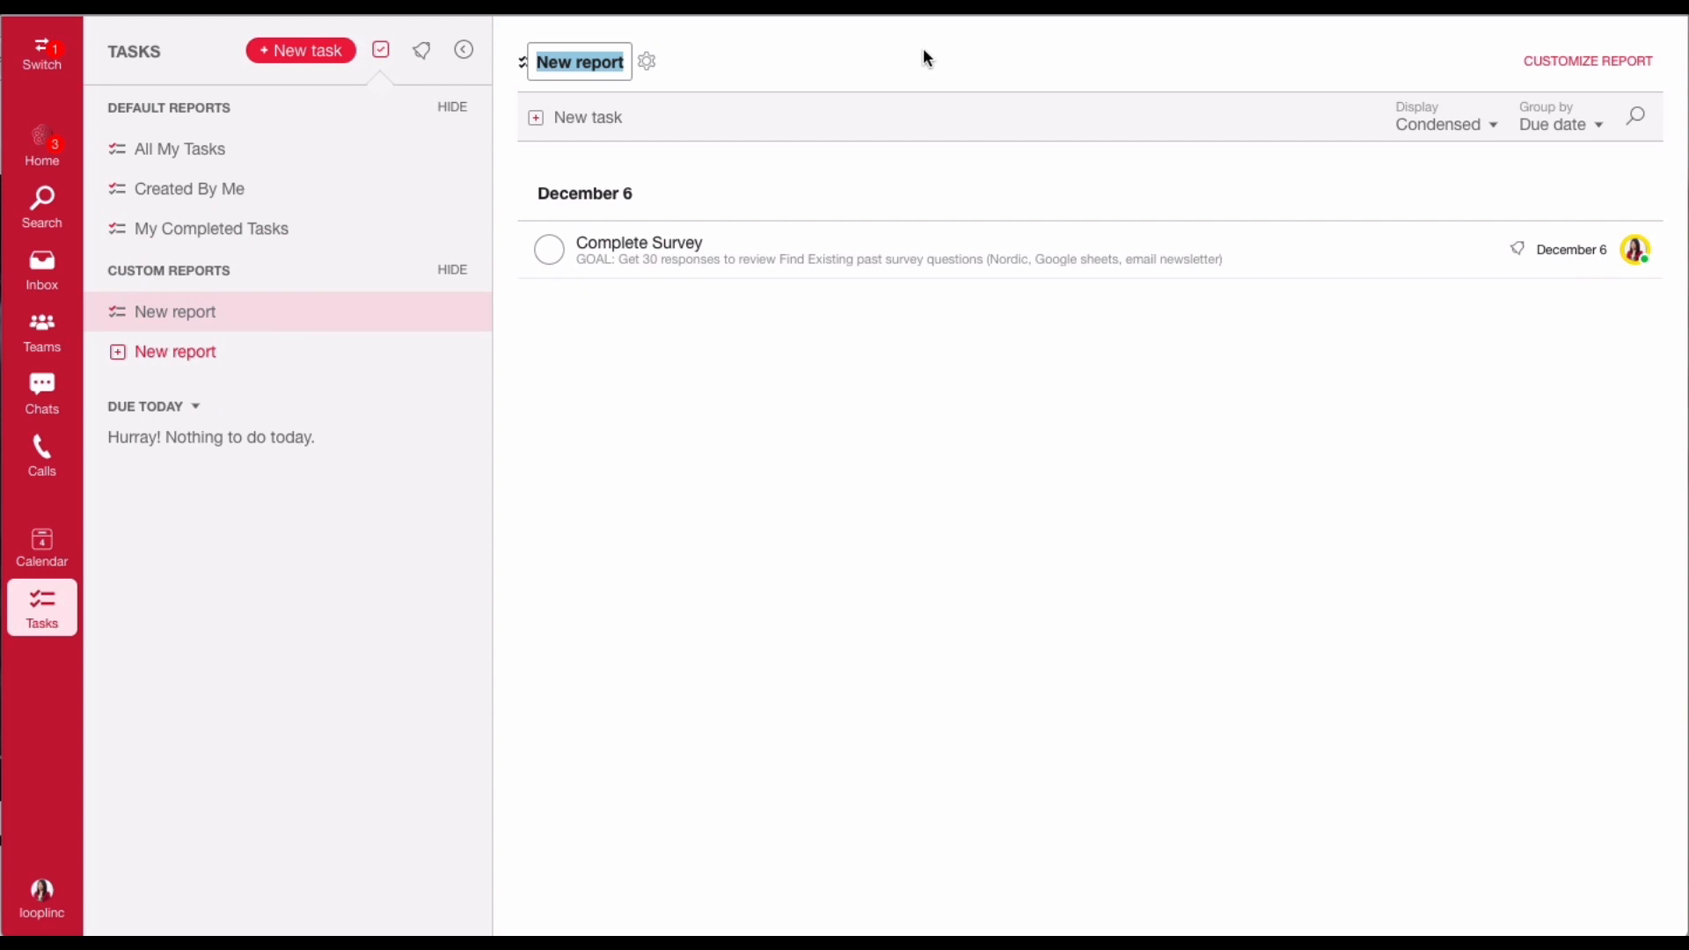
text(This Week's Outlook)
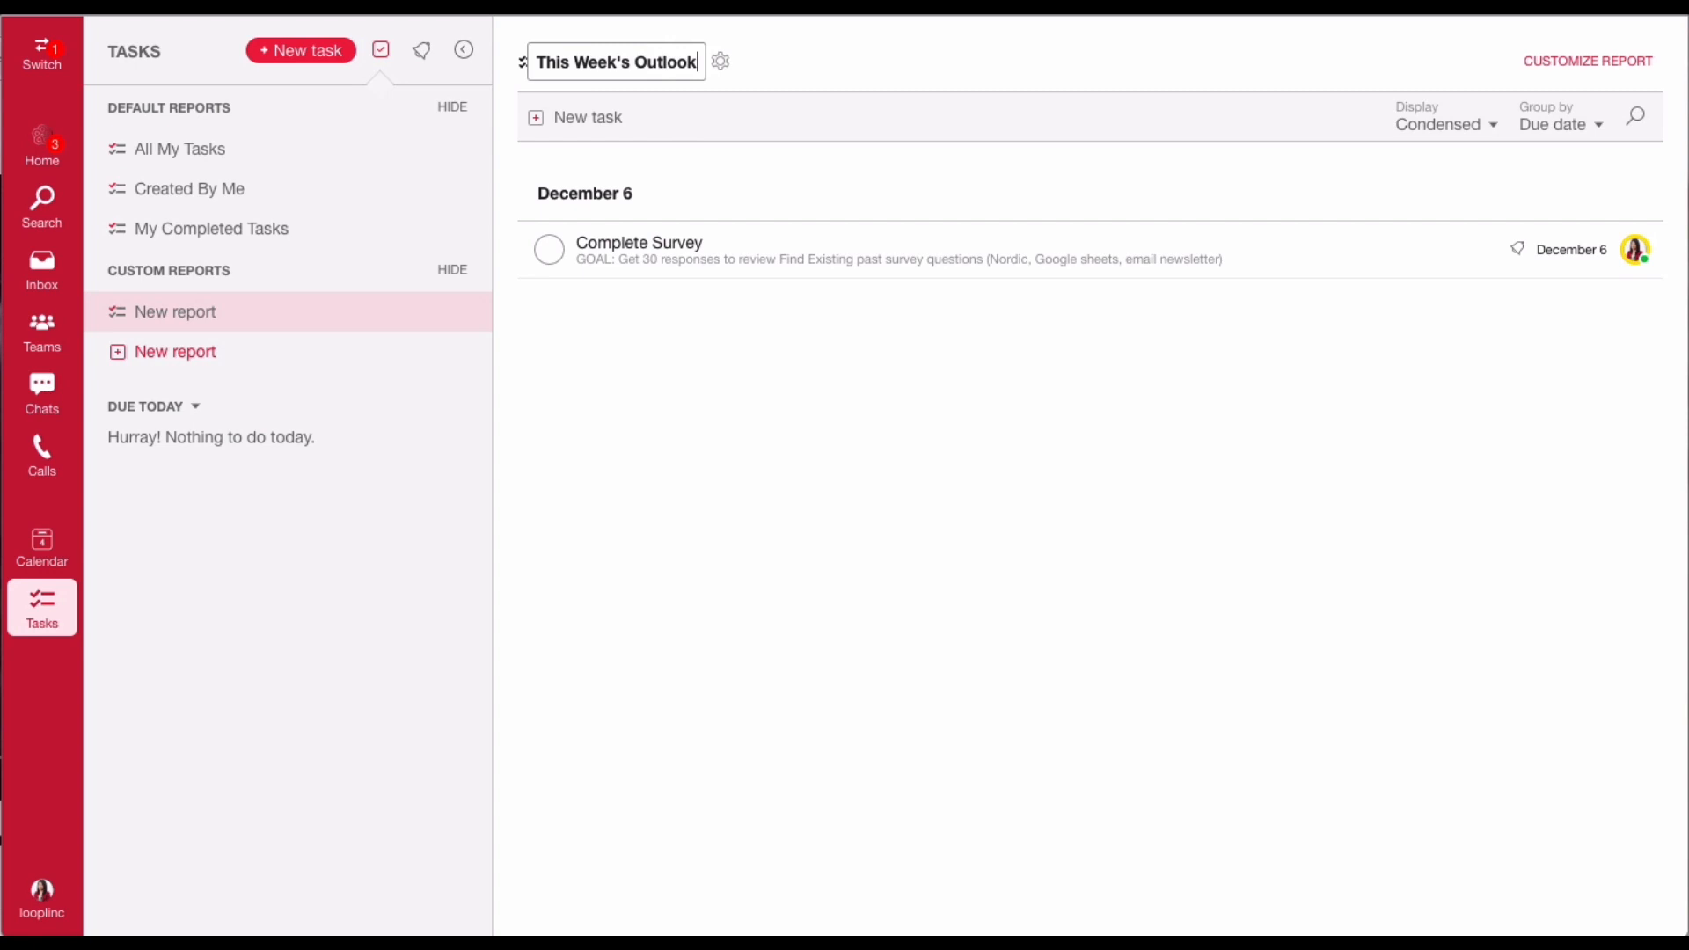
key(Return)
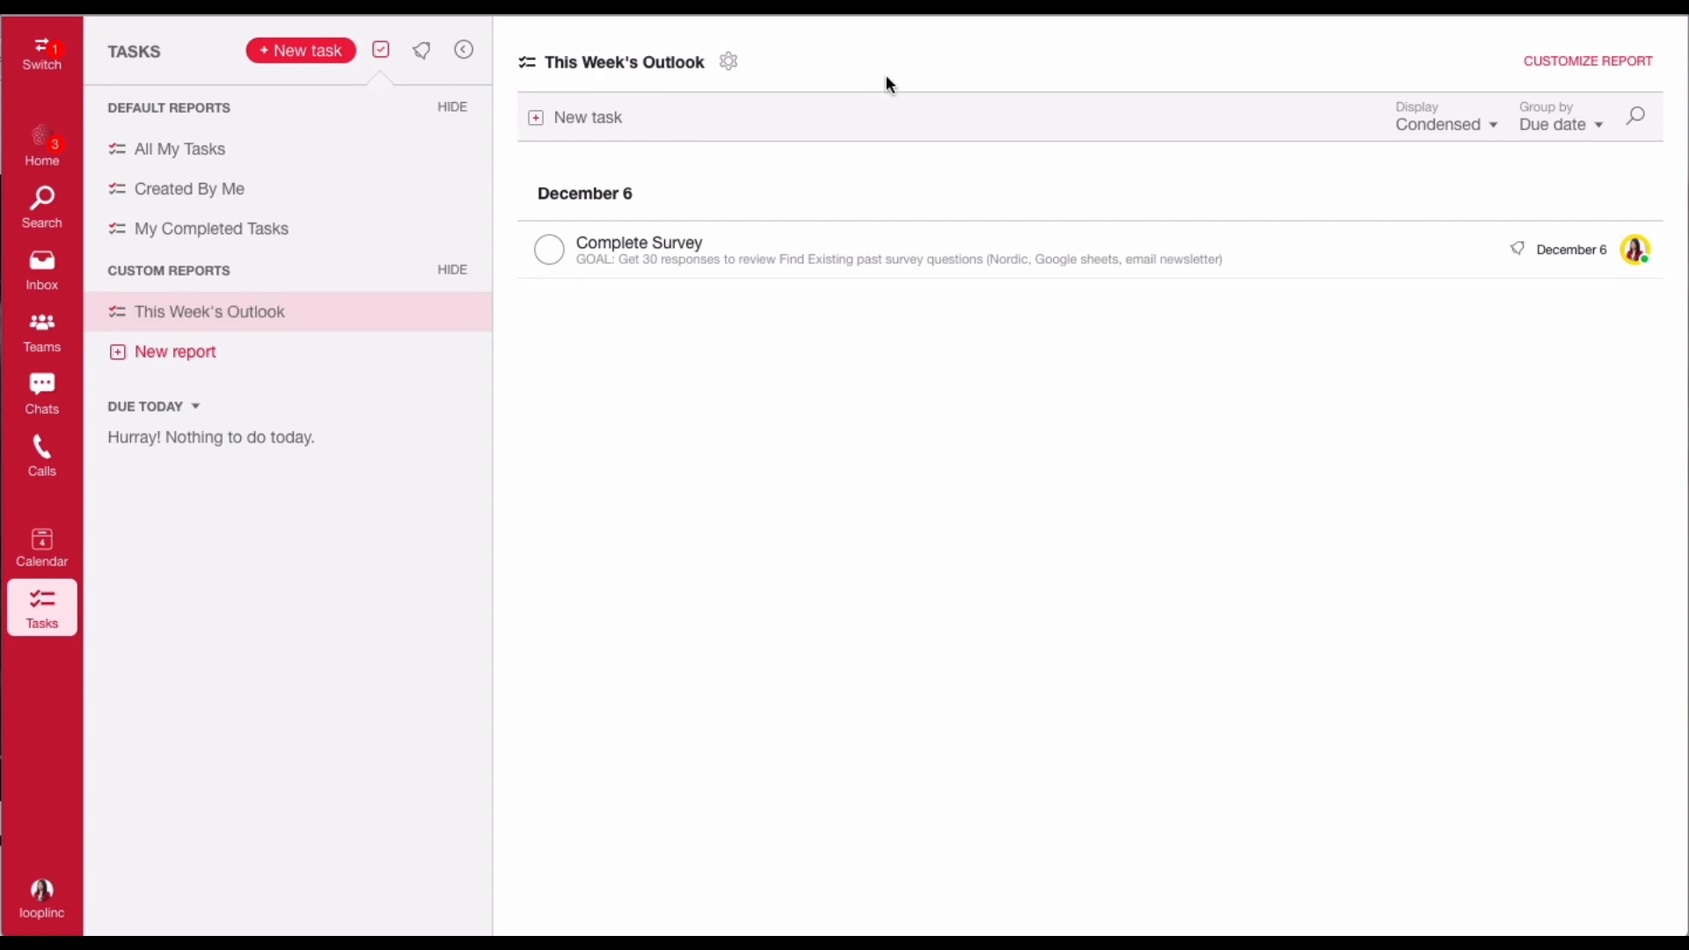
- Customize the This Week's Outlook report with Full view display, Unfinished progress and a This Week due date
click(1541, 63)
click(1179, 193)
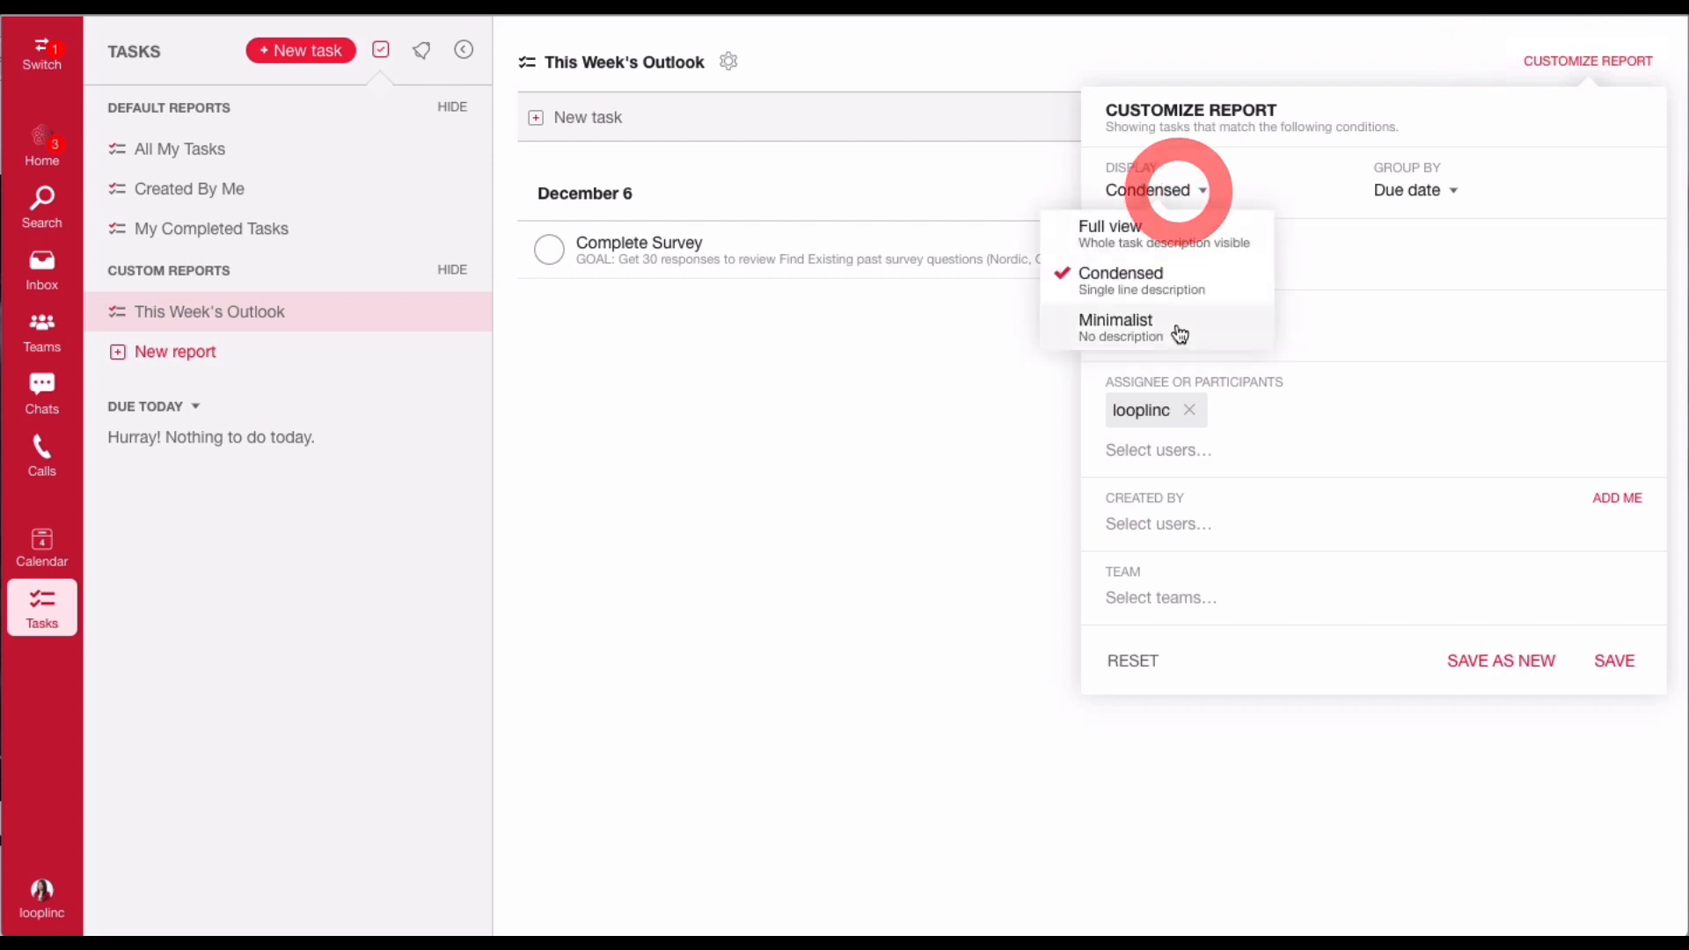
click(1144, 231)
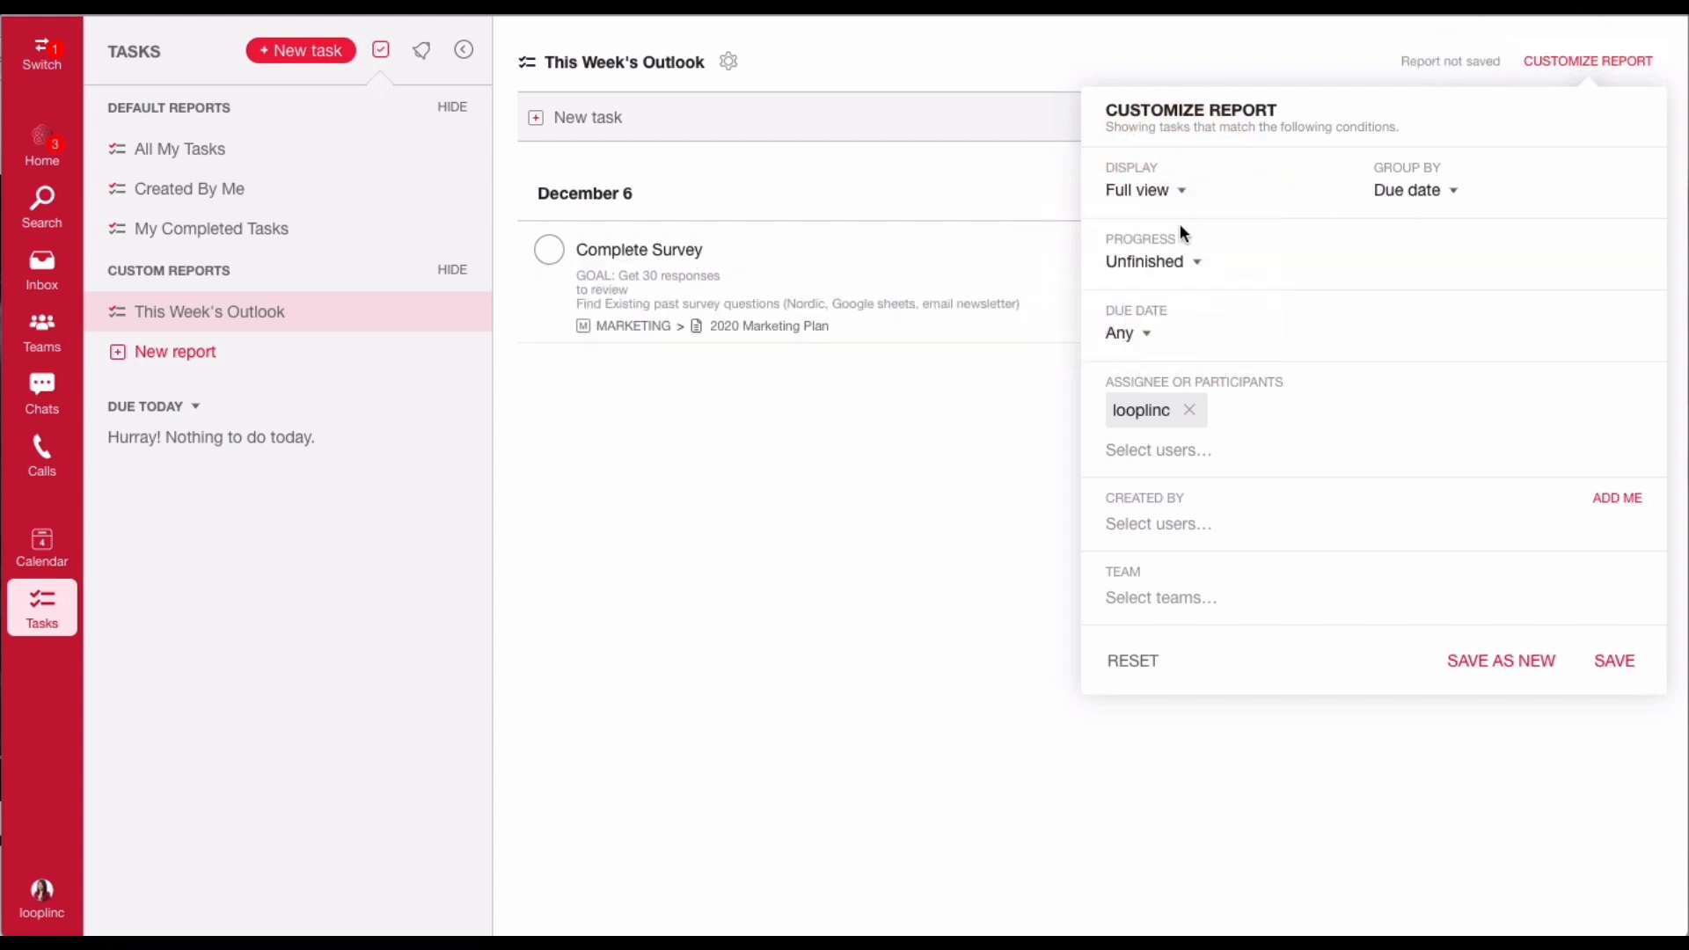
click(1185, 273)
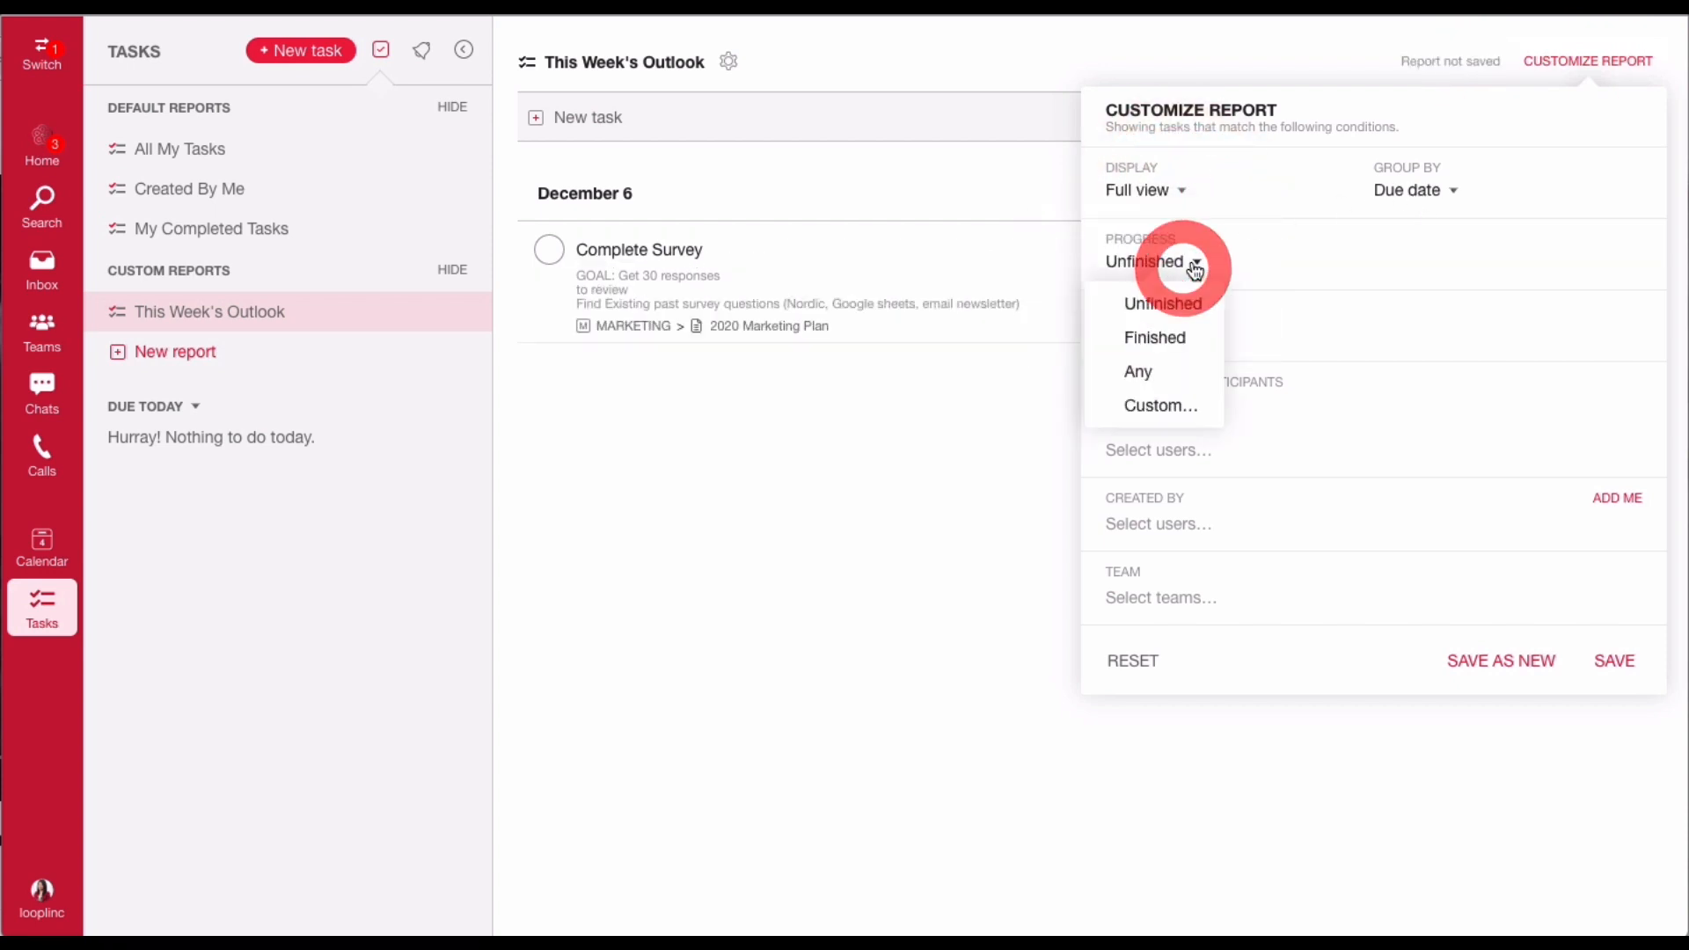
click(1187, 302)
click(1139, 335)
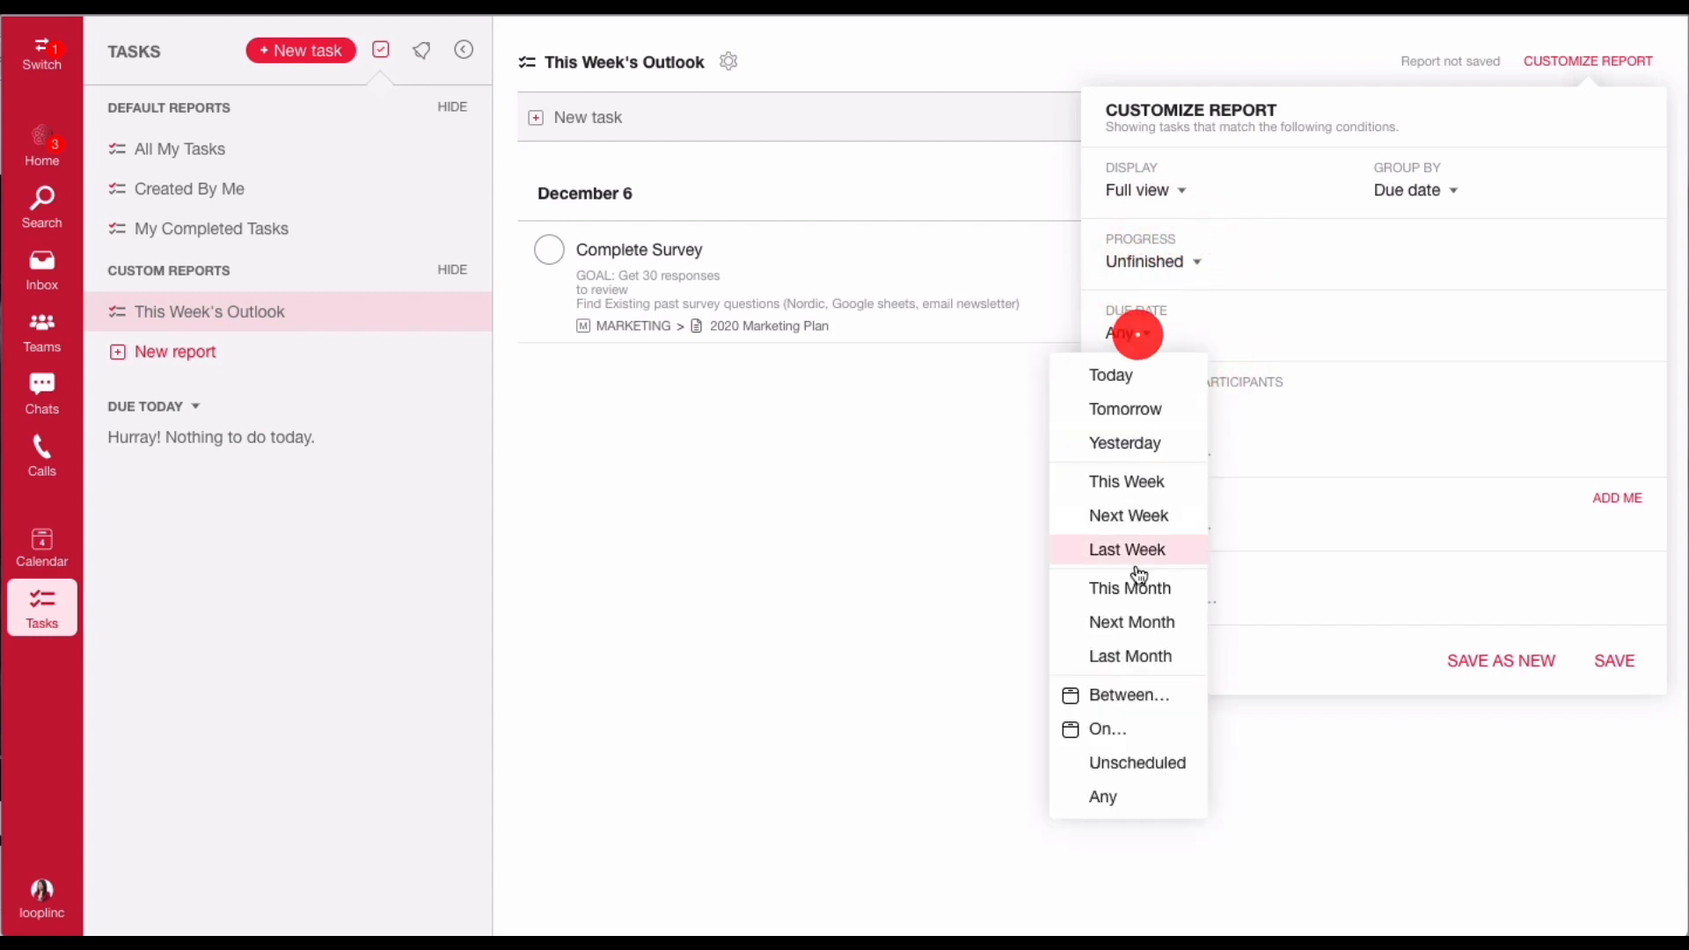
click(1146, 490)
- Add the other organization member to the report's assignees or participants and save the report
click(1176, 450)
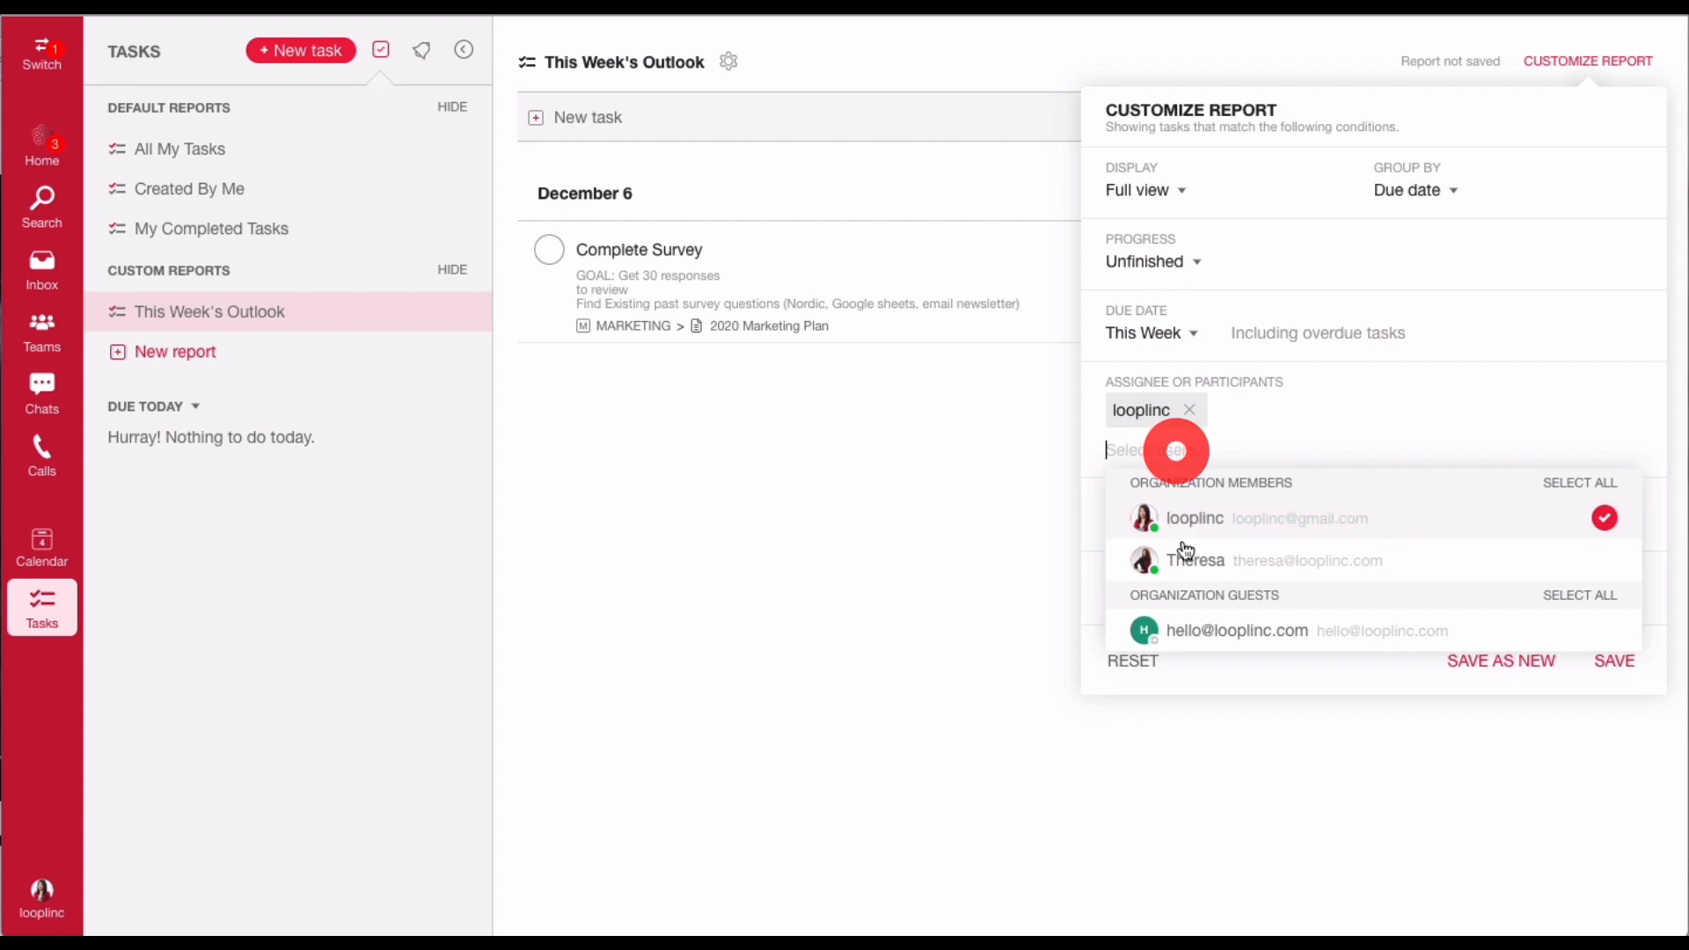
click(1226, 560)
click(1425, 413)
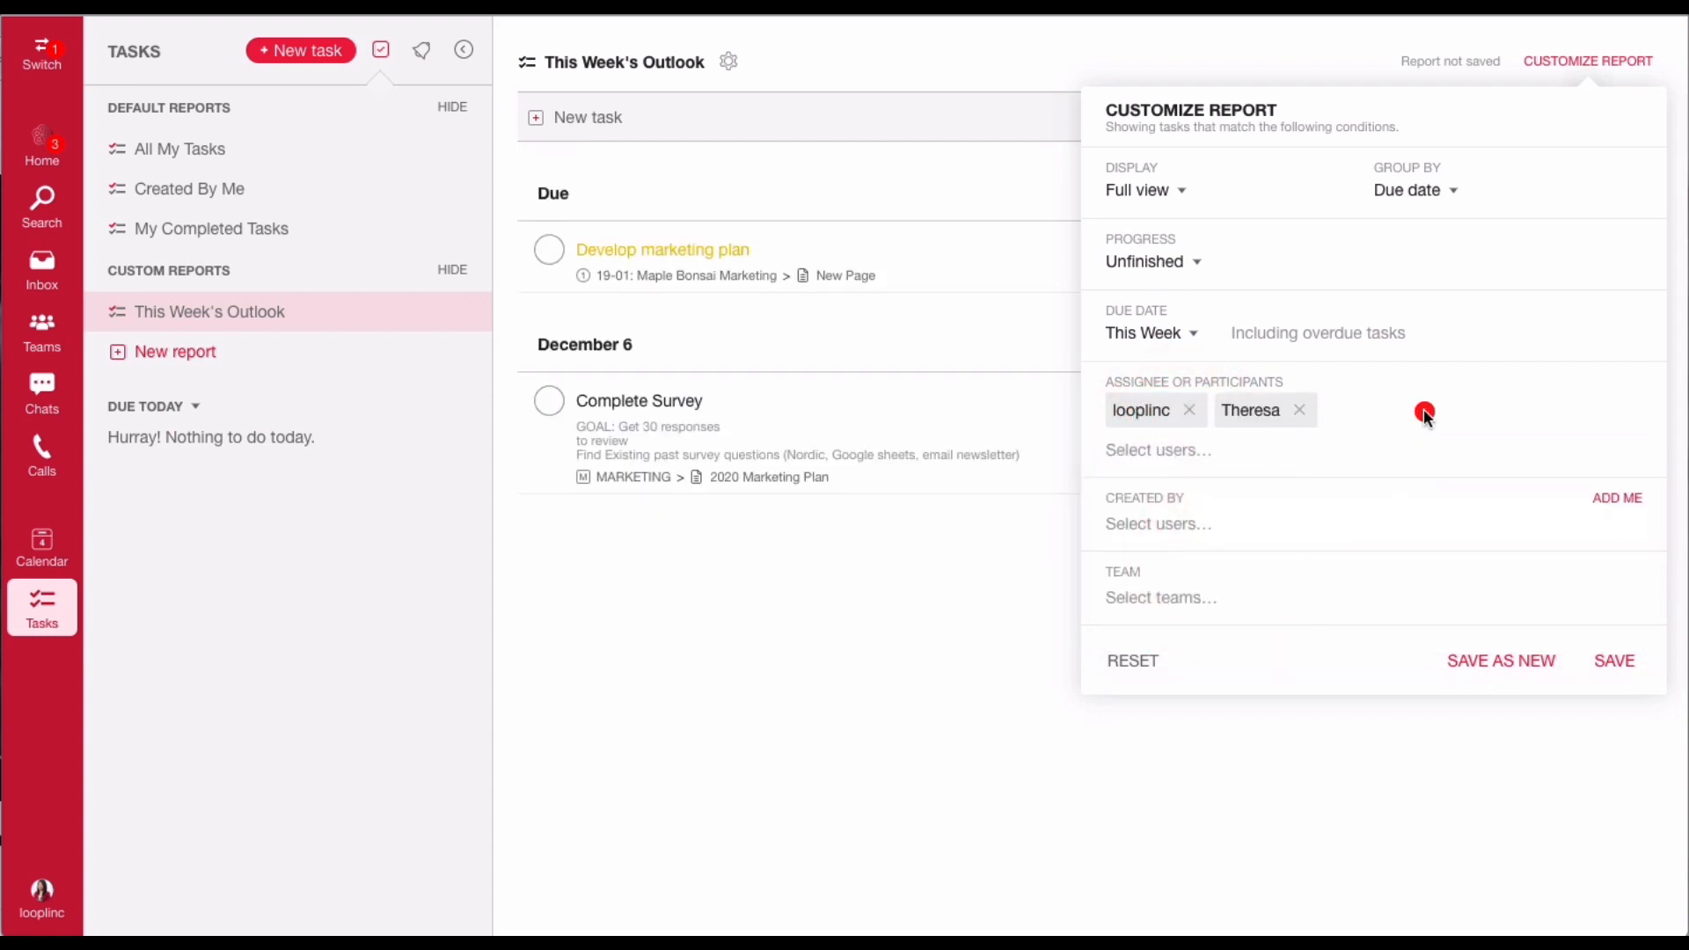
click(1614, 666)
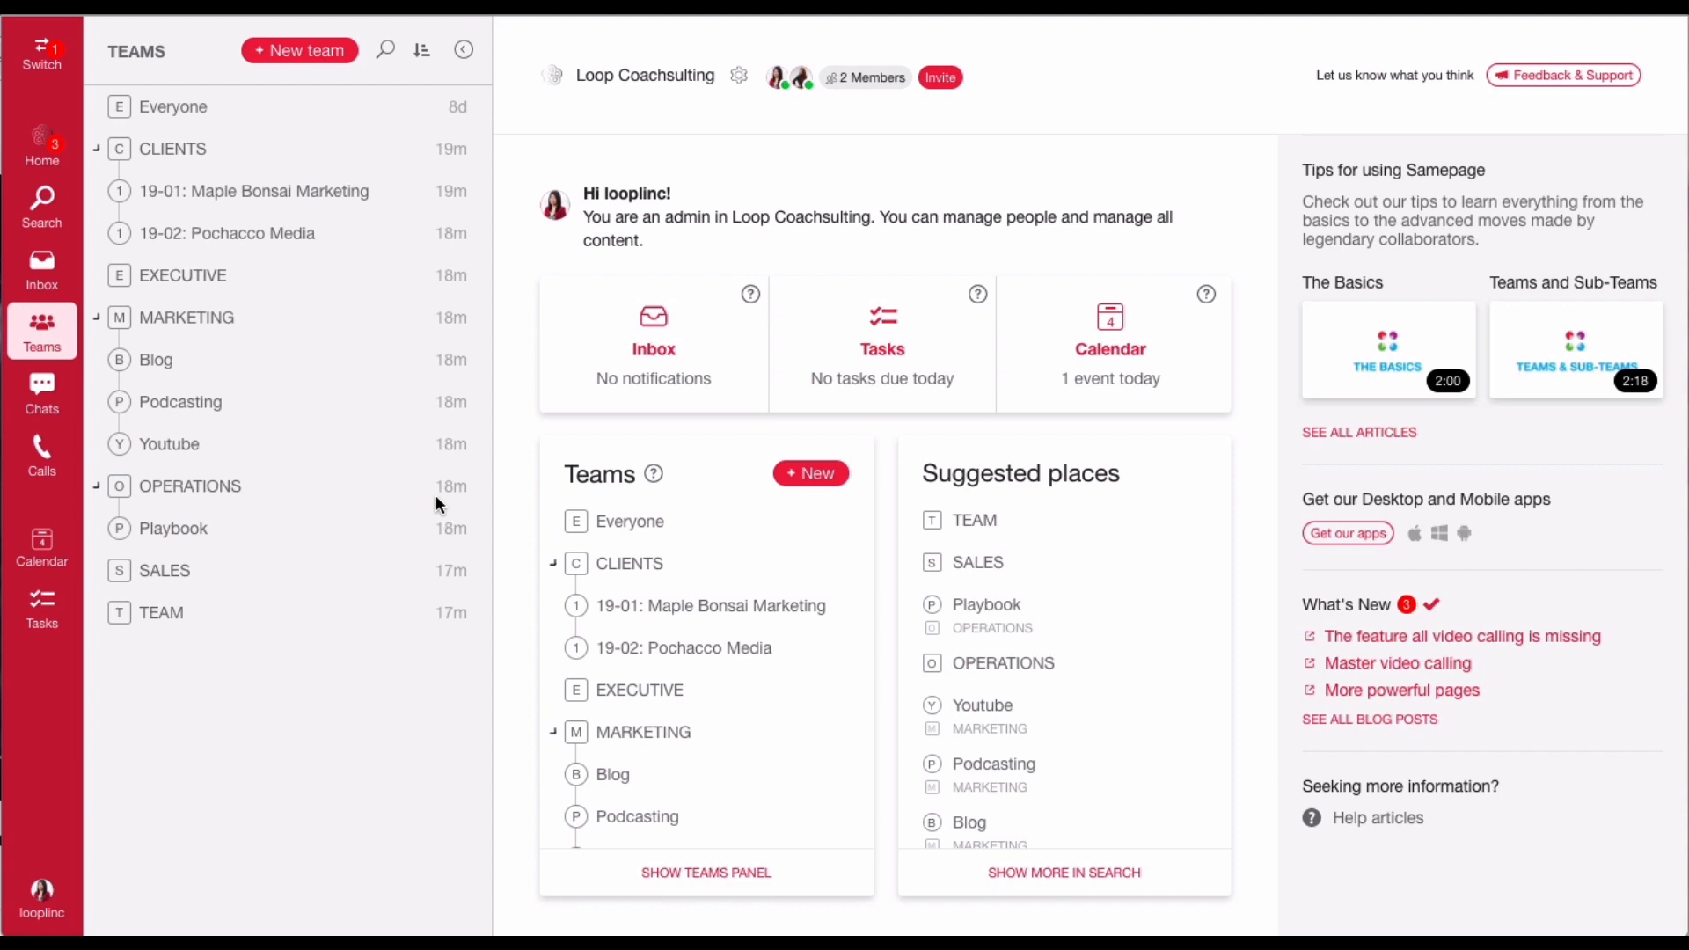
- Browse the documents of CLIENTS, 19-01: Maple Bonsai Marketing and MARKETING, including MARKETING's .Objectives & Key Results page
click(217, 142)
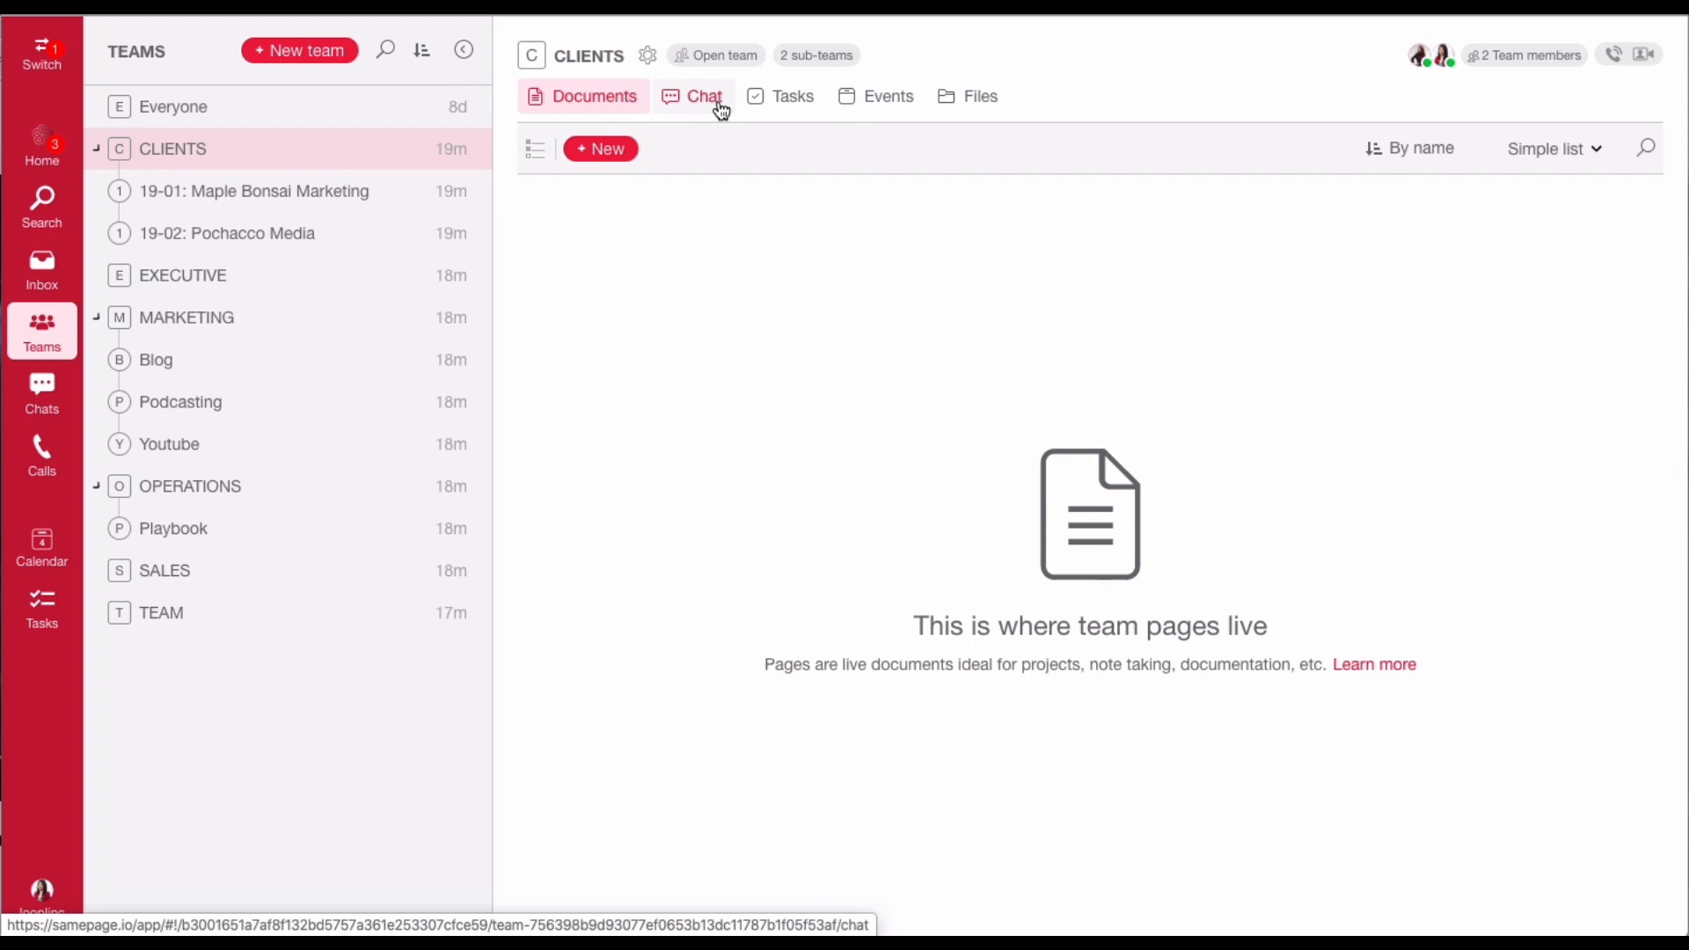
click(373, 208)
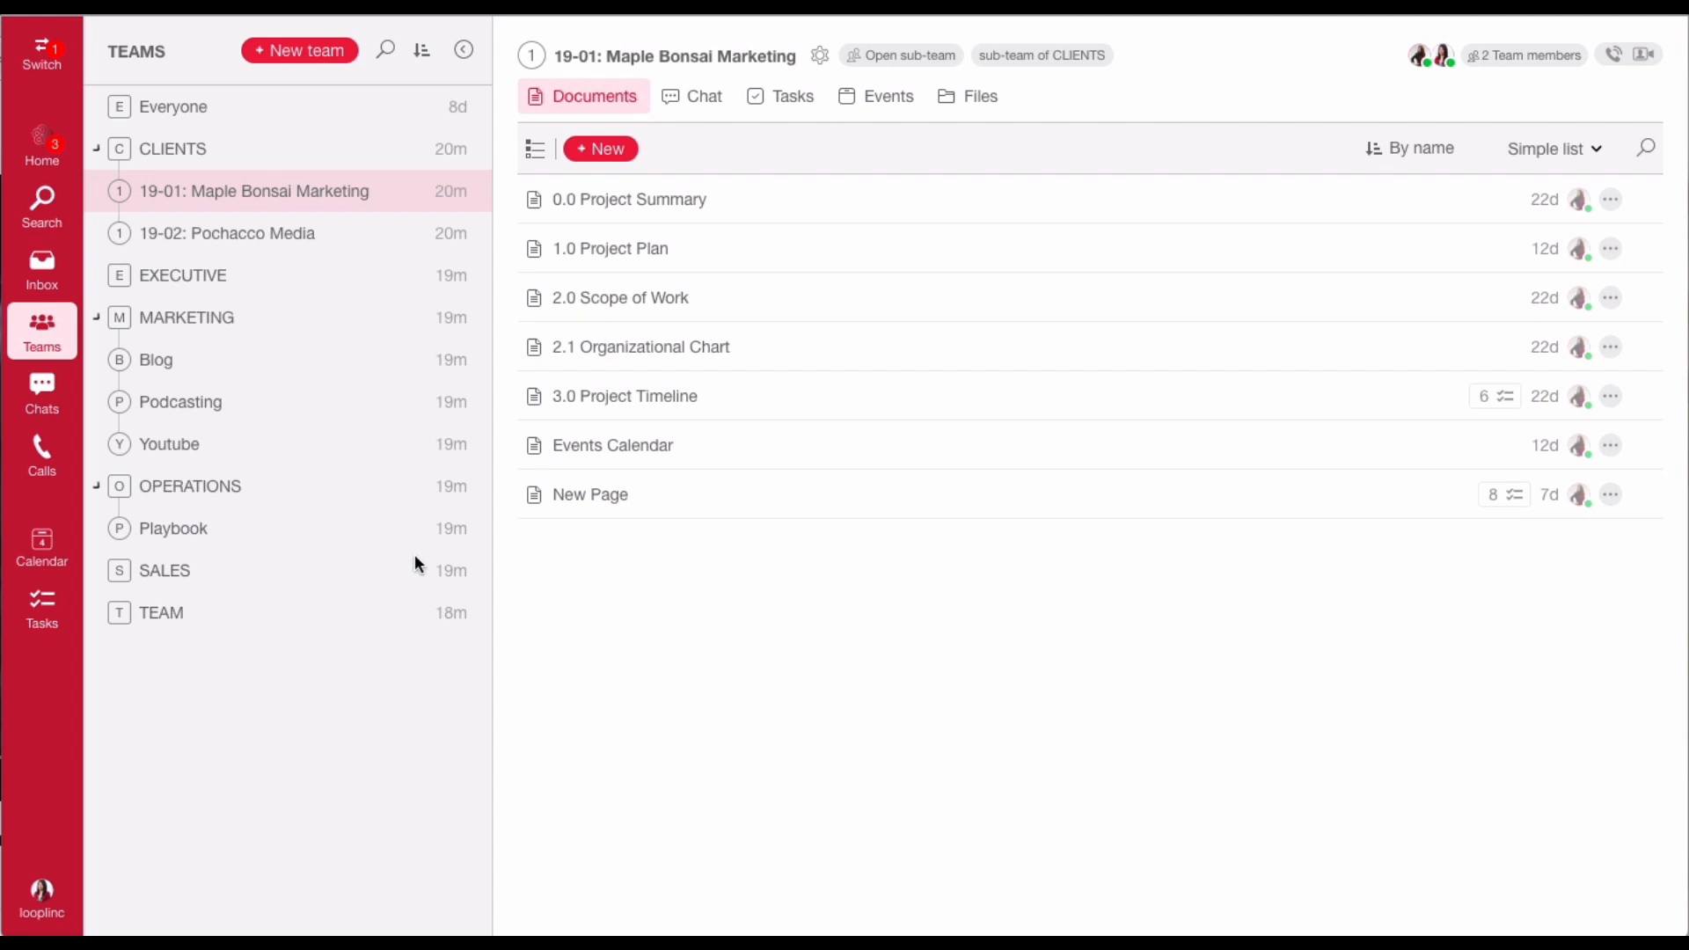
click(255, 320)
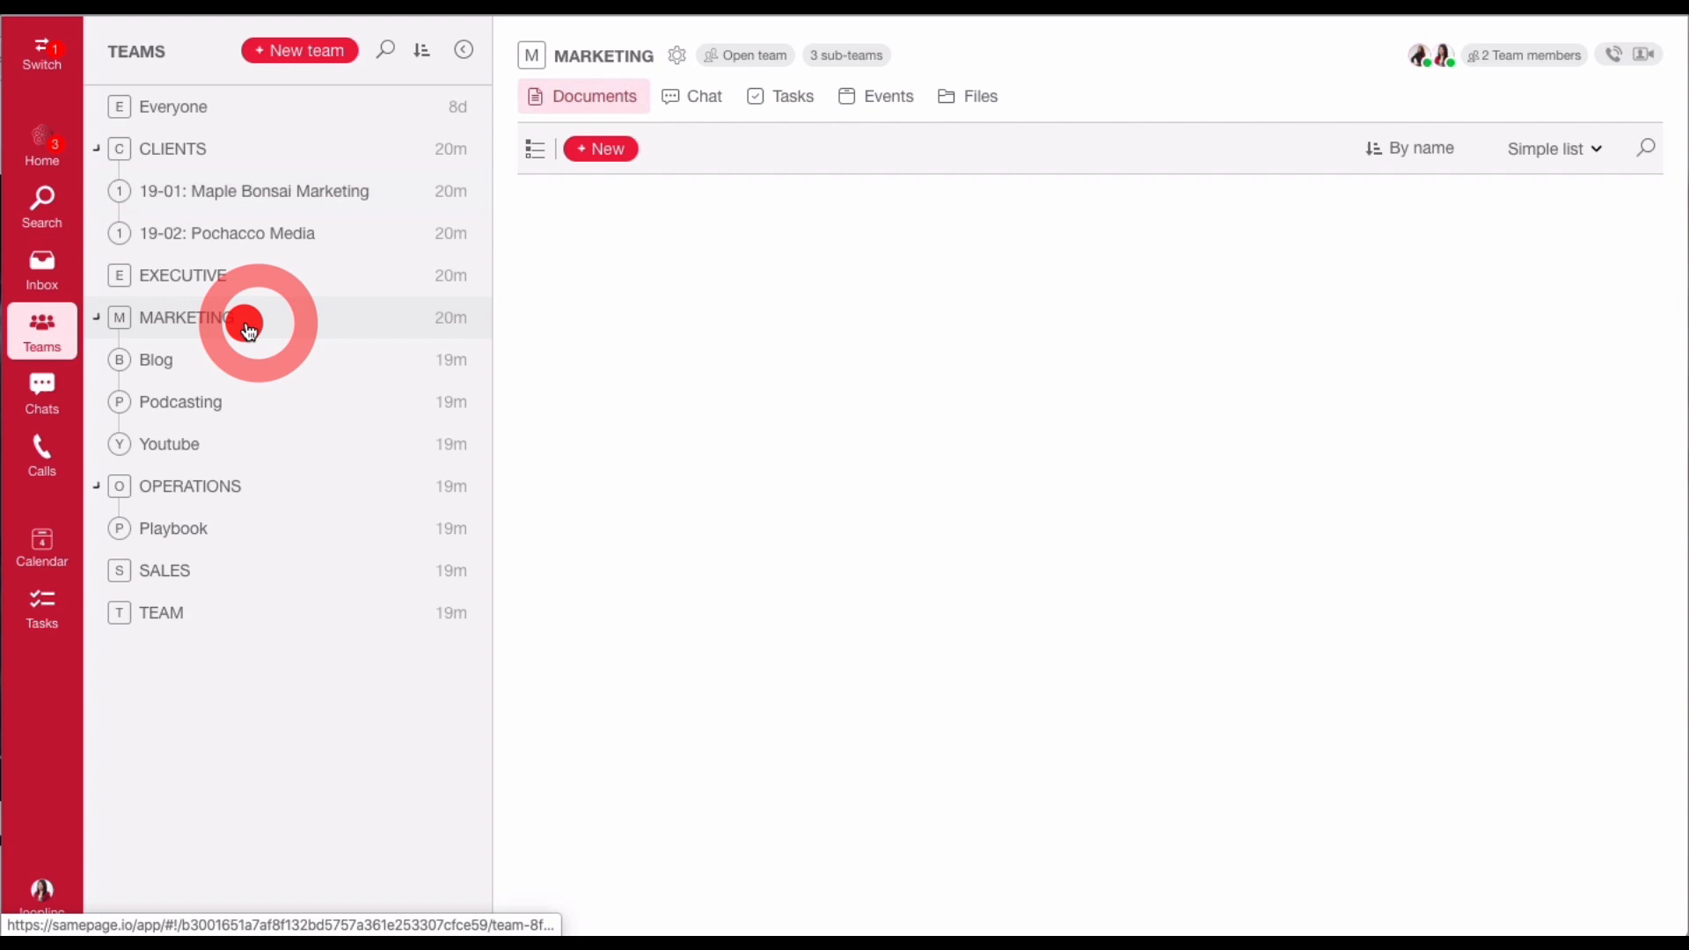
click(749, 202)
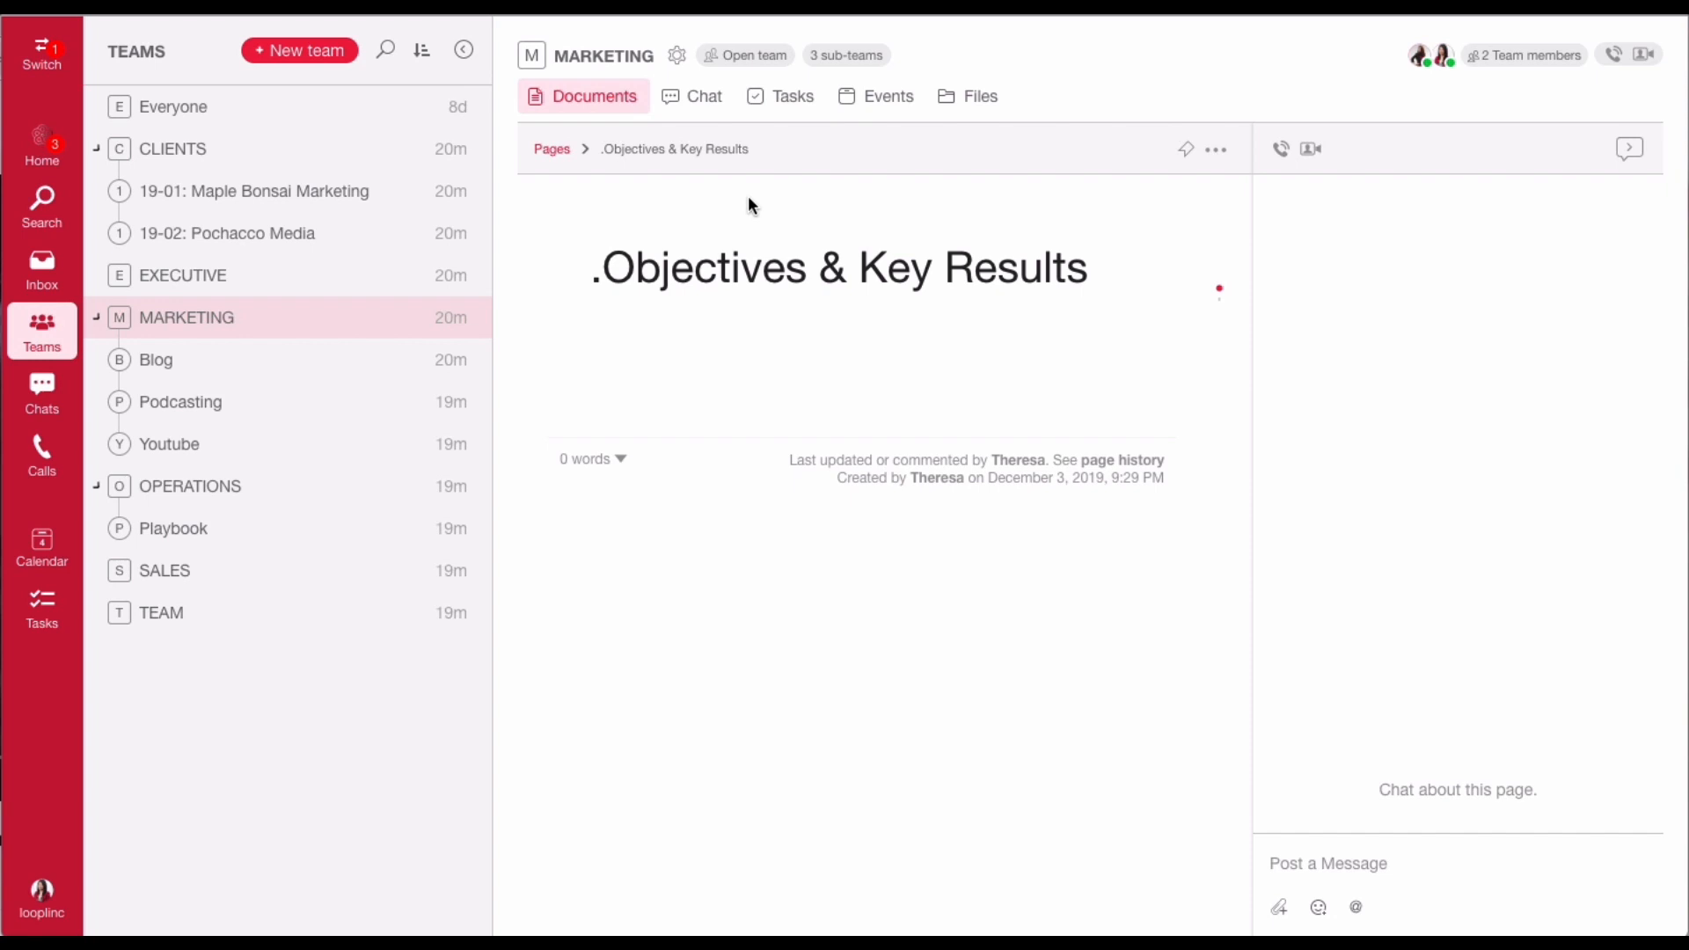
click(552, 148)
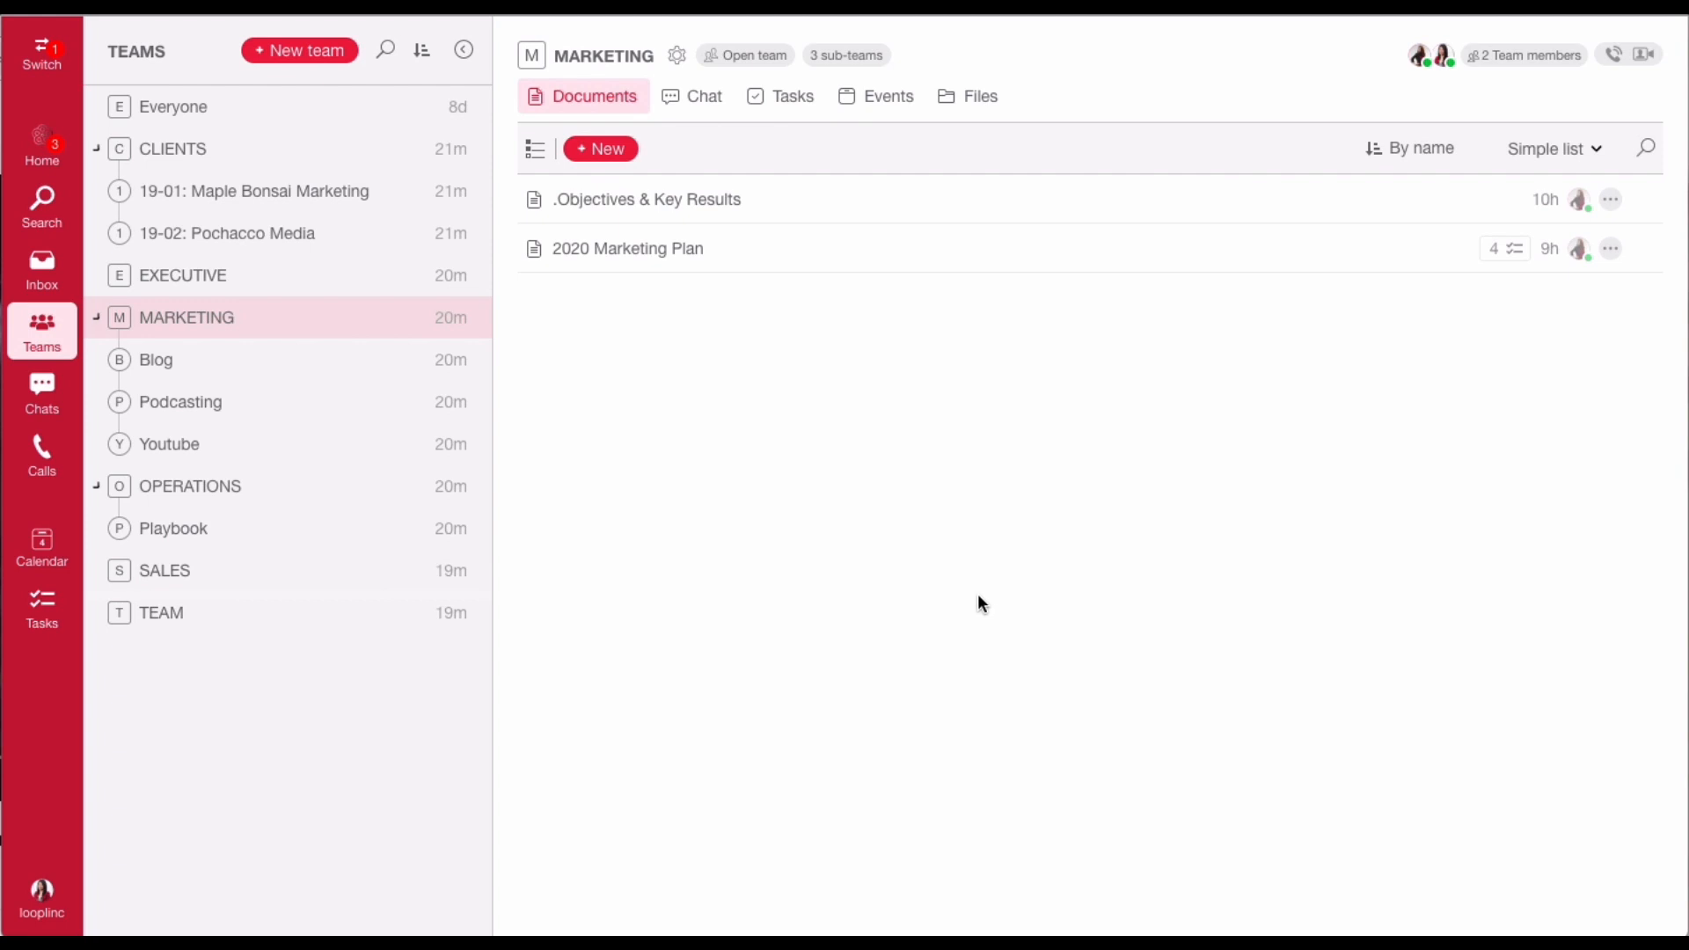
- Open the 2020 Marketing Plan page of the MARKETING team and read through its project scope and timeline
click(675, 251)
click(688, 248)
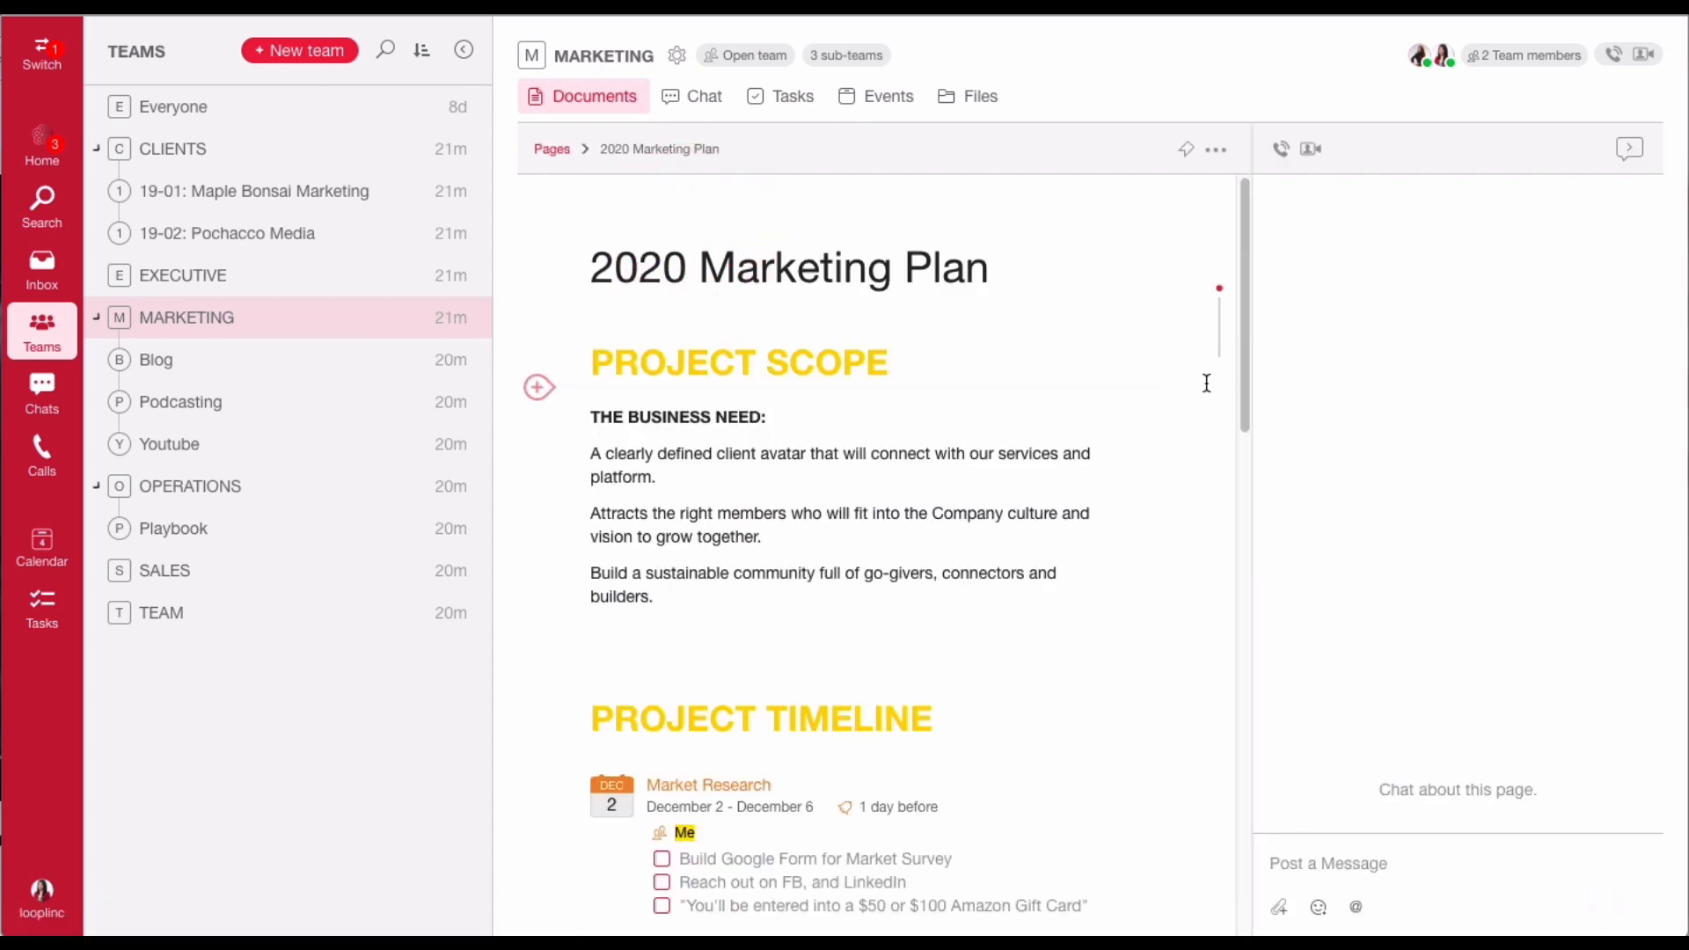
scroll(1206, 383, down, 2)
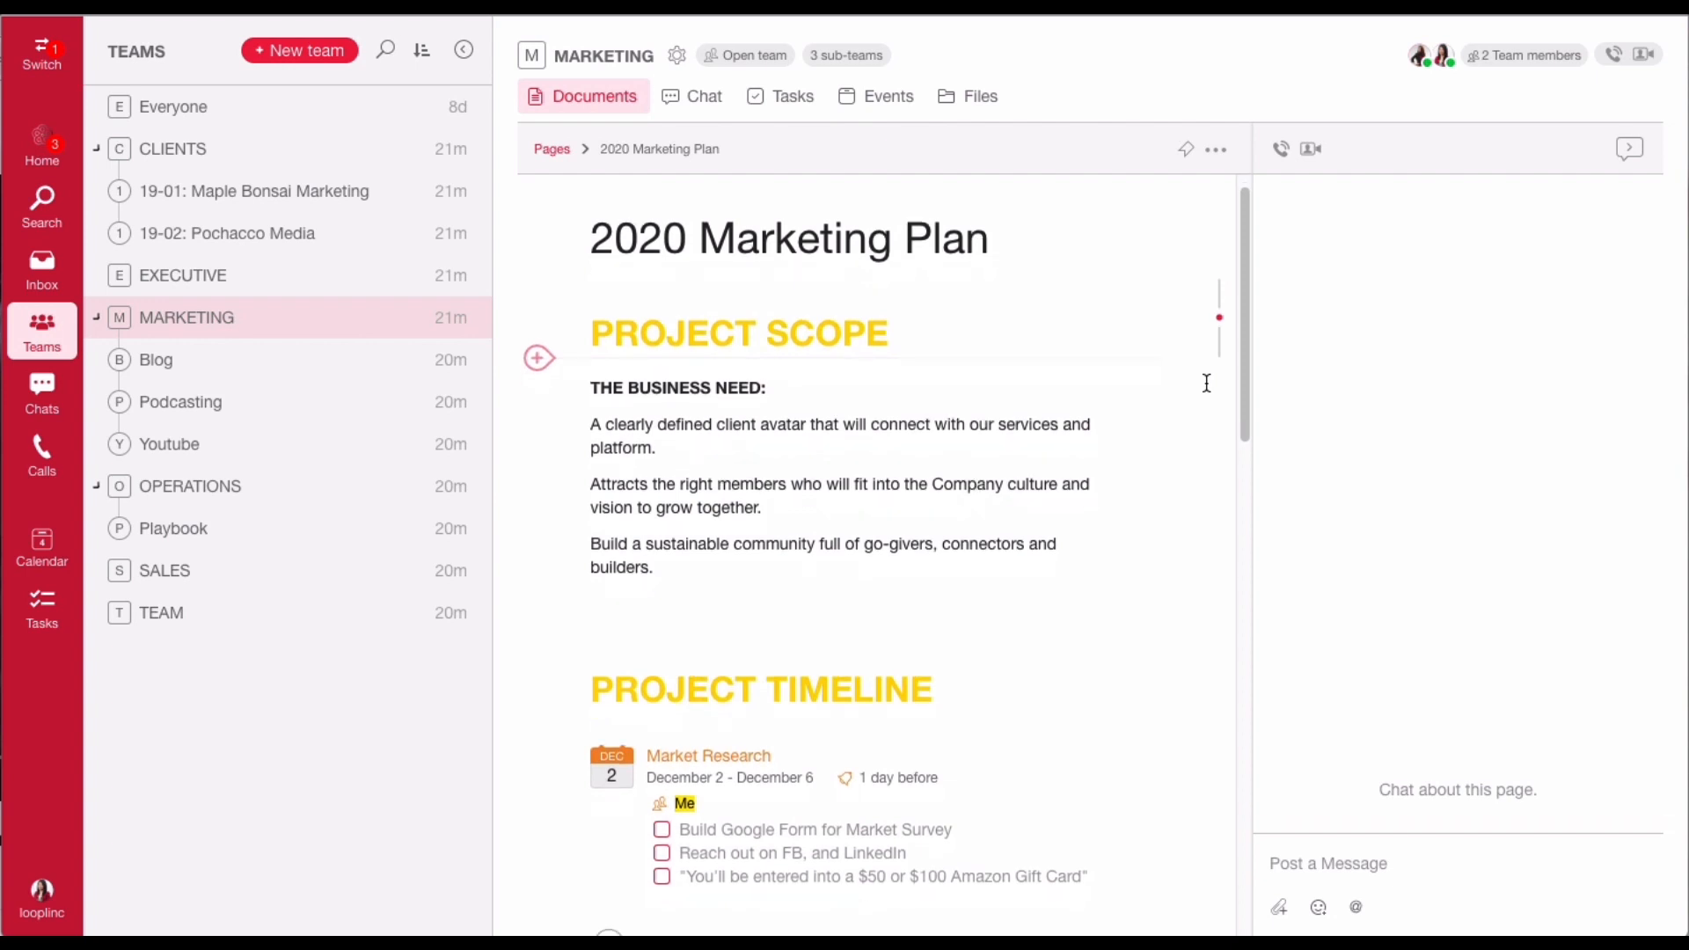
scroll(1210, 389, down, 2)
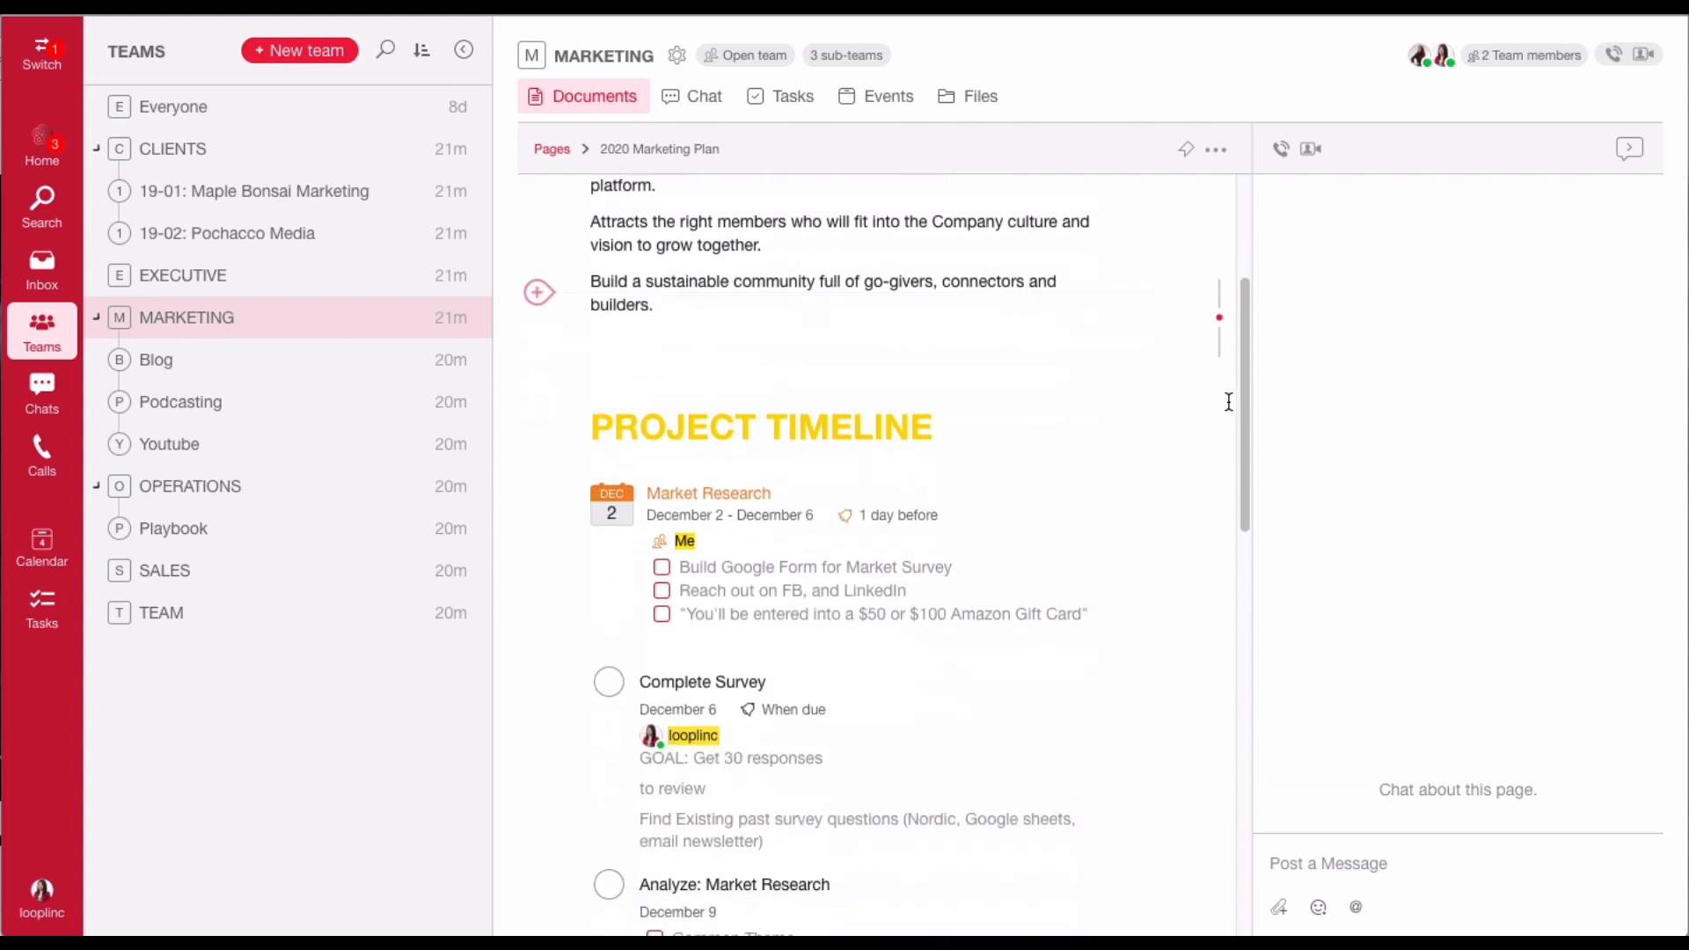
scroll(1239, 418, down, 1)
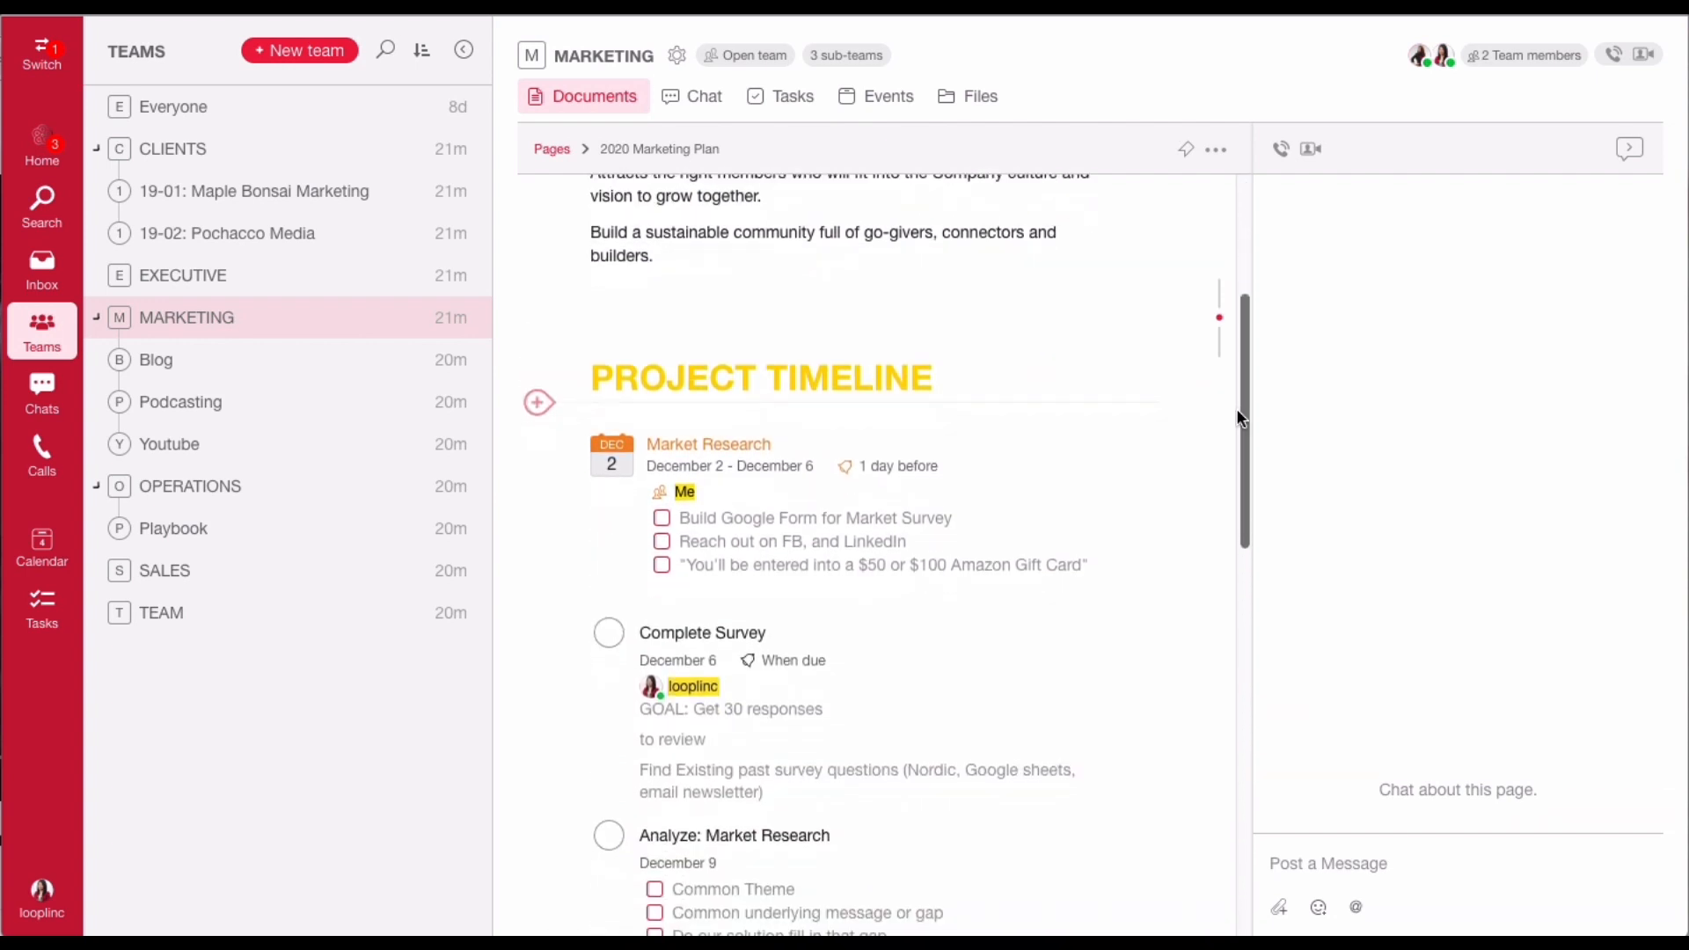
scroll(1240, 418, down, 1)
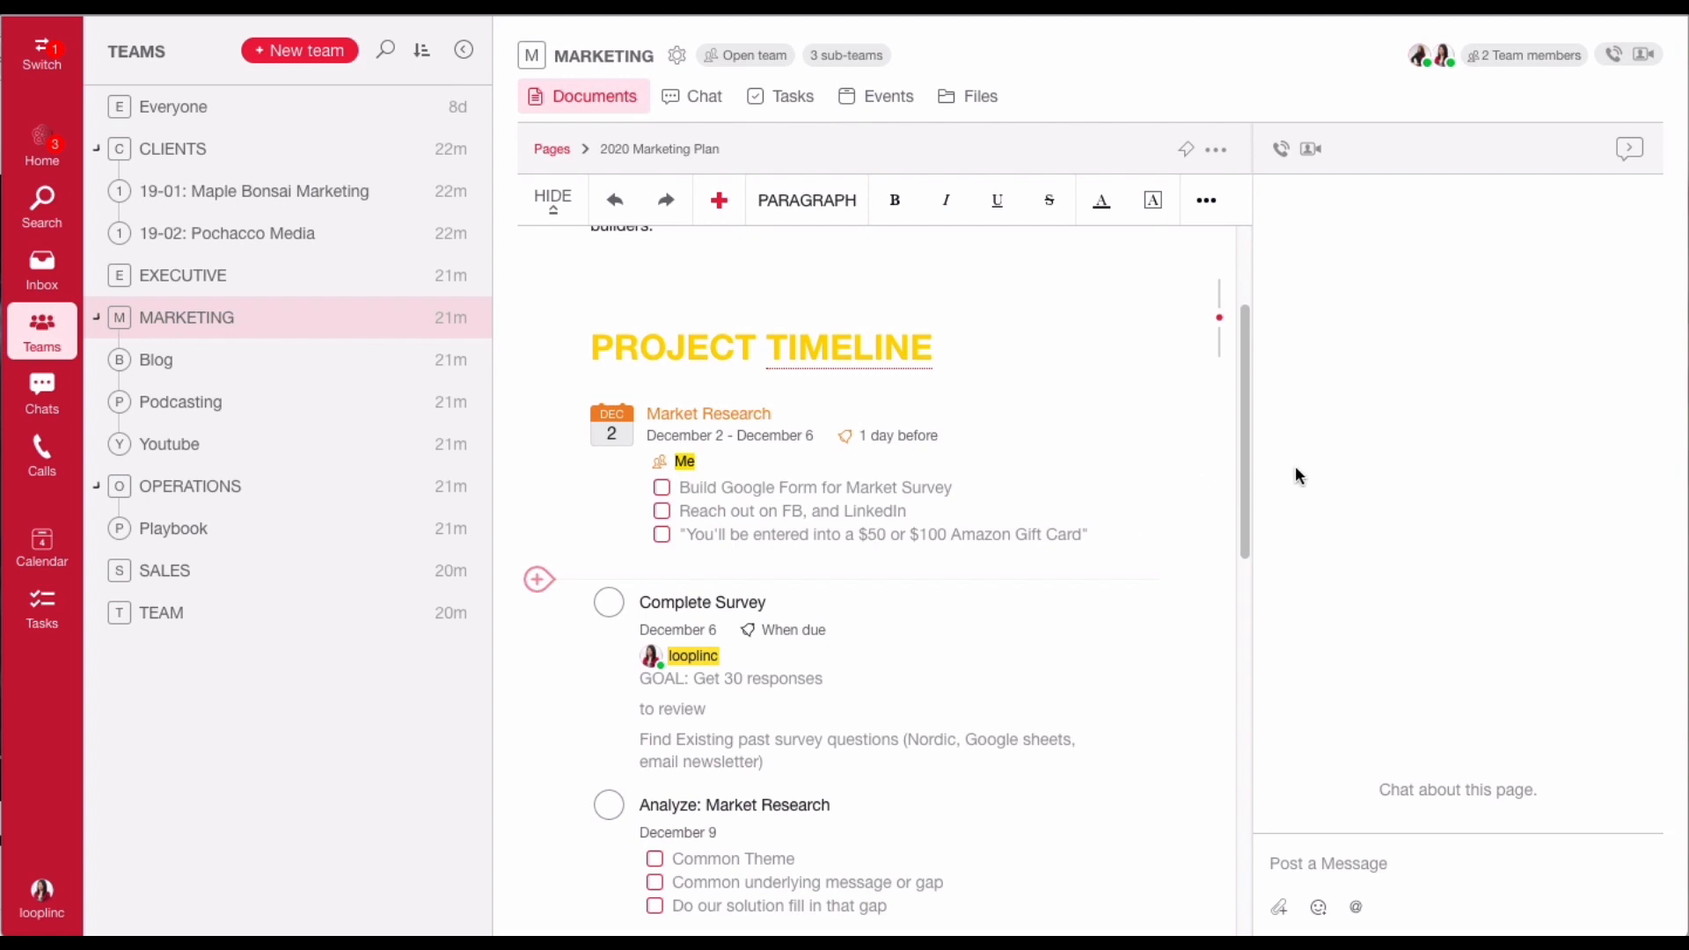
- Collapse the page chat beside the 2020 Marketing Plan and review the page's available options
click(1624, 150)
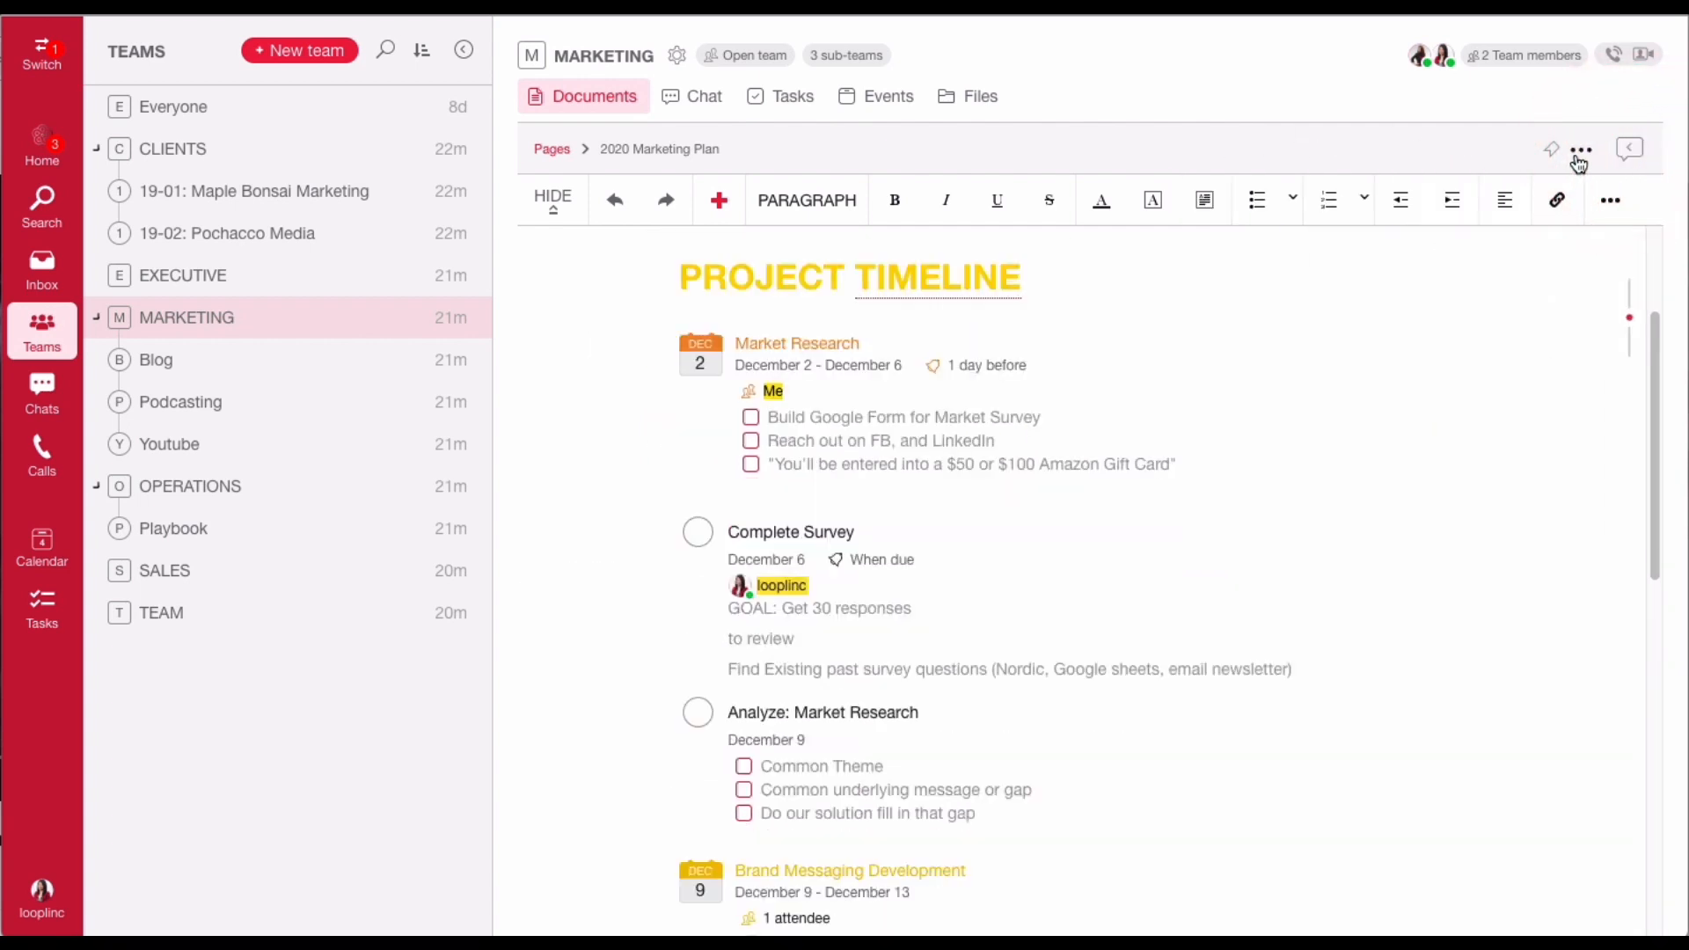
click(1581, 153)
mouse_move(1624, 531)
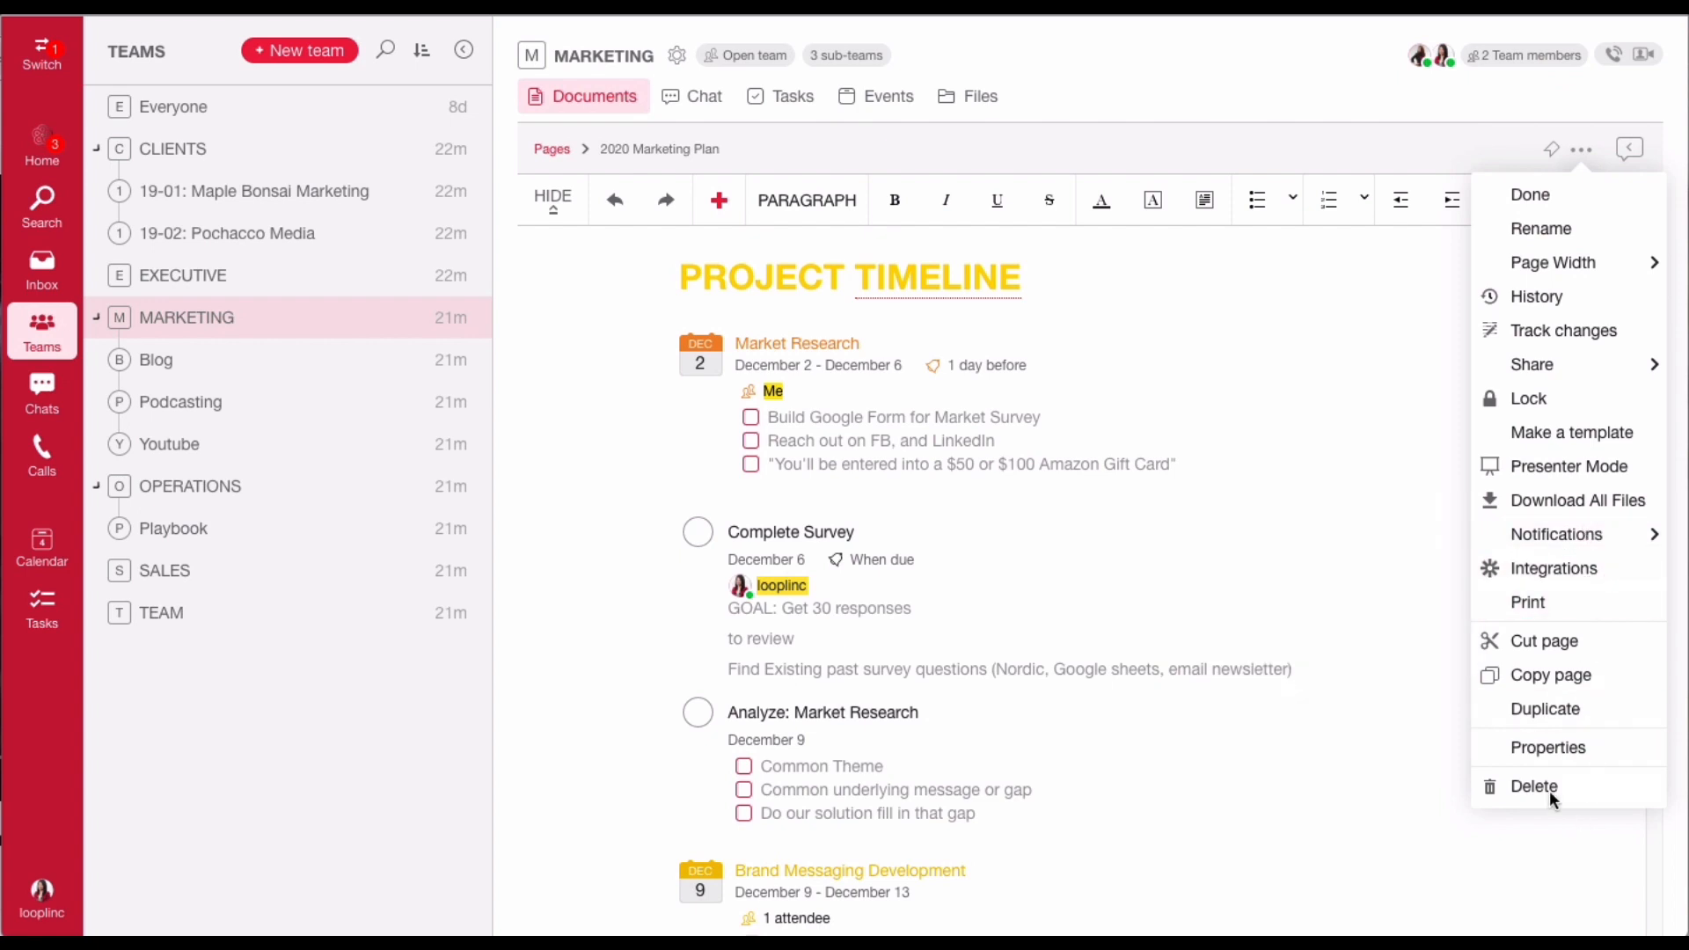
click(1267, 589)
- Look over the business need and project timeline sections of the widened 2020 Marketing Plan page
scroll(1272, 590, up, 2)
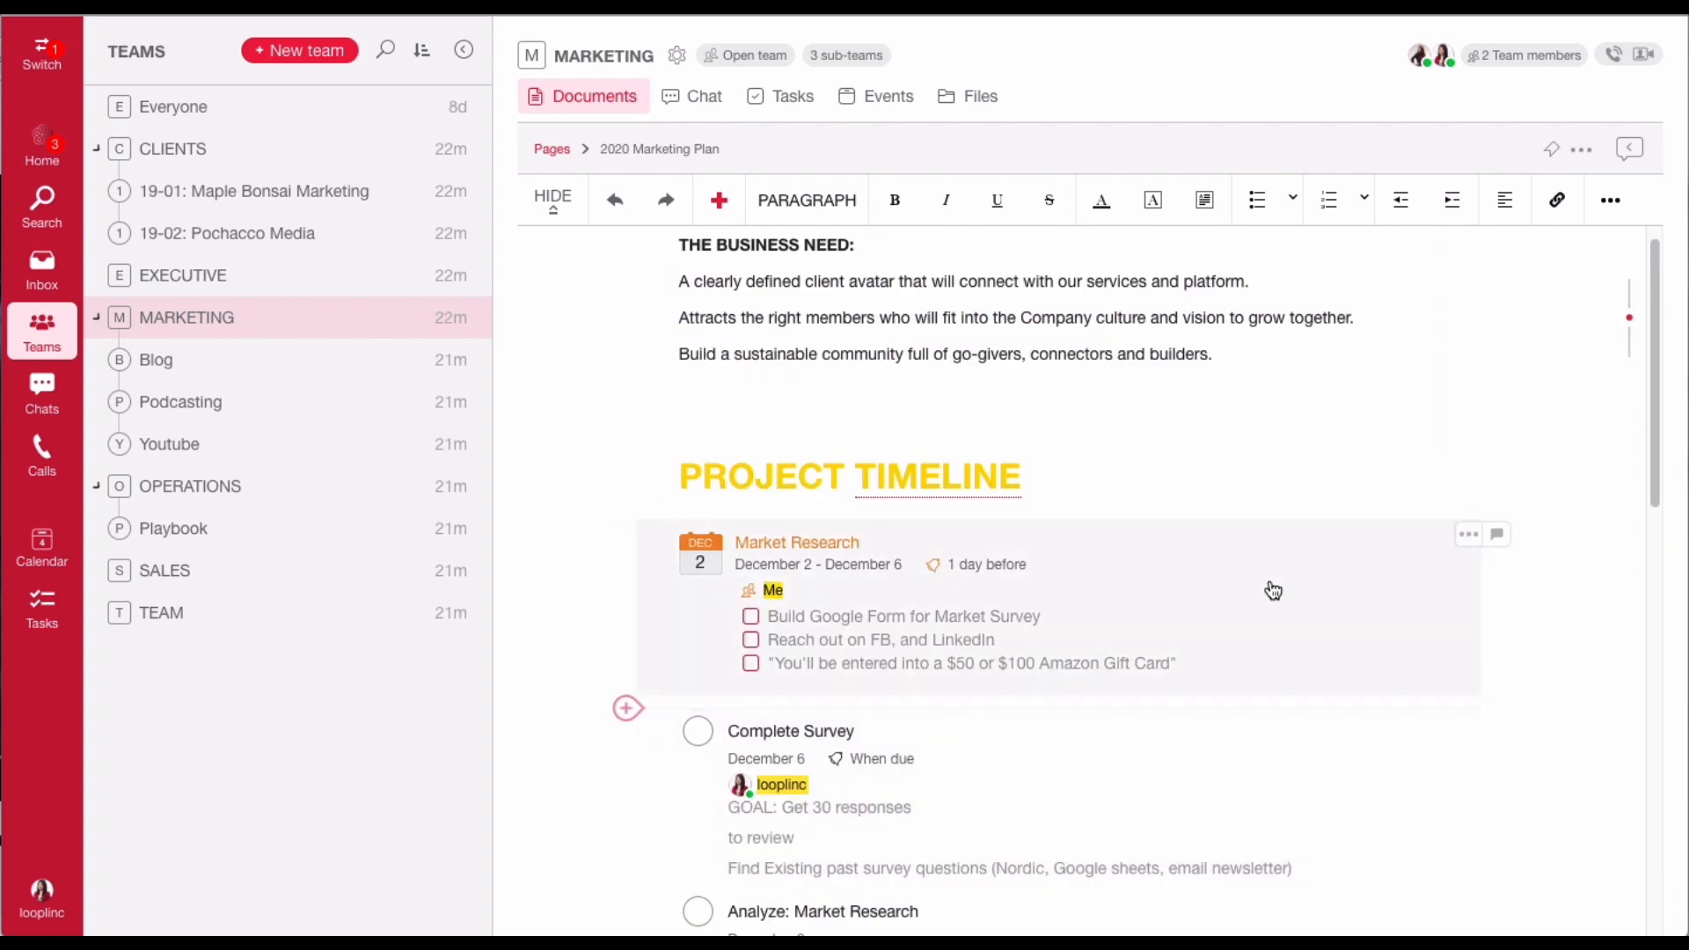
scroll(1184, 633, up, 1)
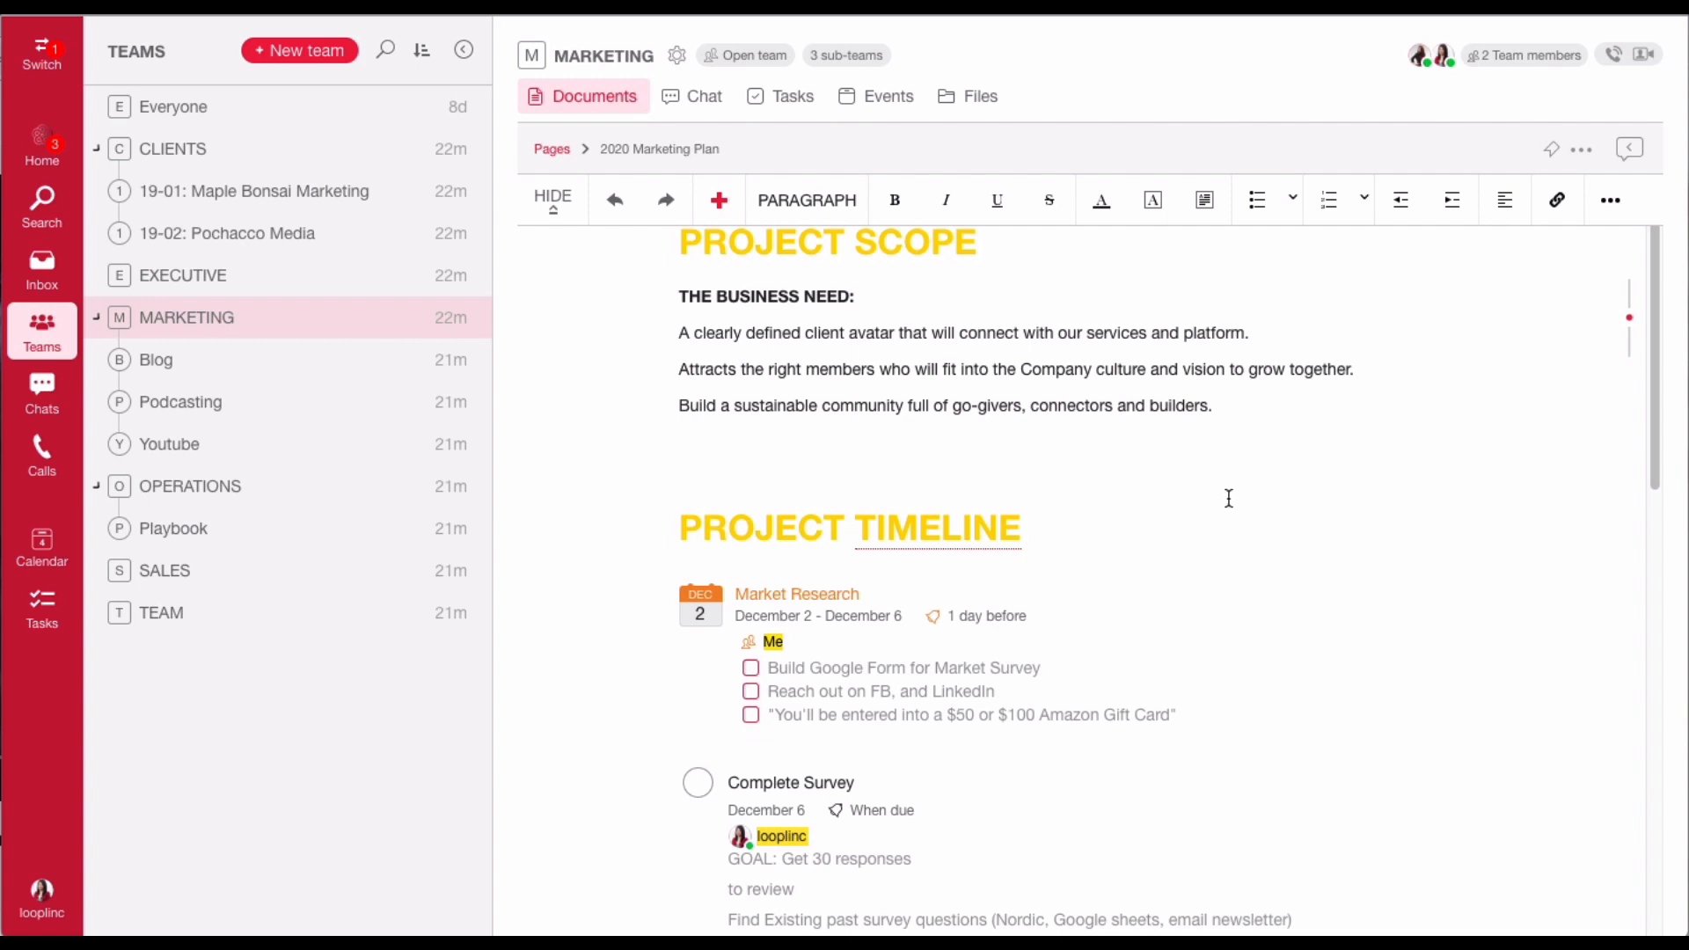
scroll(1463, 602, down, 2)
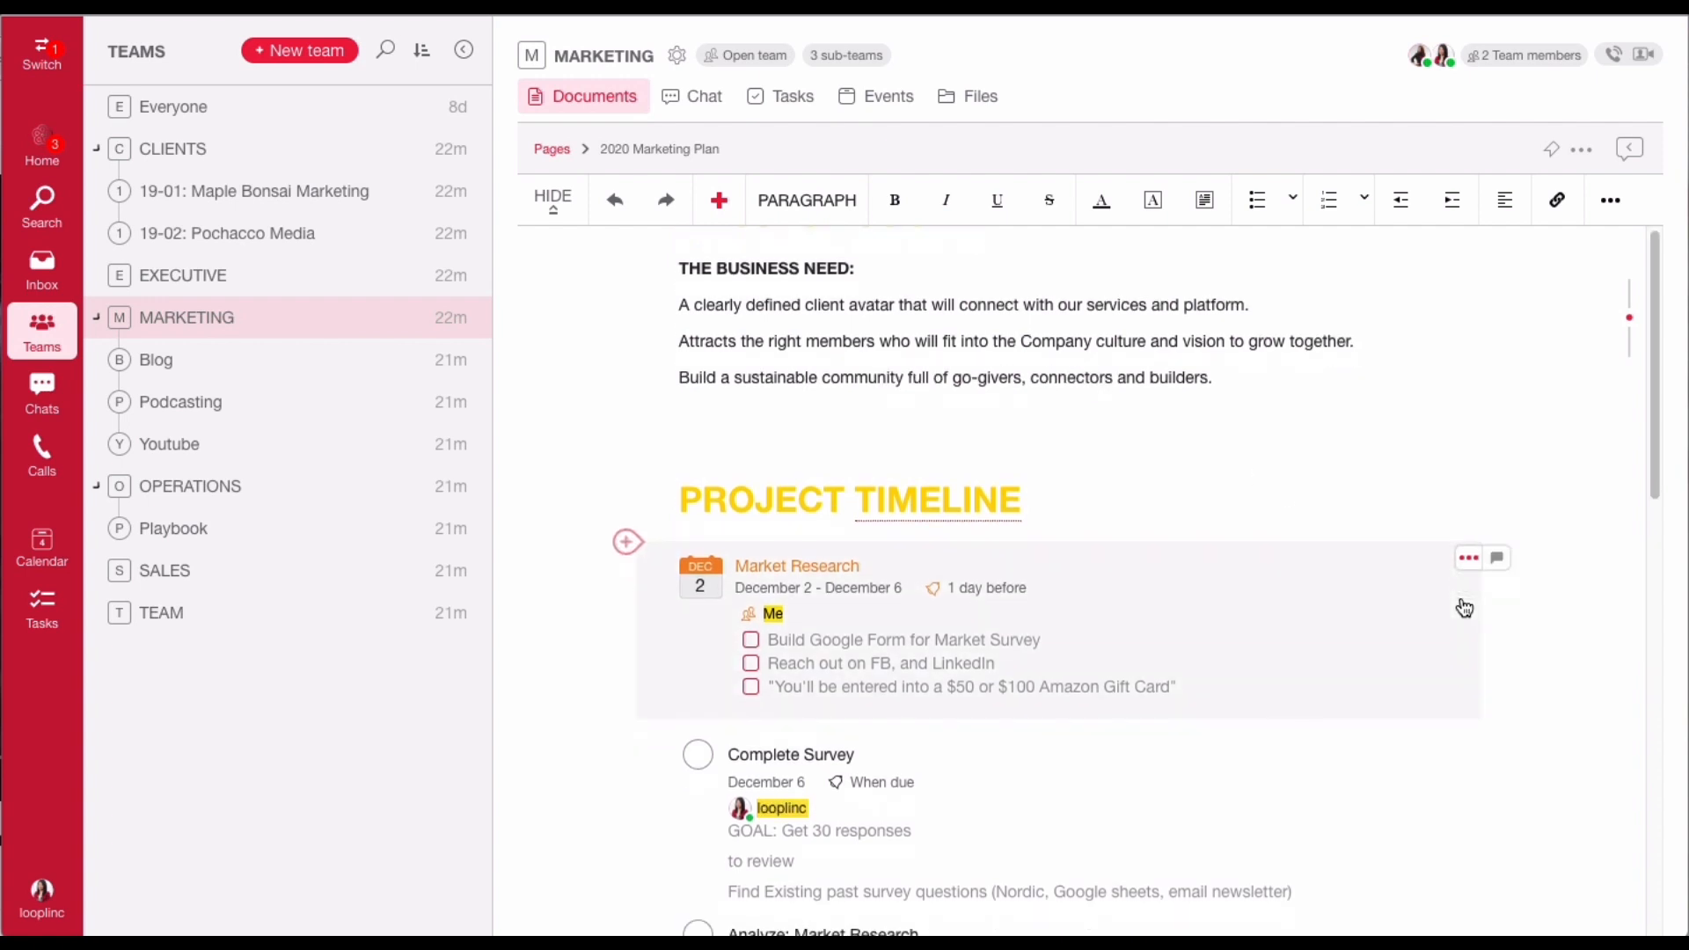
scroll(1463, 608, down, 1)
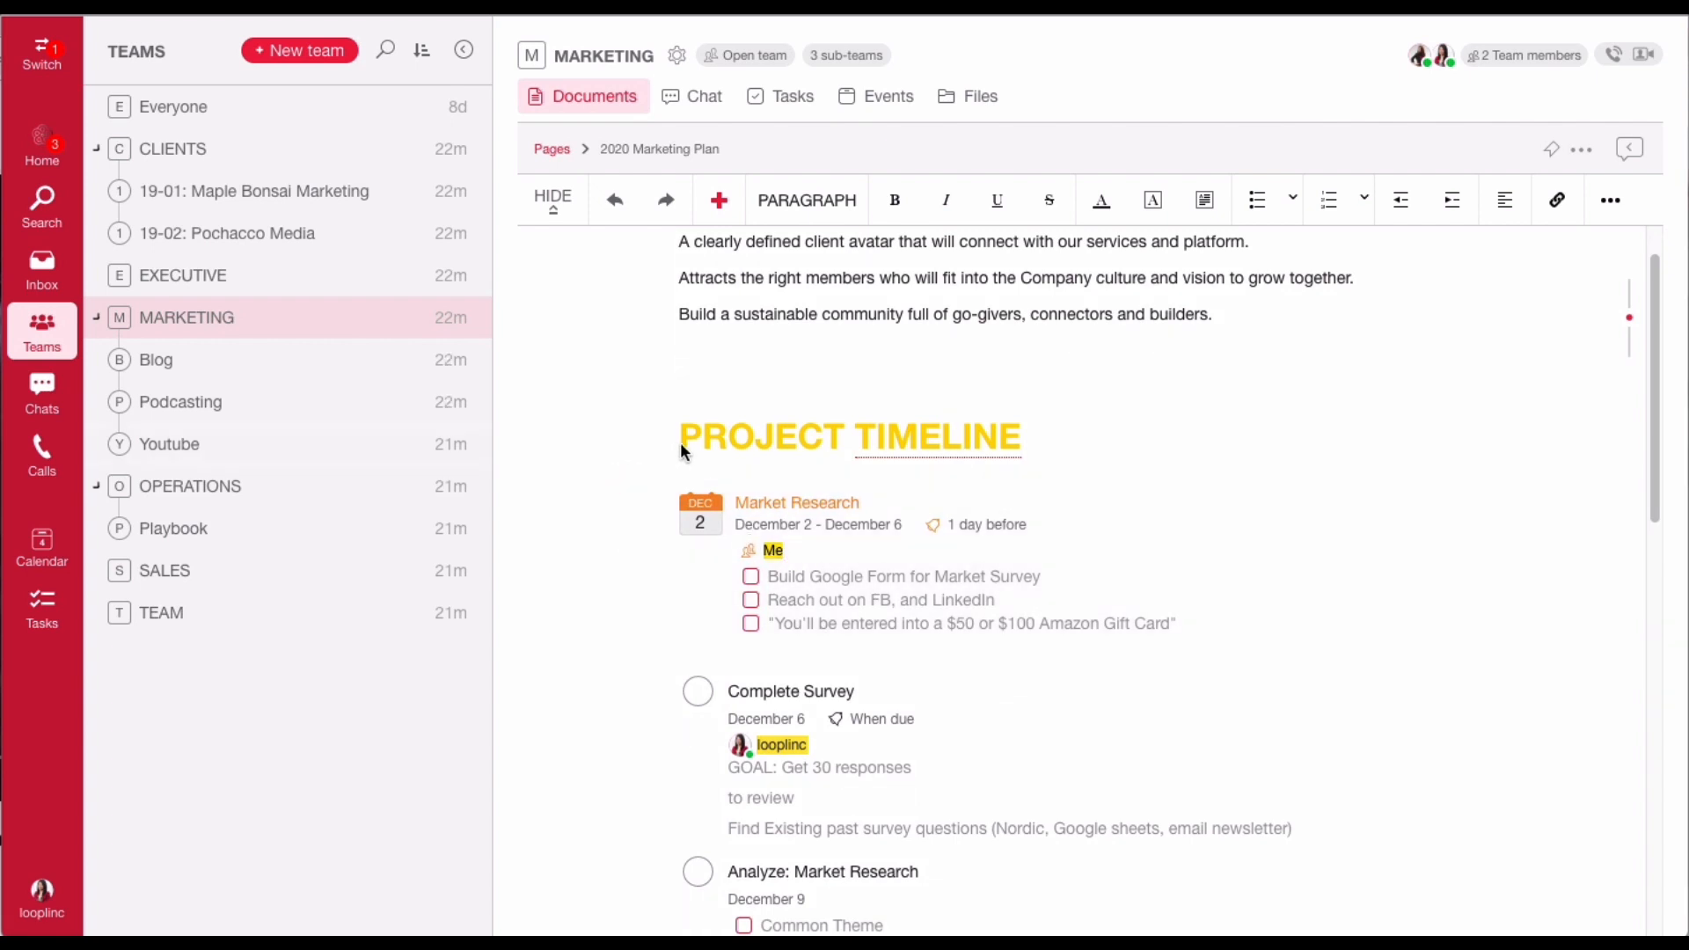
- Open the 2019-12-05 Team Meeting page in the Everyone team's Team Meeting Minutes folder, read its agenda, reports and action points, and return to the folder
scroll(898, 468, down, 1)
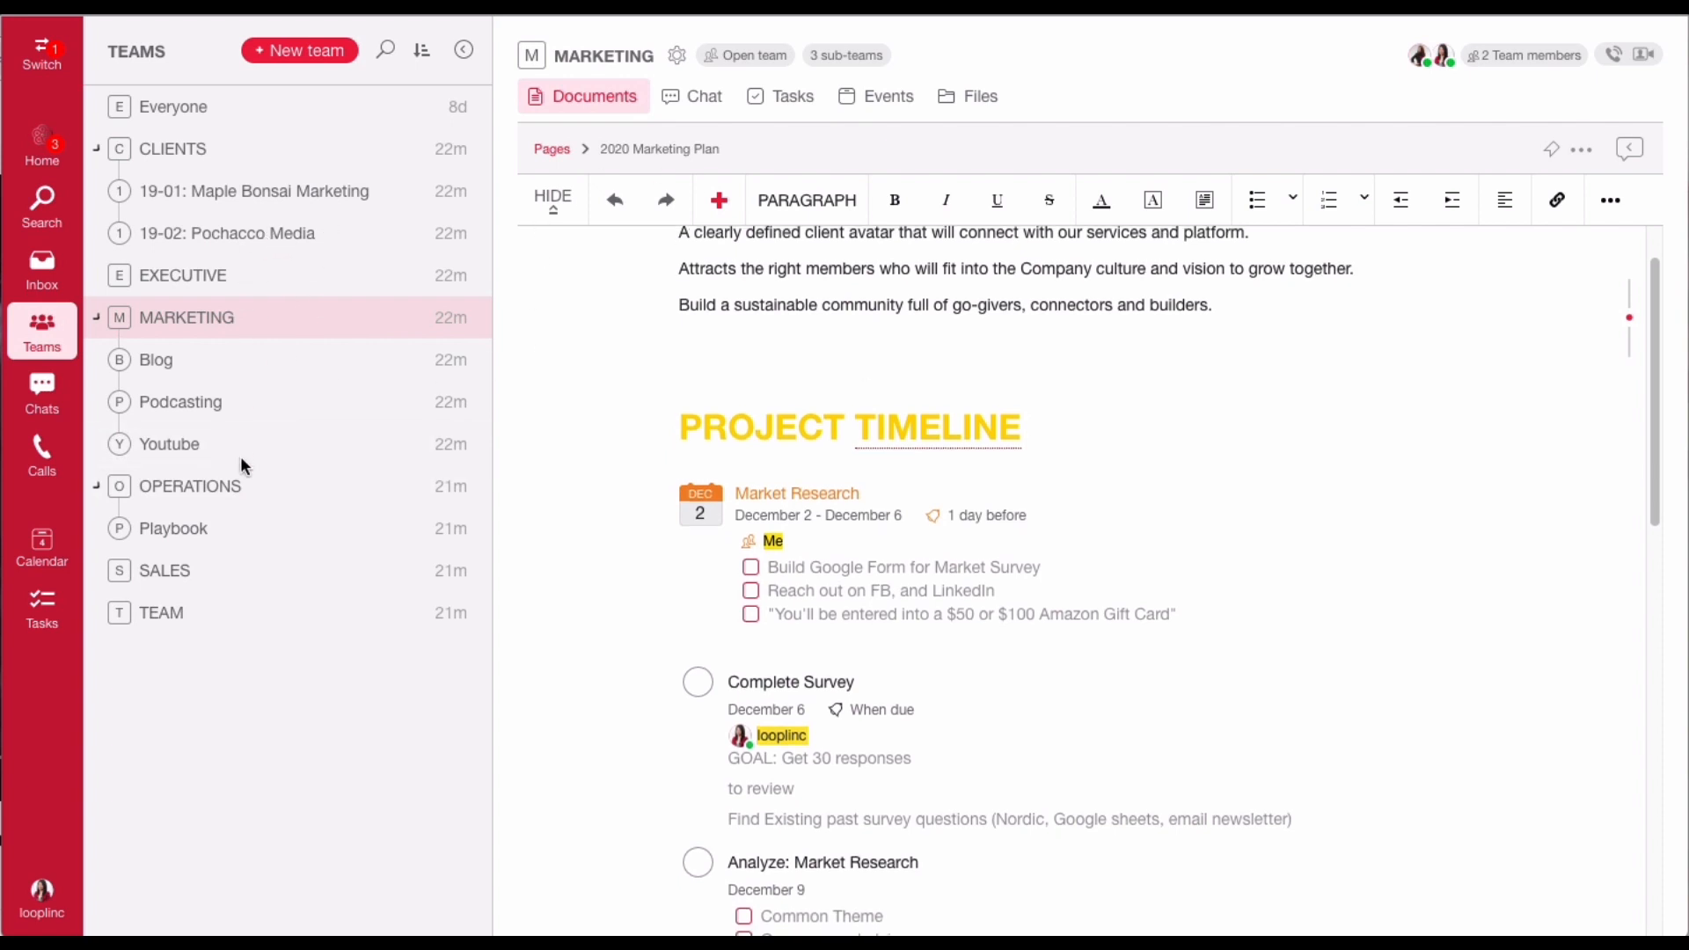
click(222, 109)
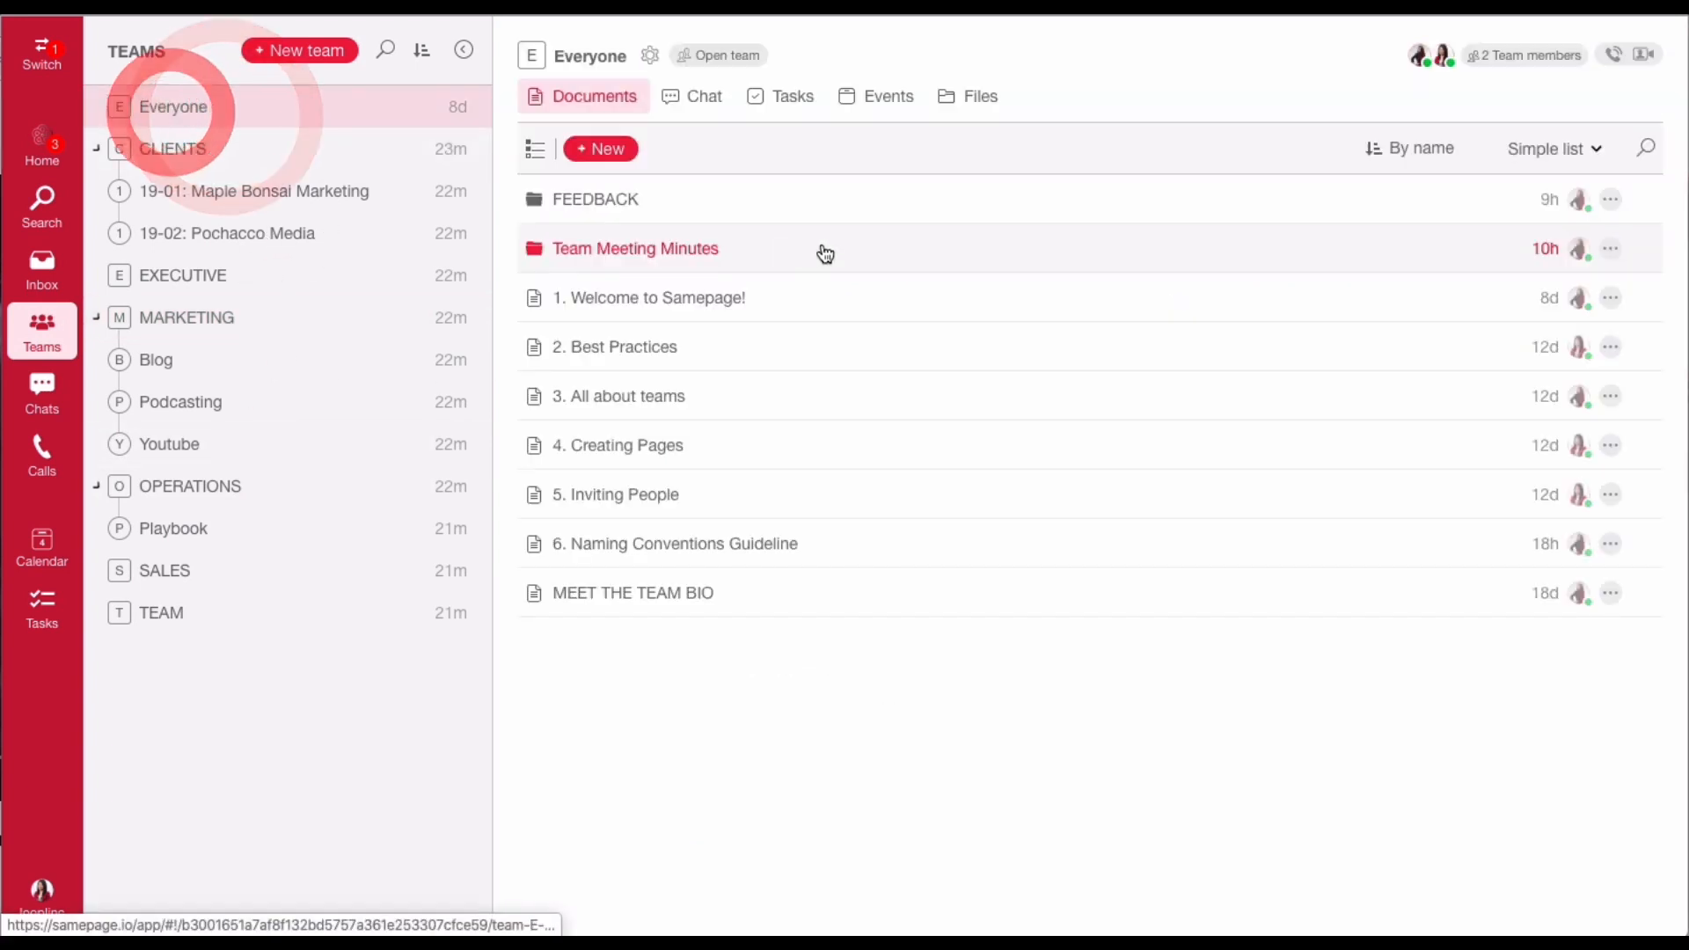
click(752, 264)
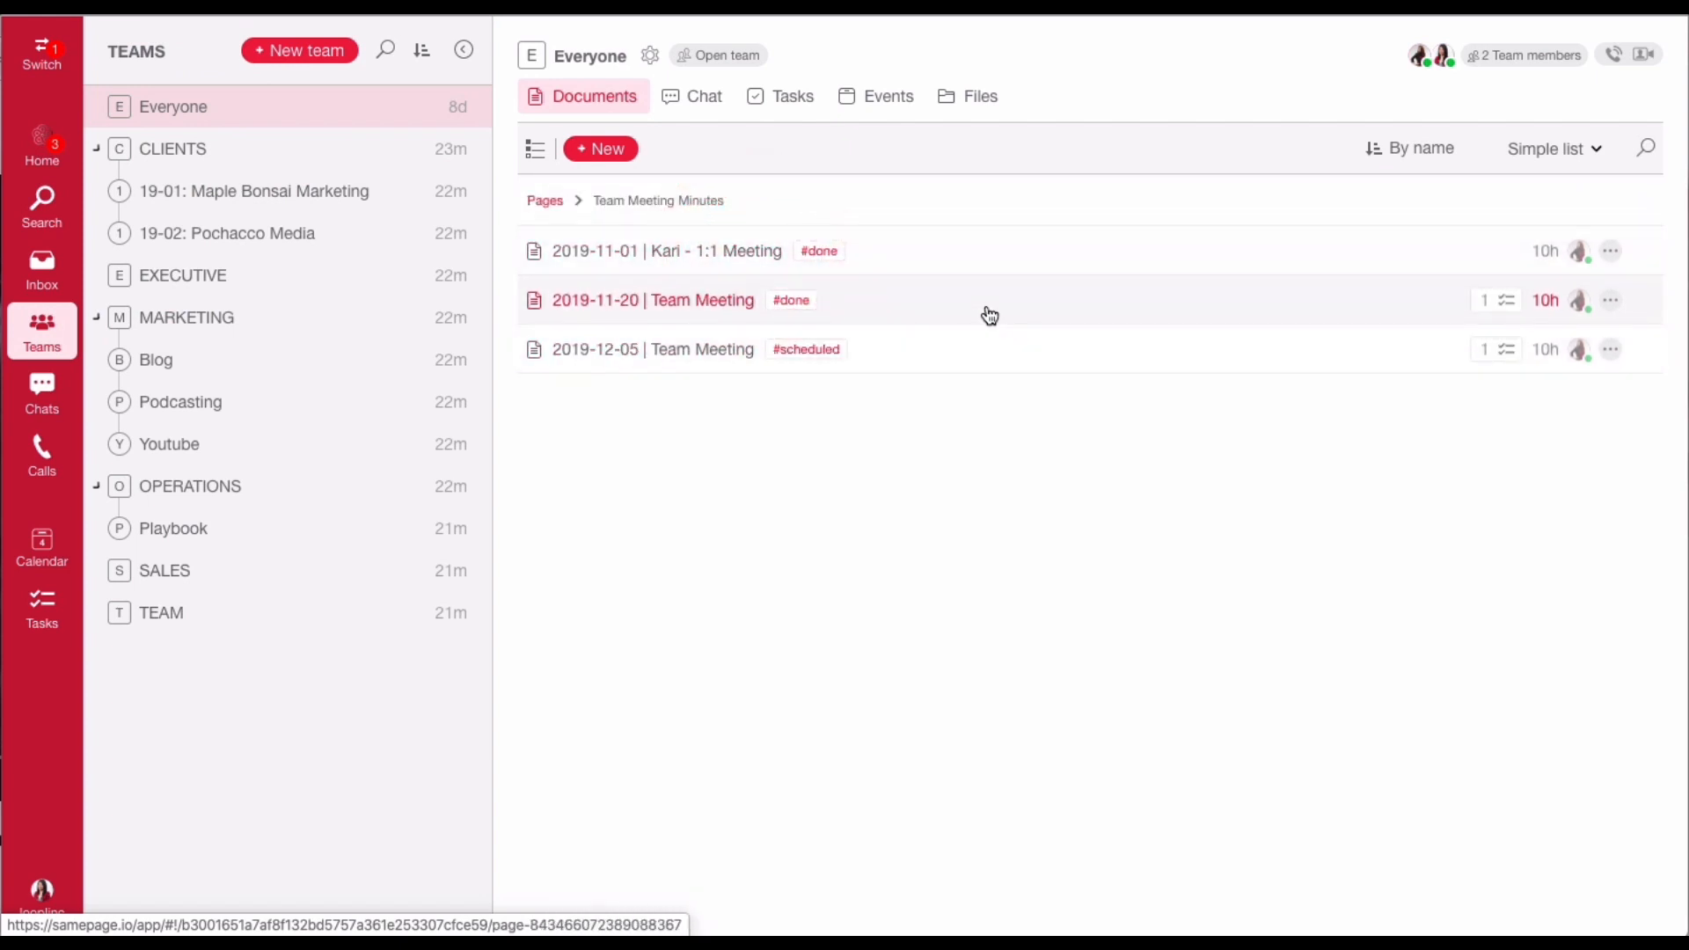
click(985, 346)
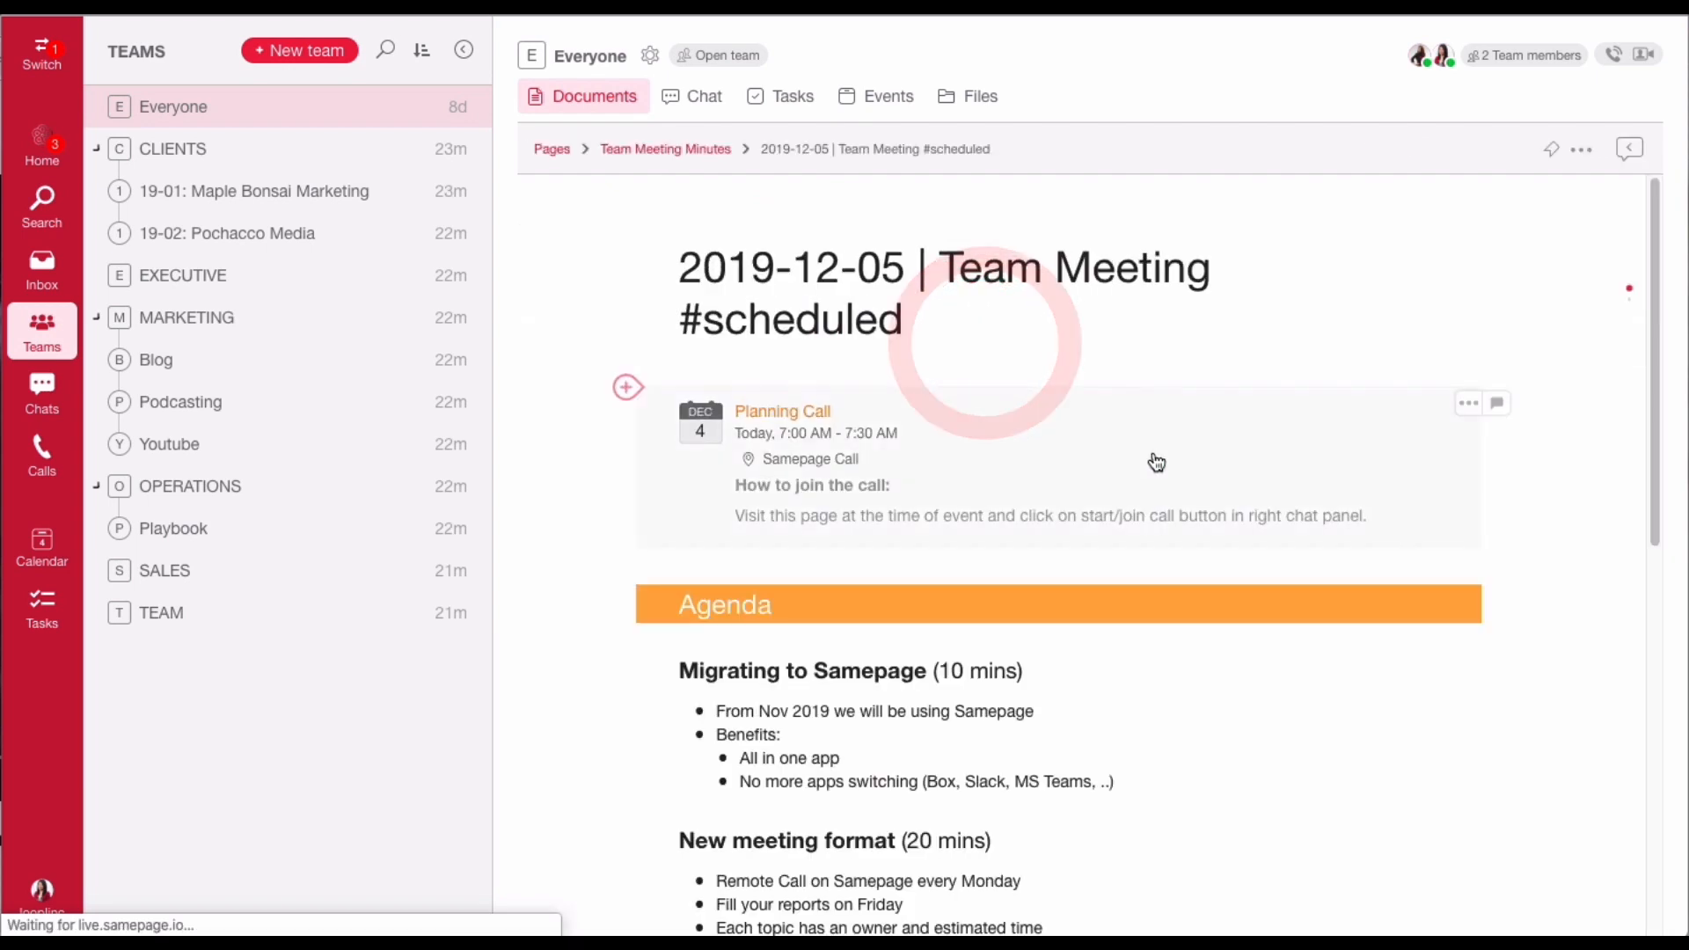
scroll(1484, 572, down, 3)
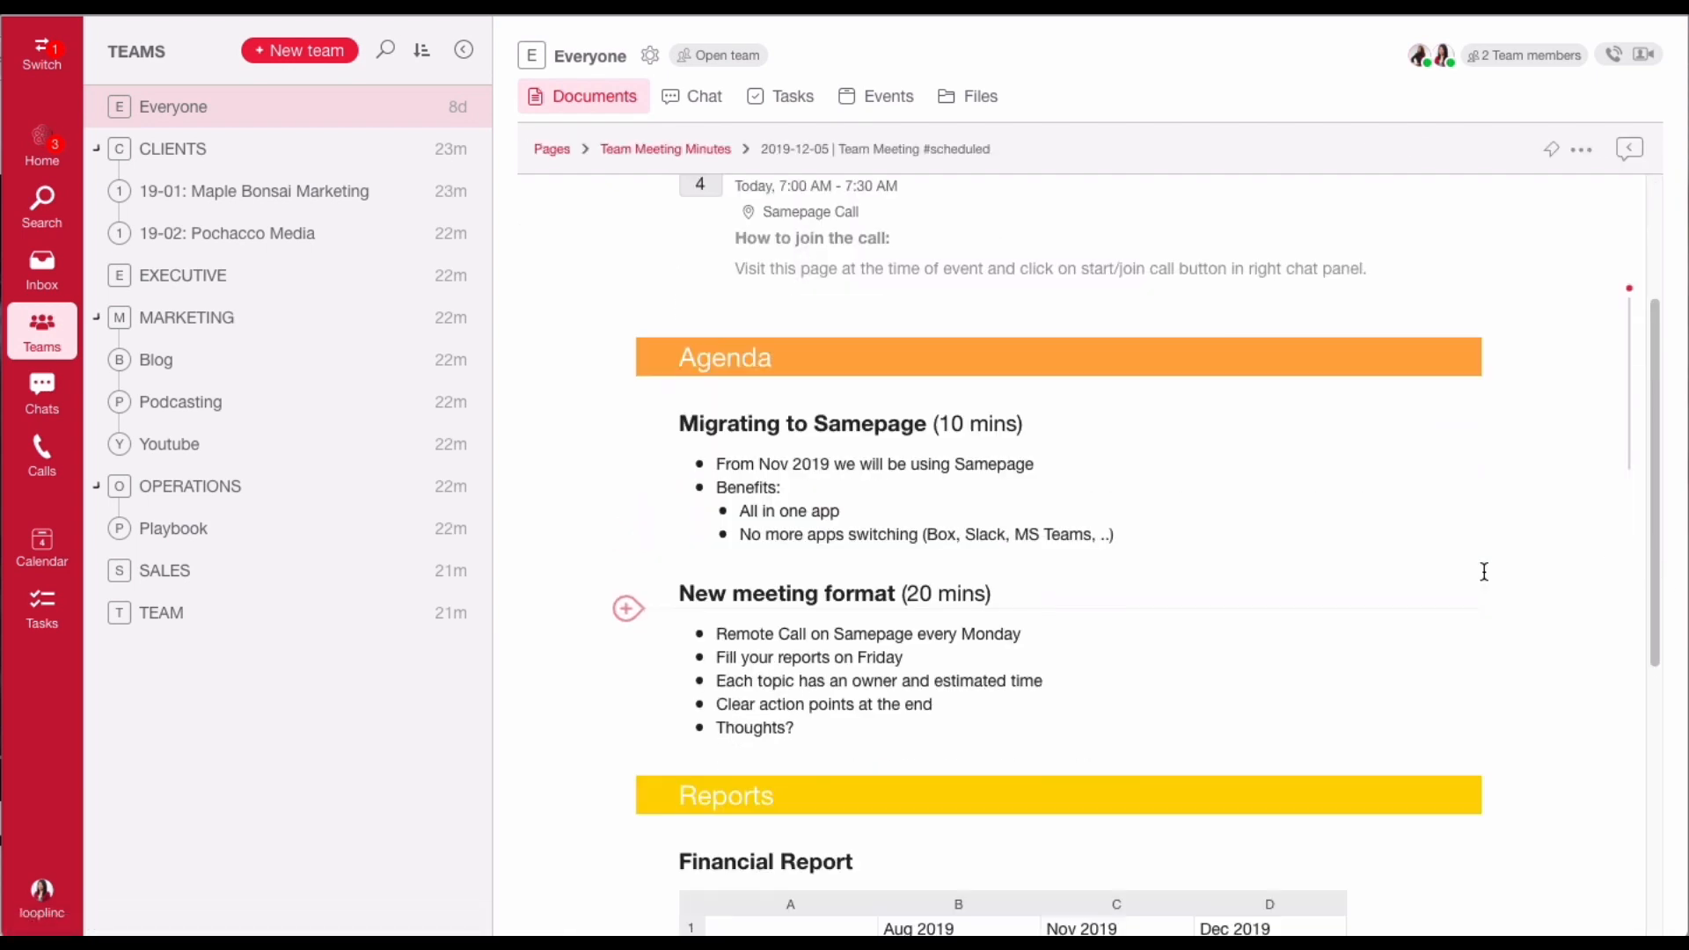
scroll(1399, 550, down, 6)
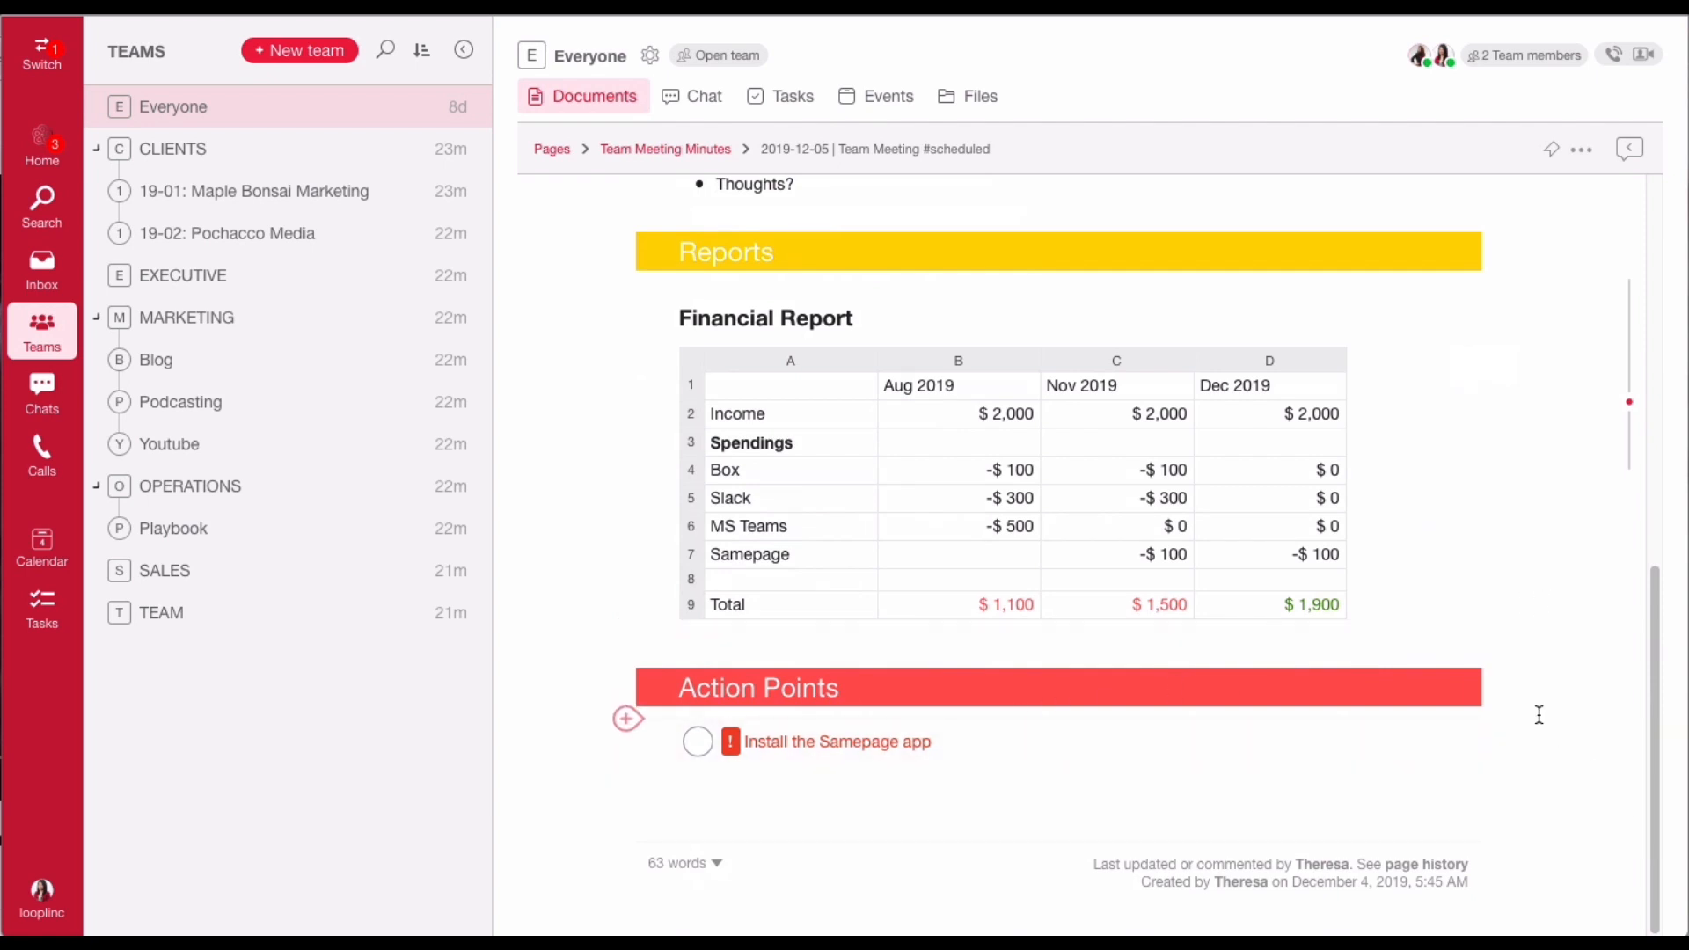
scroll(1513, 739, up, 7)
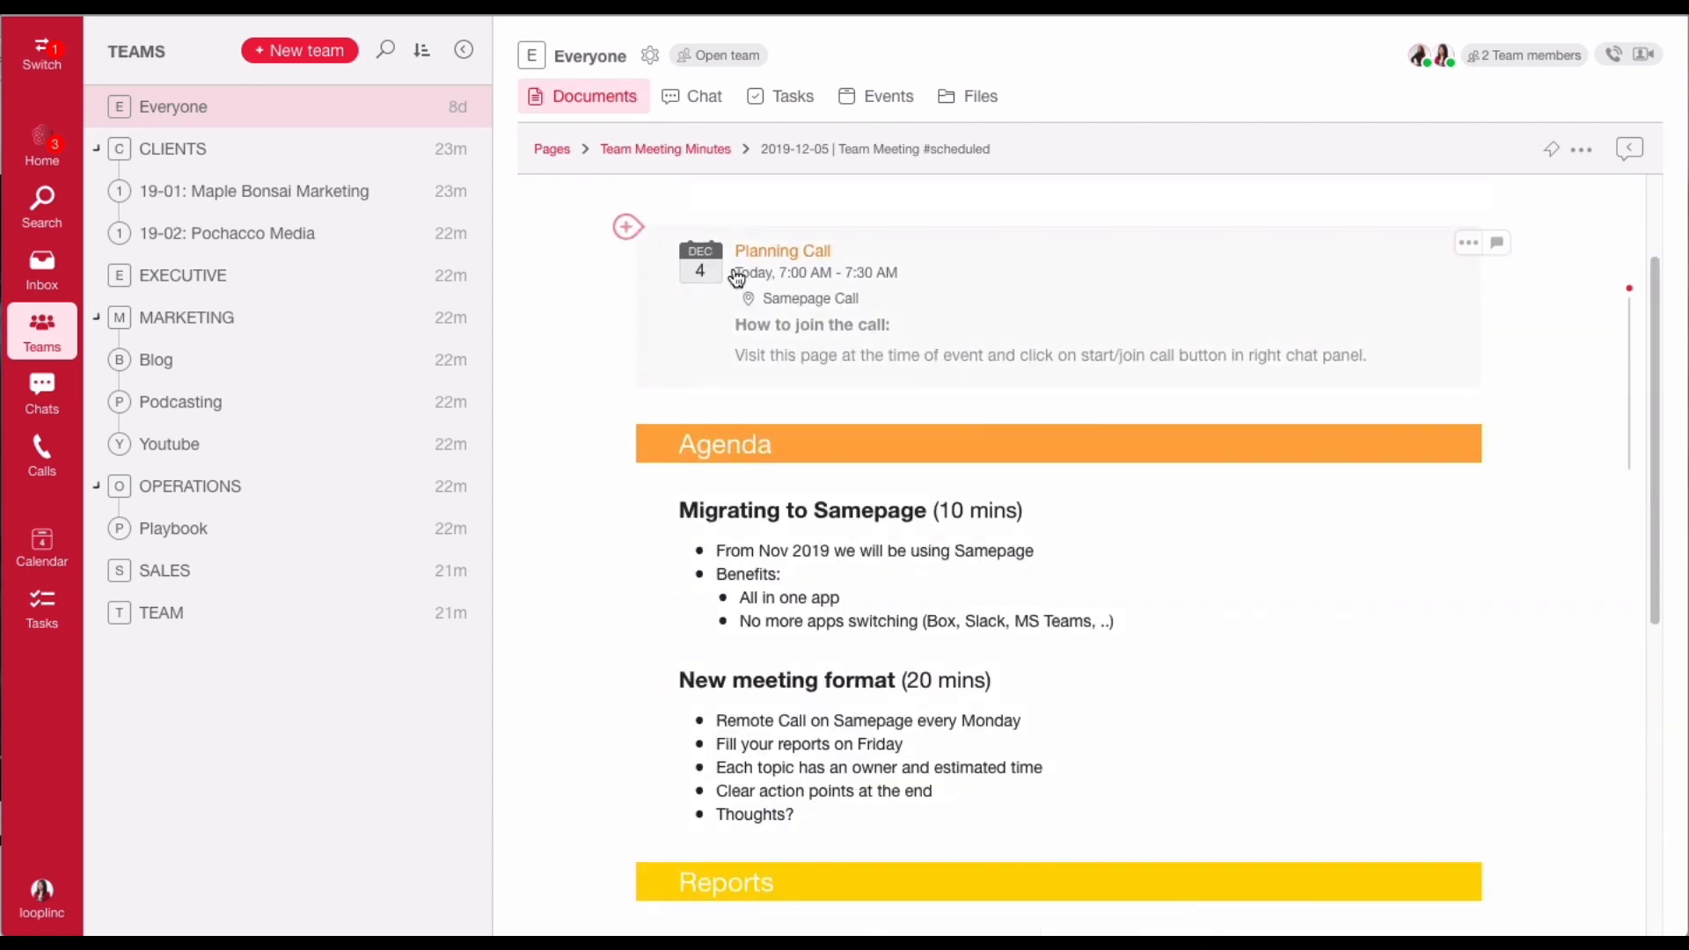
click(701, 149)
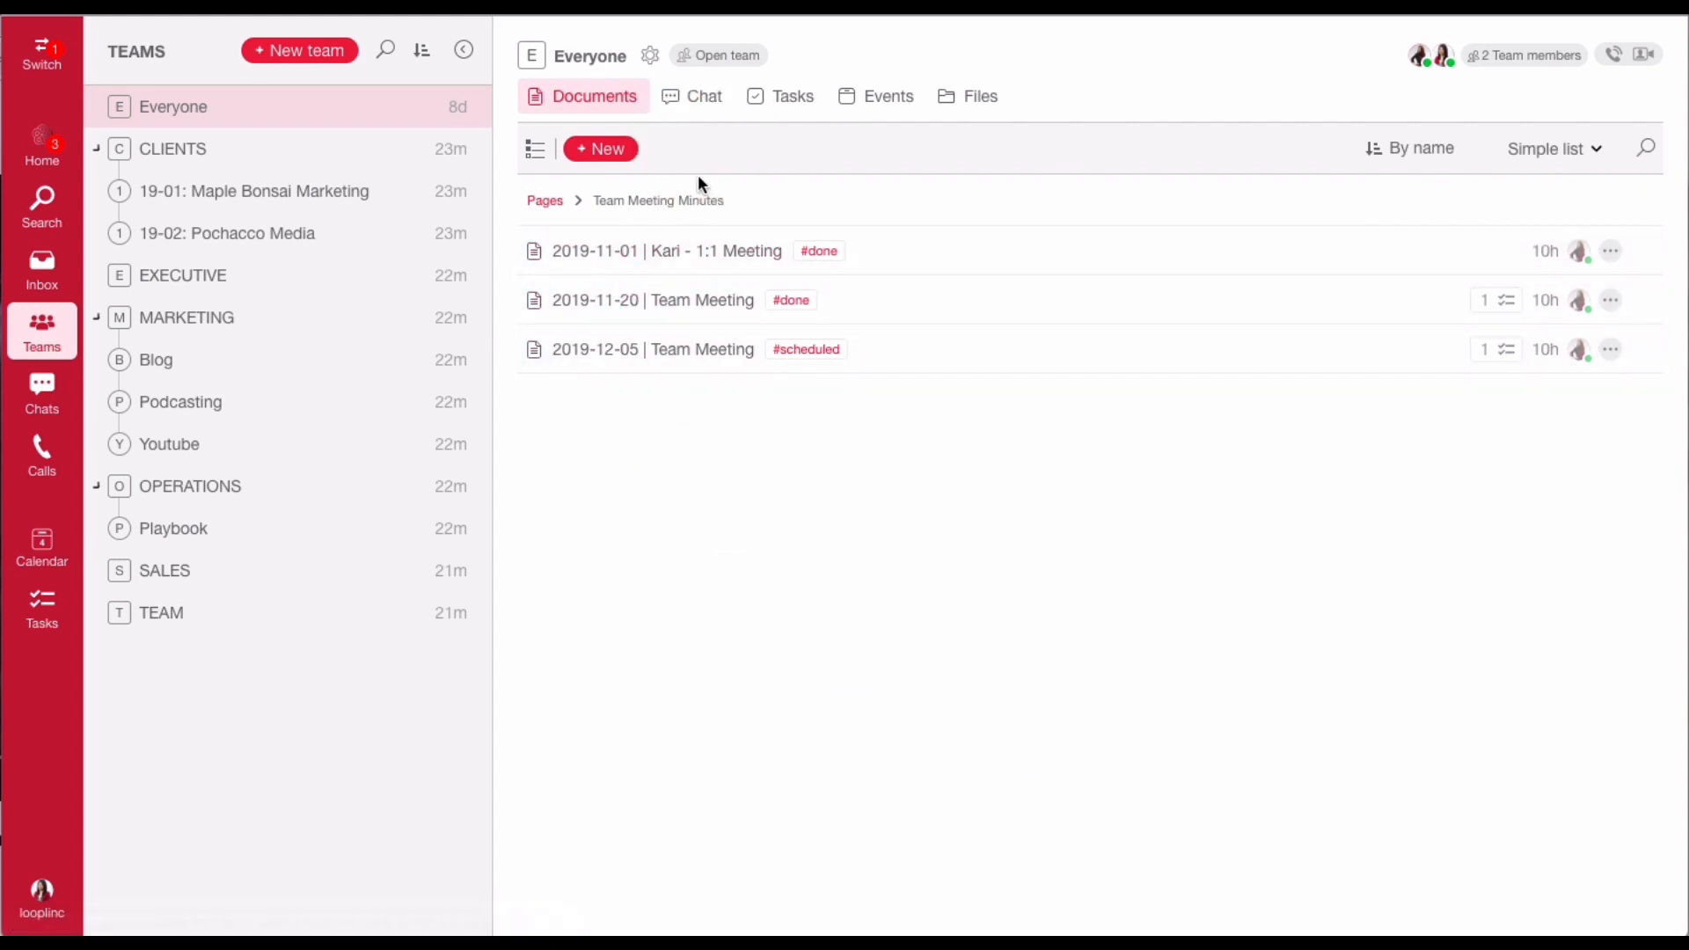
- Start a new document from a template and look through the list of available page templates
click(621, 151)
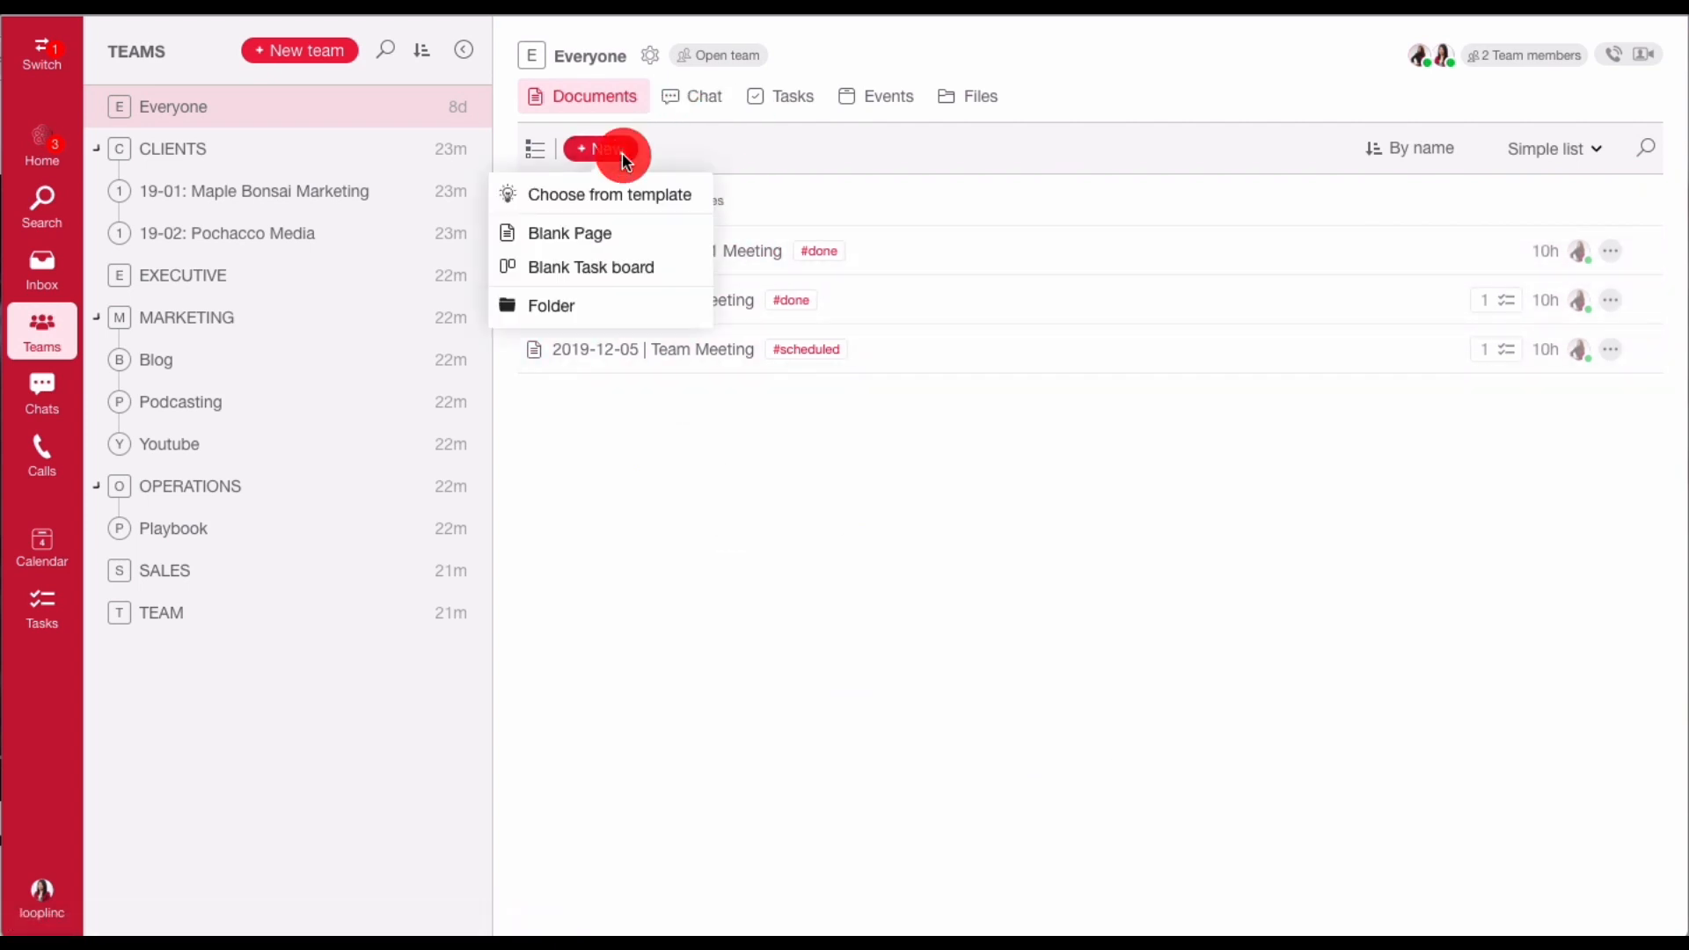
click(674, 211)
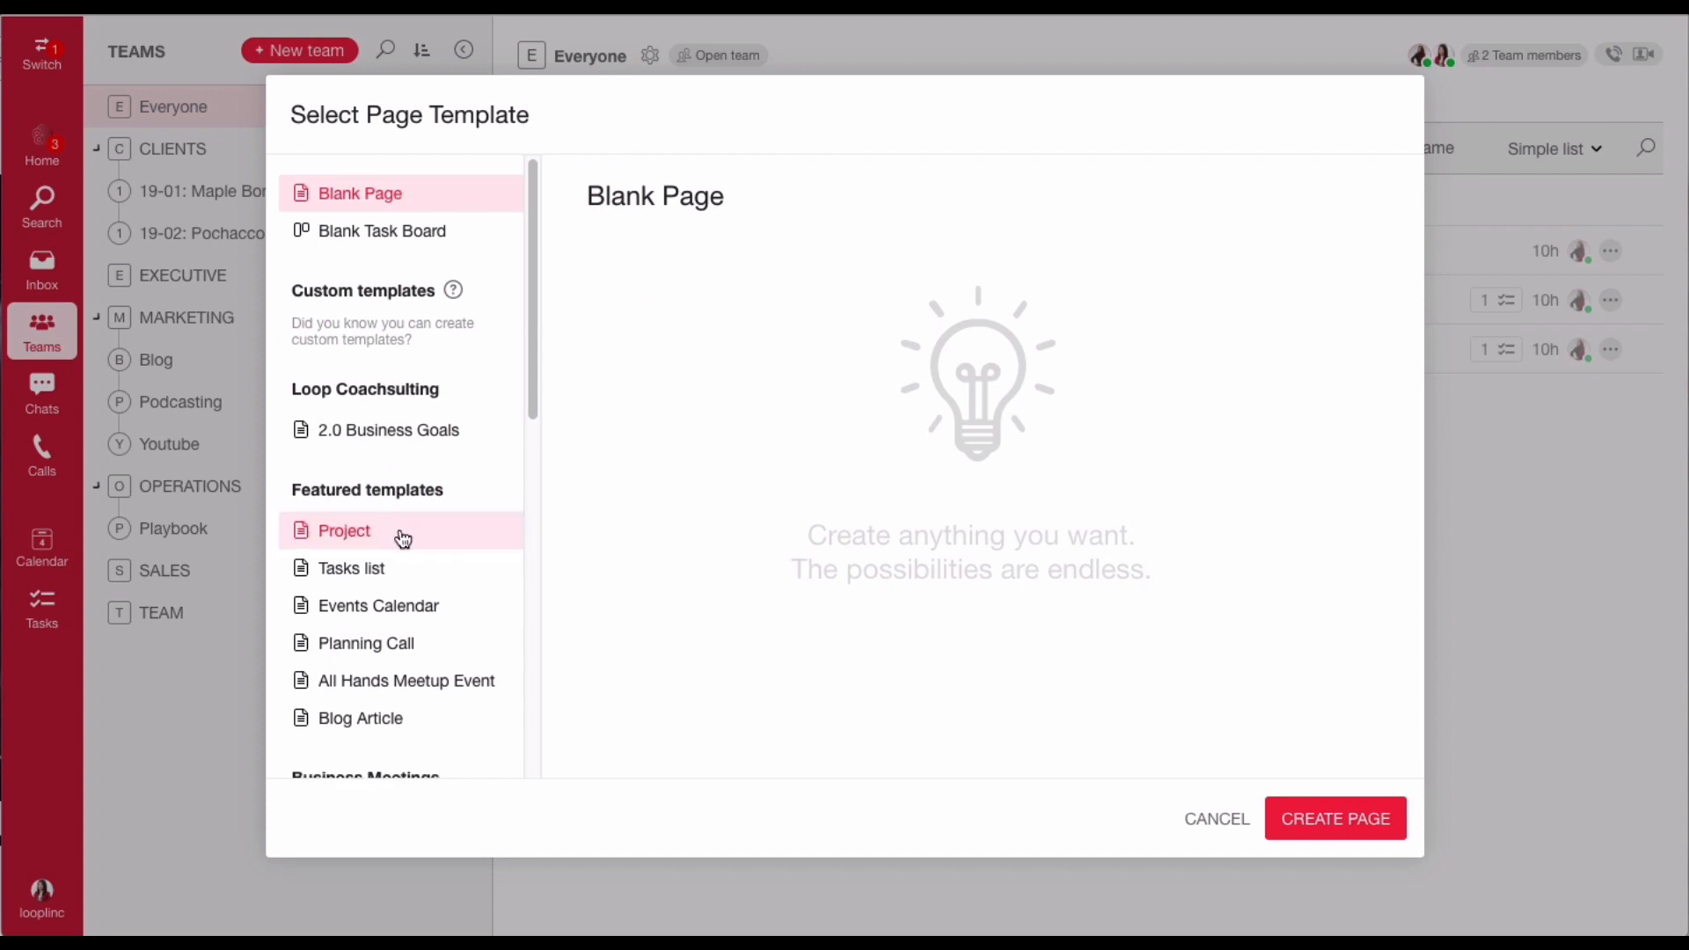
scroll(403, 538, down, 3)
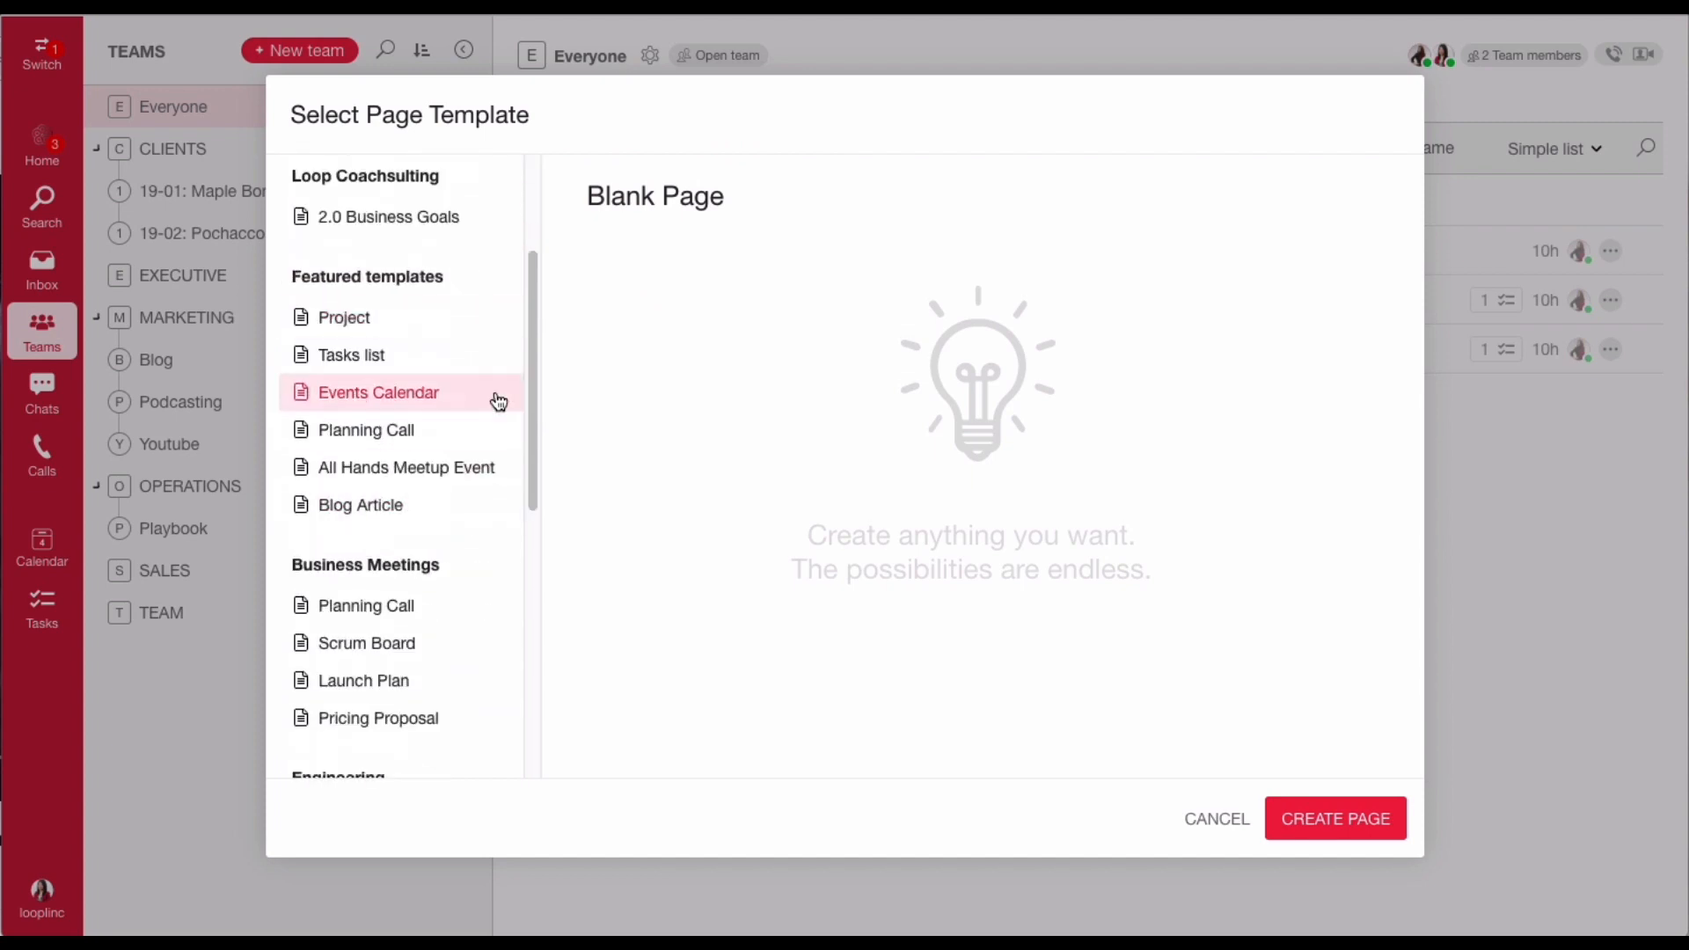
scroll(466, 467, down, 1)
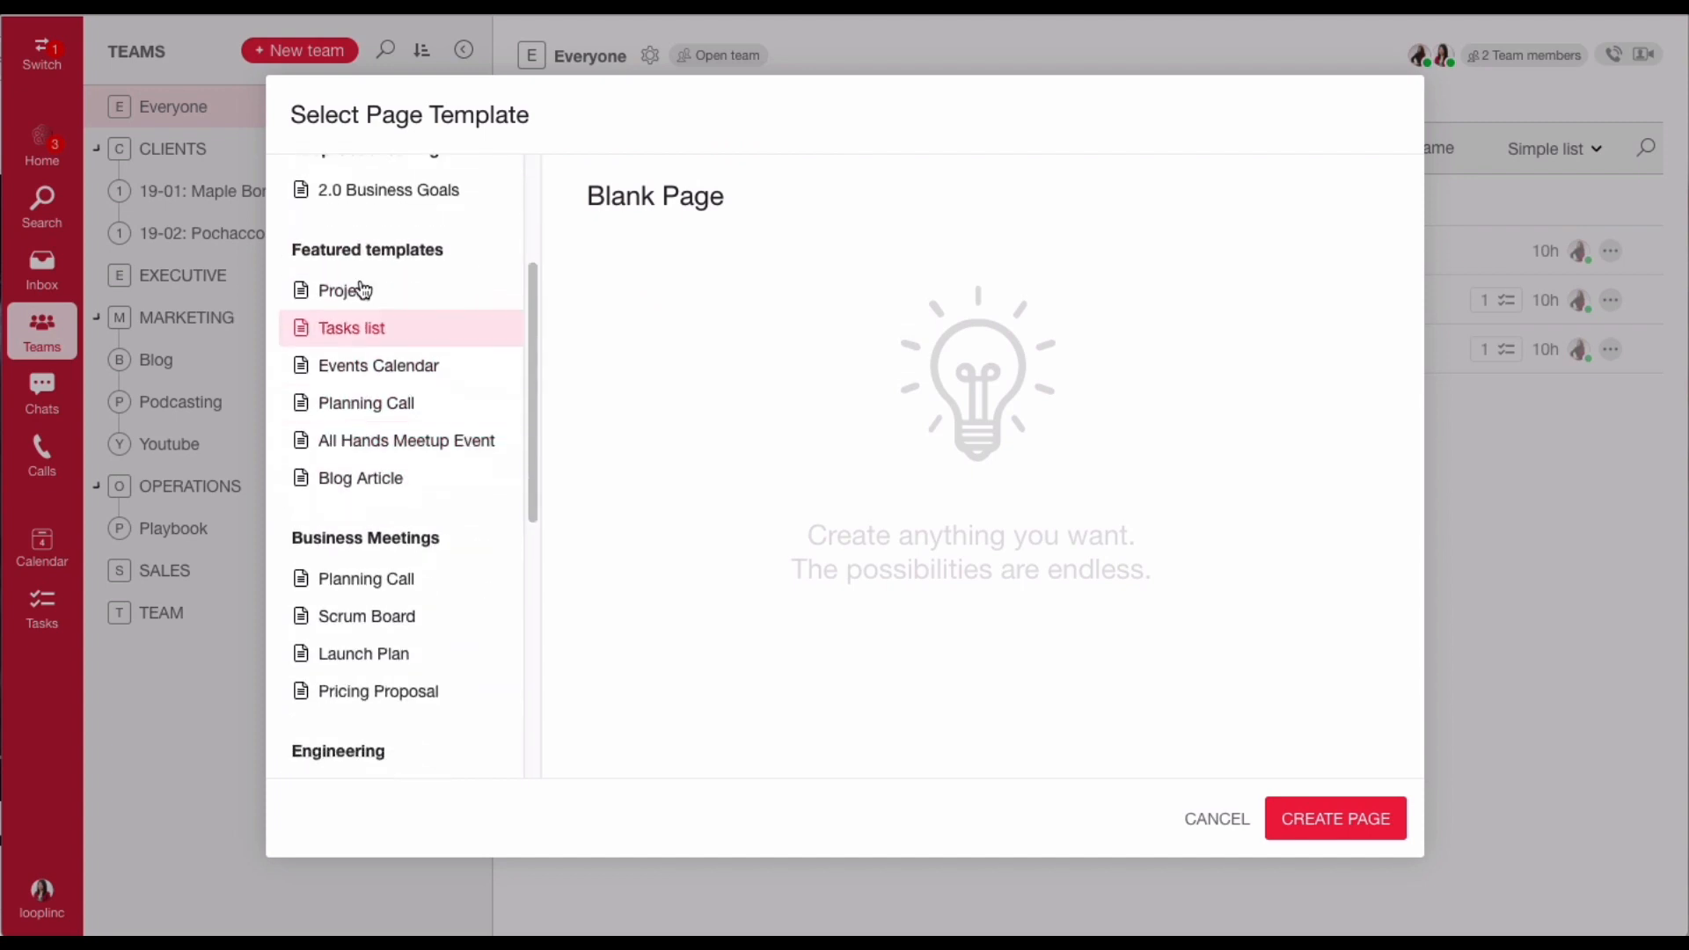
scroll(434, 528, down, 2)
scroll(454, 616, down, 5)
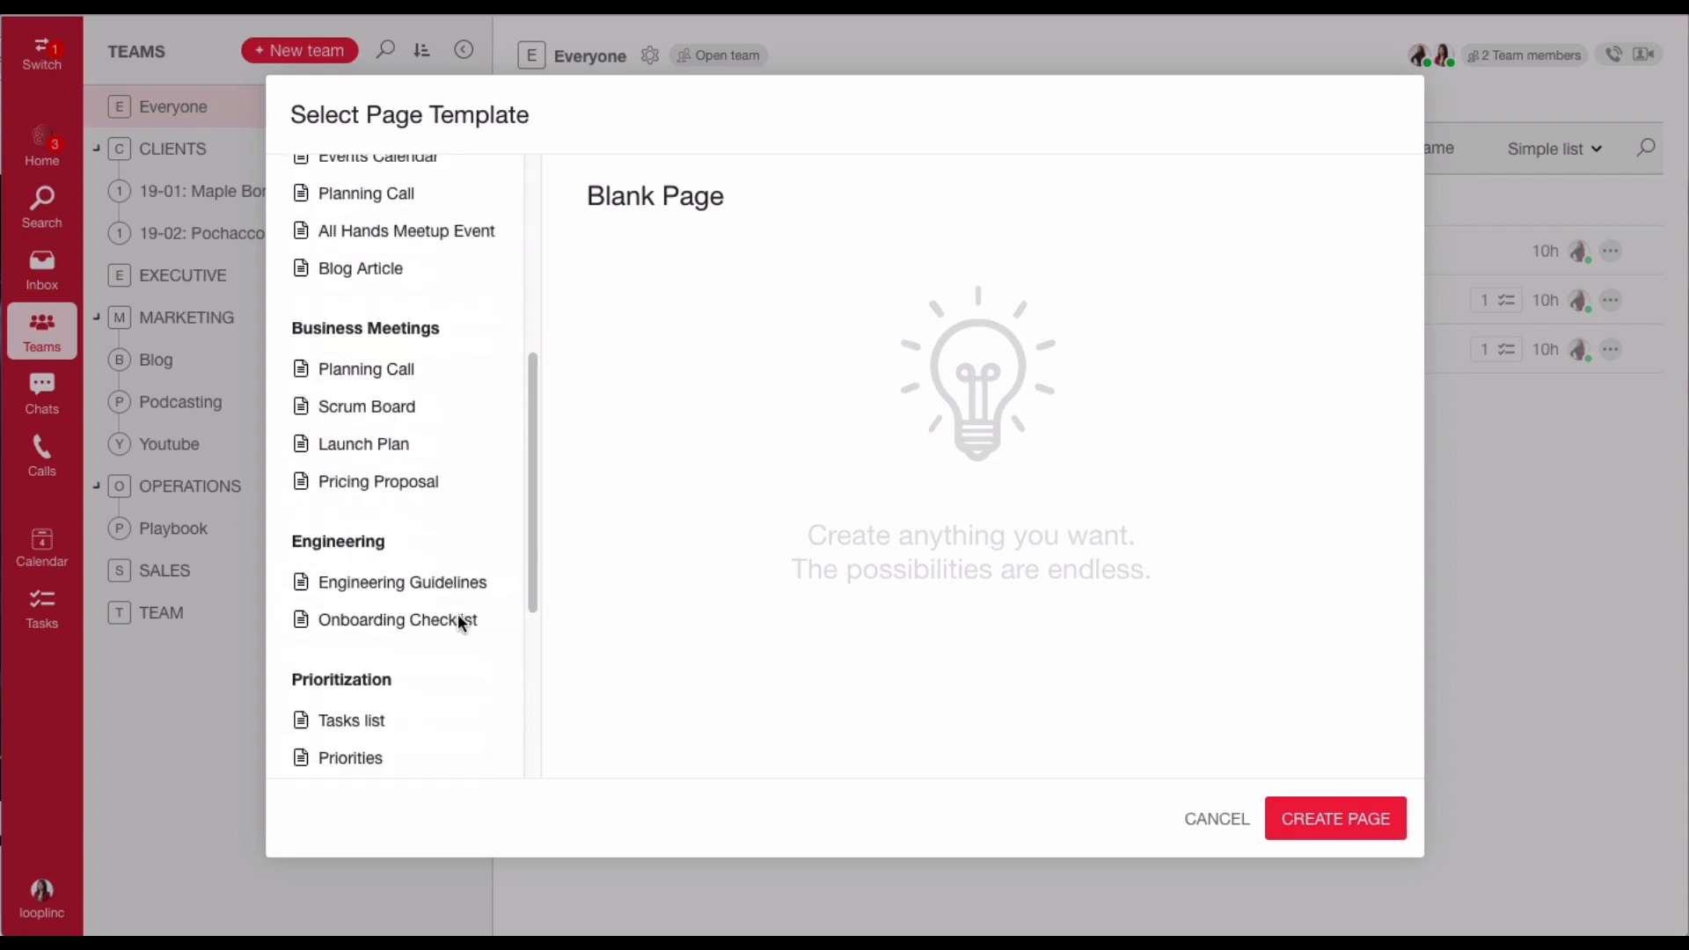
scroll(458, 623, up, 8)
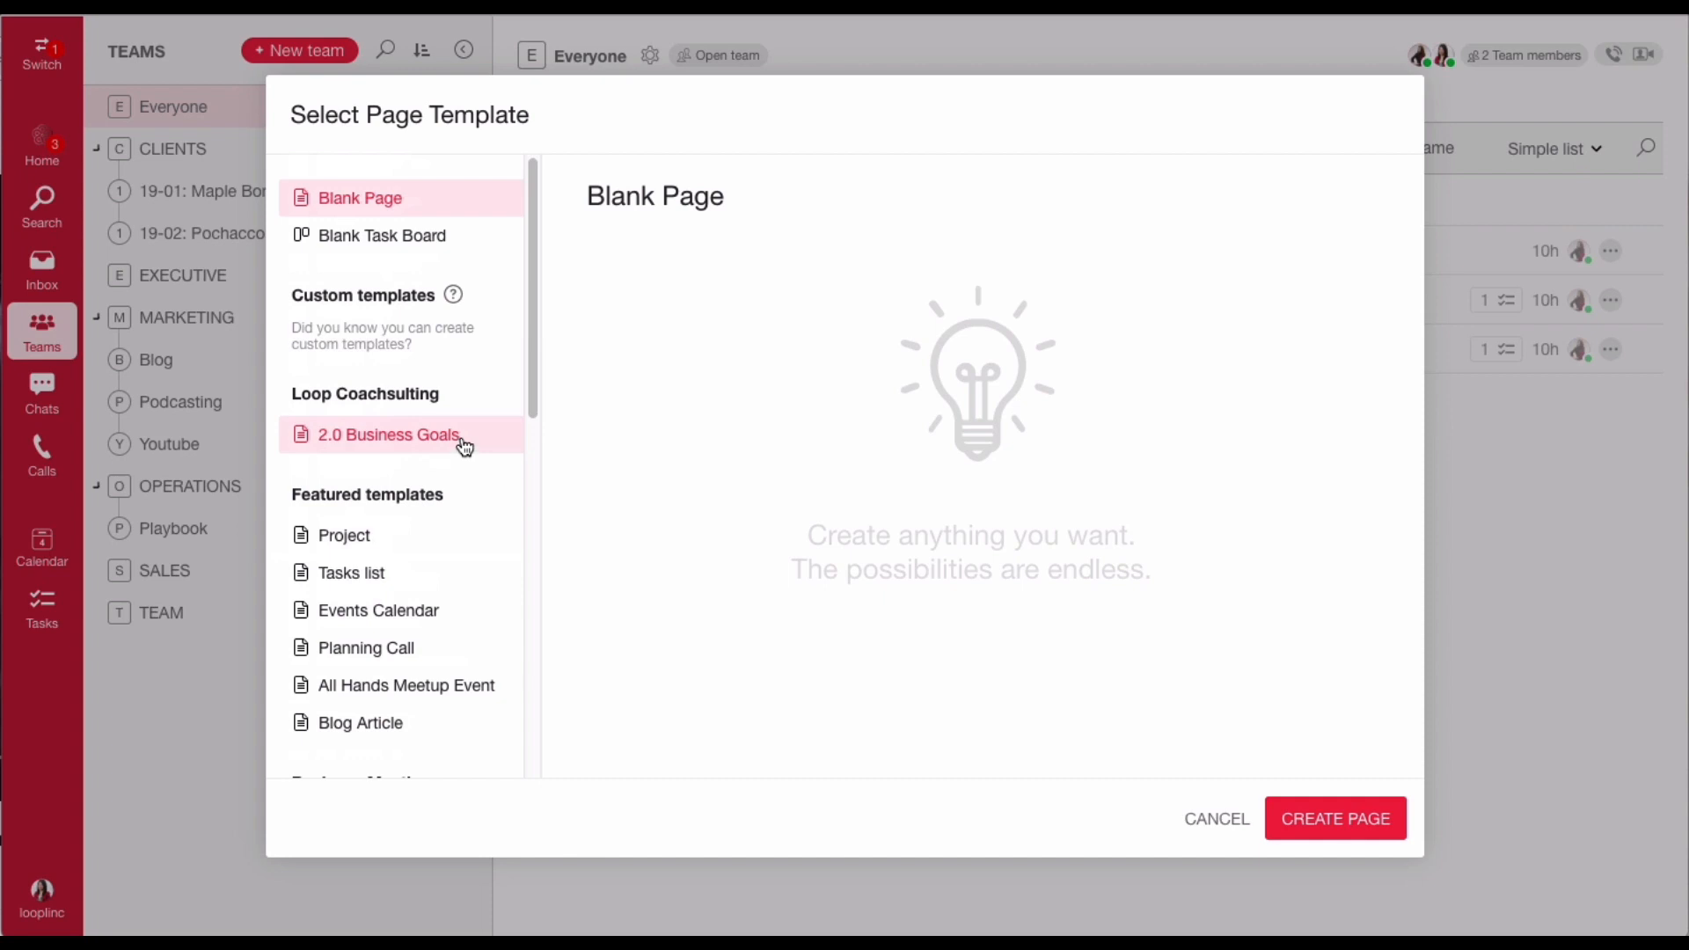
scroll(465, 498, down, 1)
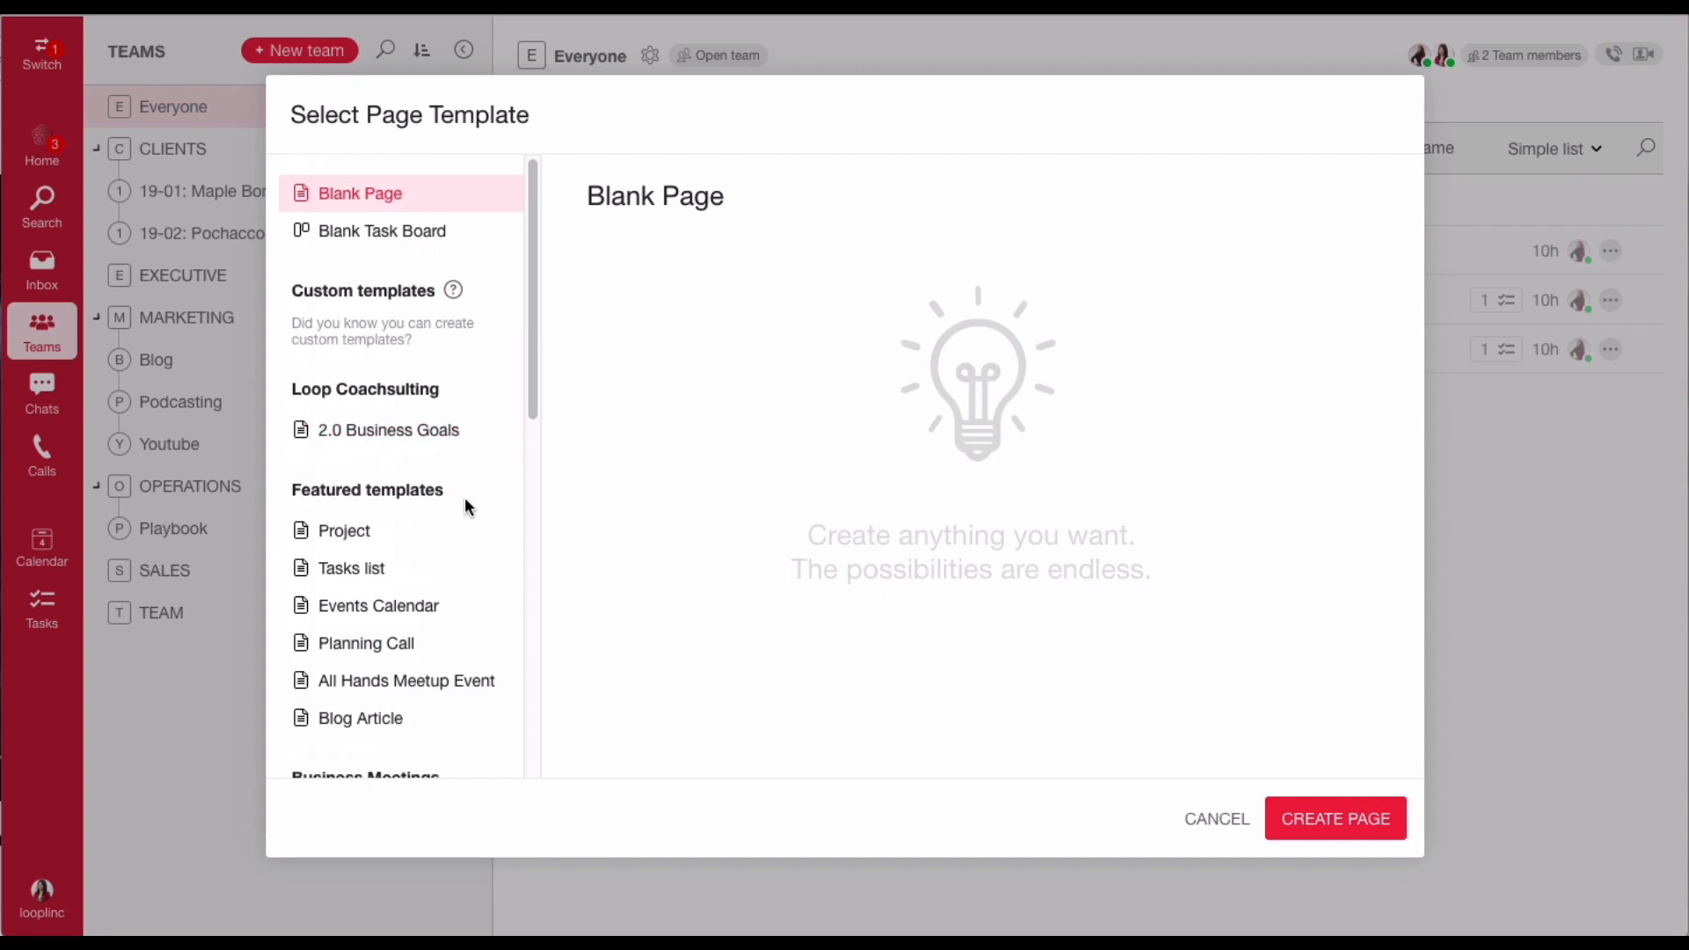
scroll(465, 502, down, 2)
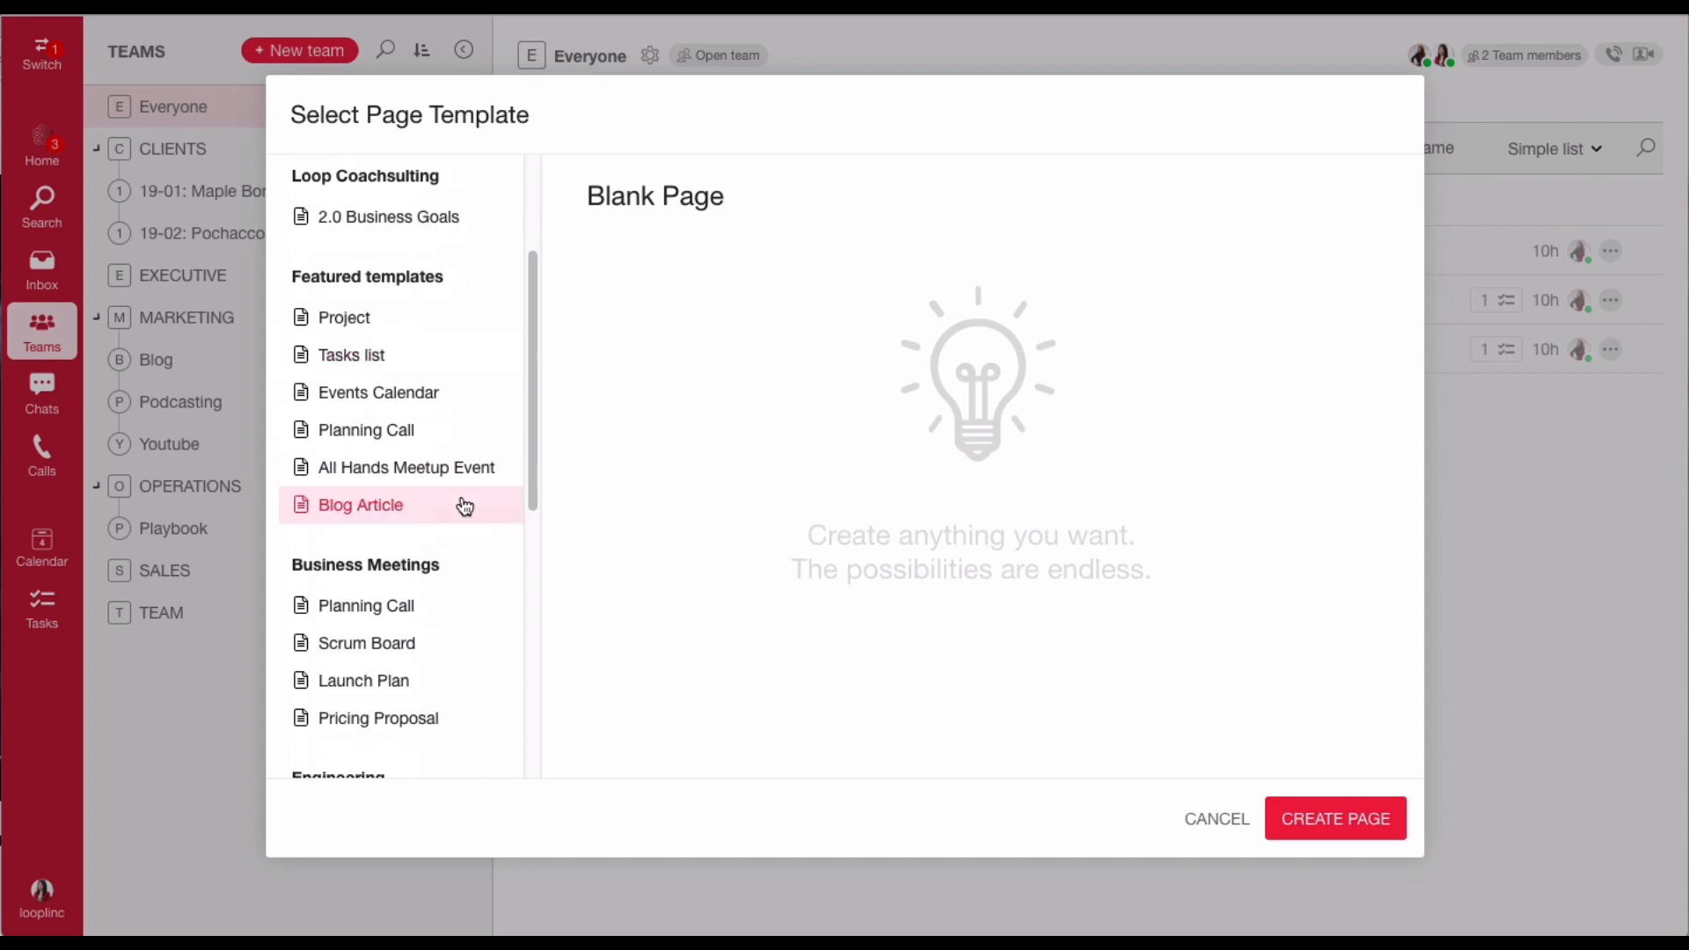
- Preview the Planning Call, Tasks list, Pricing Proposal and Engineering Guidelines templates, and leave the template selection without creating a page
click(454, 433)
click(438, 356)
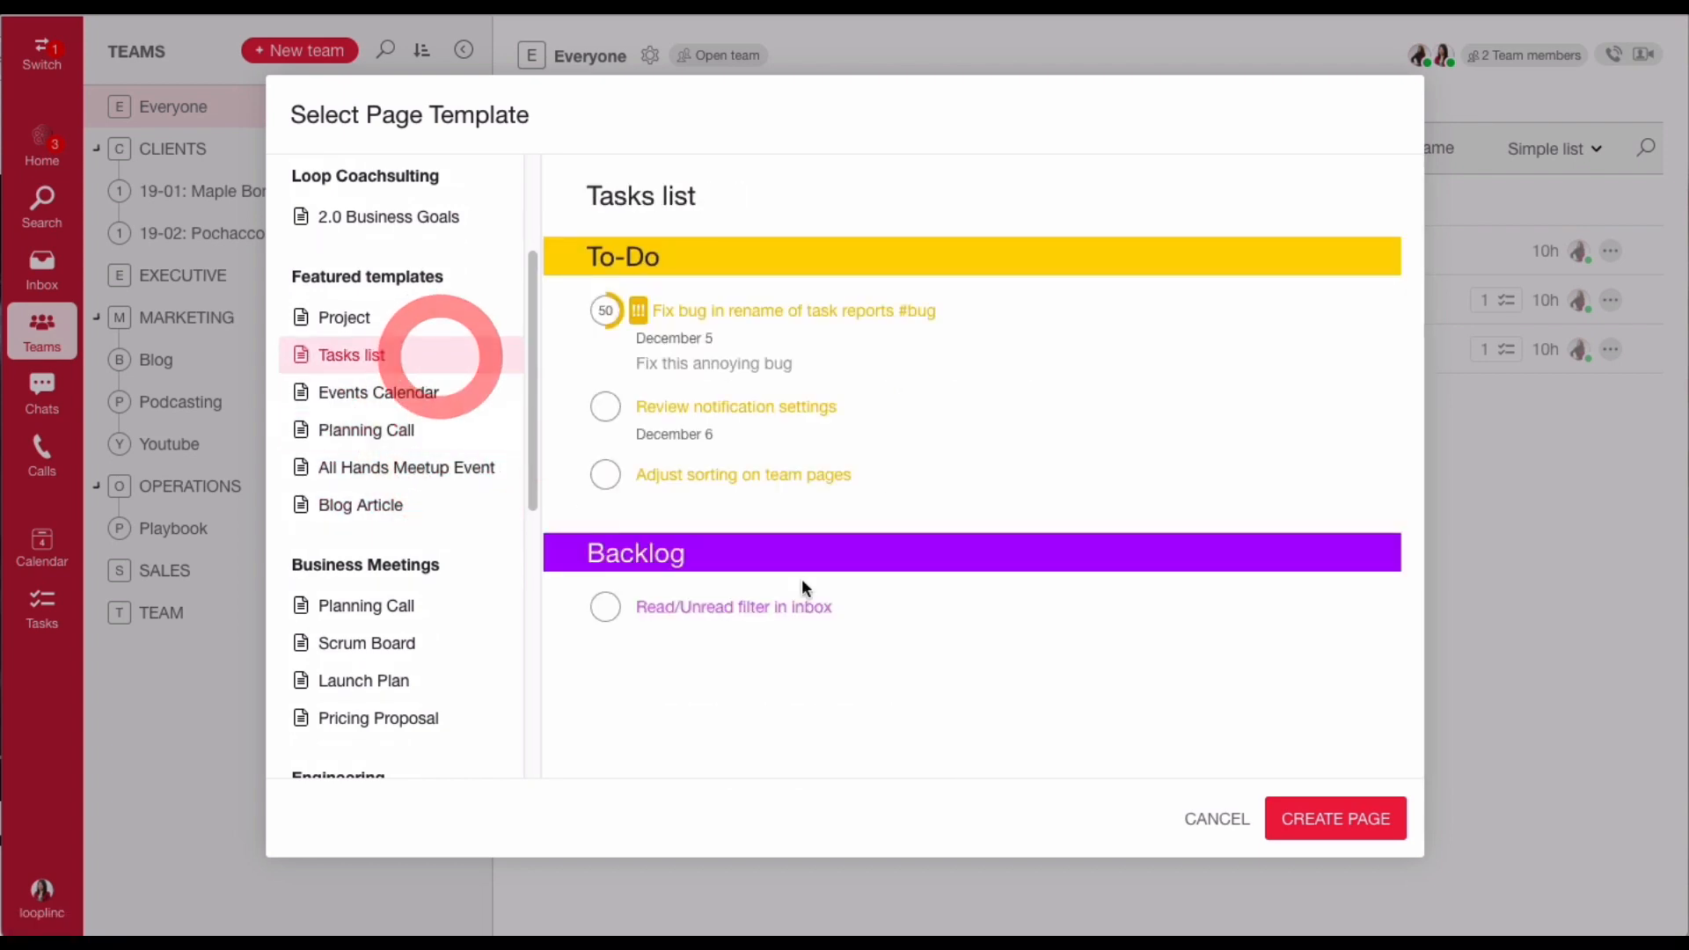
scroll(422, 527, down, 1)
click(426, 576)
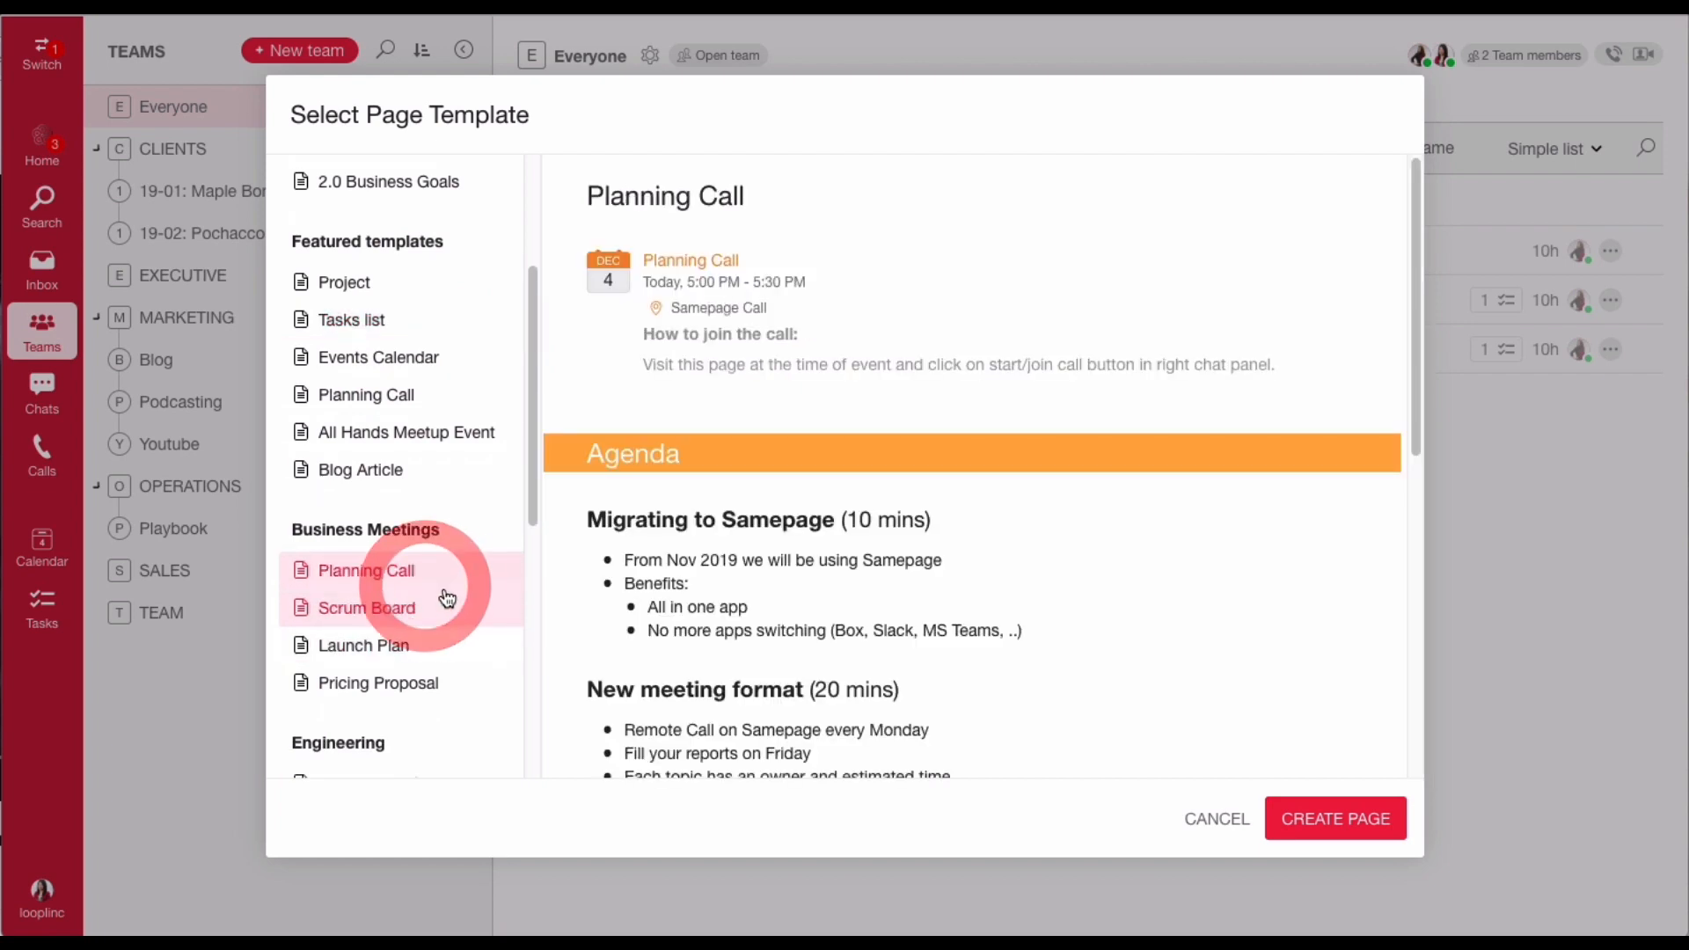
click(459, 684)
scroll(457, 684, down, 2)
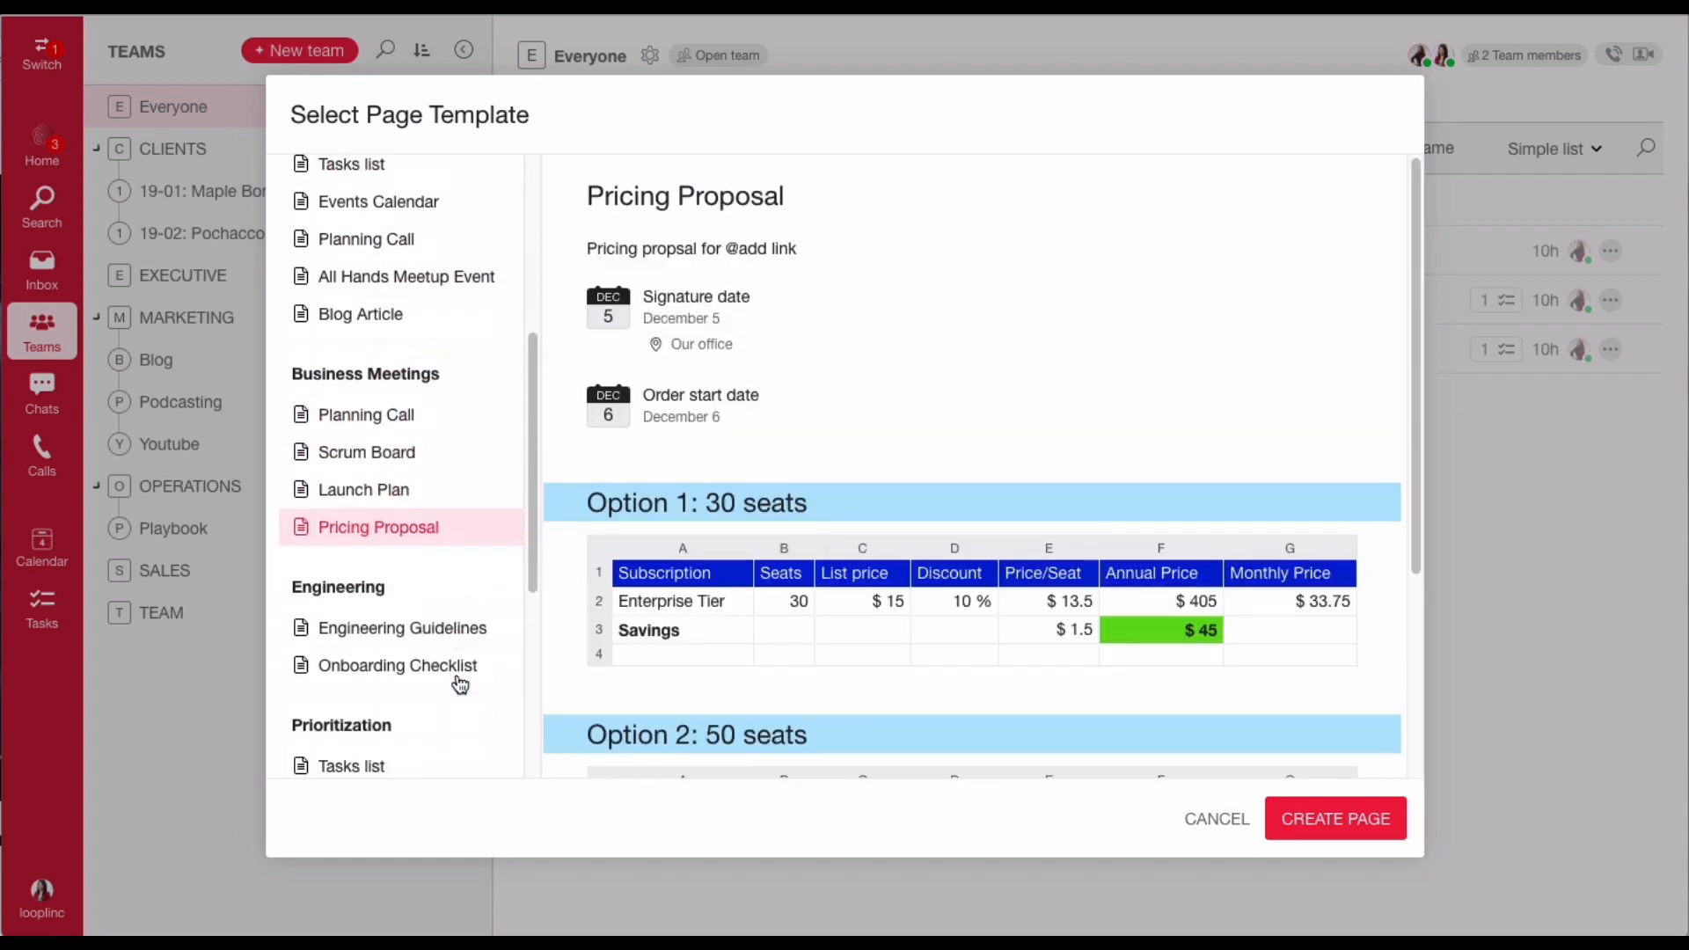
click(472, 625)
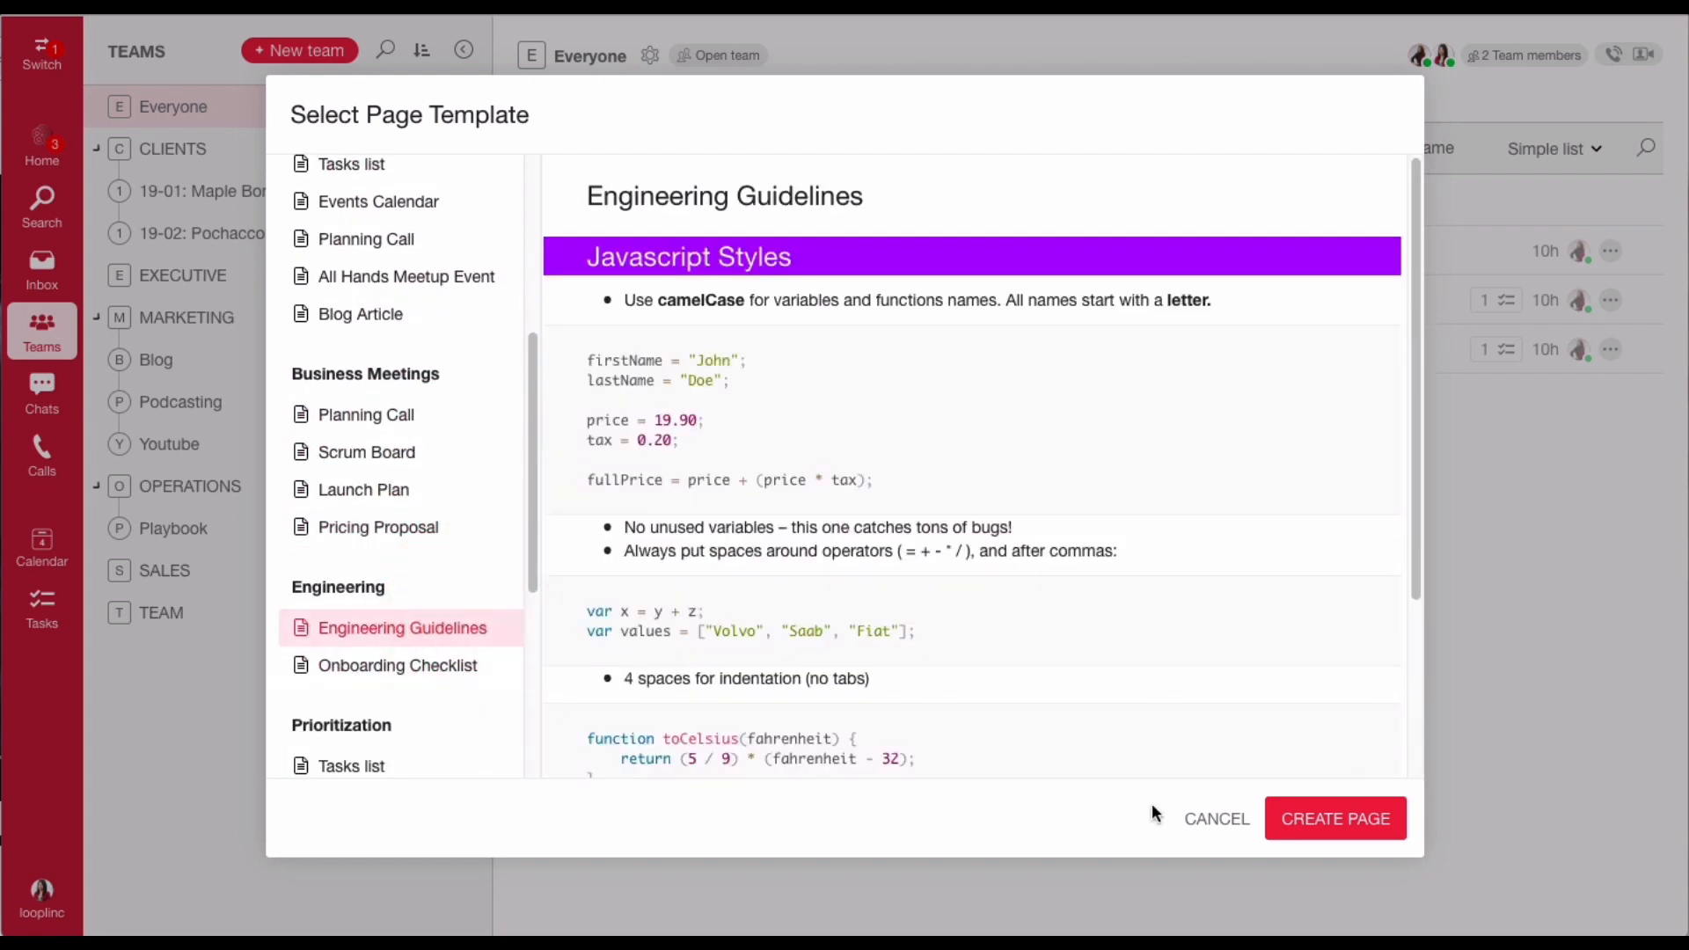
click(1207, 818)
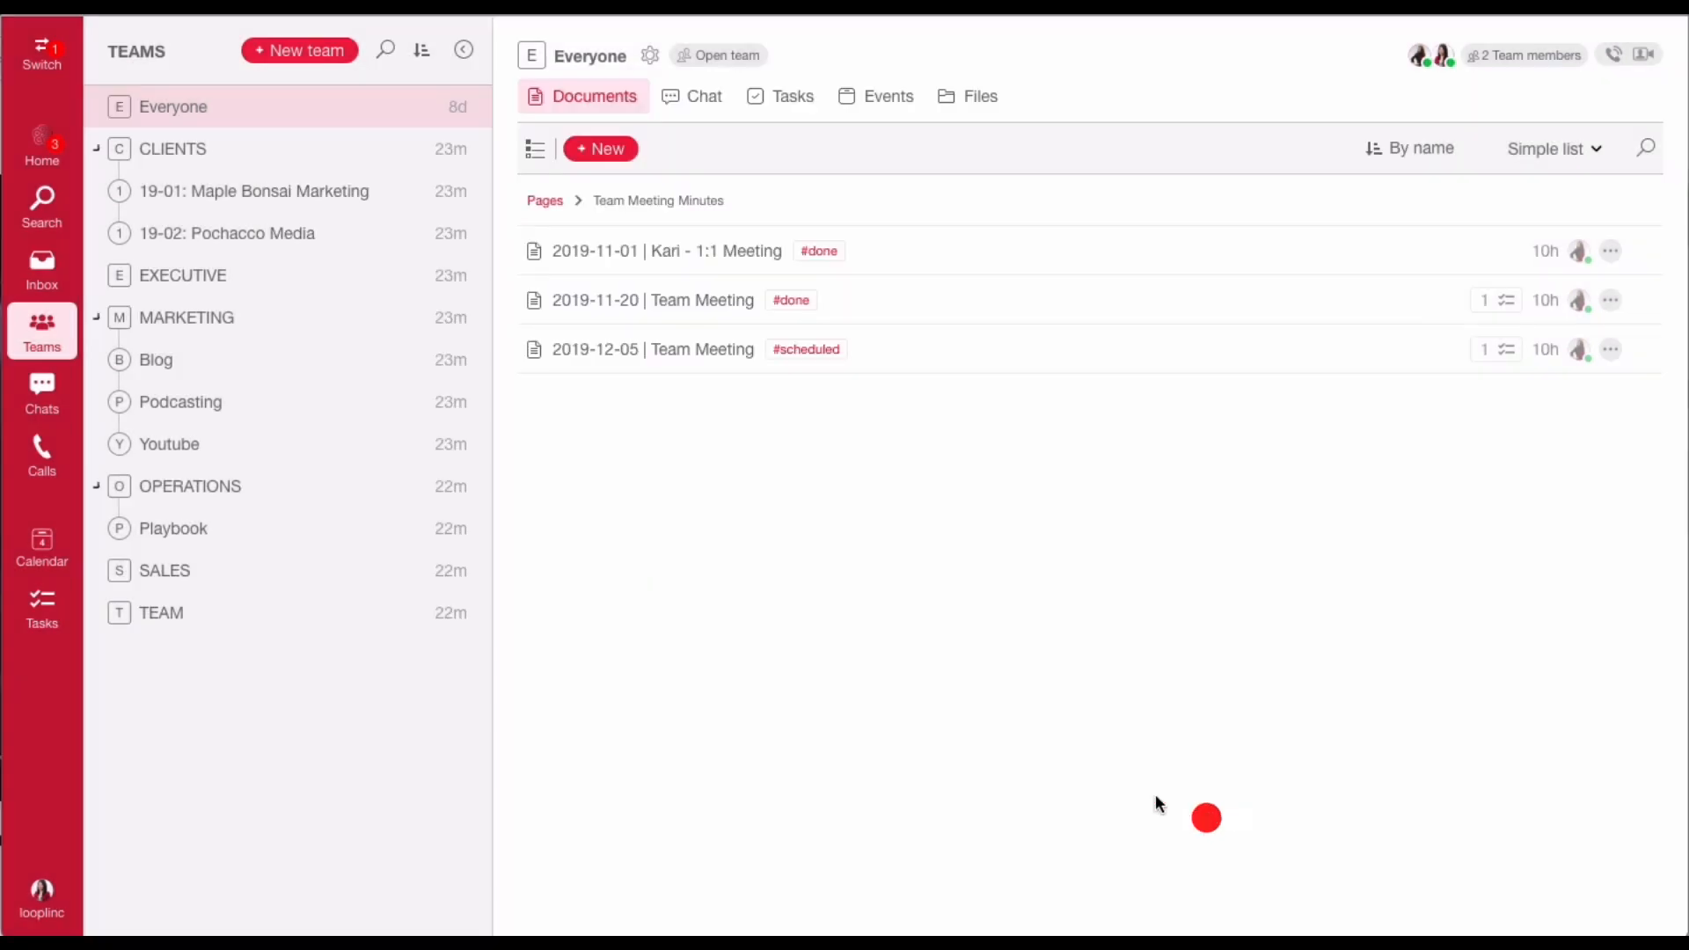
- Create a blank task board in the Team Meeting Minutes folder and title it "Scrum Board"
click(628, 164)
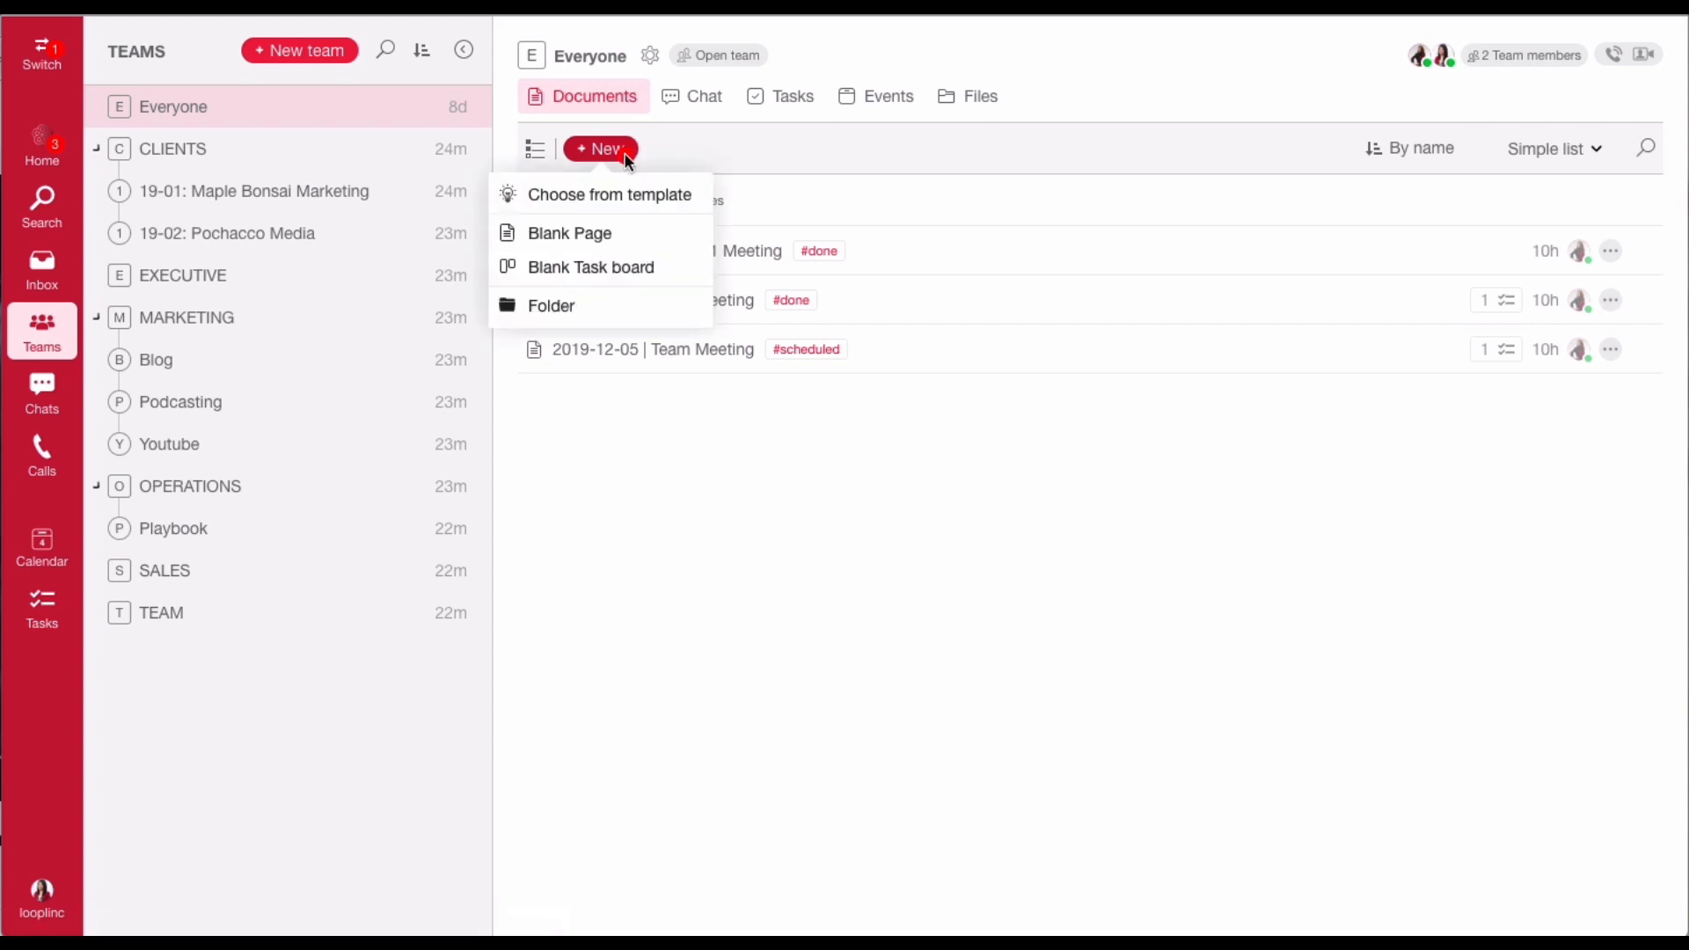
click(643, 280)
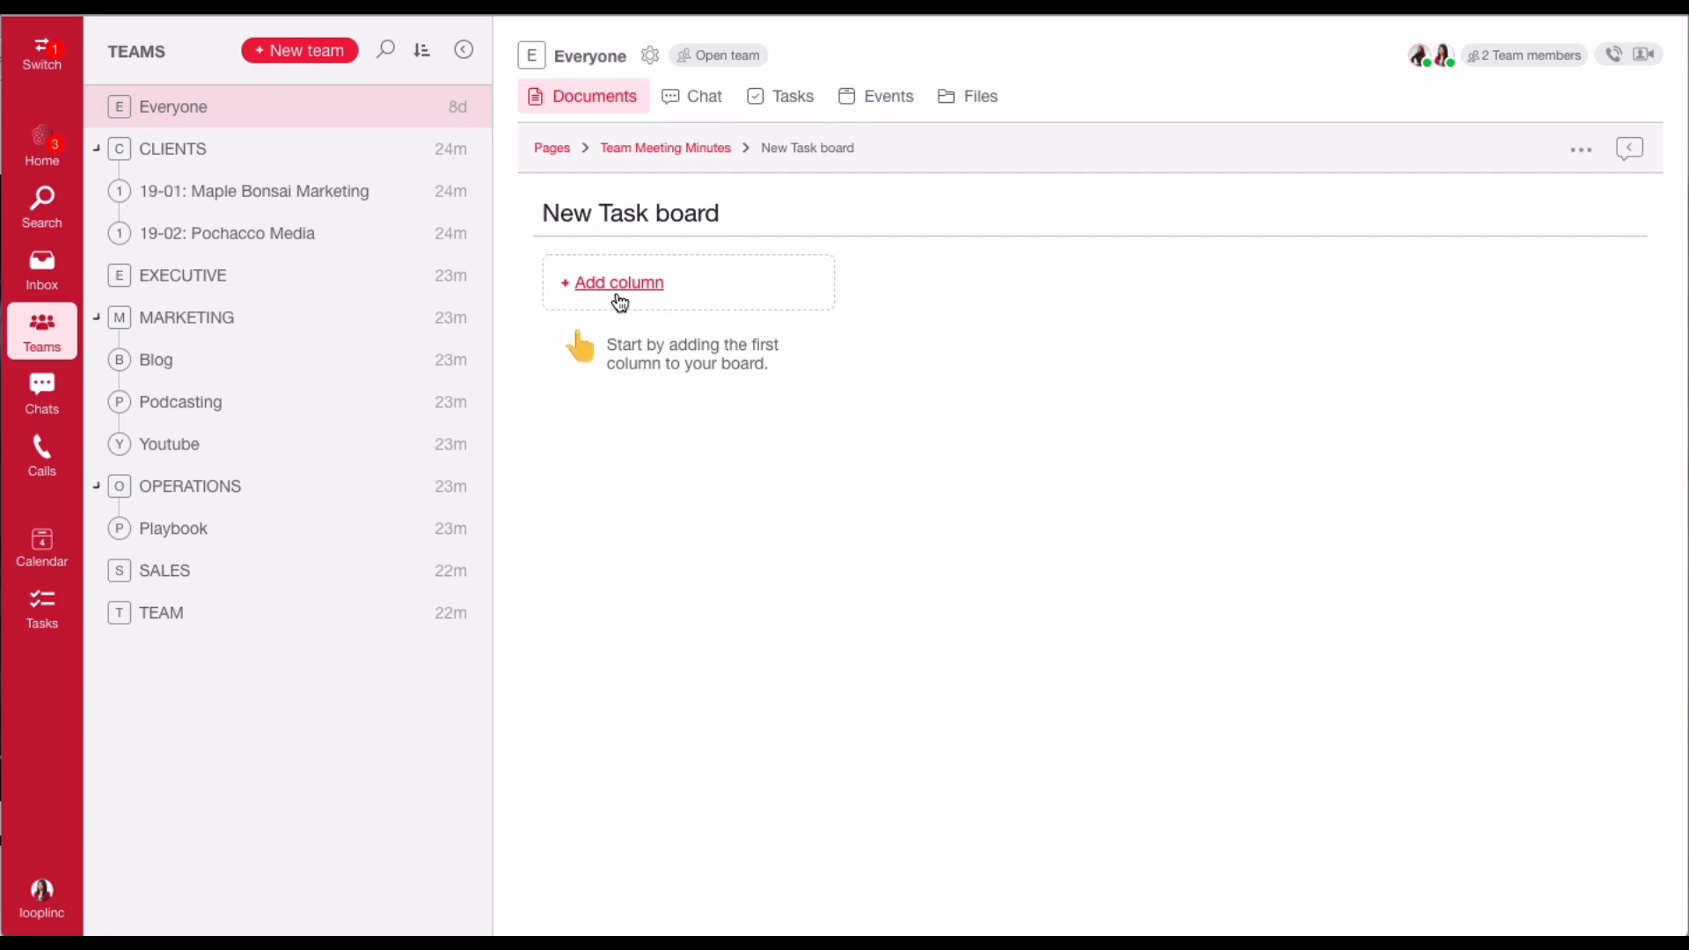
key(super+a)
text(Scrum A)
key(BackSpace)
text(Board)
- Add the columns CAPTURED, IN PROGRESS and DONE to the Scrum Board
click(659, 282)
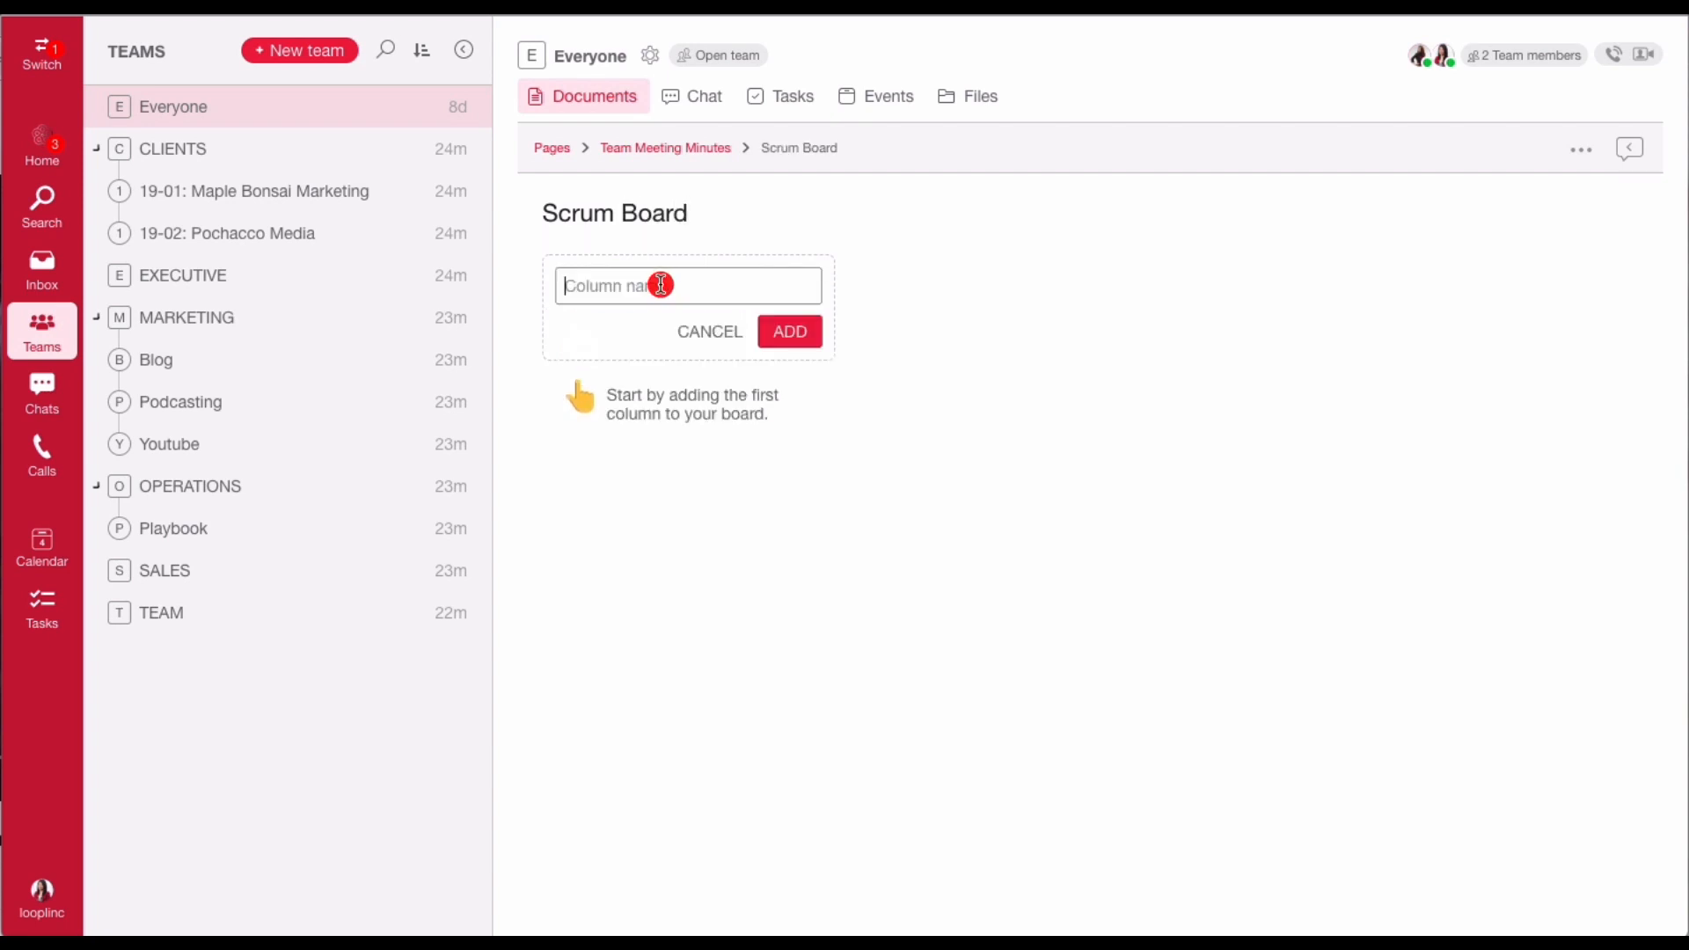
text(CAPTURED)
key(Return)
text(IN PROGRESS)
key(Return)
text(DONE)
key(Return)
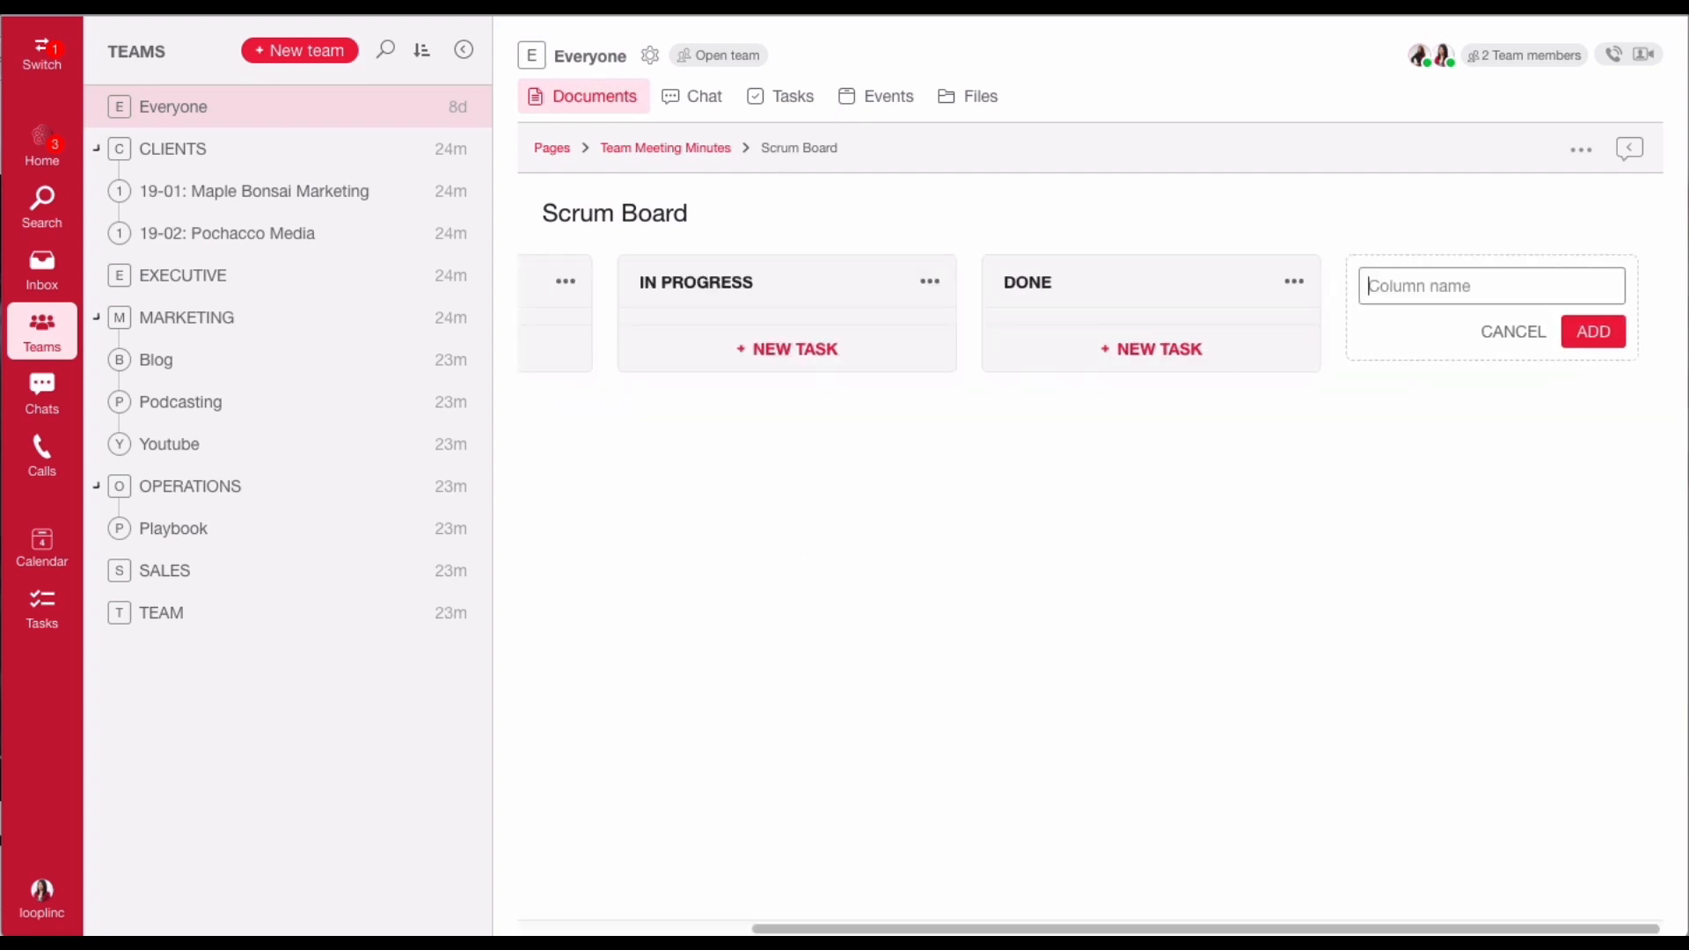
drag(871, 930, 563, 929)
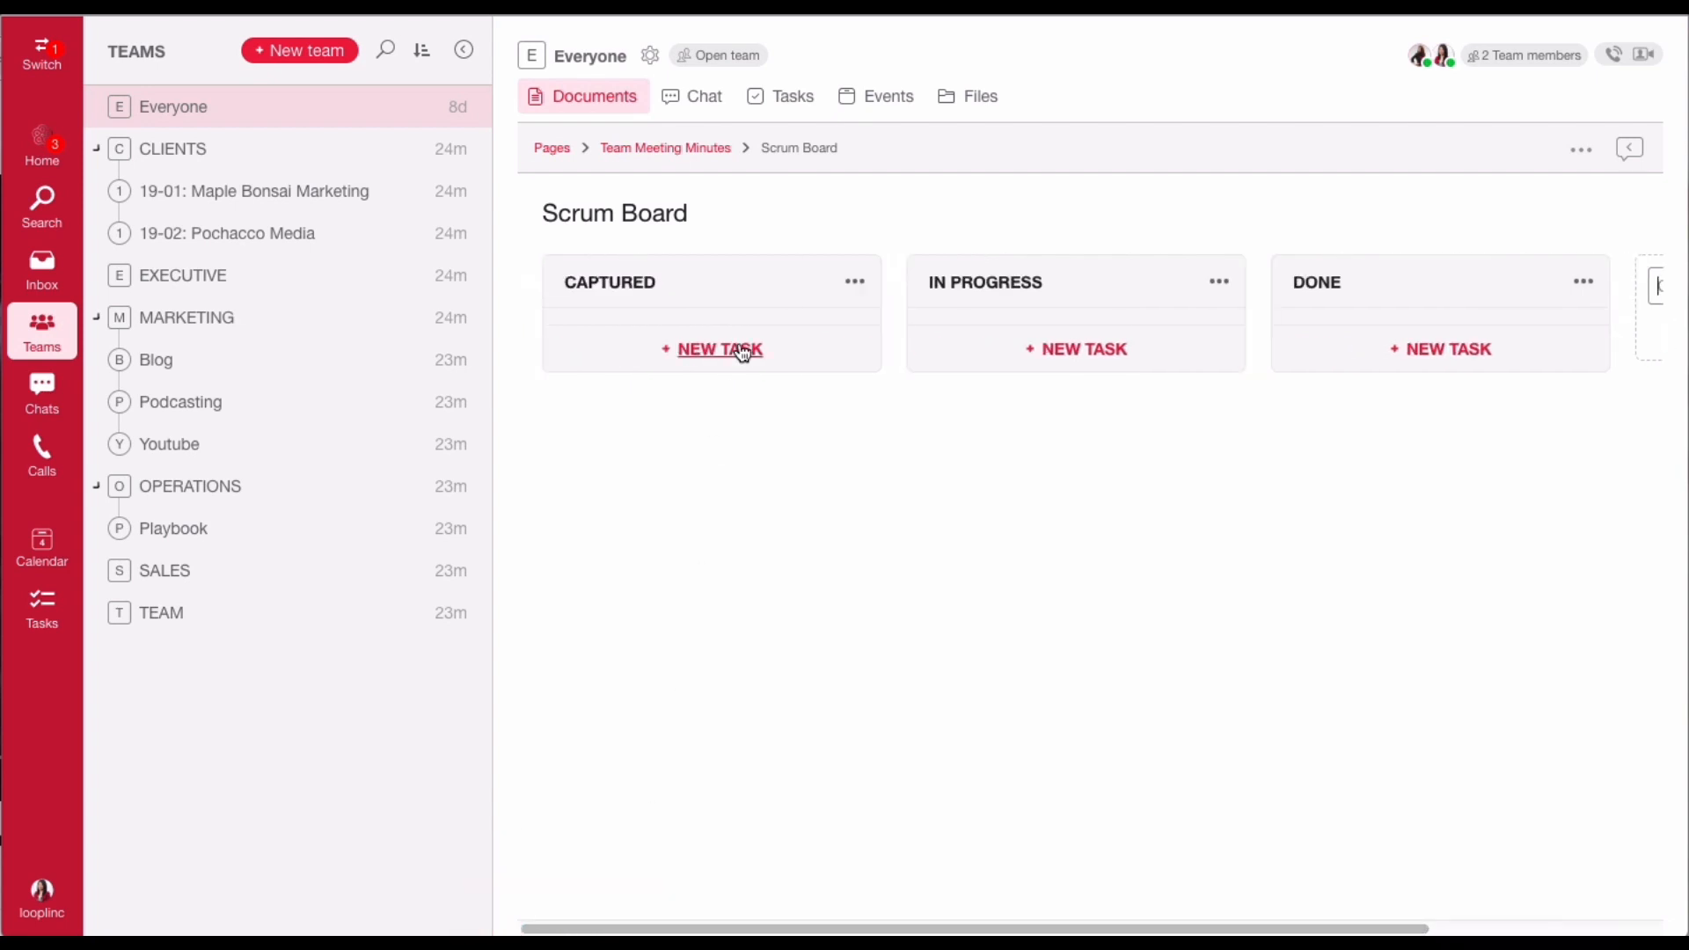
- Check the options available for the Scrum Board and go back to the Team Meeting Minutes folder
click(1580, 149)
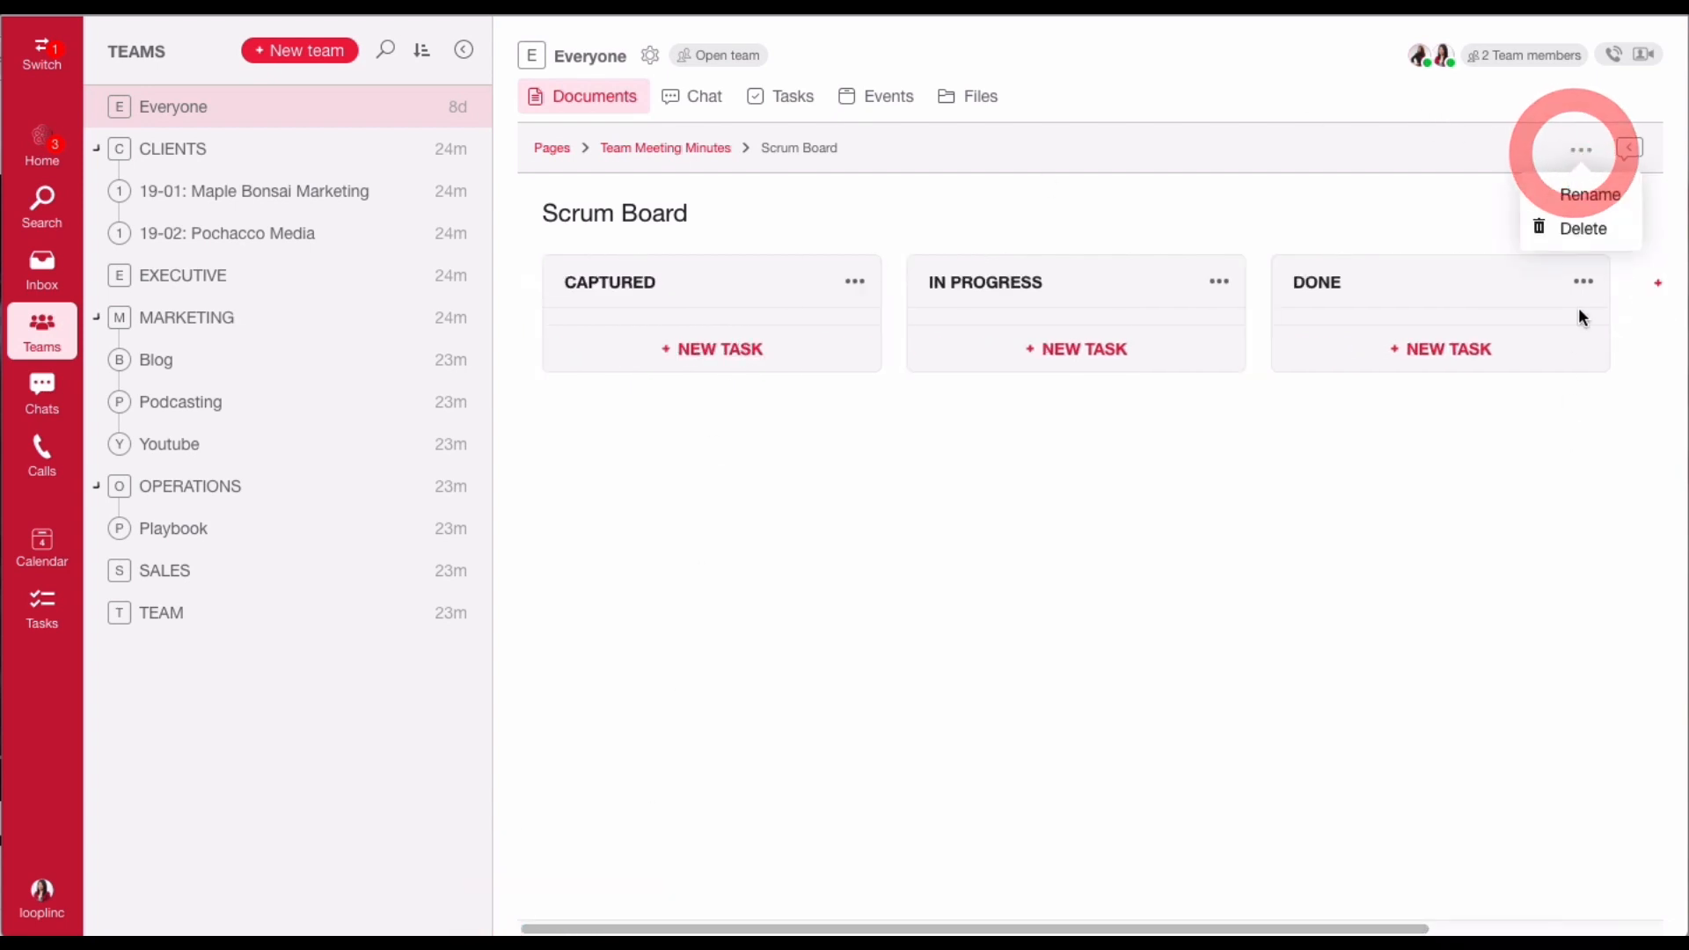
click(1233, 217)
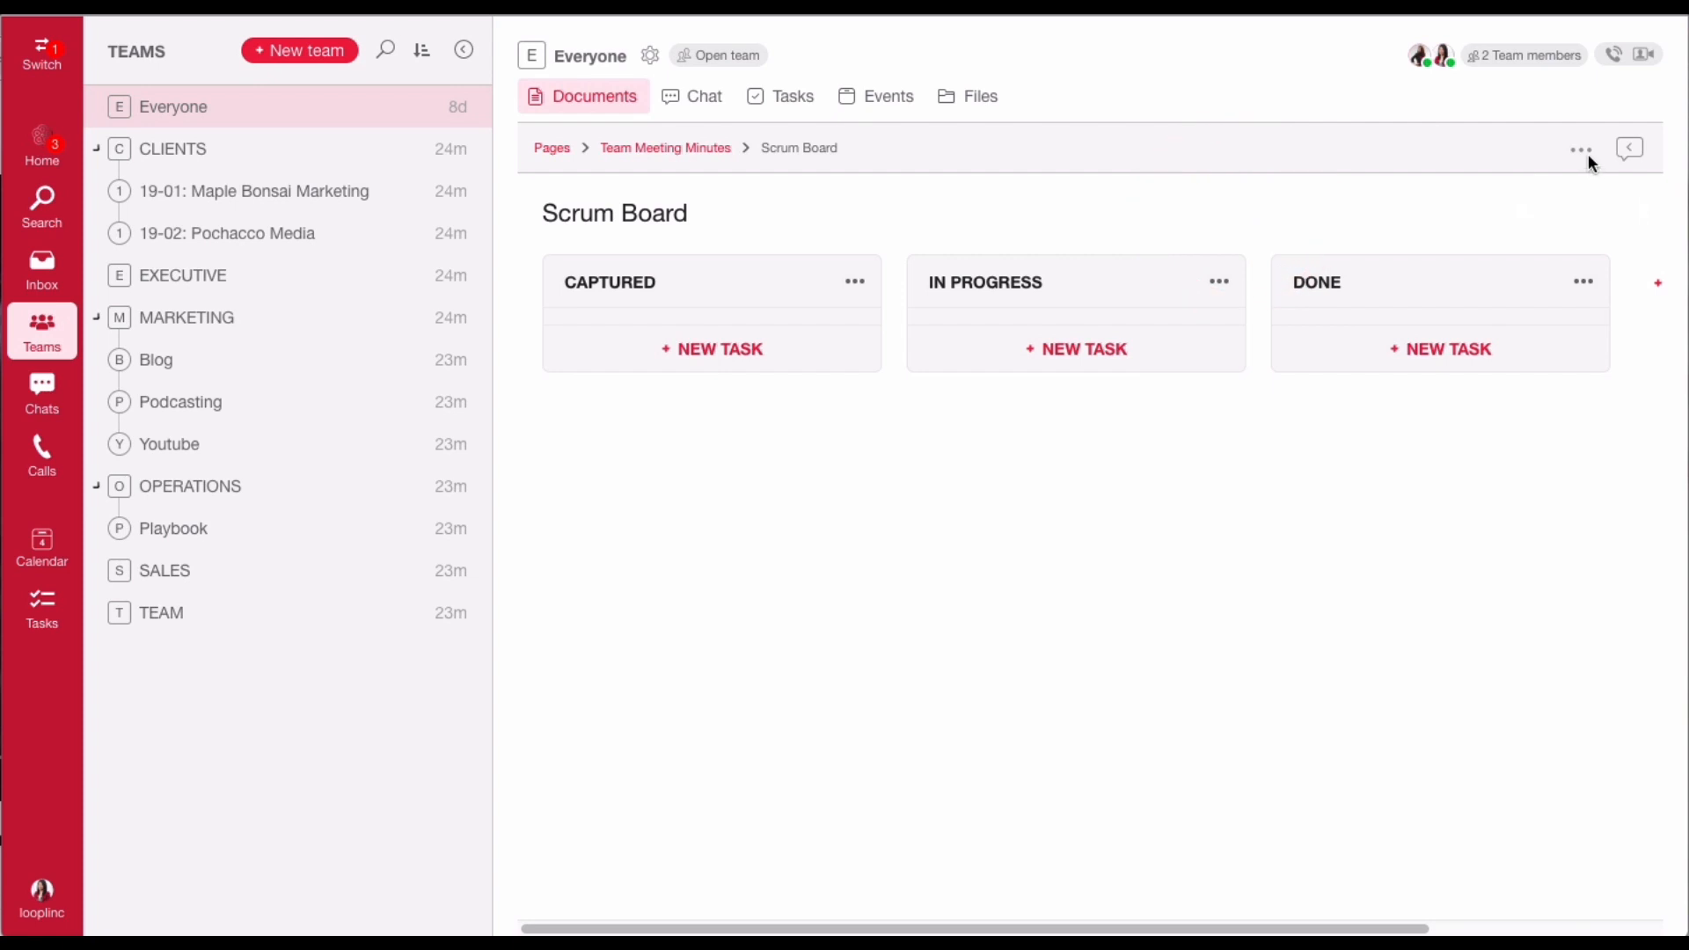
click(704, 160)
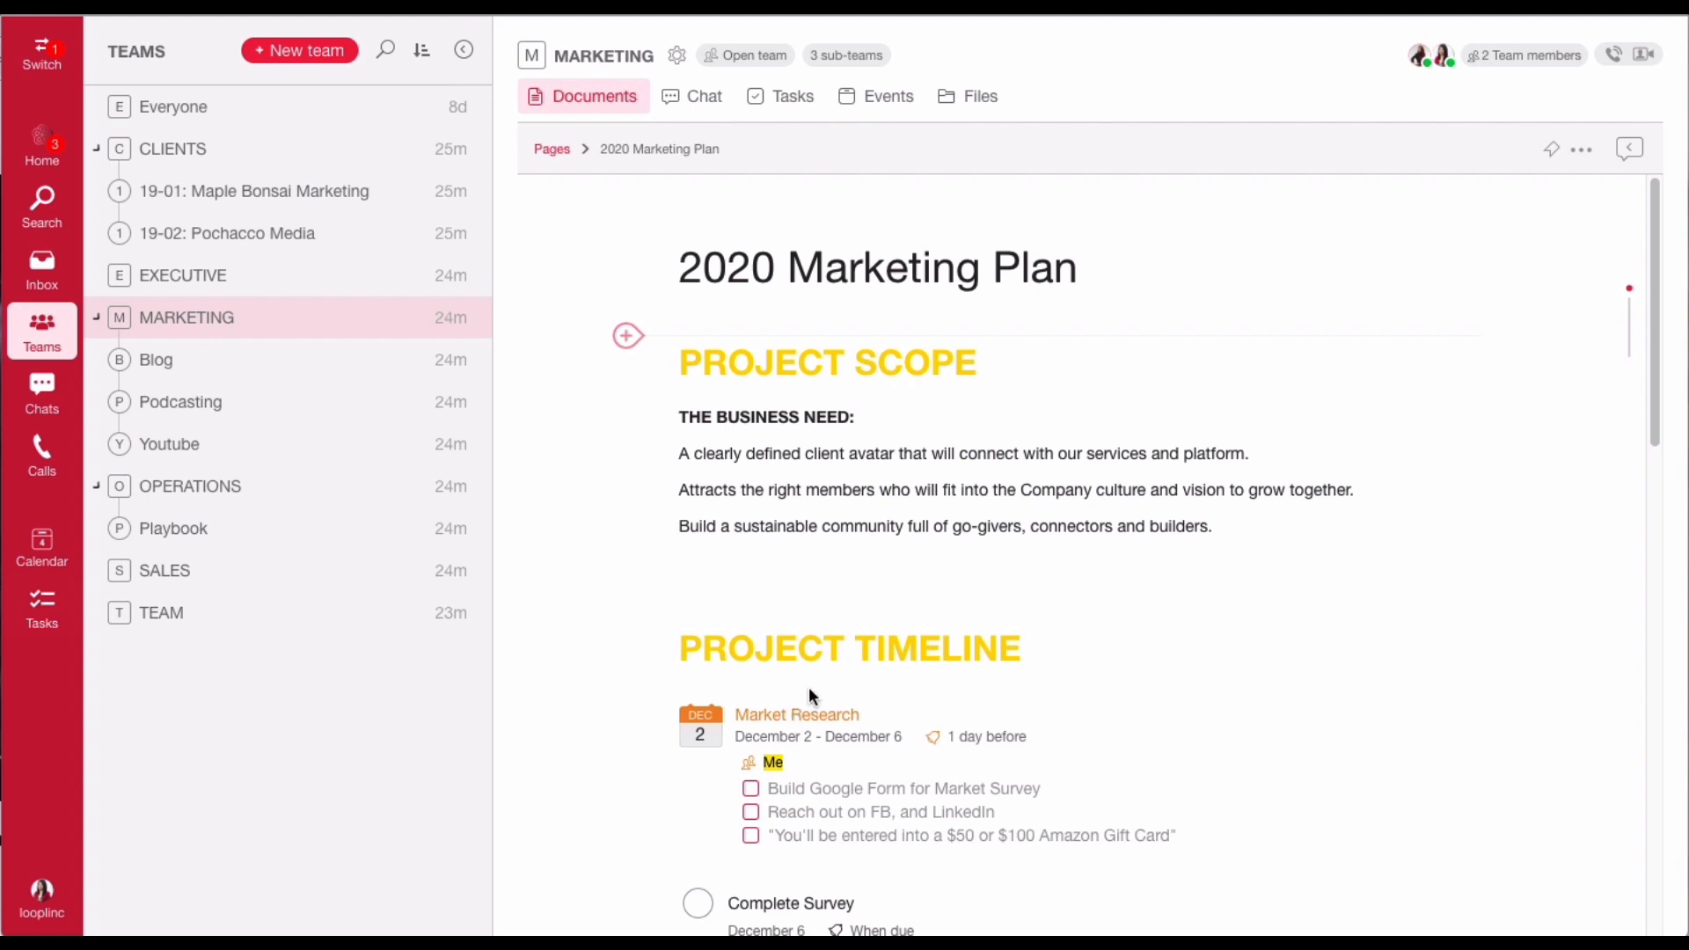
- Read through the project scope and the whole project timeline of the MARKETING team's 2020 Marketing Plan page
scroll(888, 636, down, 1)
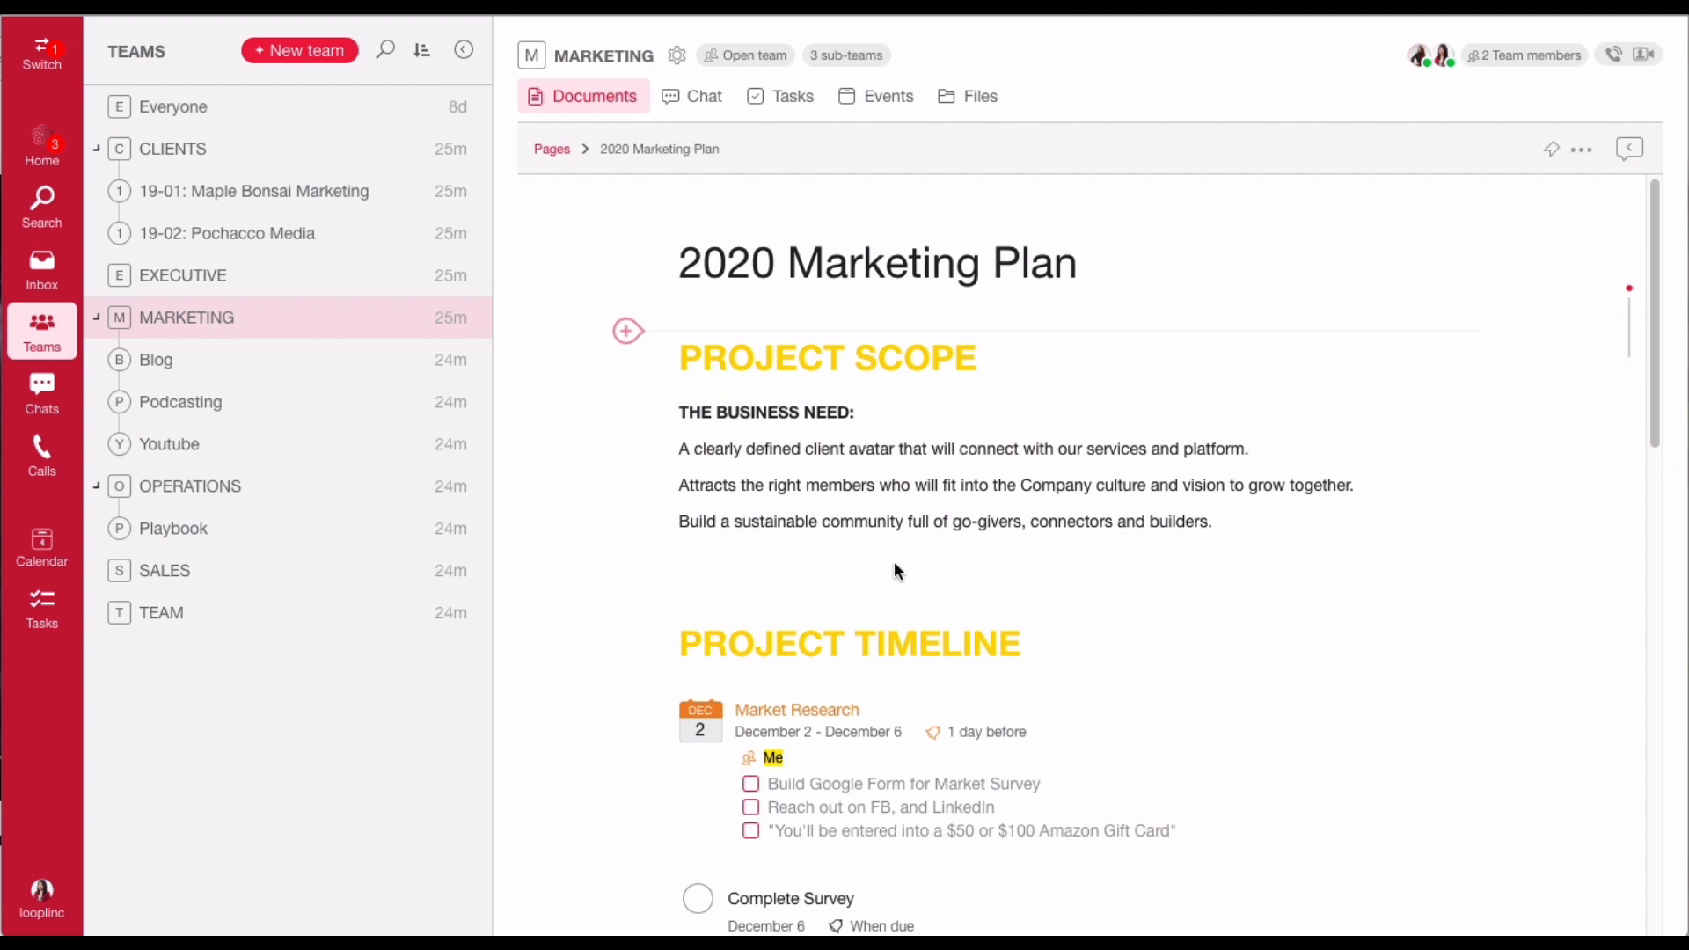
scroll(894, 576, down, 12)
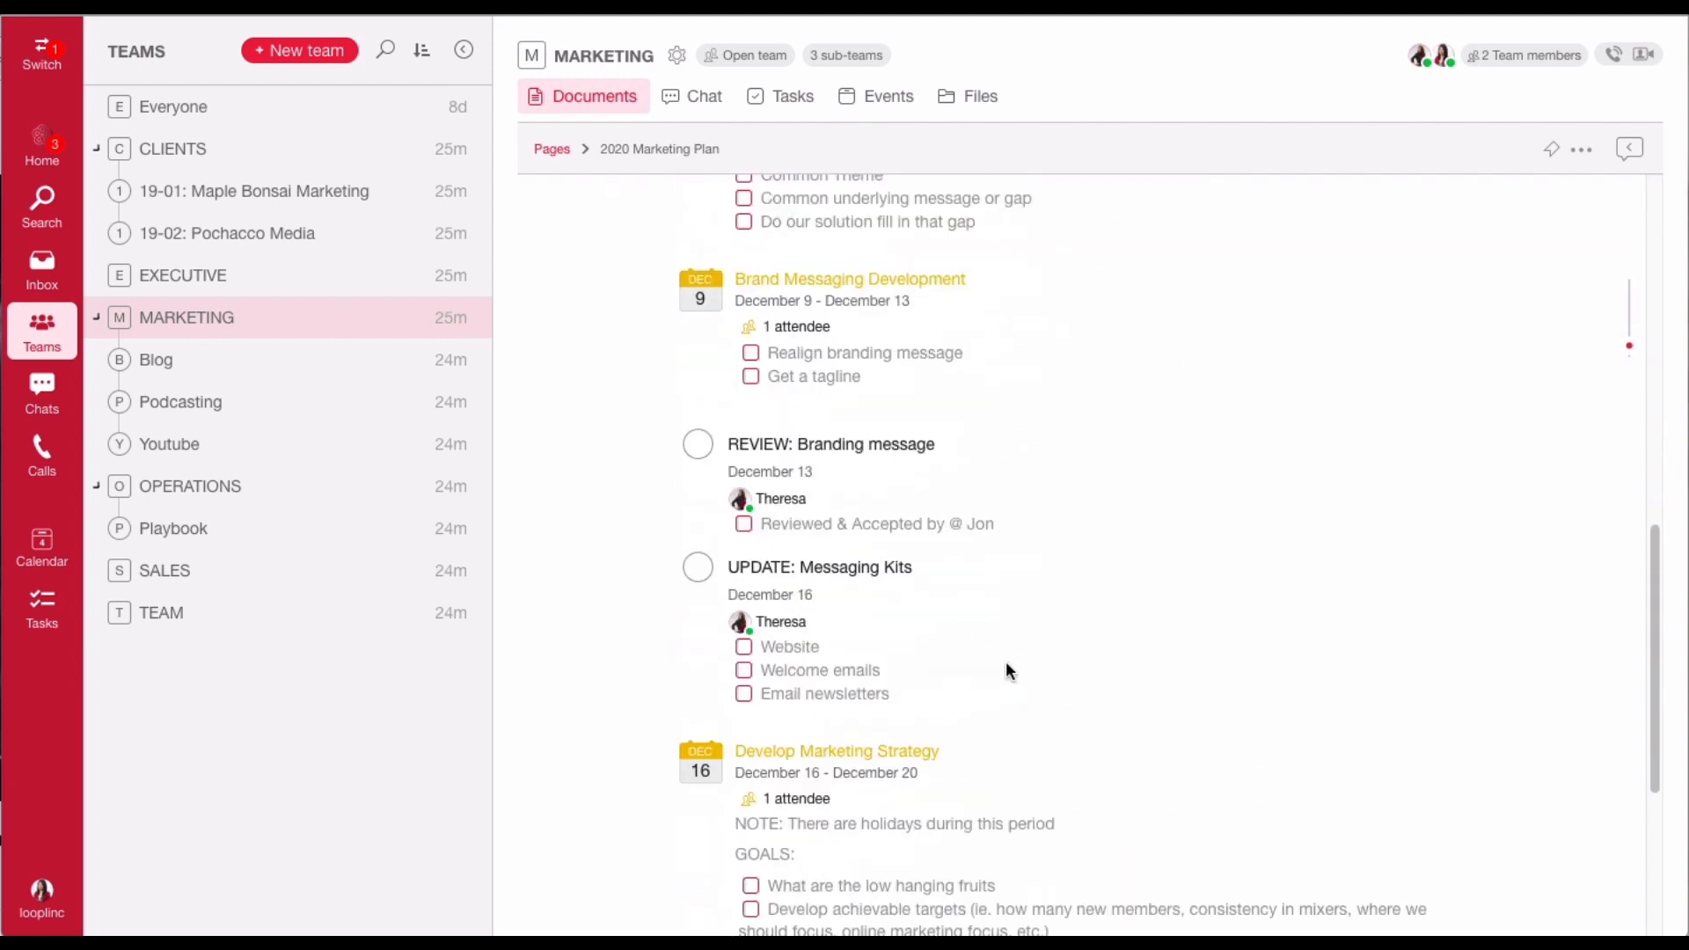
scroll(1007, 669, down, 4)
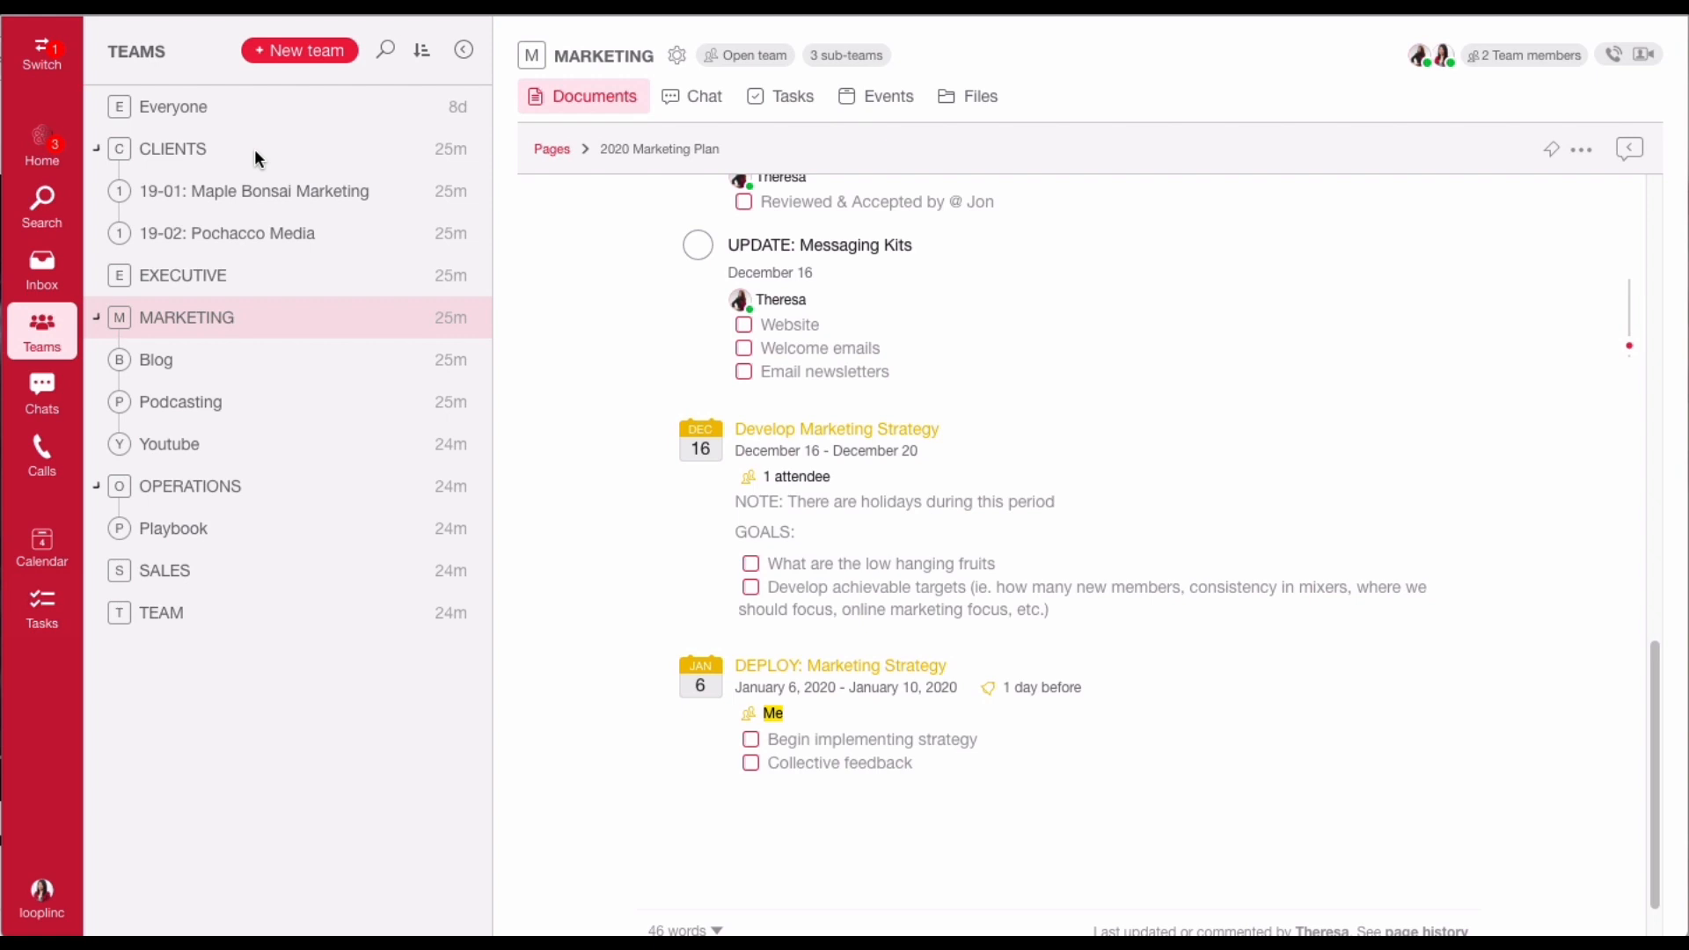
- Open the Everyone team's 2. Best Practices page, read through it, and return to the team's document list
click(293, 125)
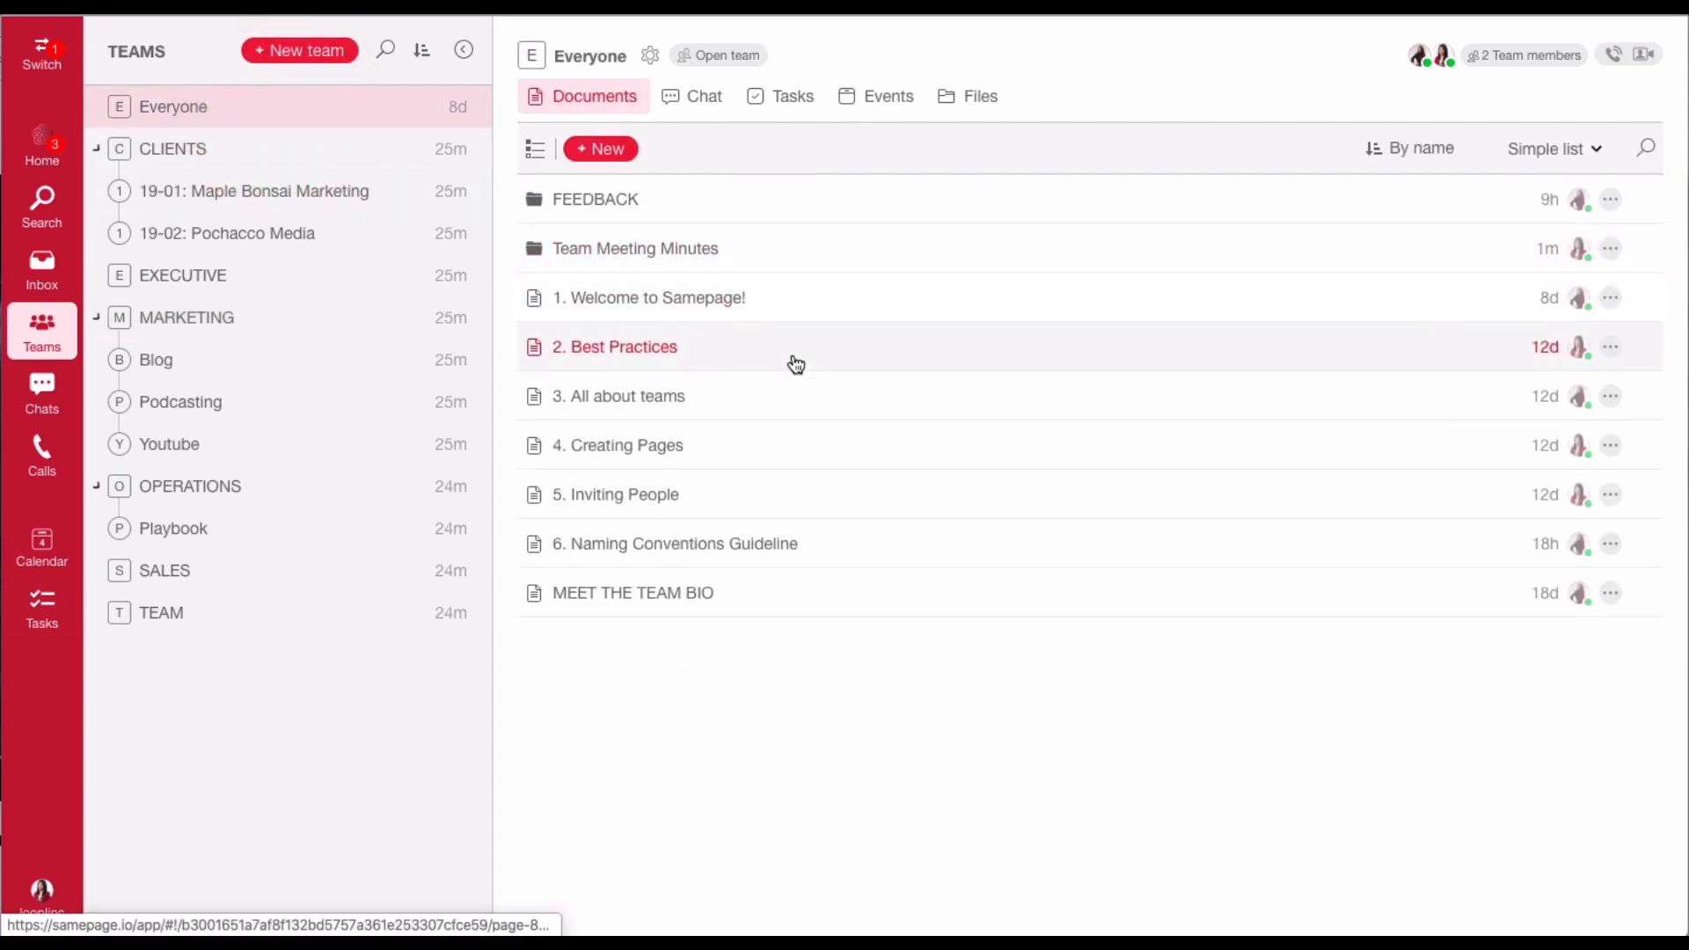
click(793, 361)
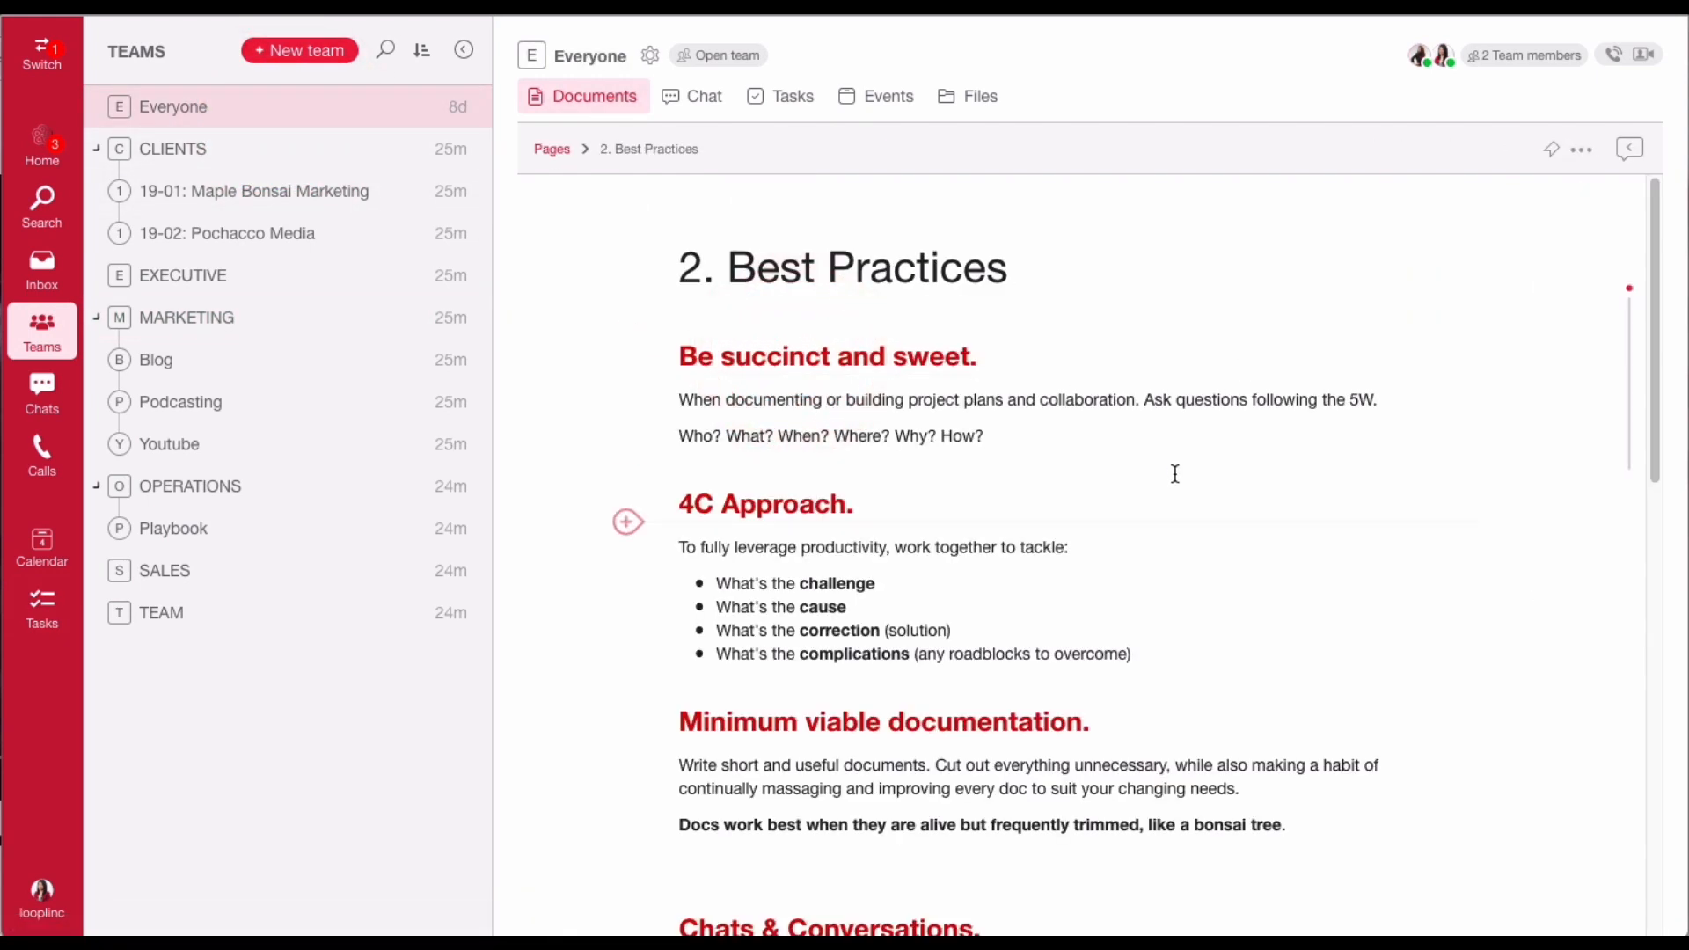
scroll(1175, 472, down, 10)
scroll(995, 569, down, 3)
scroll(995, 569, up, 15)
click(553, 149)
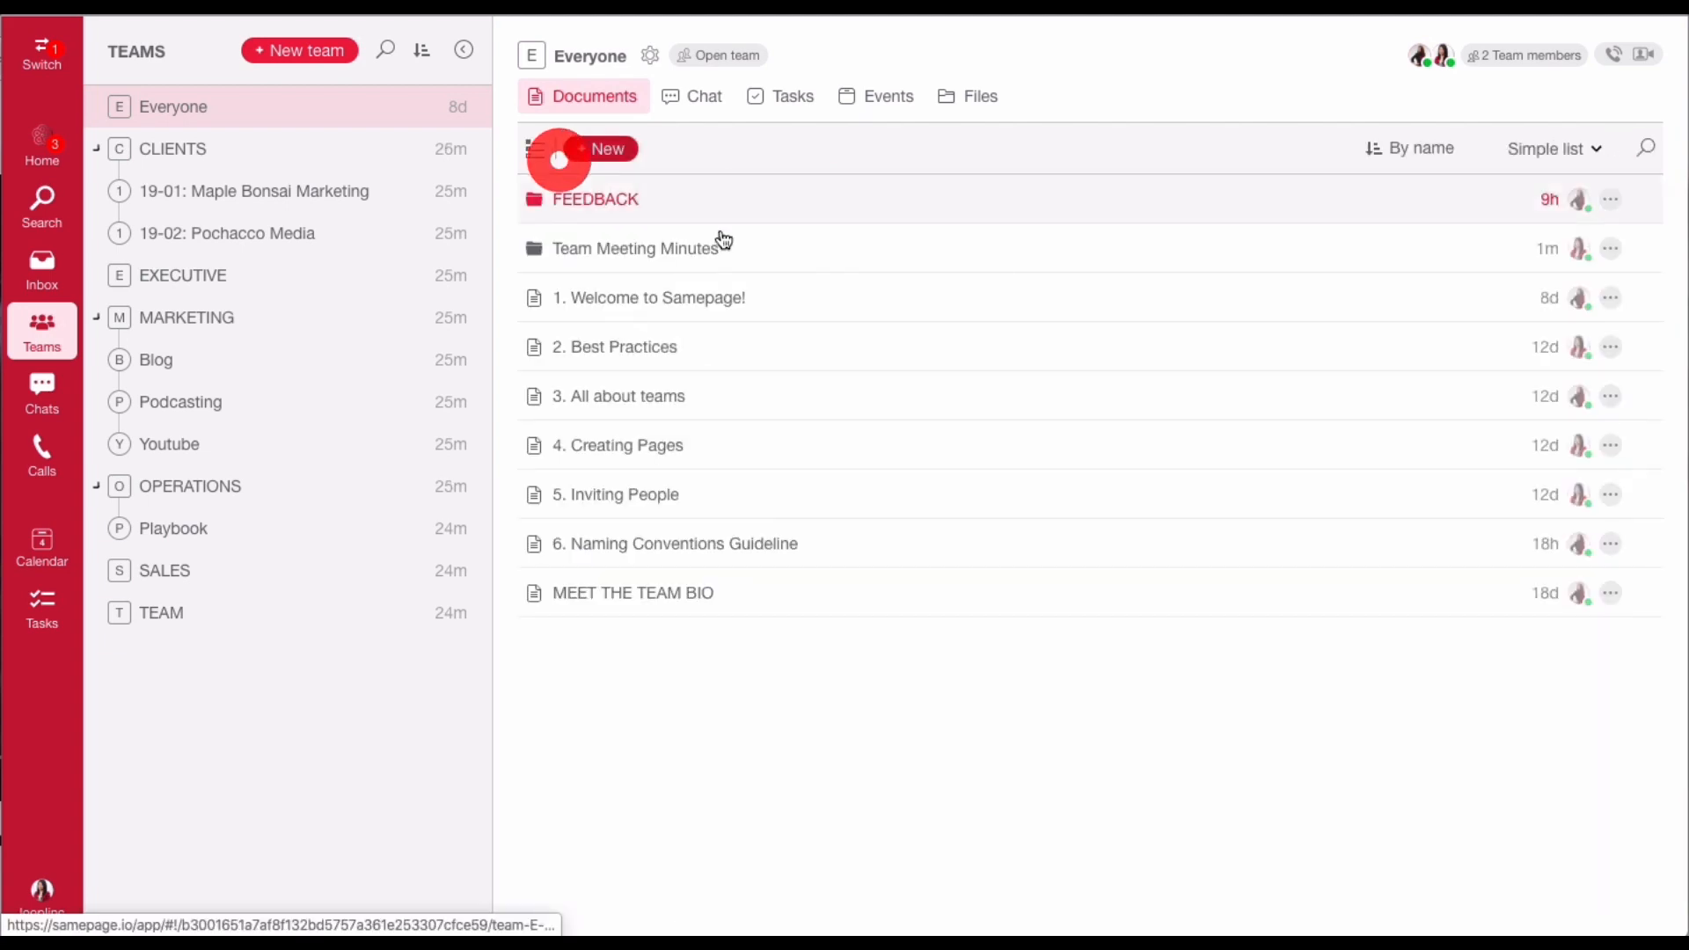
- Look through the Everyone team's Team Meeting Minutes folder, MARKETING's .Objectives & Key Results page and the Podcasting sub-team's .[TEMPLATE] Podcast Workflow page
click(792, 257)
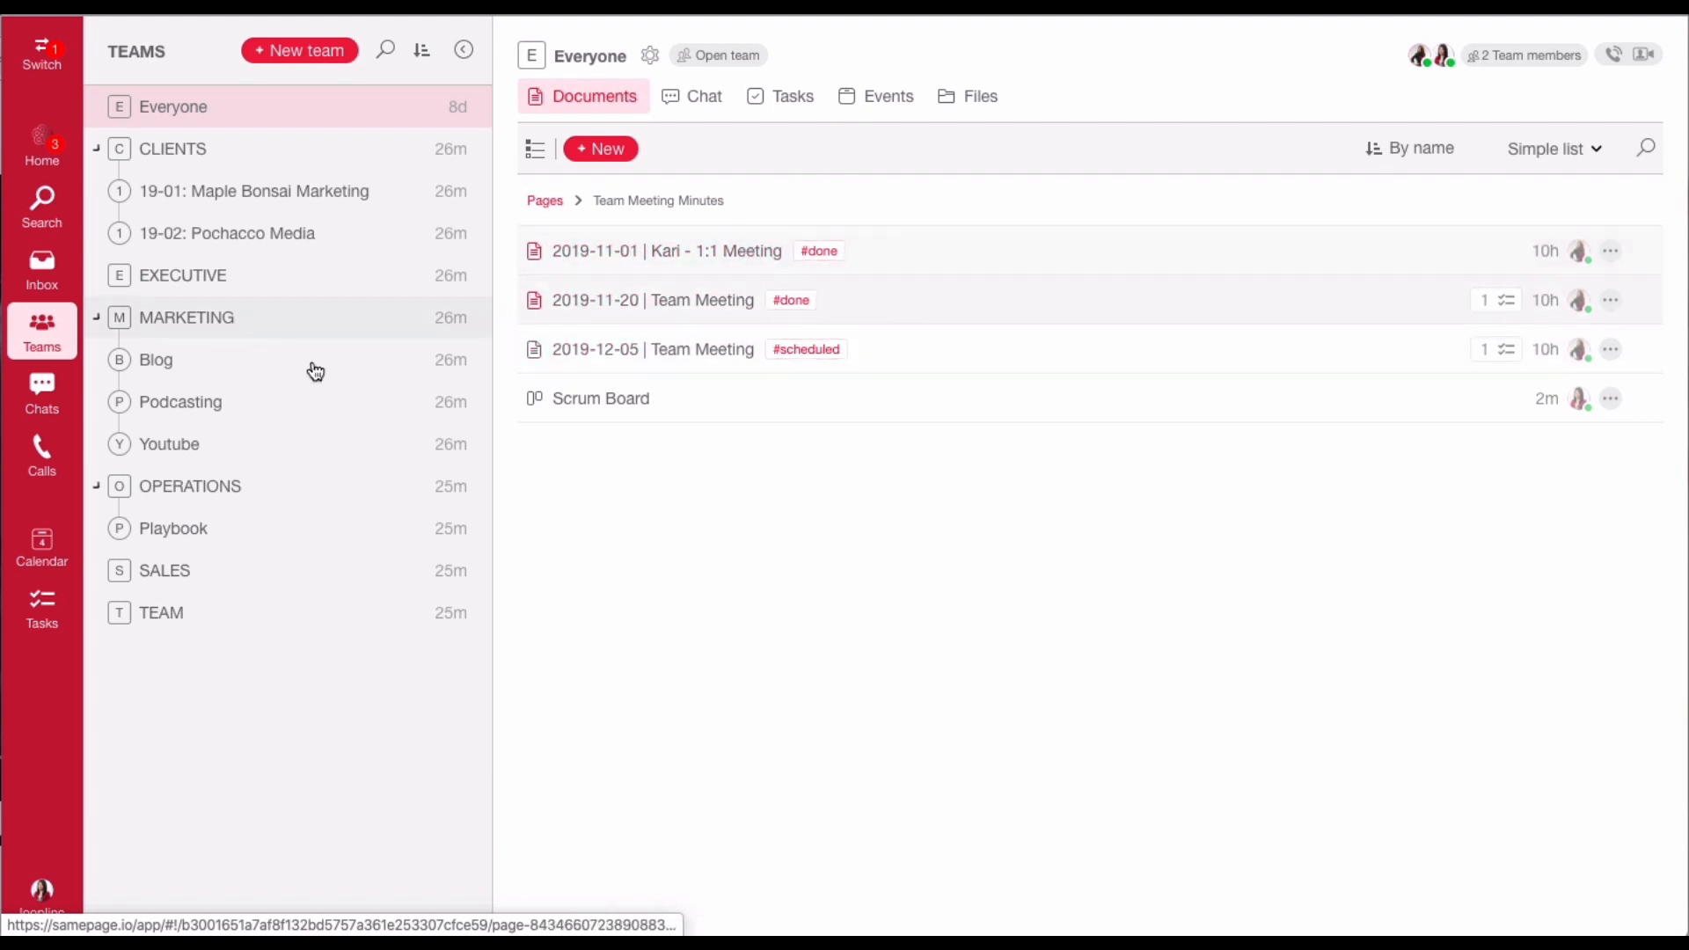
click(303, 332)
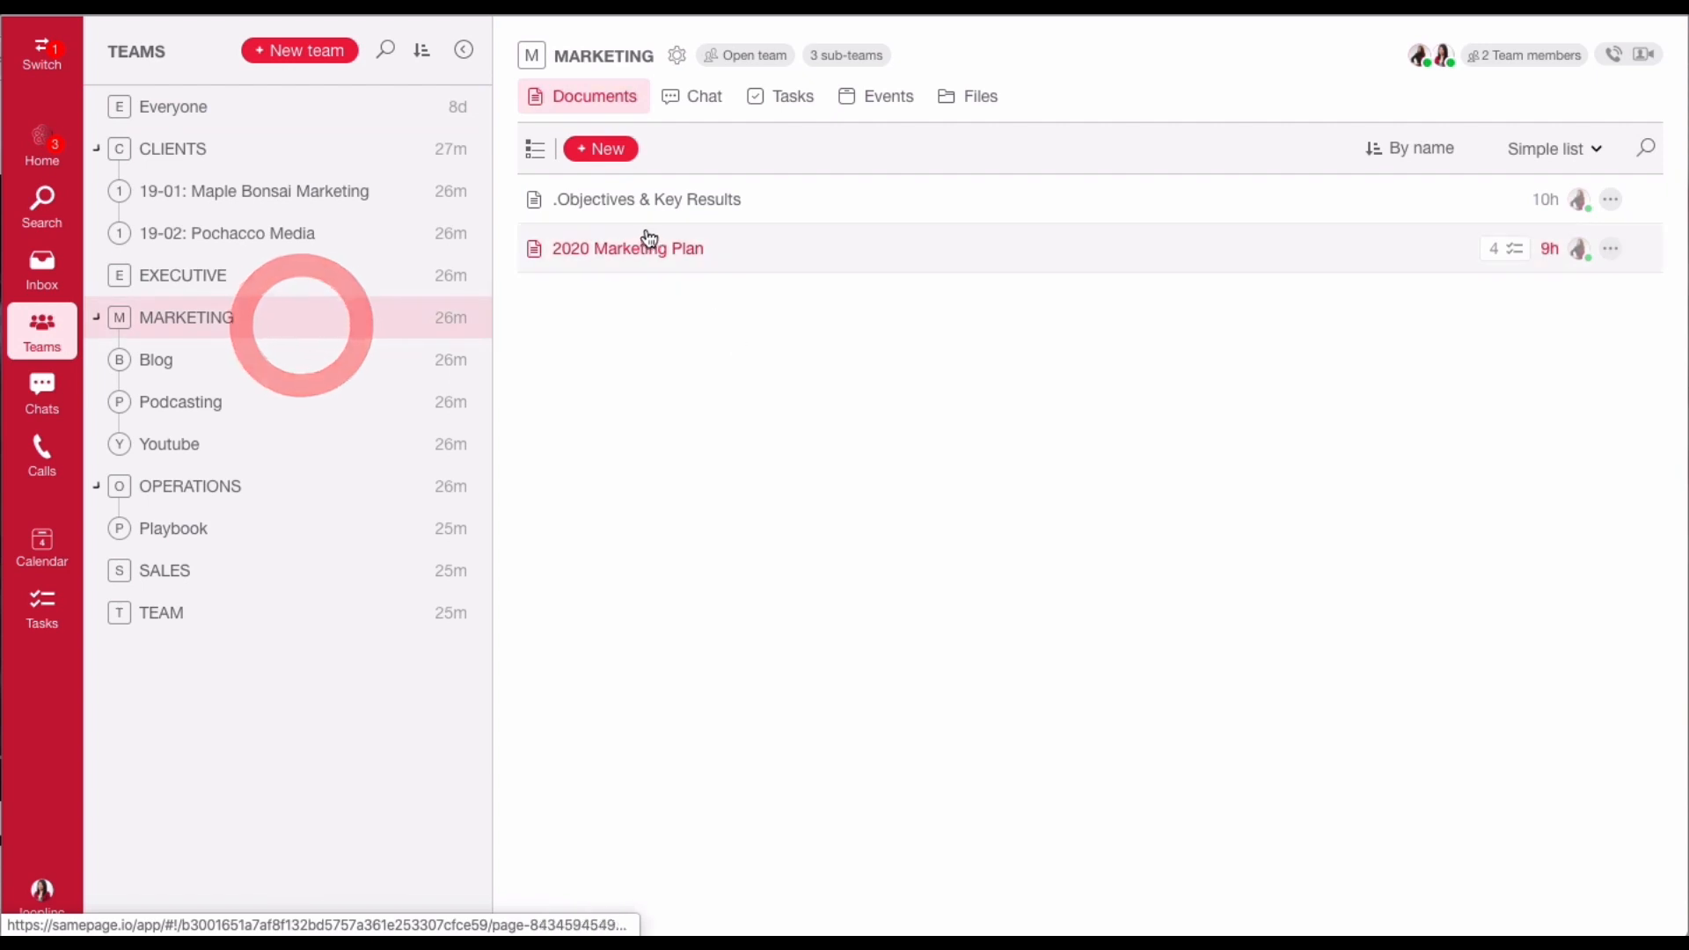
click(752, 205)
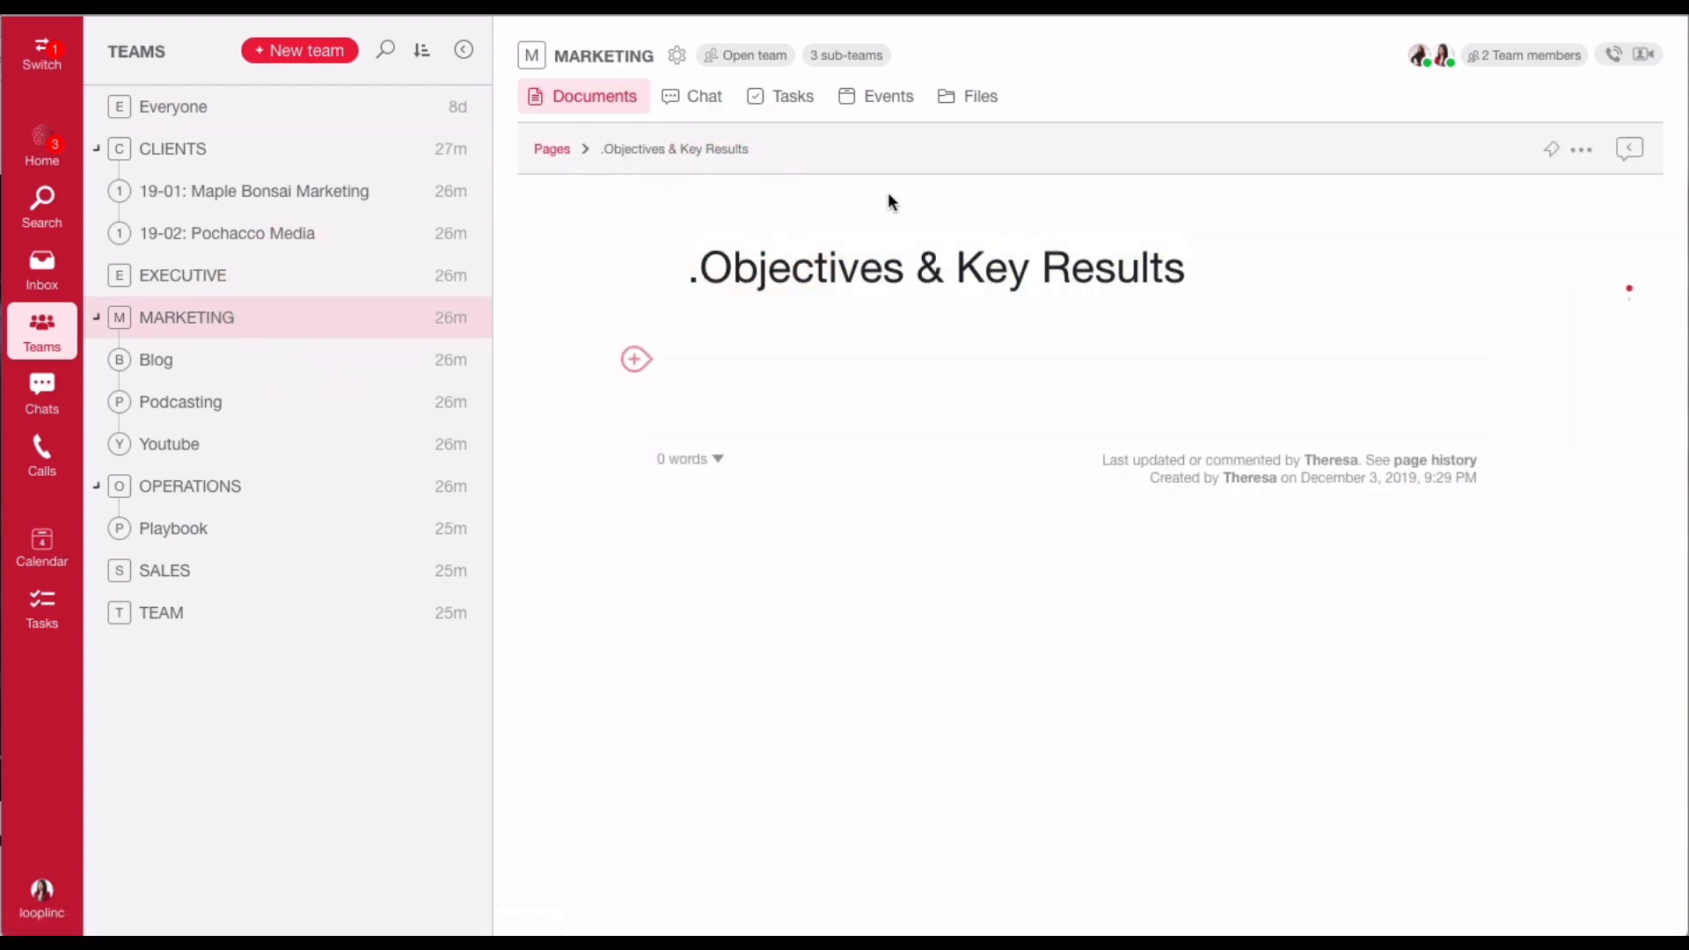
click(265, 464)
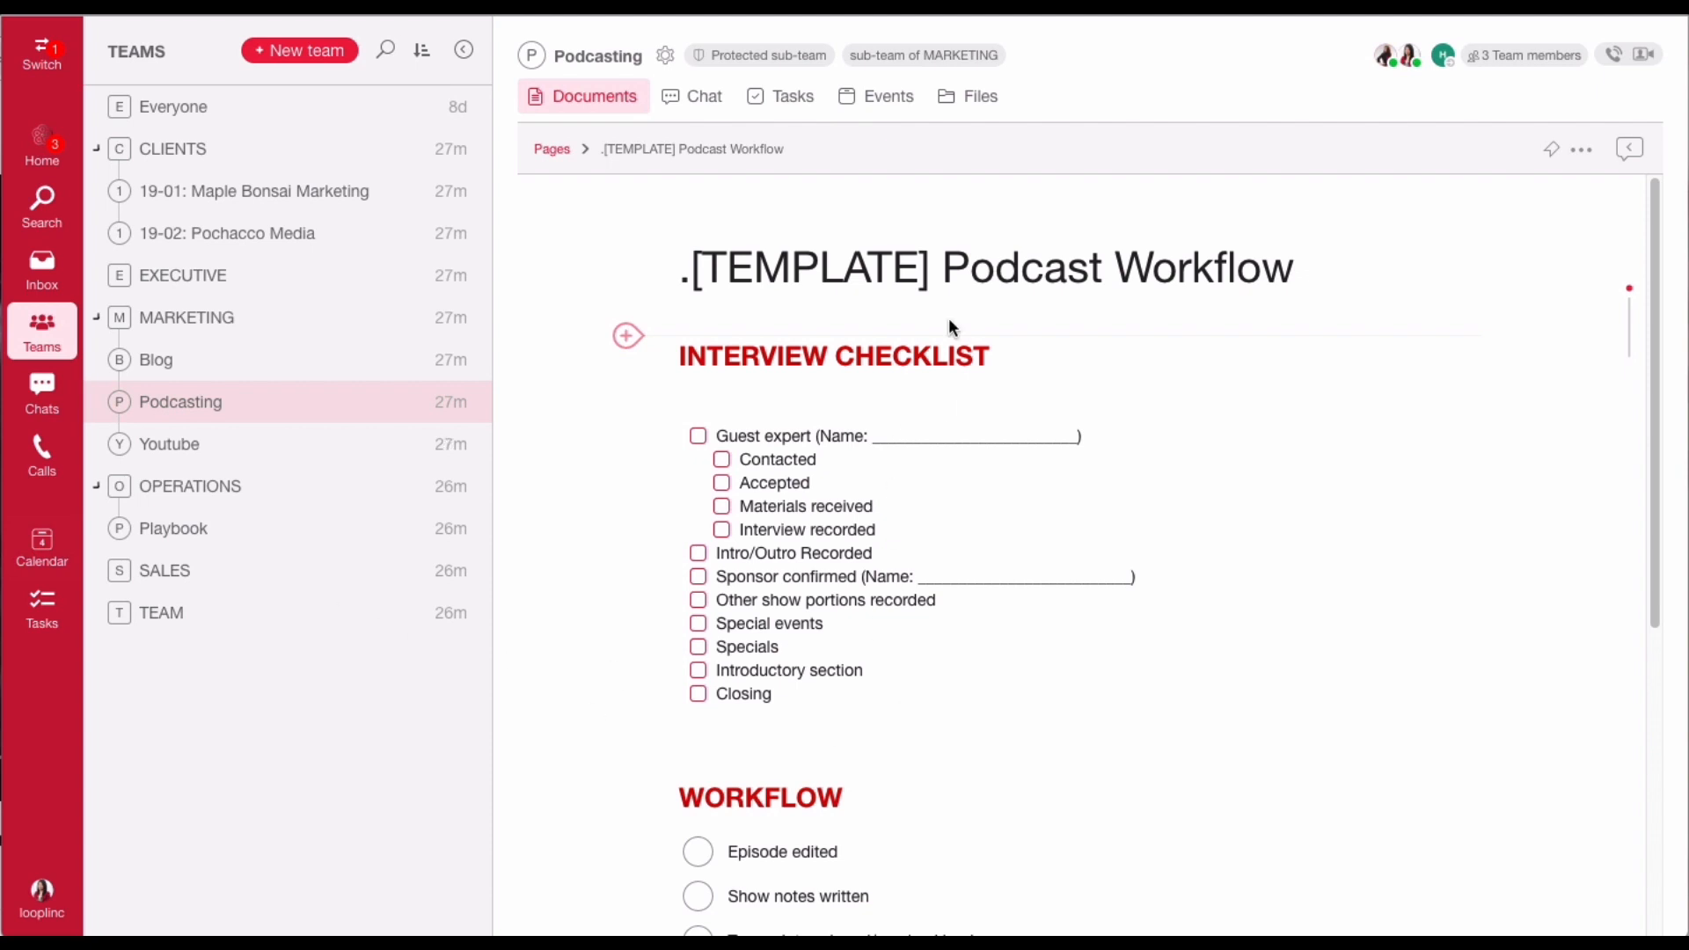
- Mention a team member below the Mission text on the OPERATIONS team's 1.0 Mission, Vision, Values page
click(262, 489)
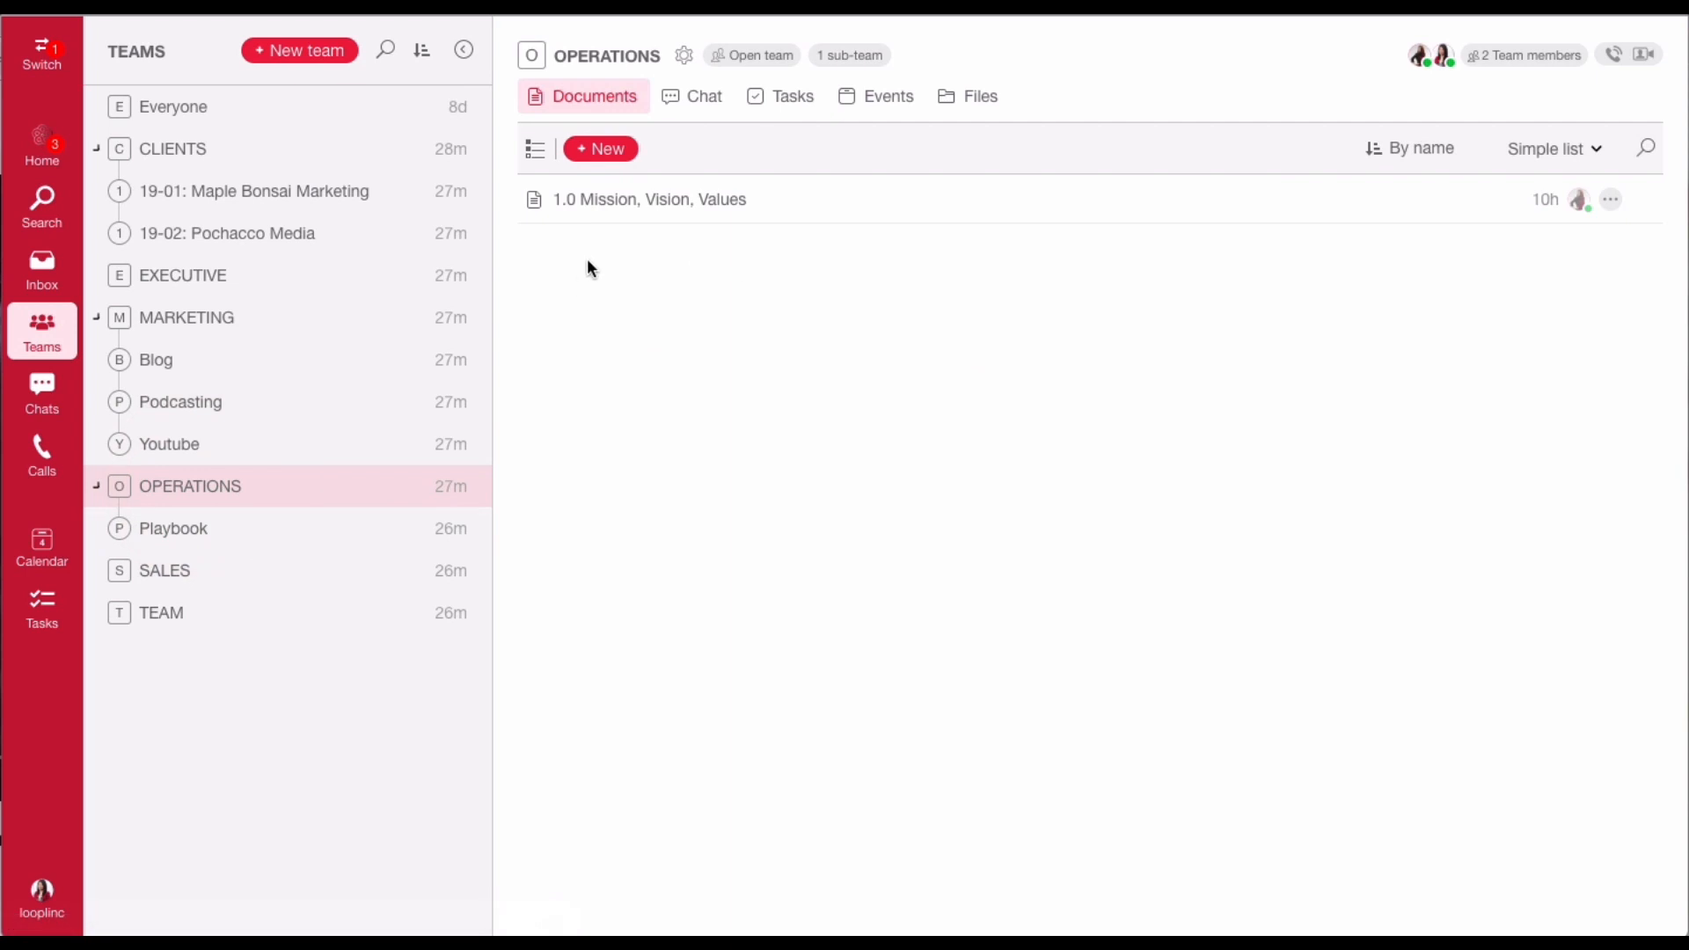
click(805, 204)
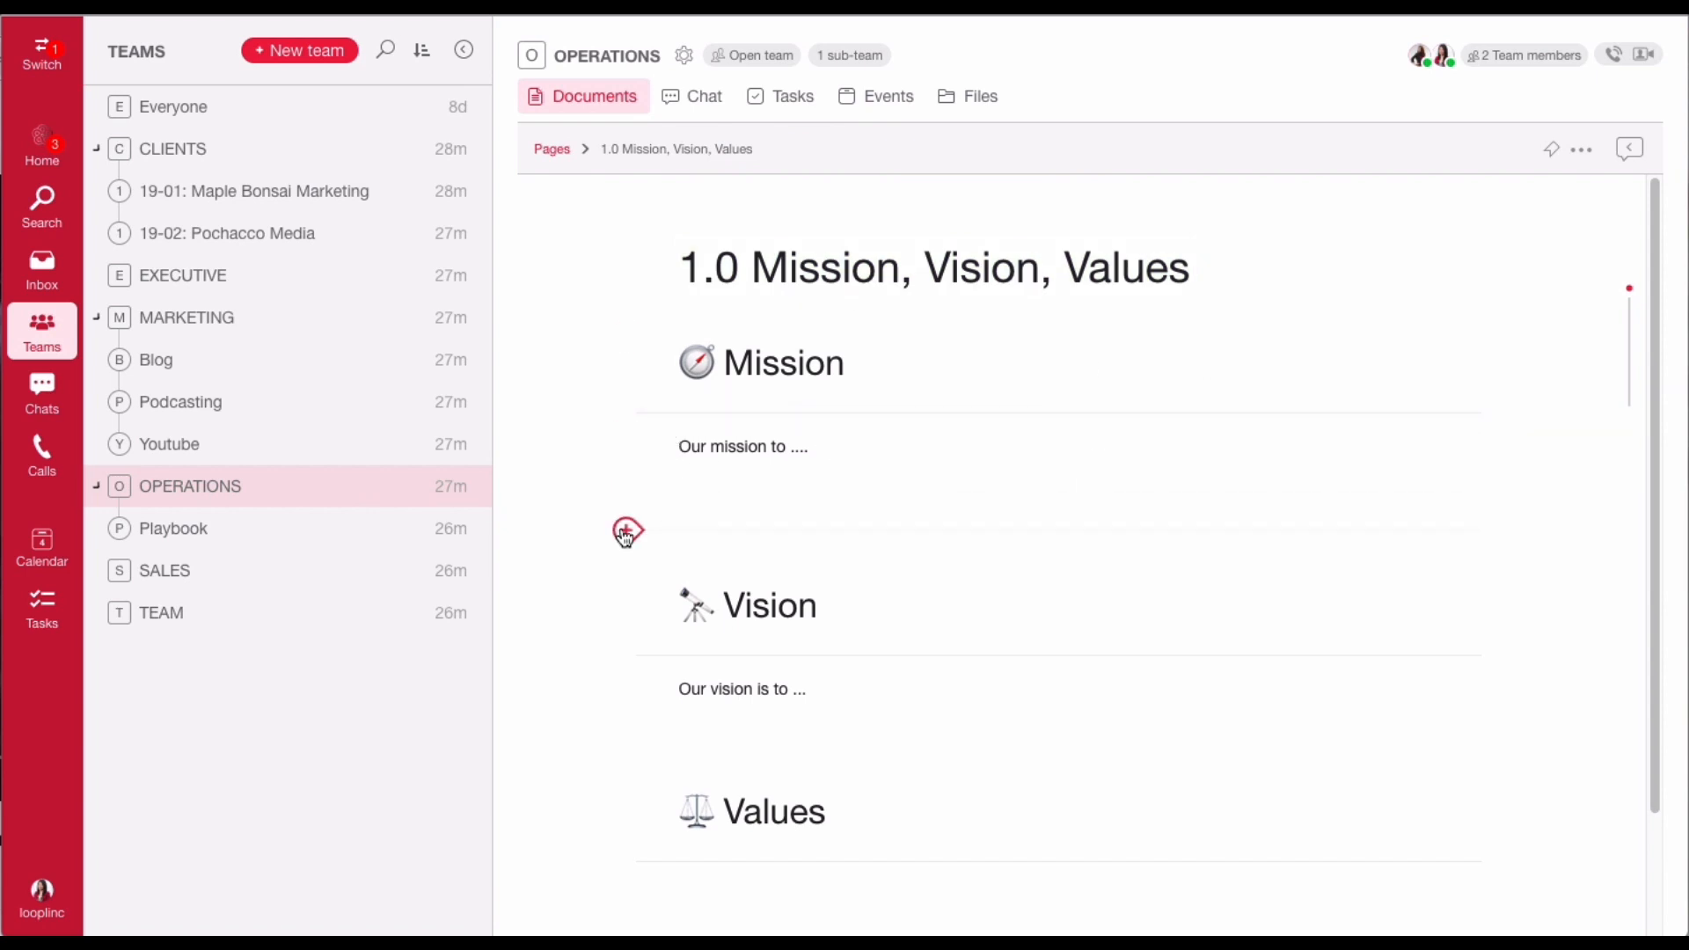
click(627, 529)
mouse_move(648, 276)
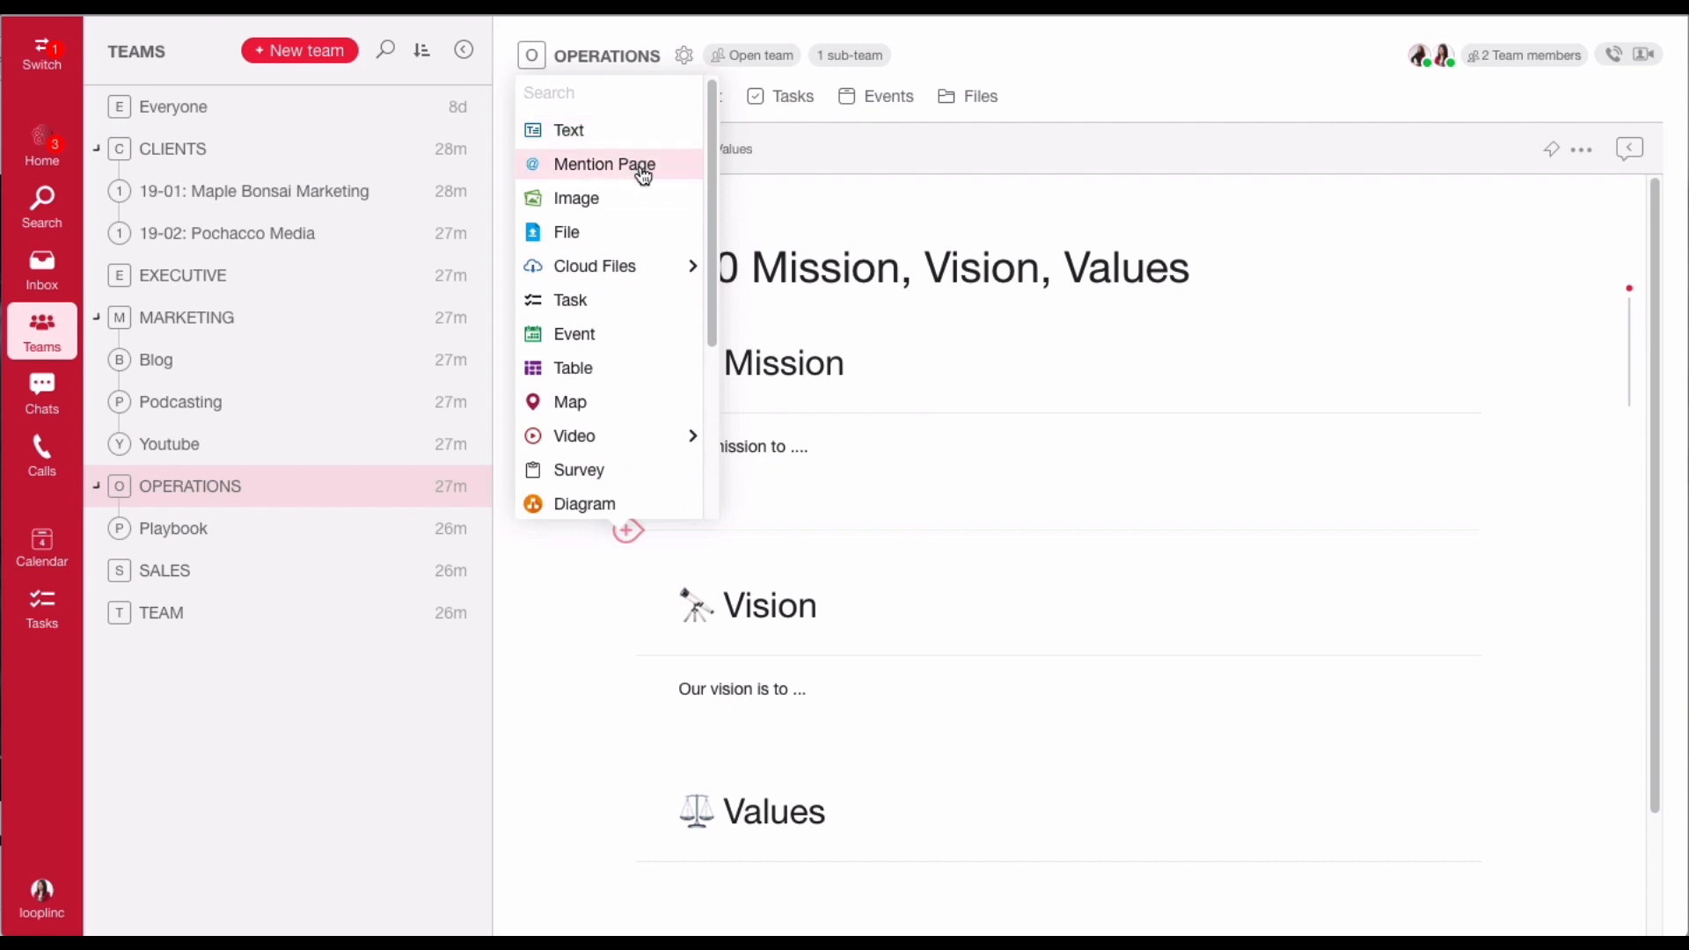
click(693, 179)
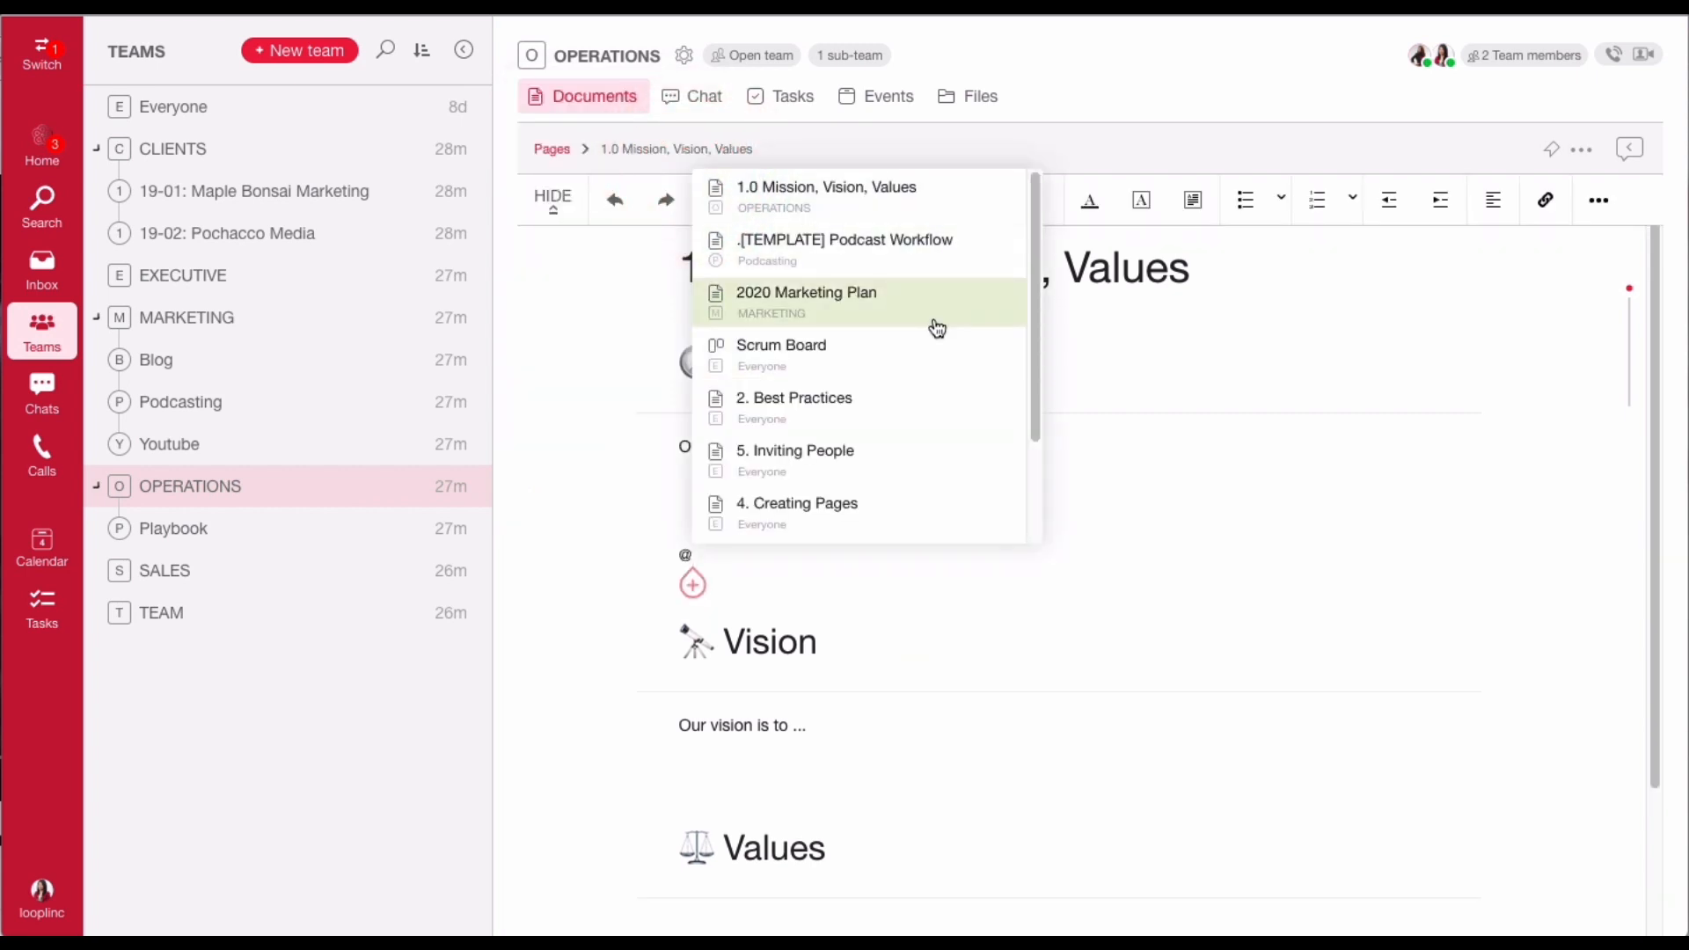
text(theresa)
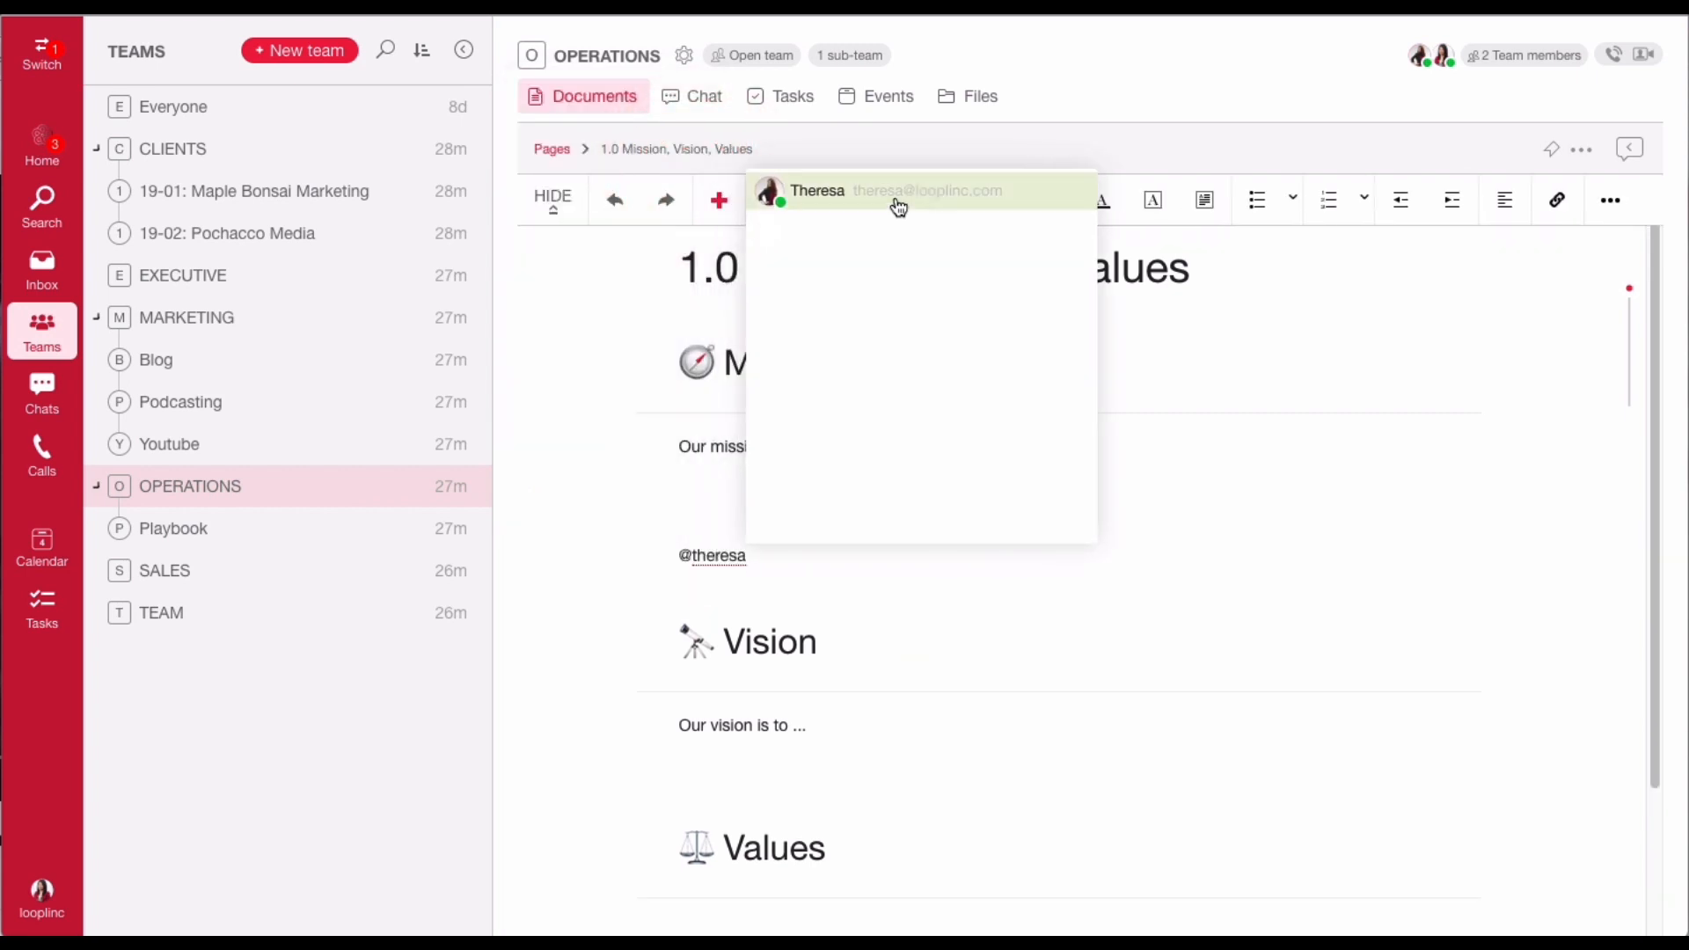
click(898, 202)
- Add "- >>" and a mention of the 2020 Marketing Plan page after the team member's mention
text(=- @)
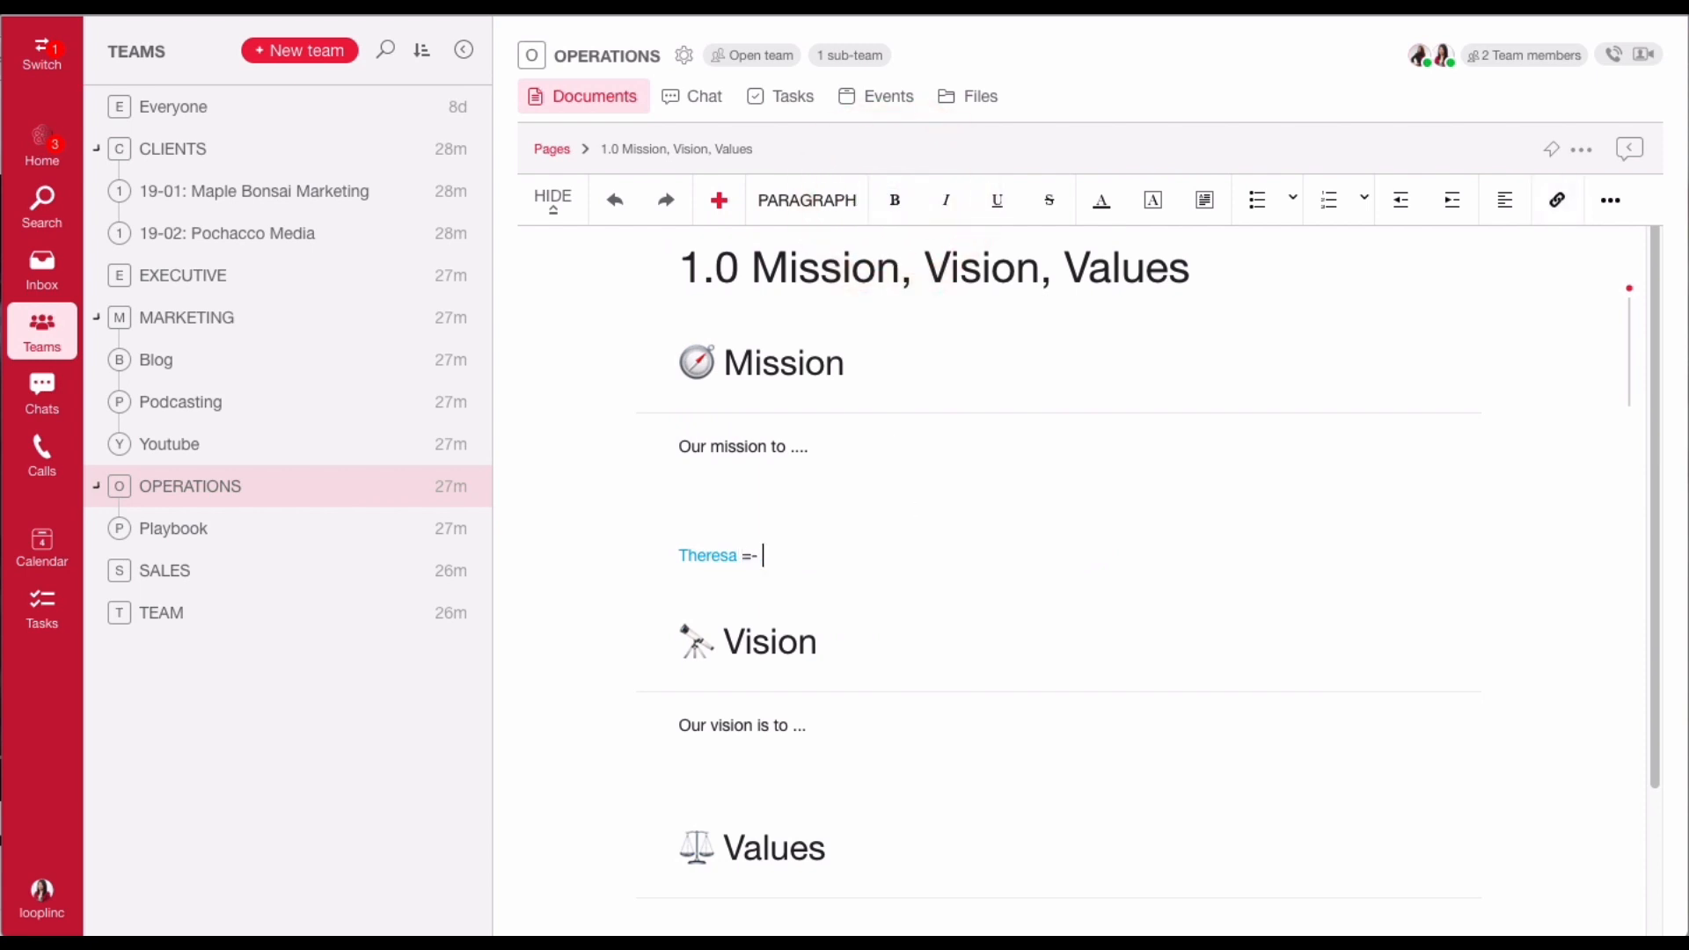
key(BackSpace)
key(BackSpace)
key(BackSpace)
key(BackSpace)
text(- >> @)
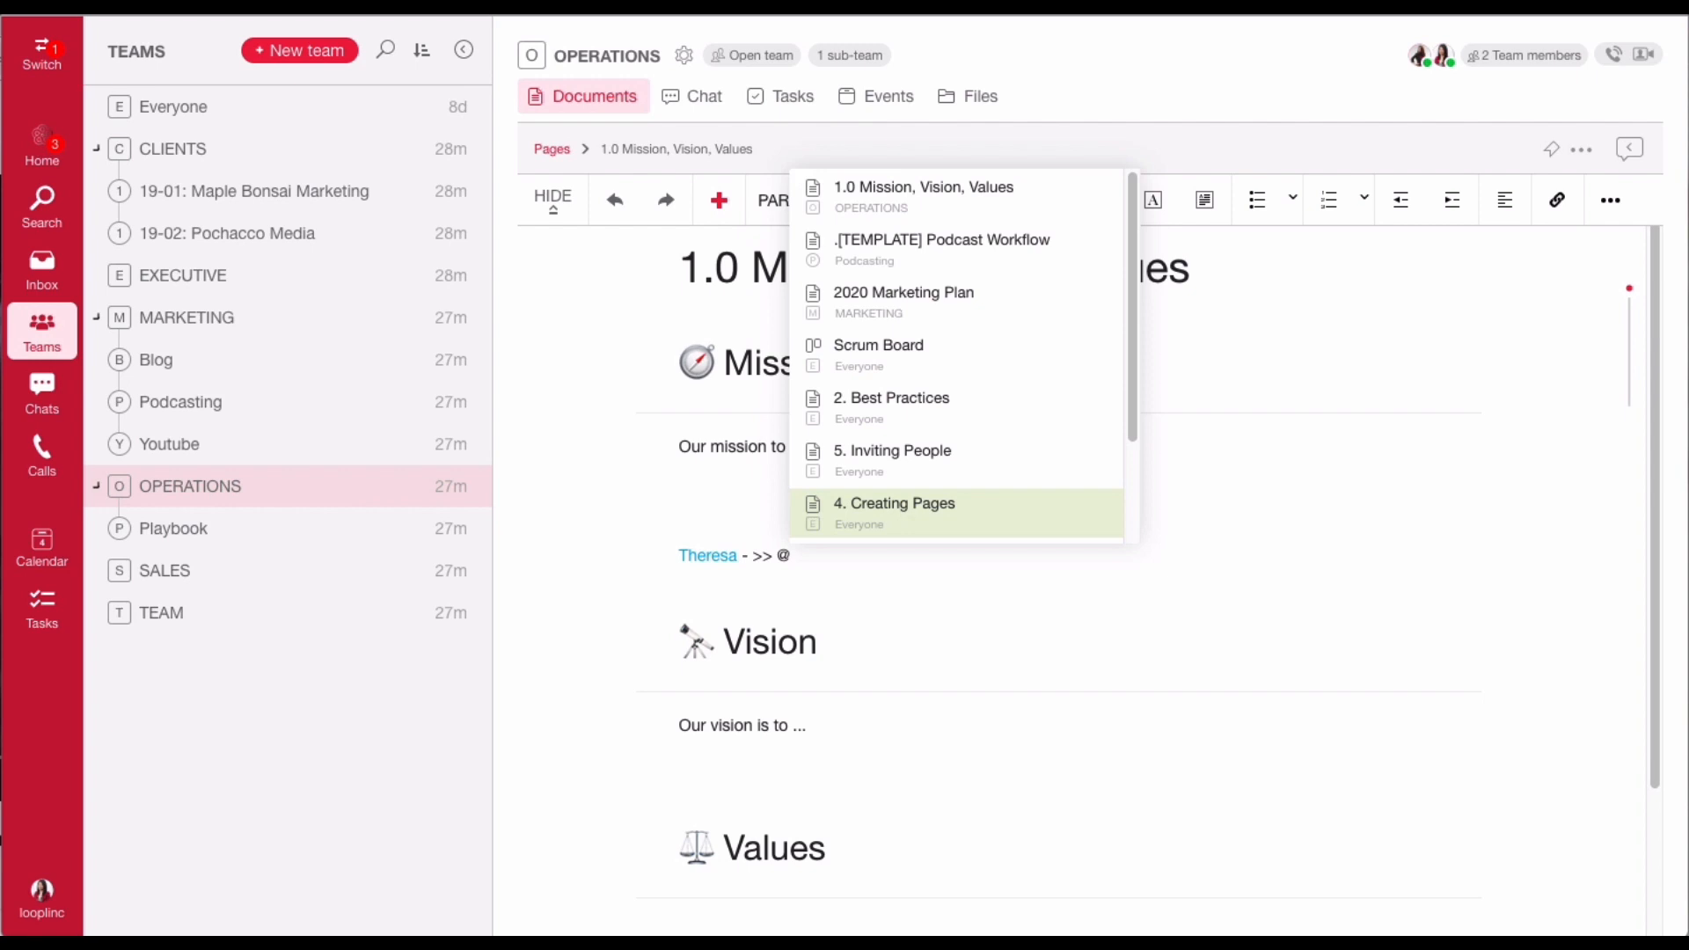
click(950, 326)
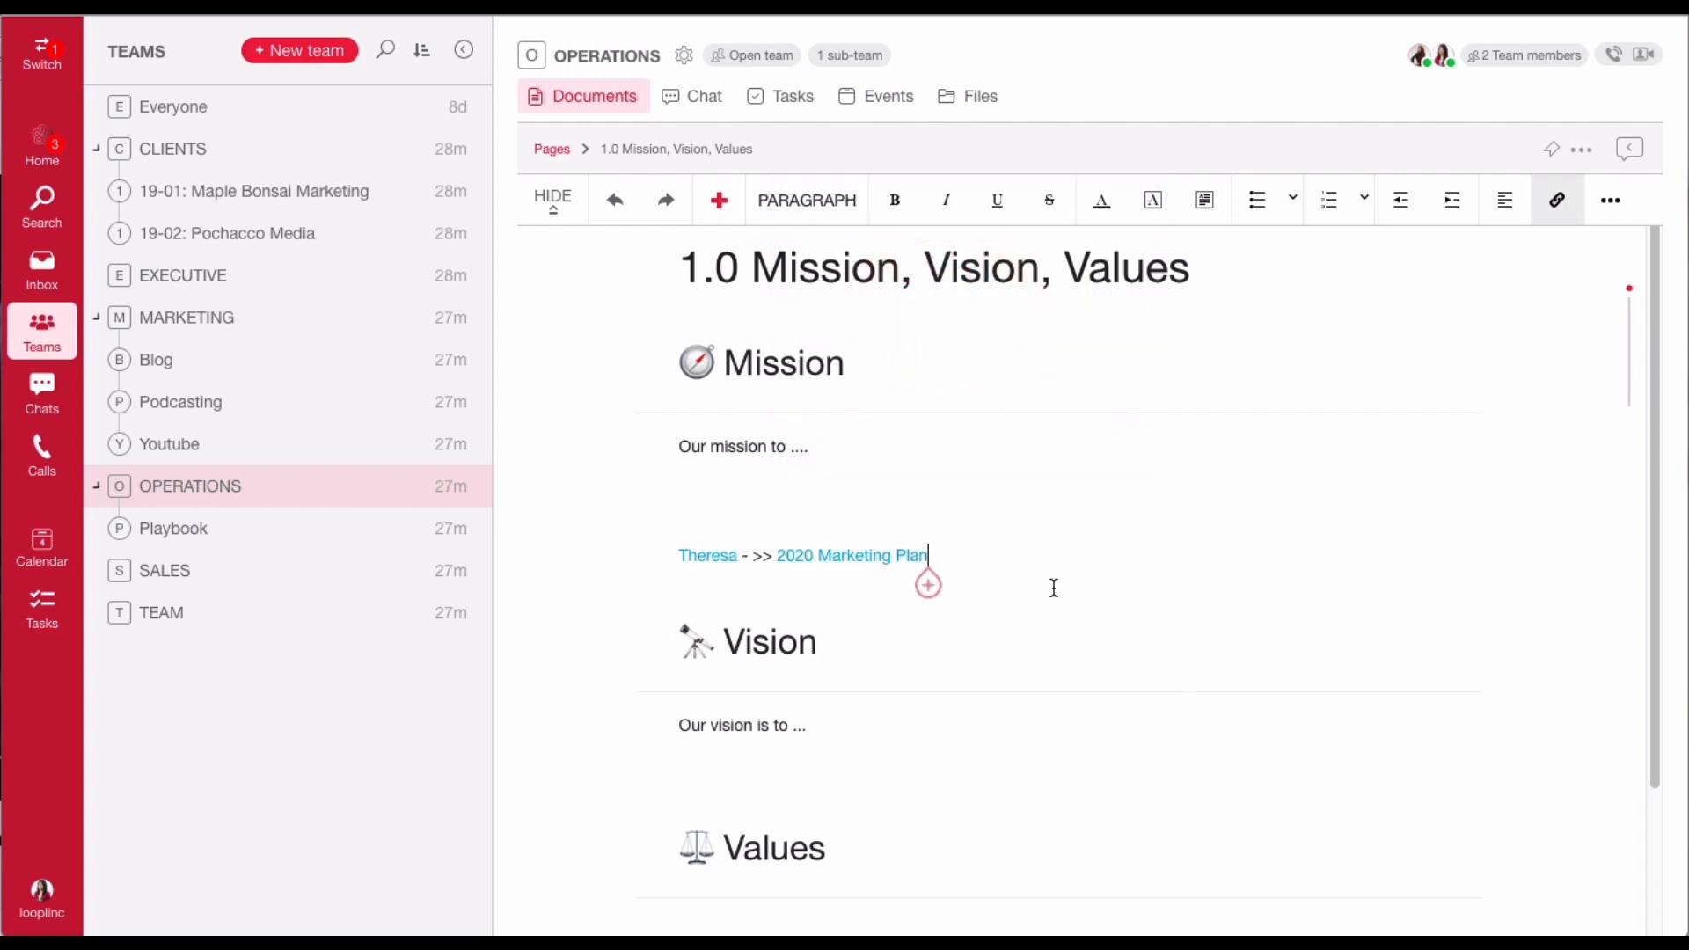
- Test the 2020 Marketing Plan link, return to the page, and insert "Please review" before the link
click(778, 558)
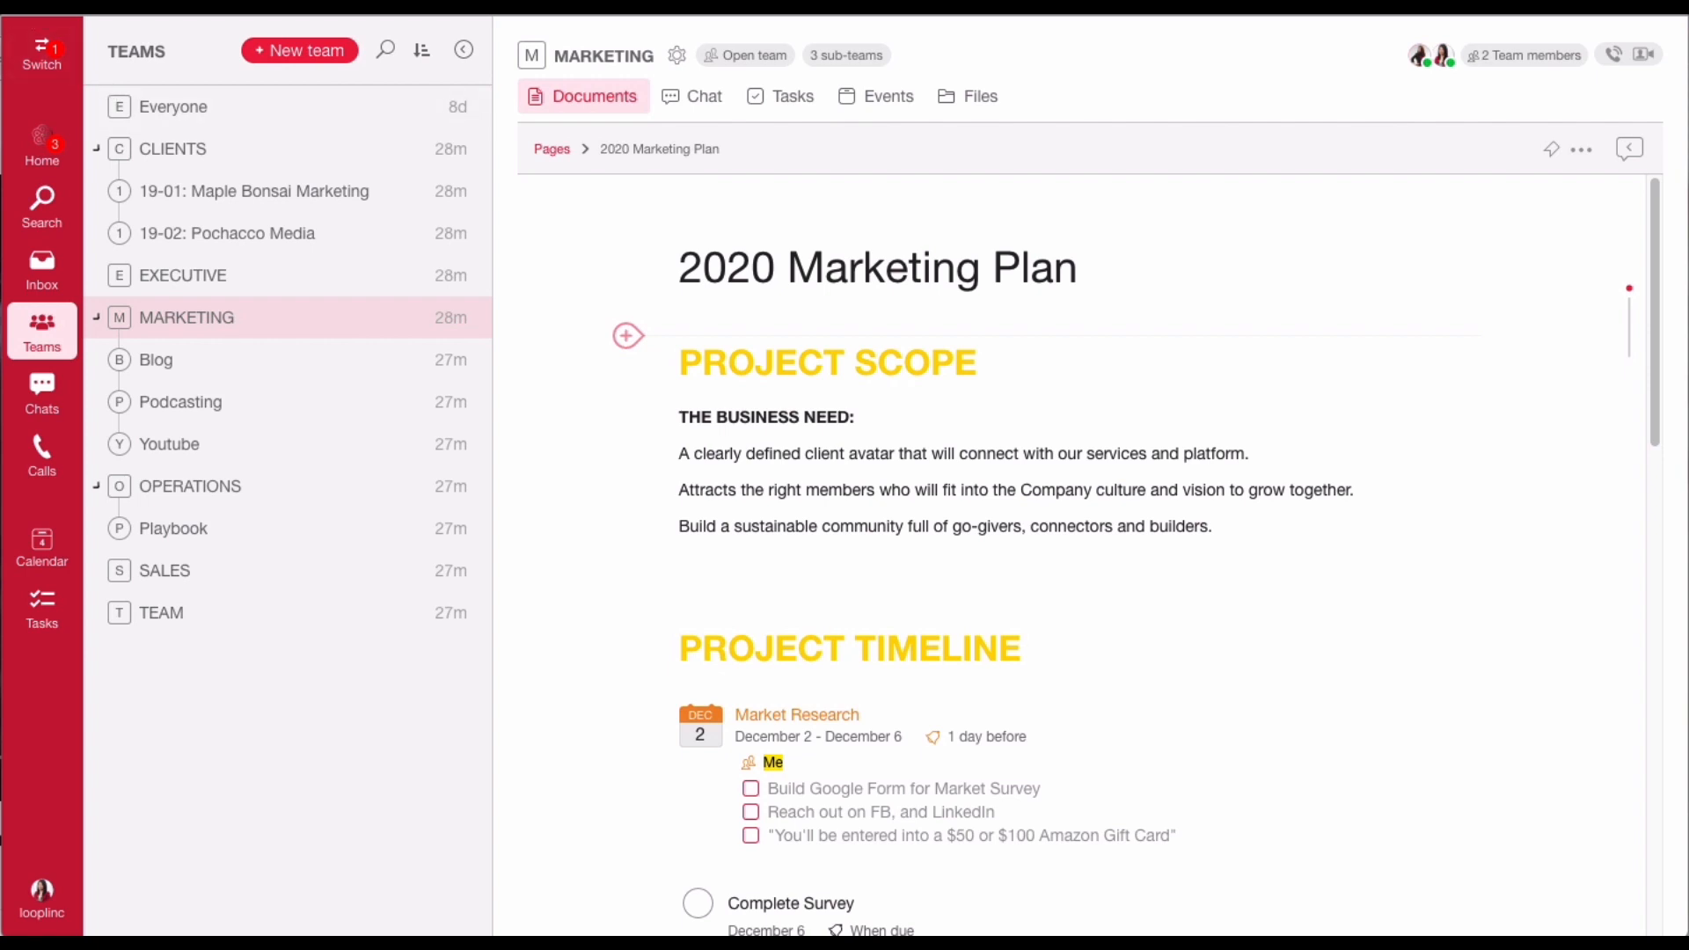
key(alt+Left)
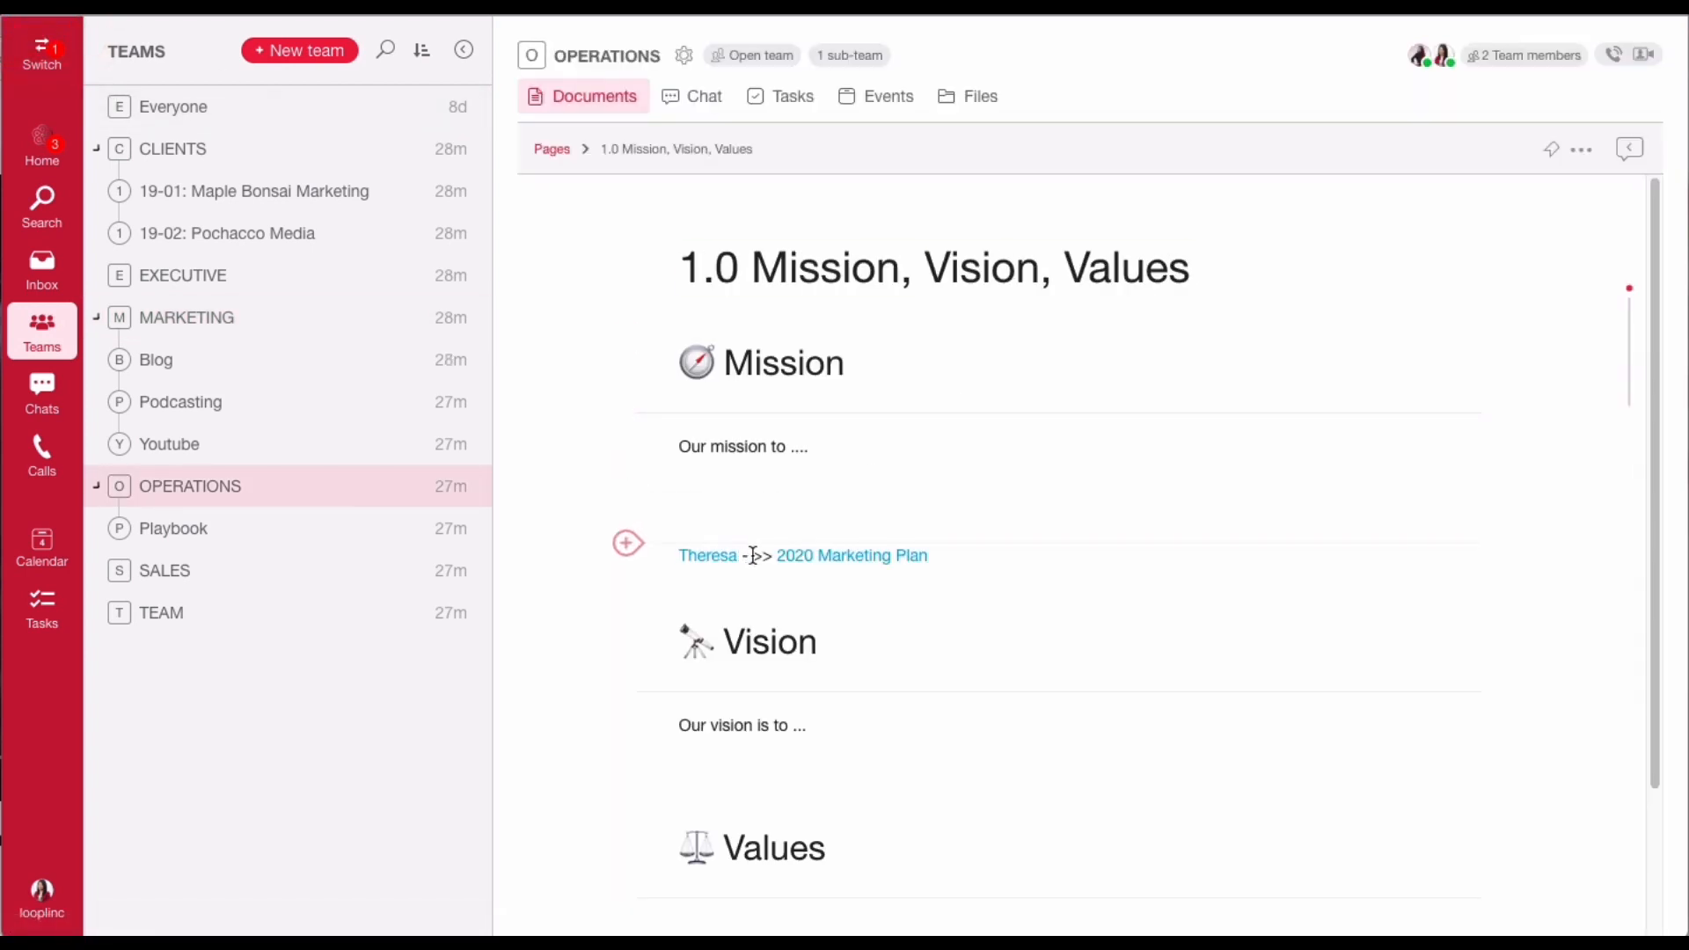
click(753, 555)
text(Please review)
click(1171, 564)
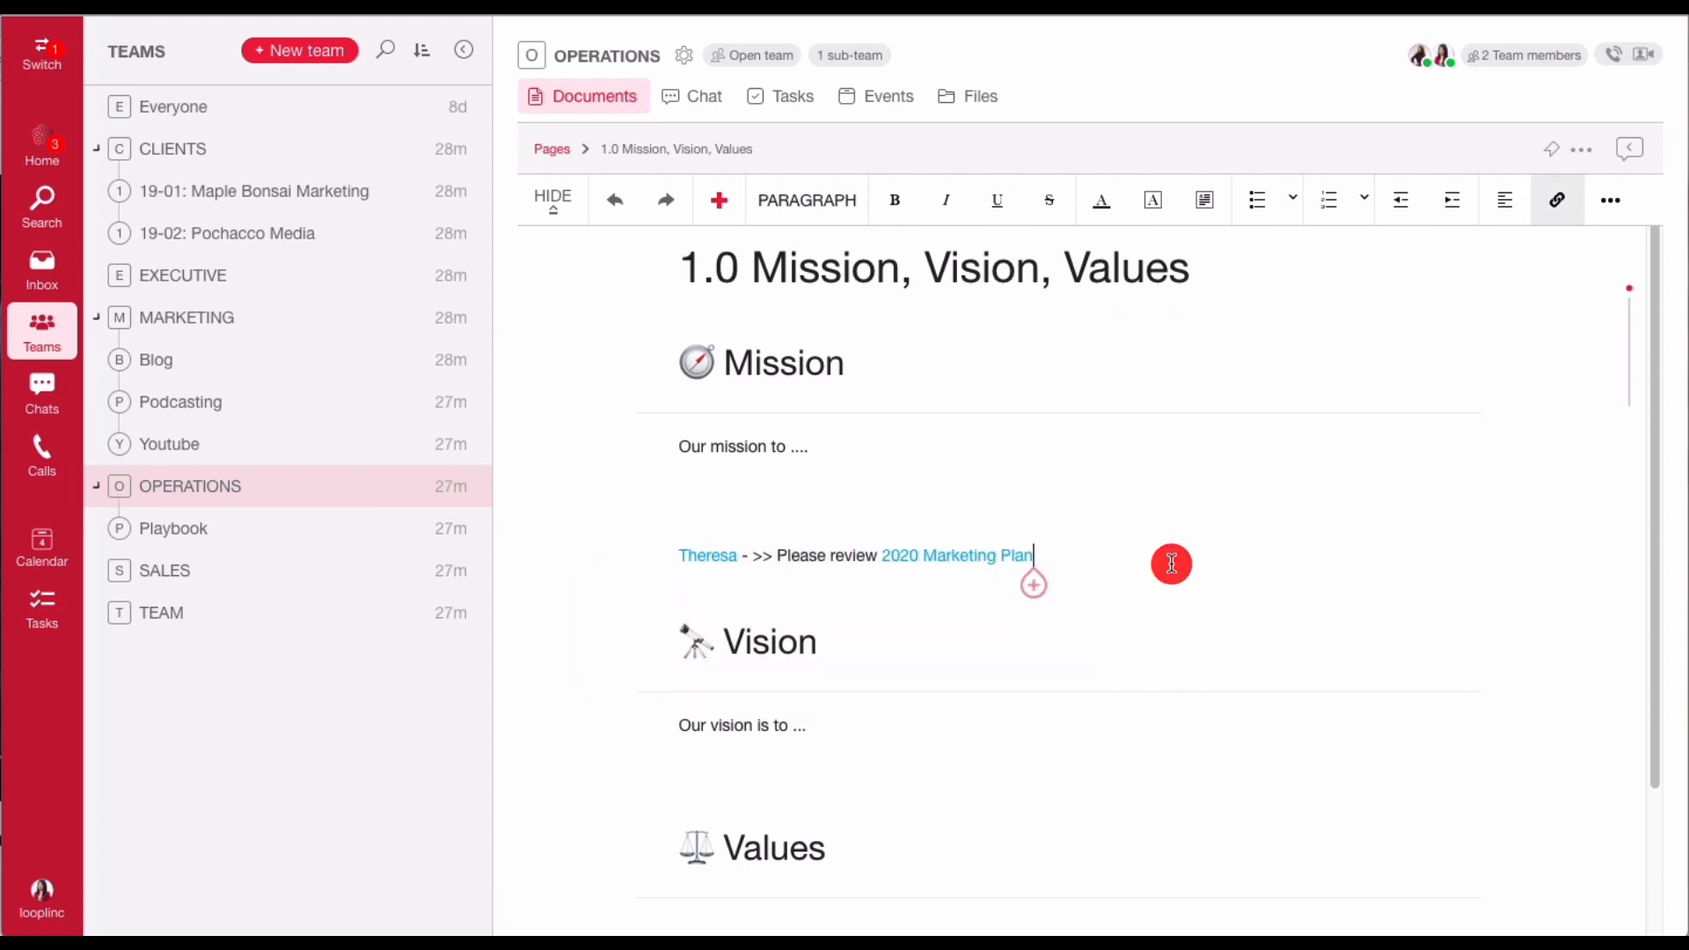
mouse_move(965, 564)
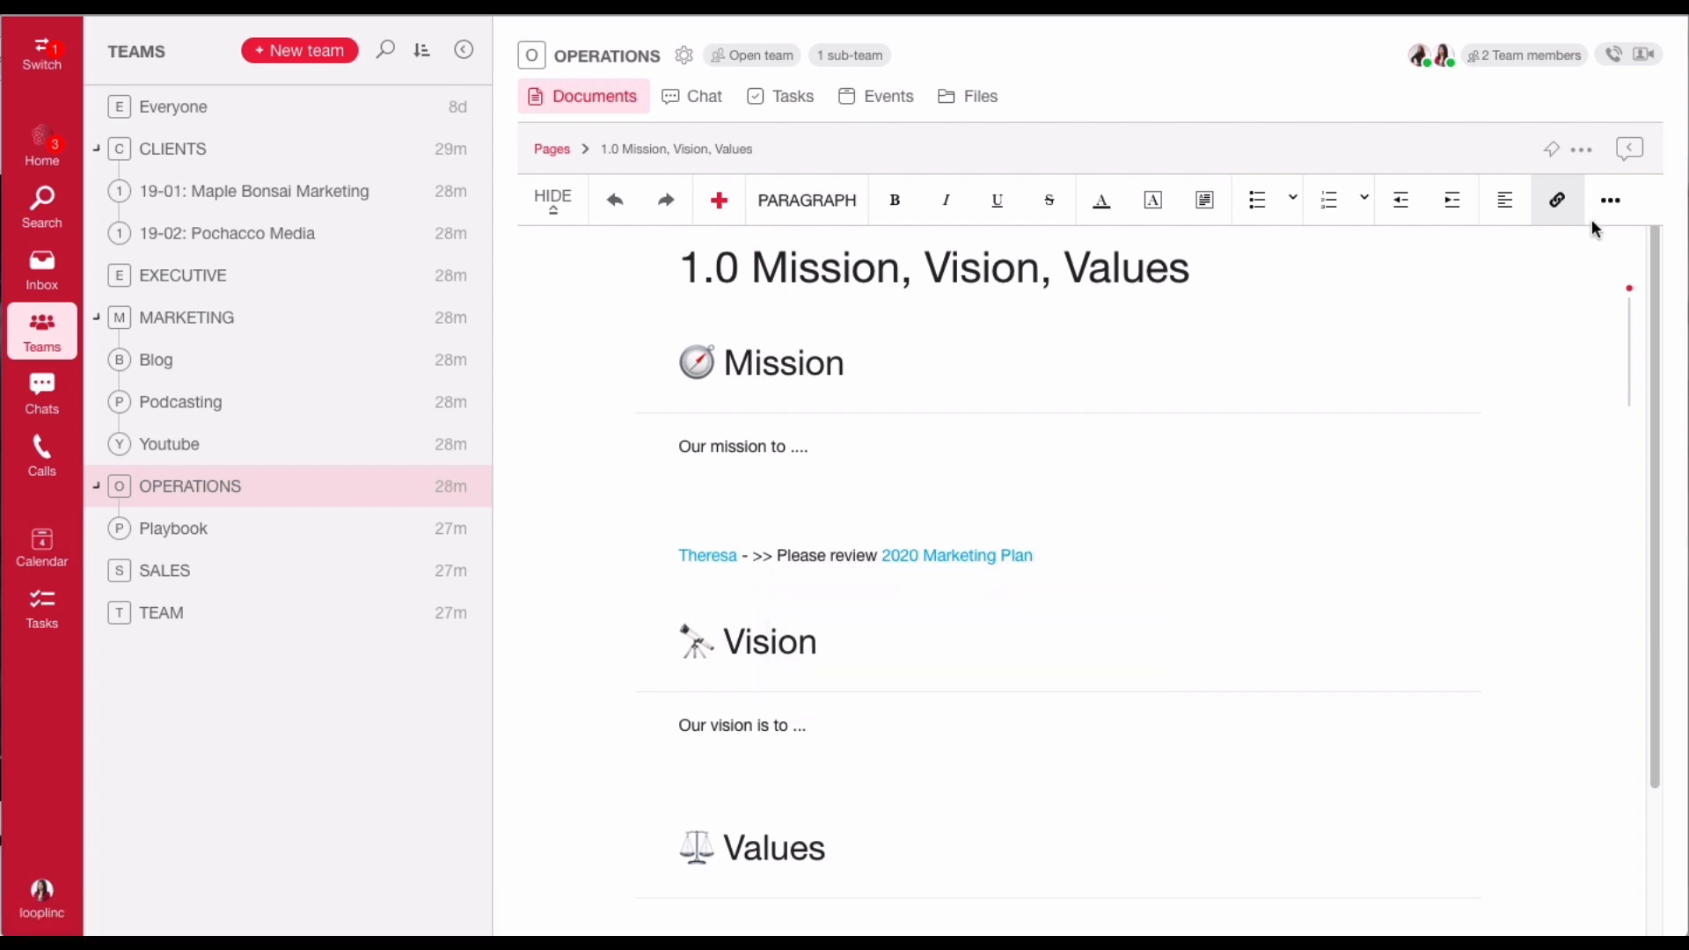
- Make a template from the 1.0 Mission, Vision, Values page and return to the OPERATIONS document list
click(1580, 151)
click(1580, 152)
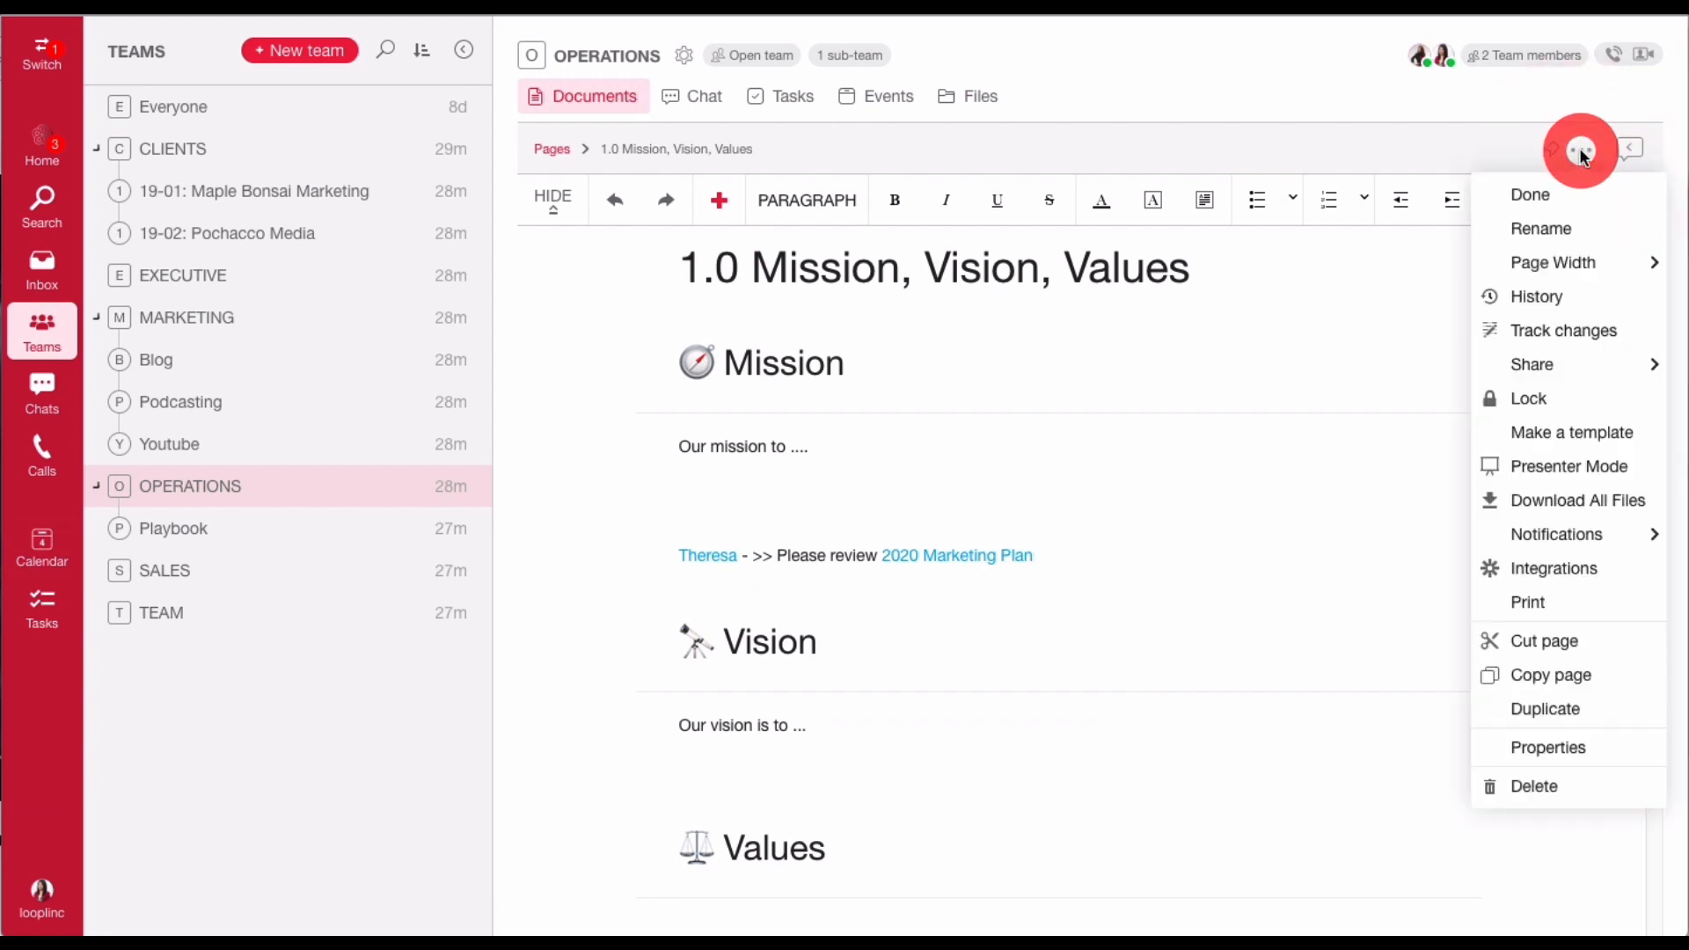
click(1615, 437)
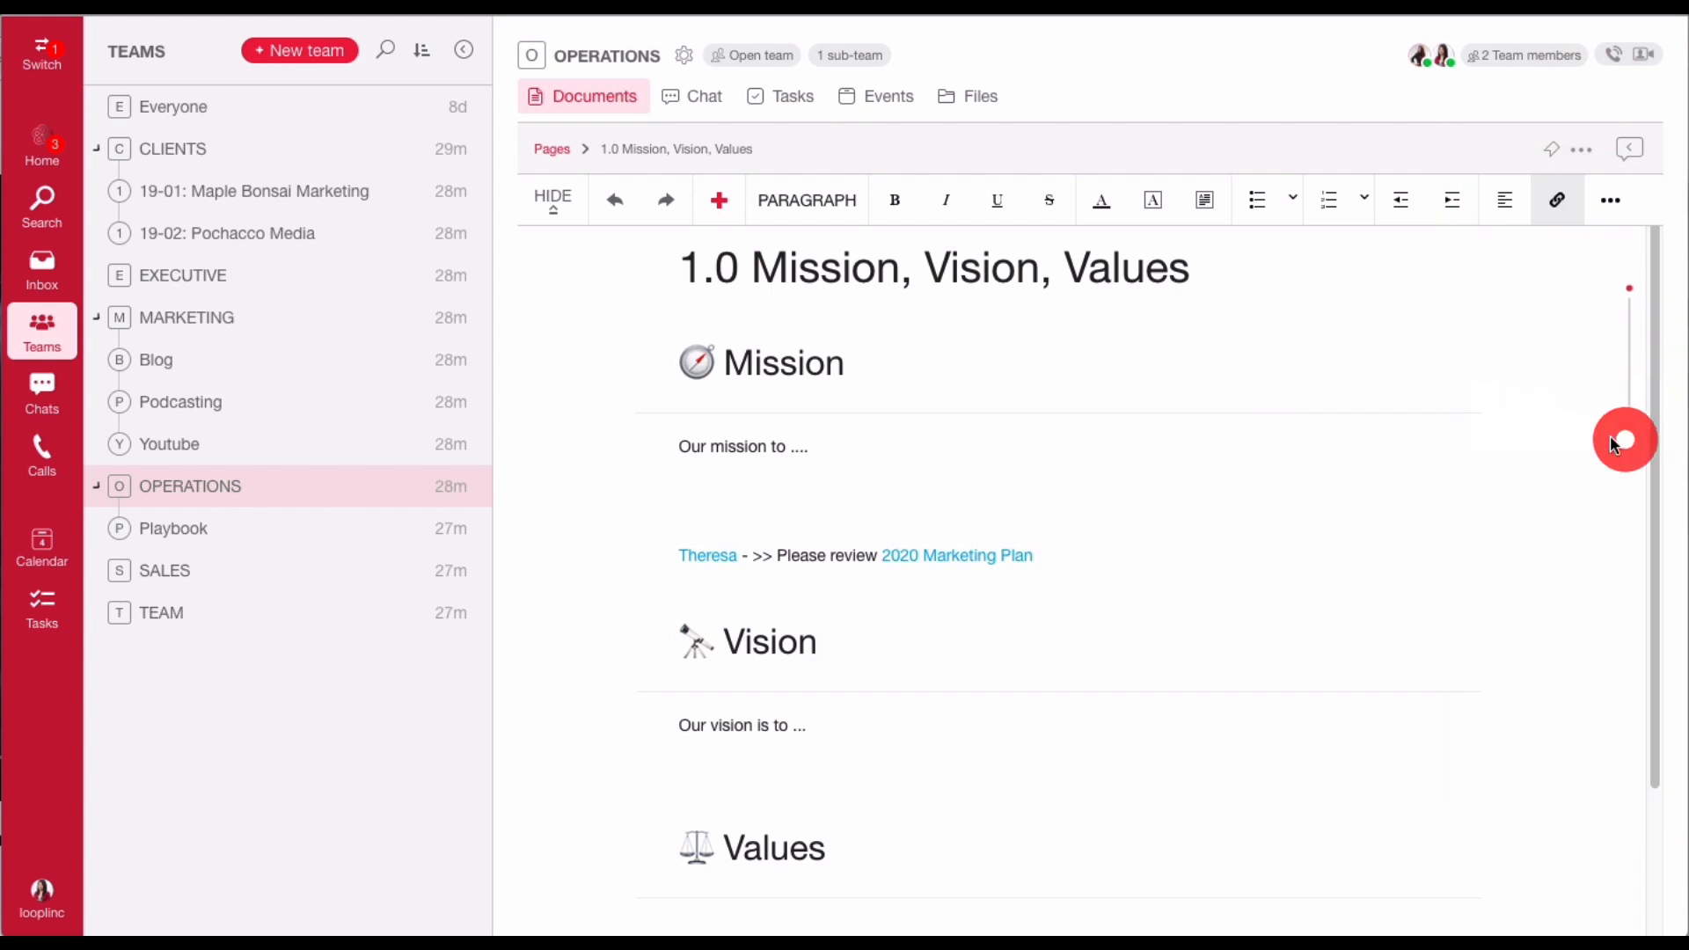
click(552, 148)
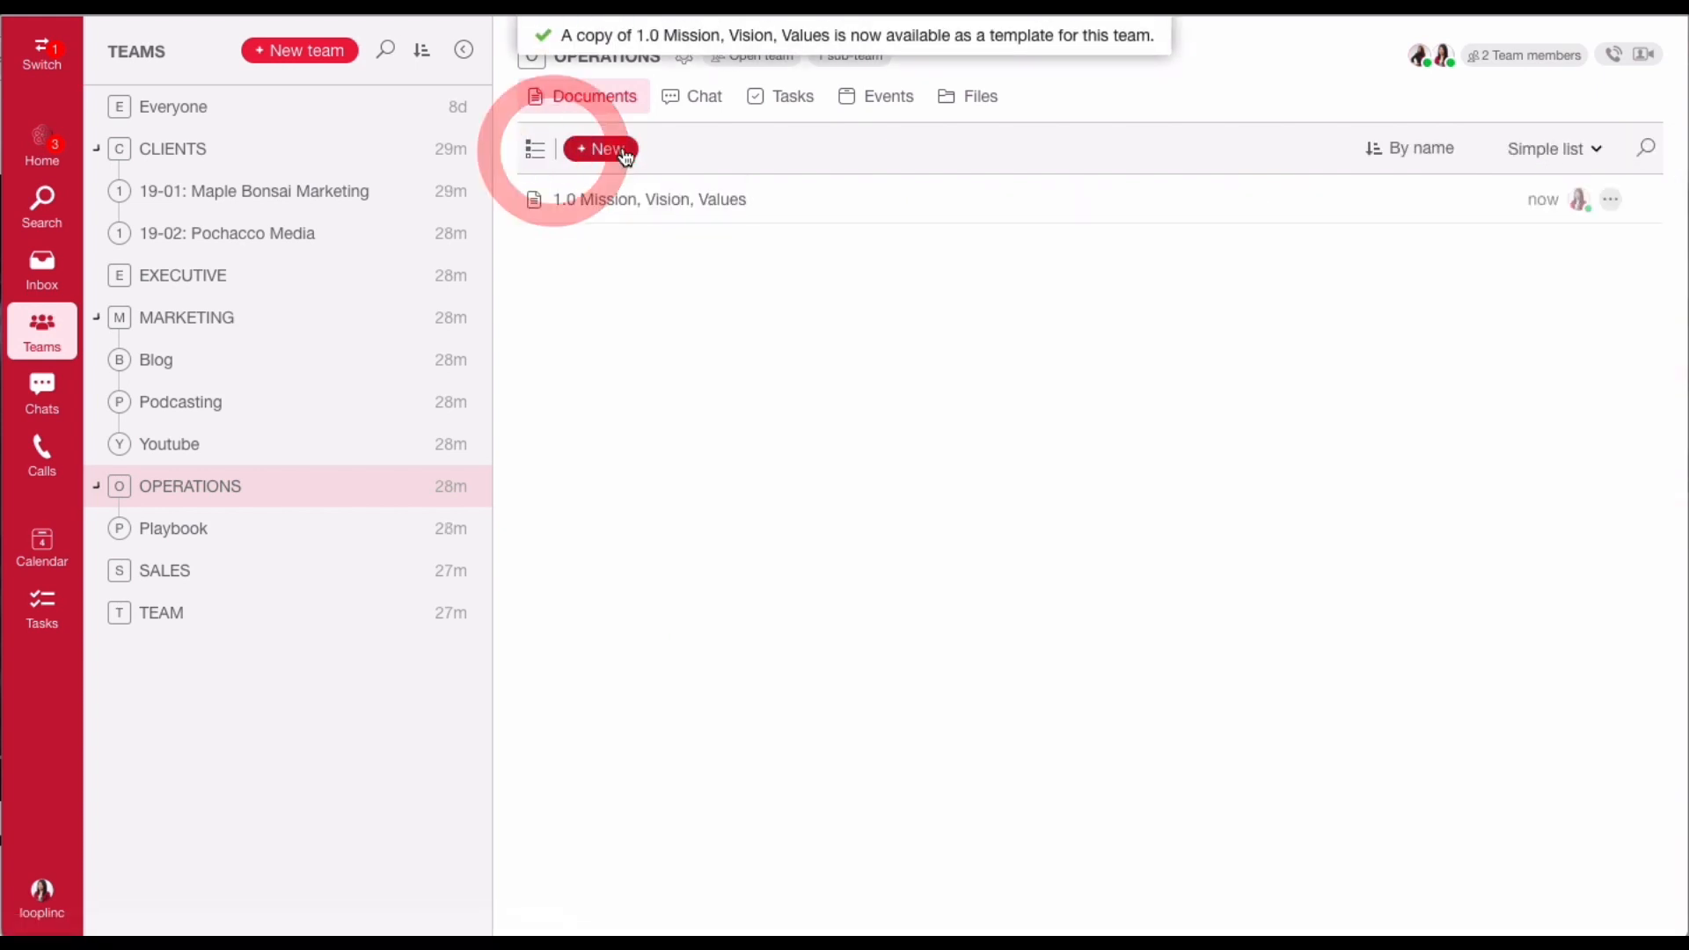
- Create a new page in OPERATIONS from the Blank Page template and return to the document list
click(626, 151)
click(620, 193)
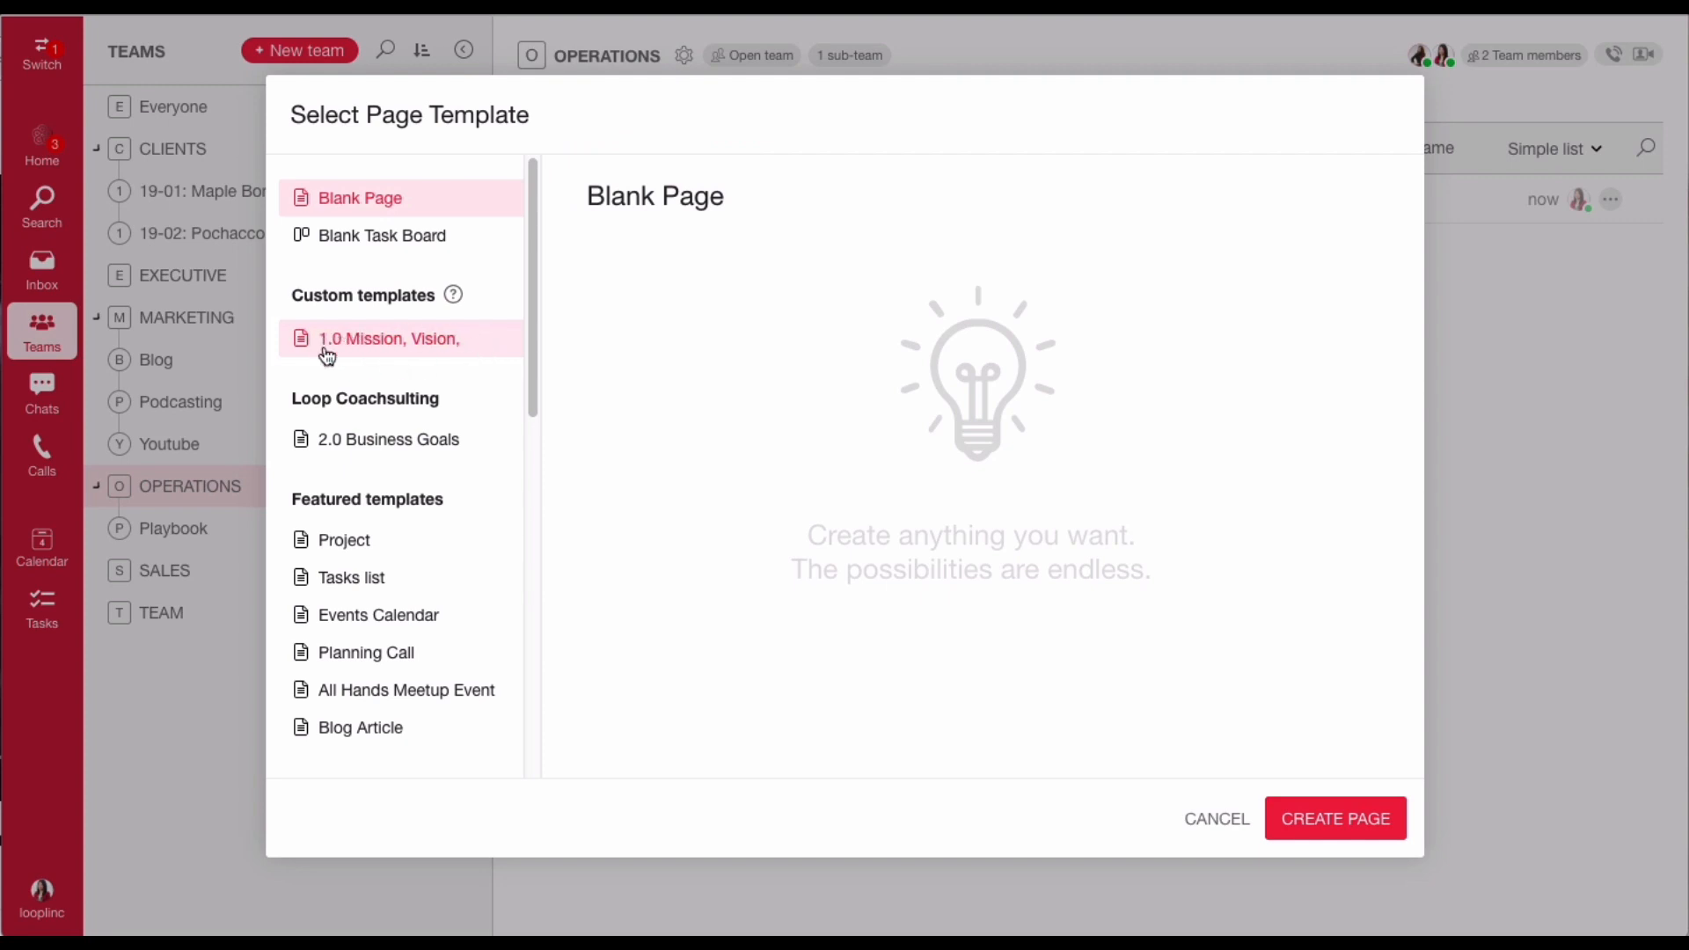
click(1355, 823)
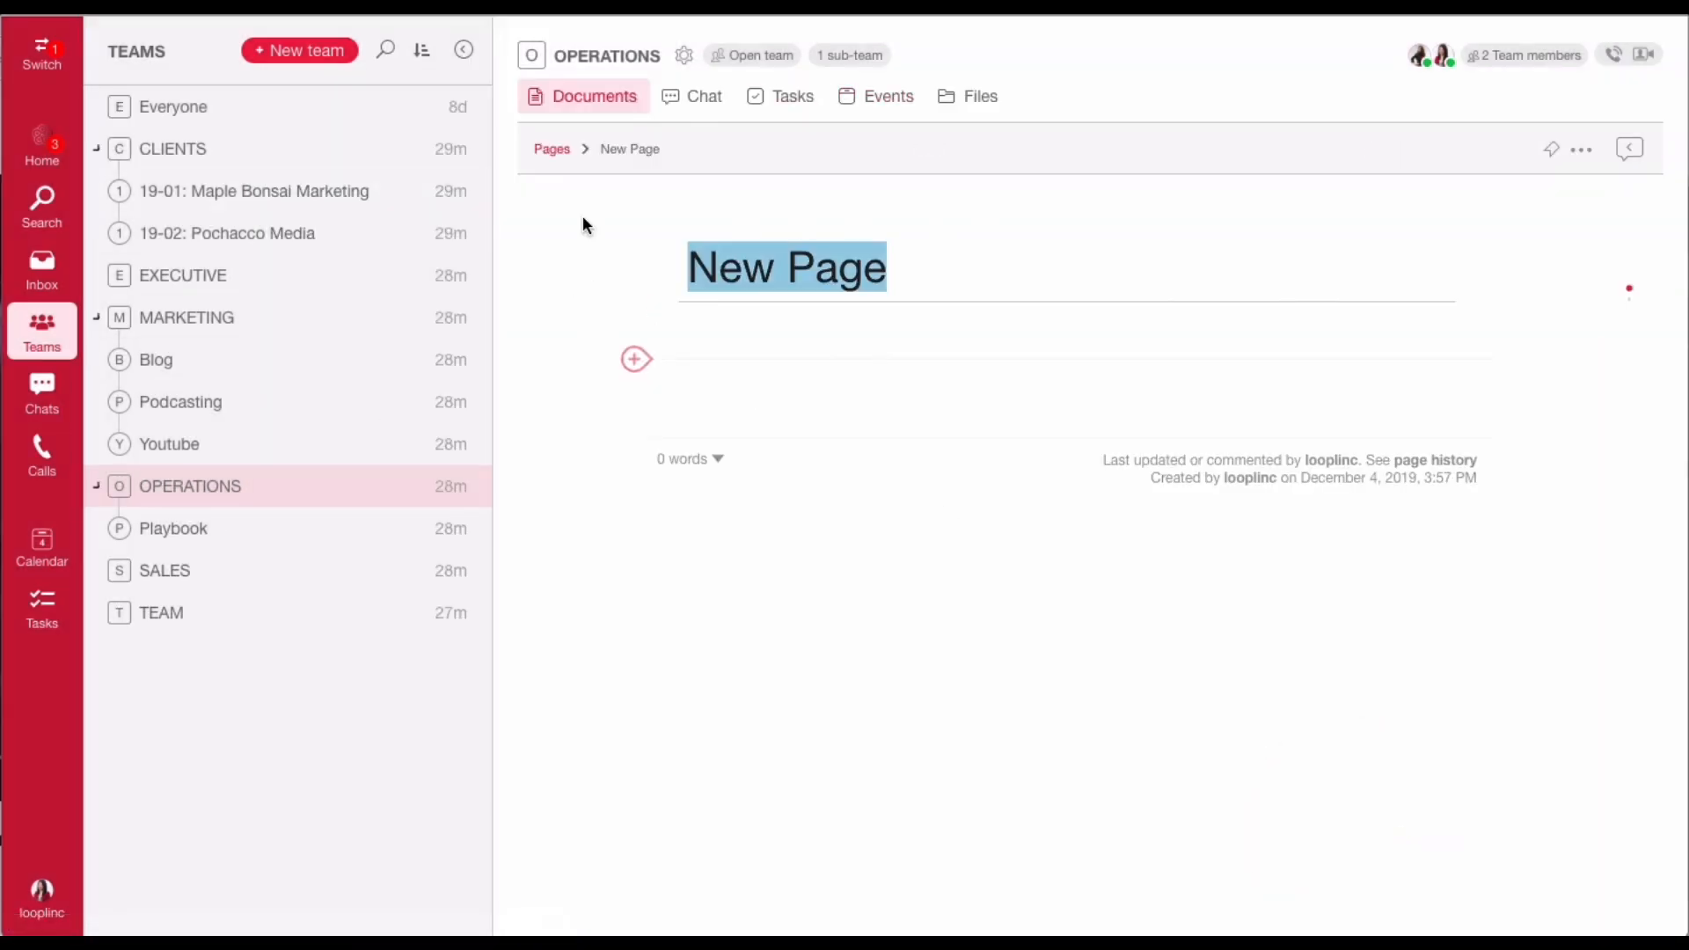
click(556, 151)
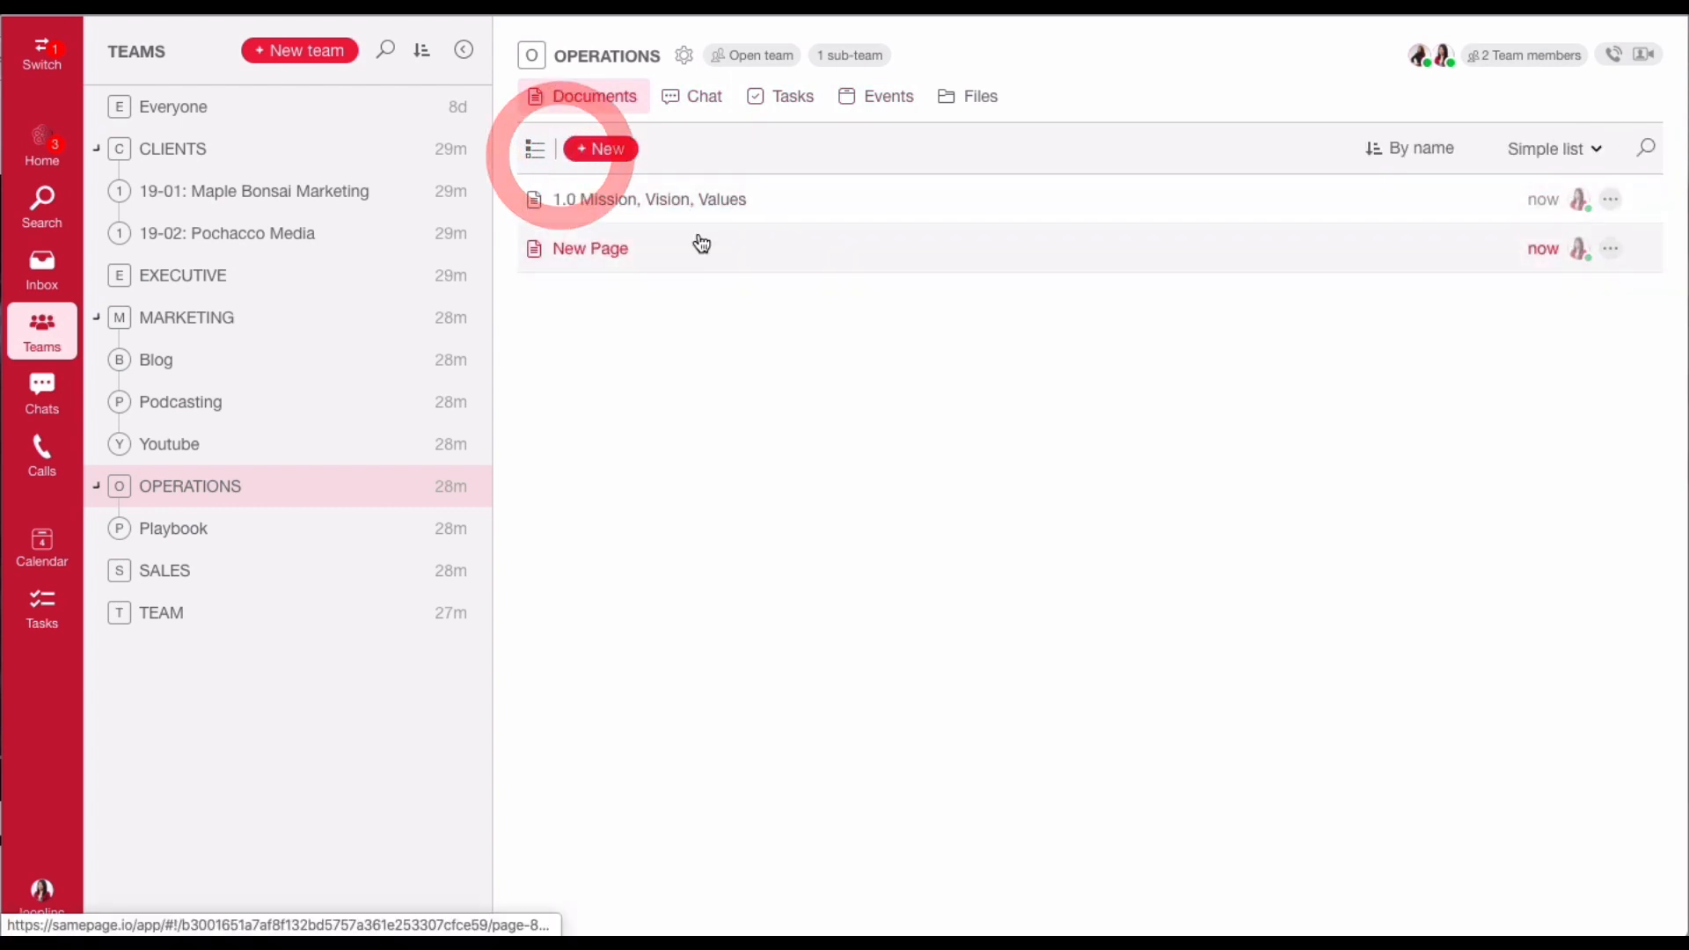
- Add the 1.0 Mission, Vision, Values page to the To Review list, check it there, and remove it again
click(883, 206)
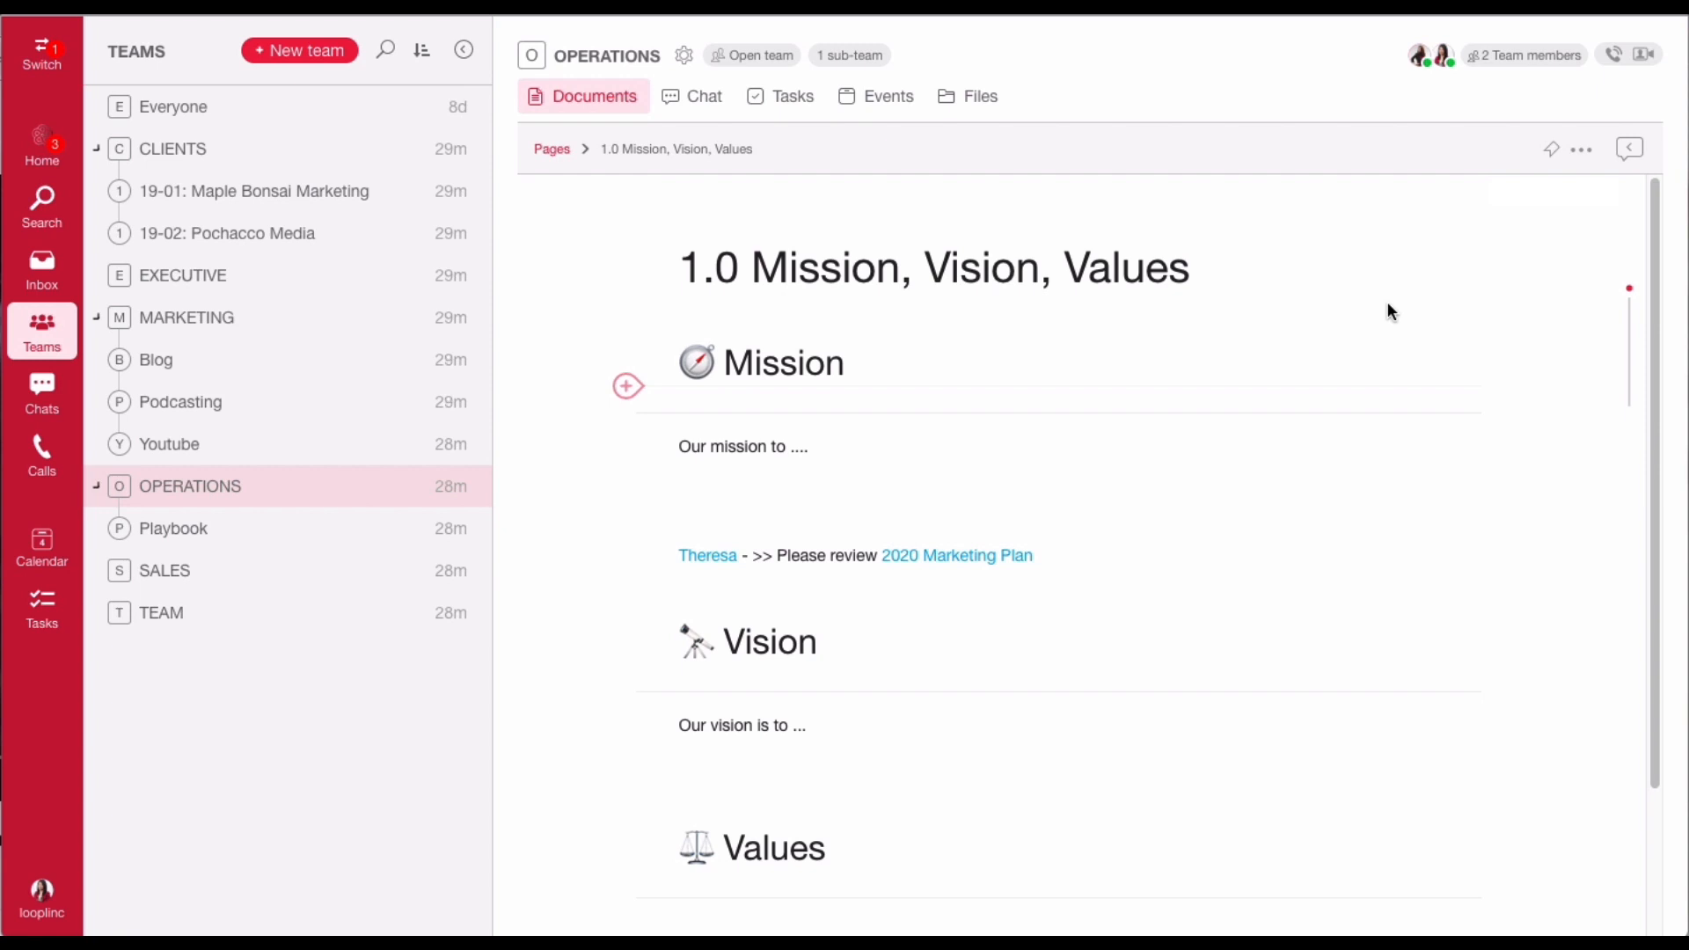
click(1546, 162)
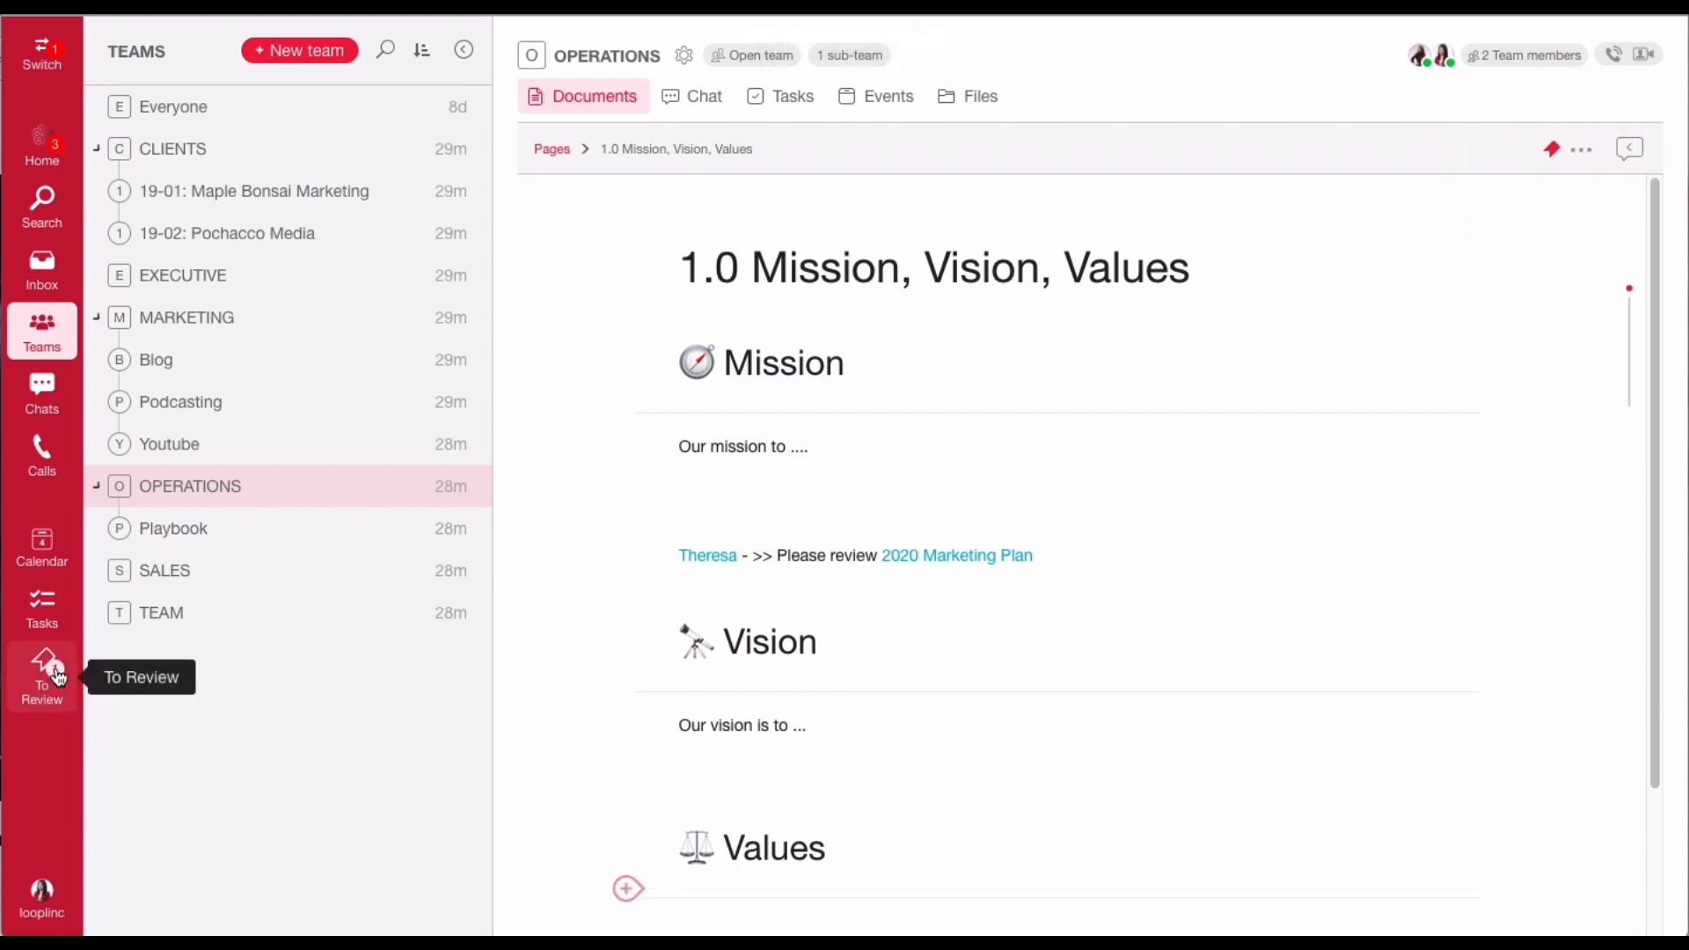
click(35, 699)
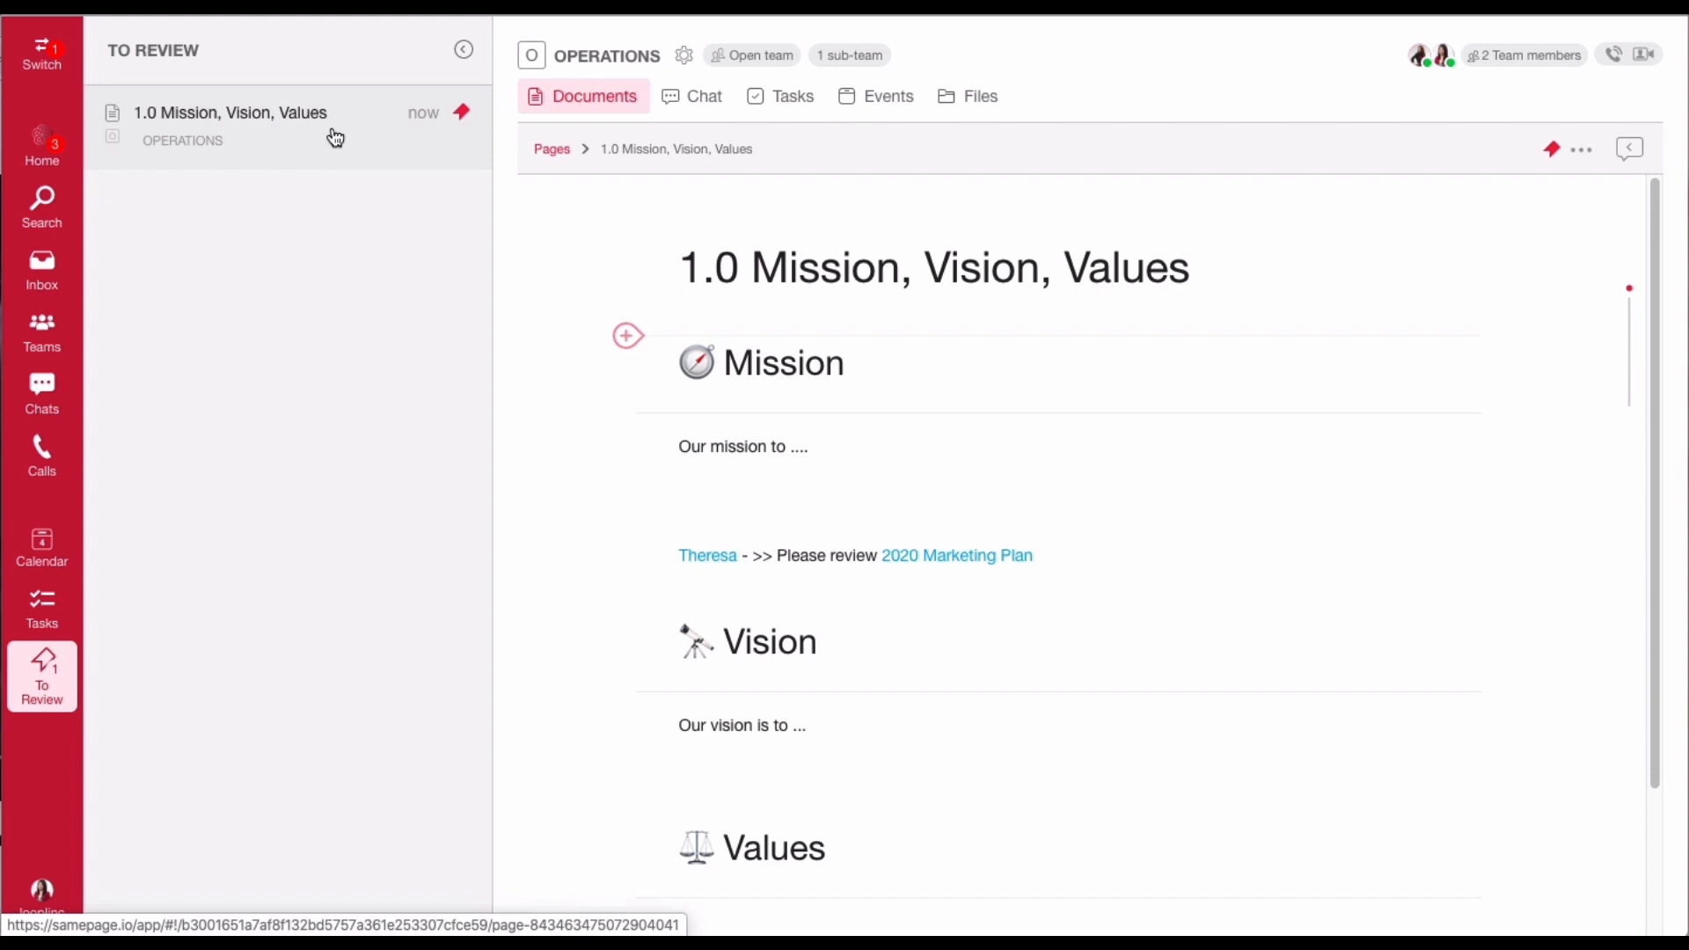
click(1552, 157)
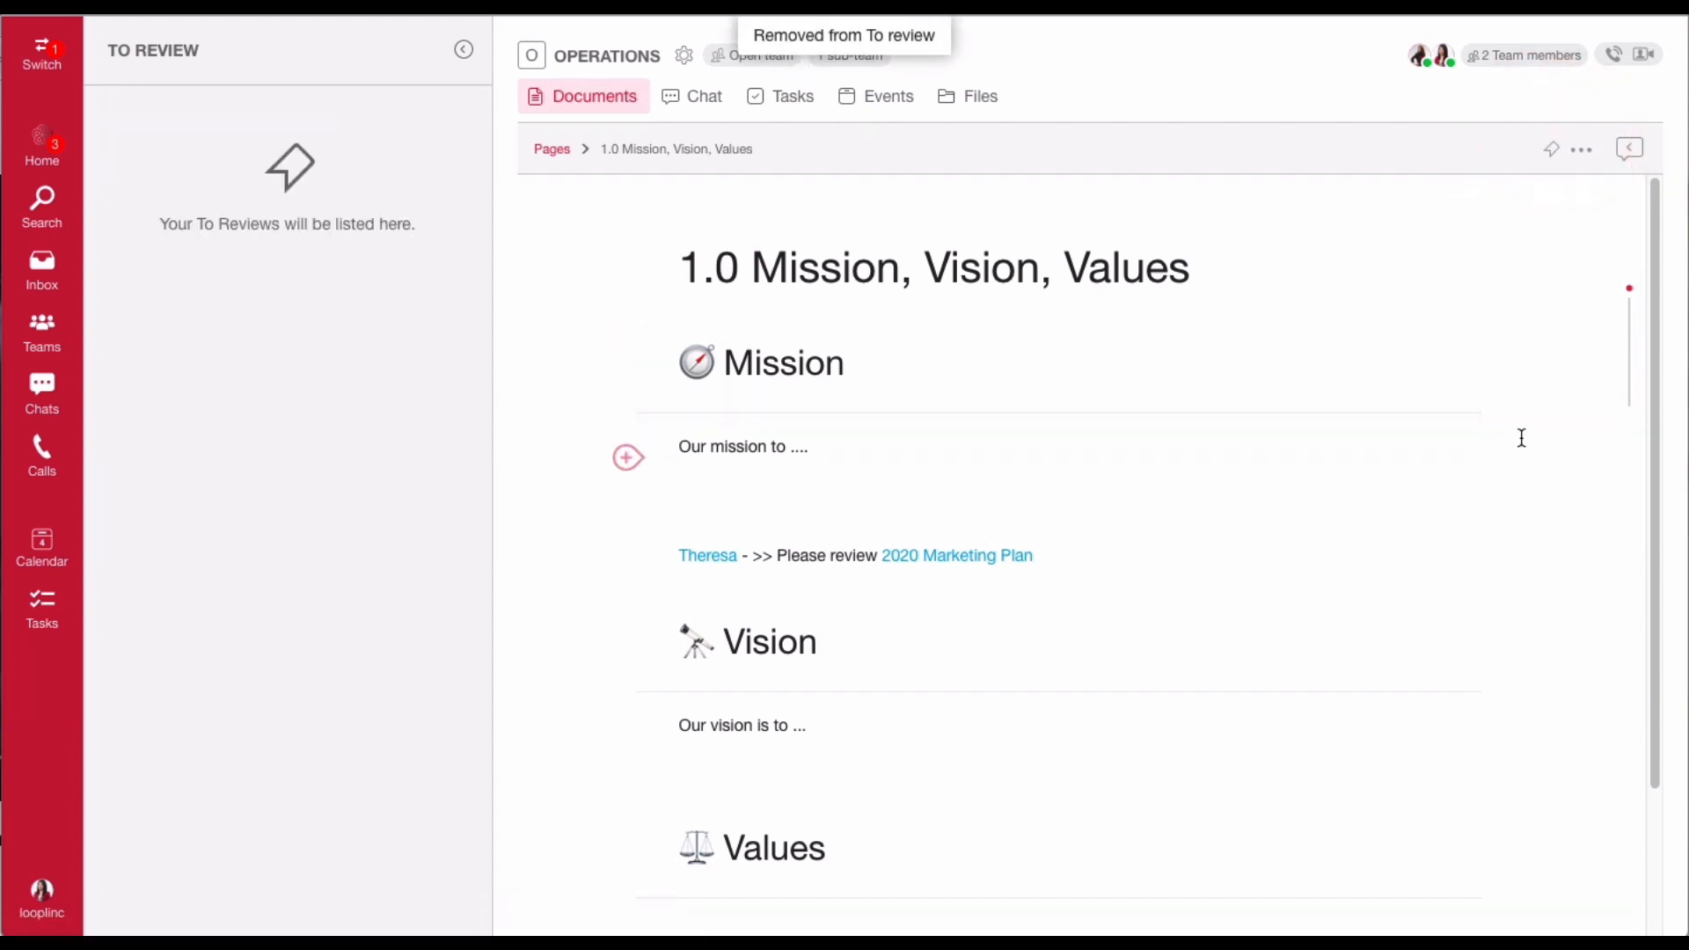
click(1181, 269)
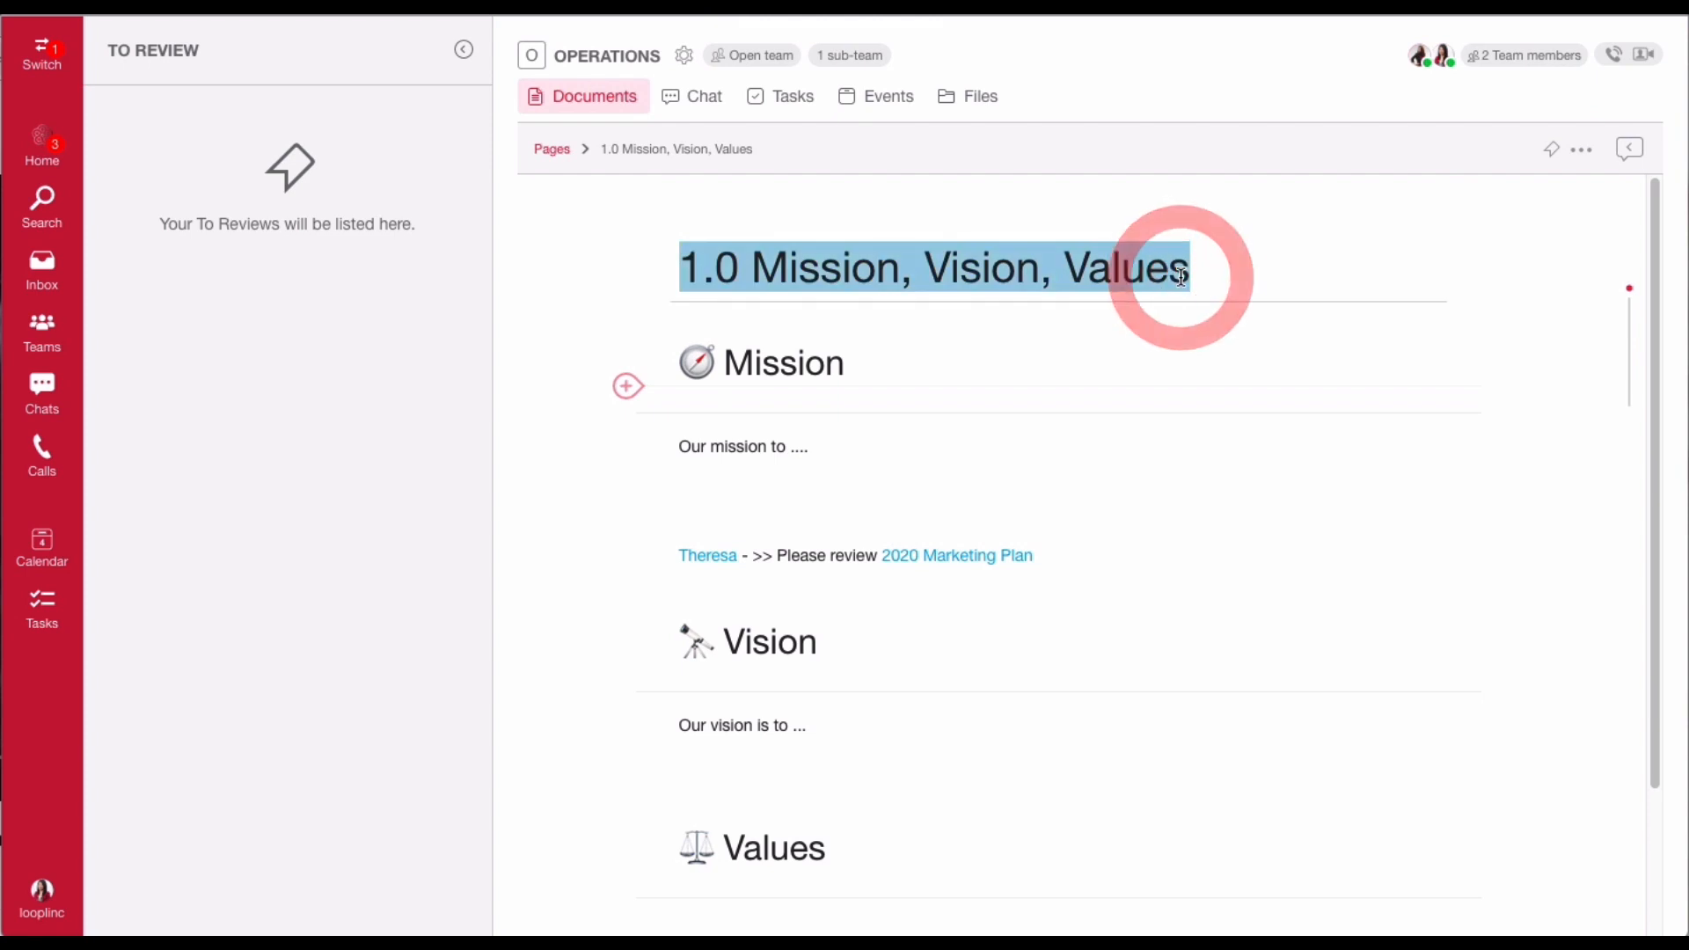
key(End)
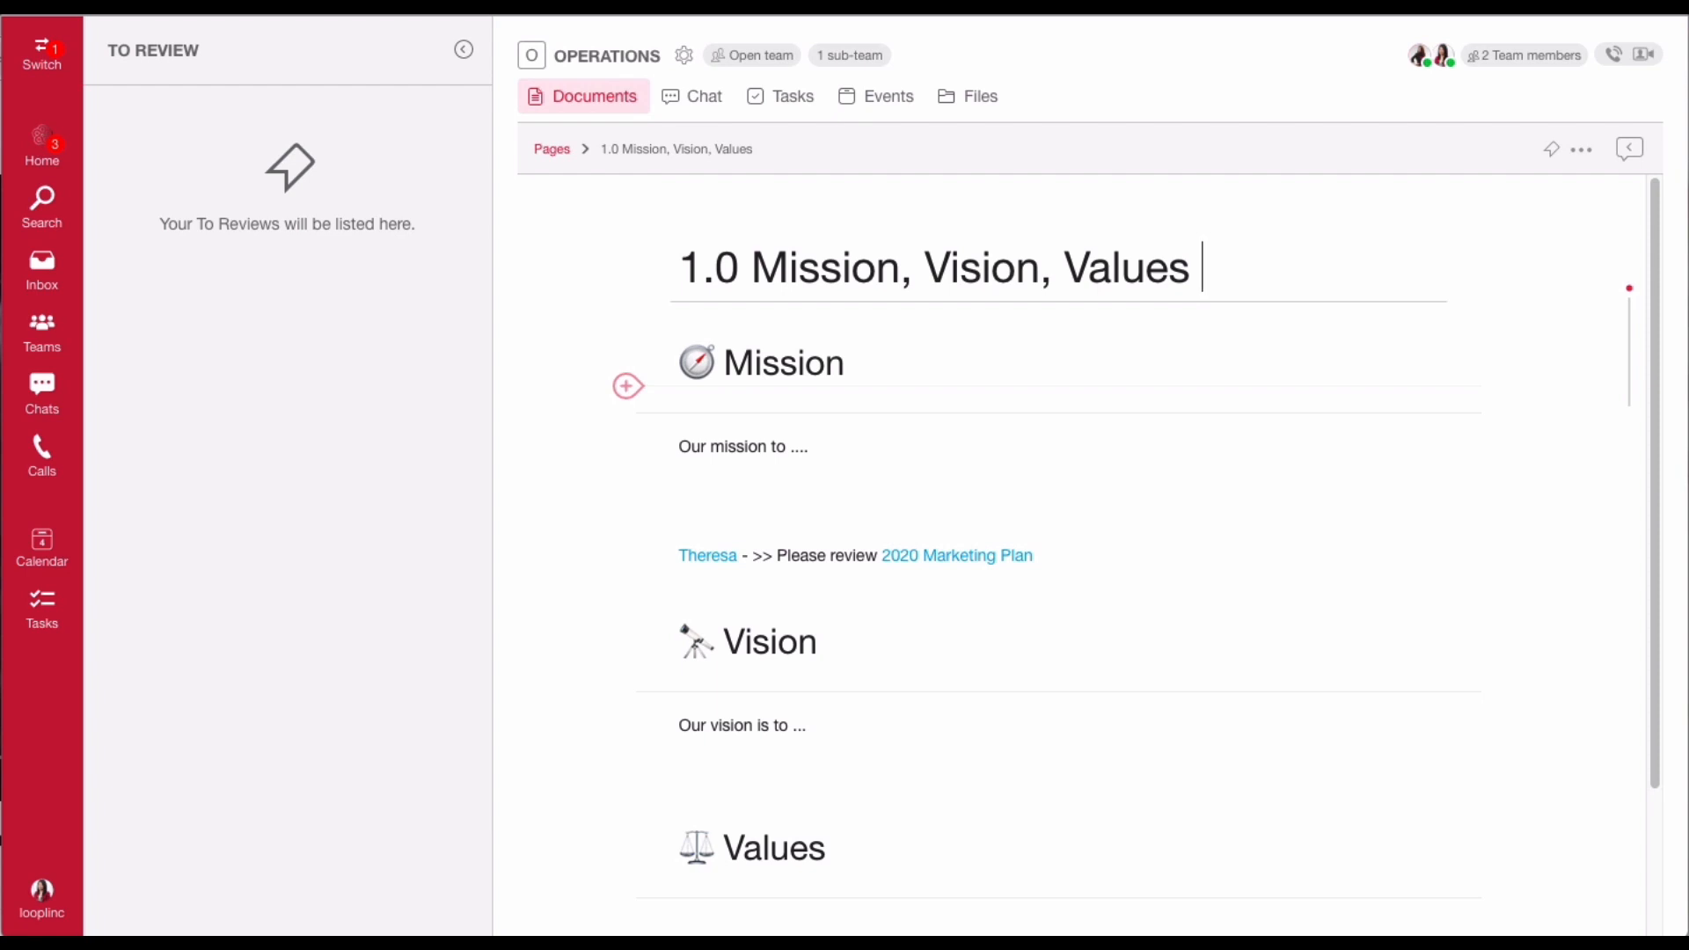
click(42, 268)
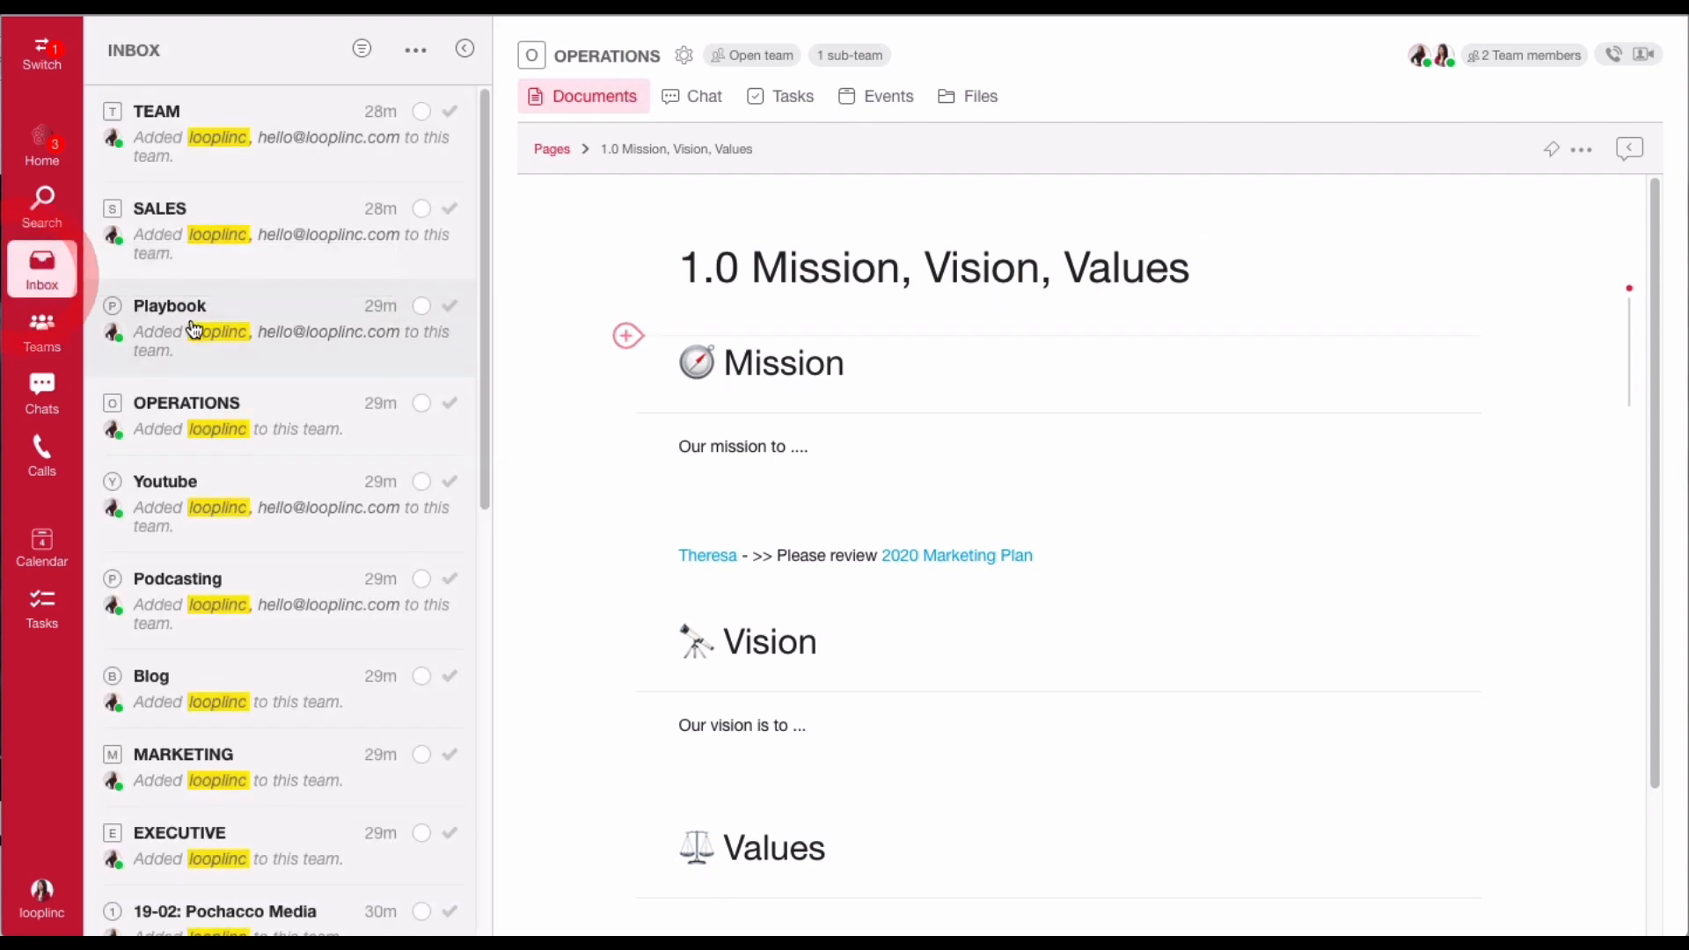
- Add the tag #done to the title of 19-01: Maple Bonsai Marketing's 0.0 Project Summary page and return to the team's document list
click(32, 329)
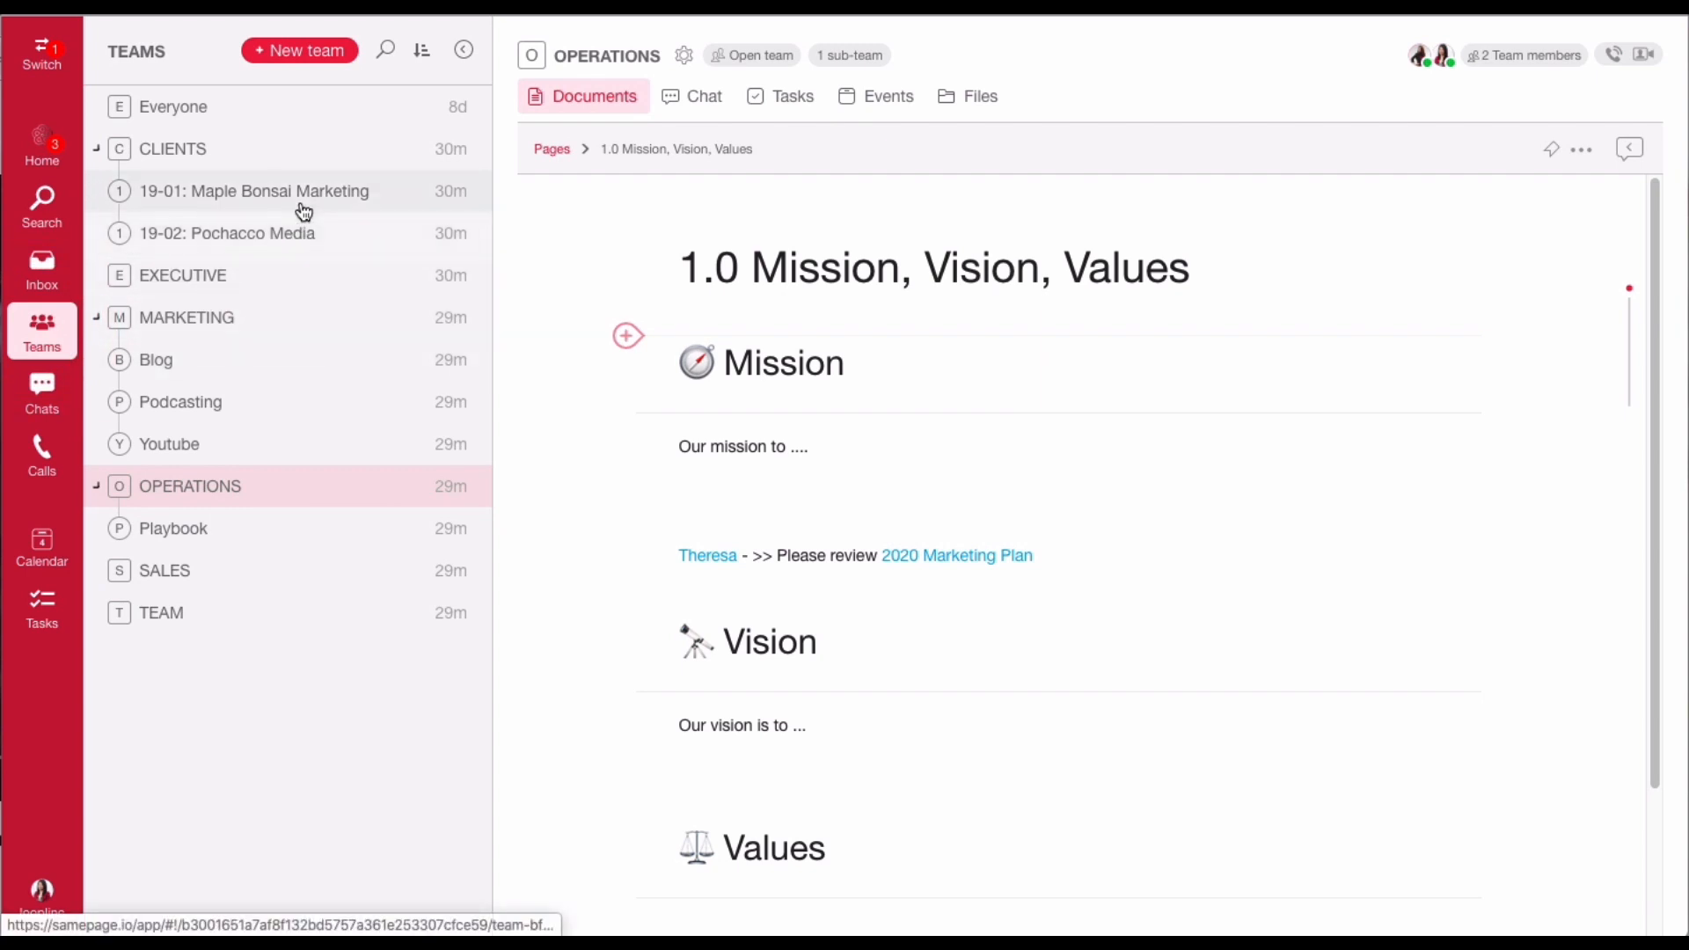
click(302, 209)
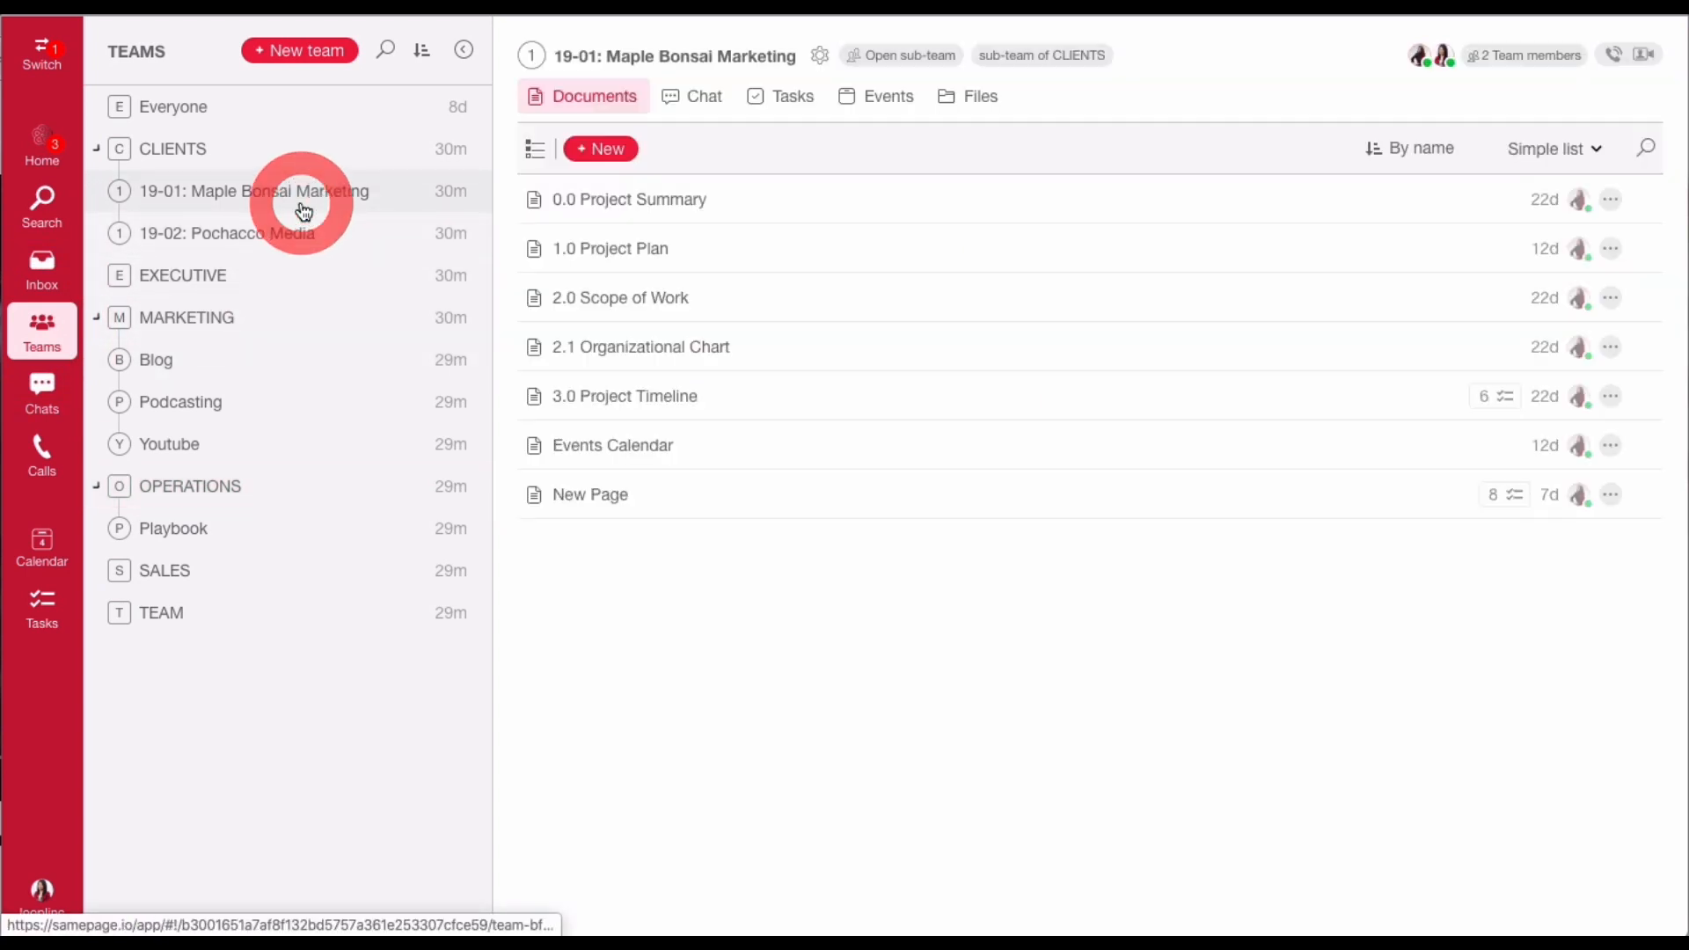
click(847, 195)
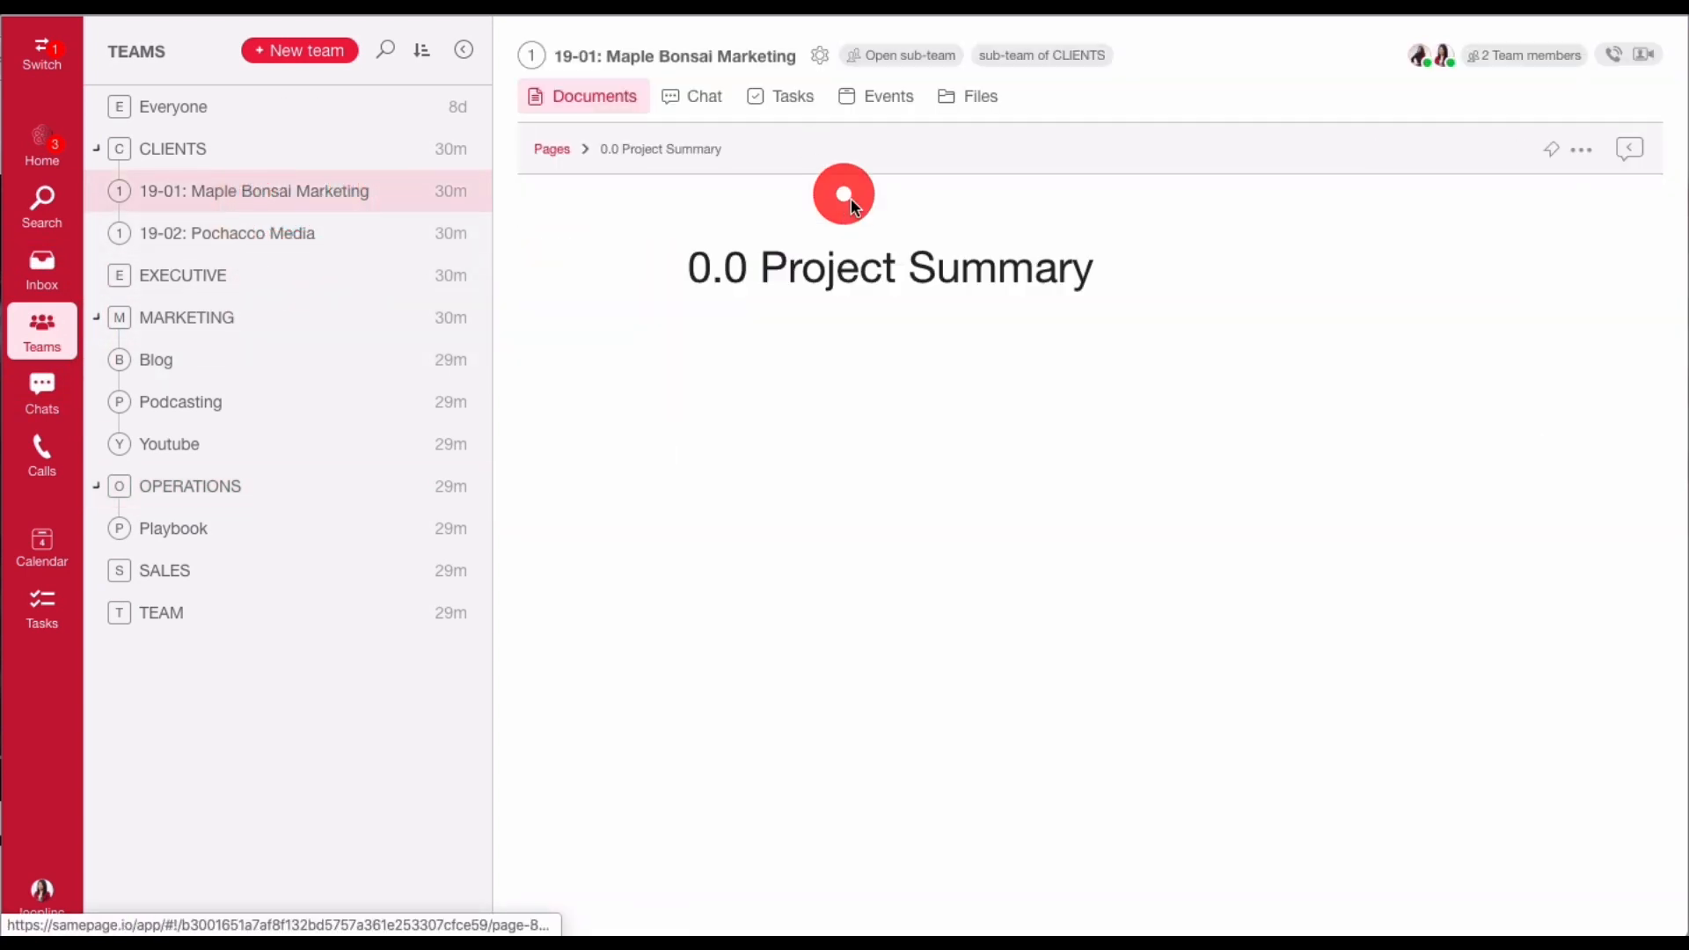
triple_click(1082, 266)
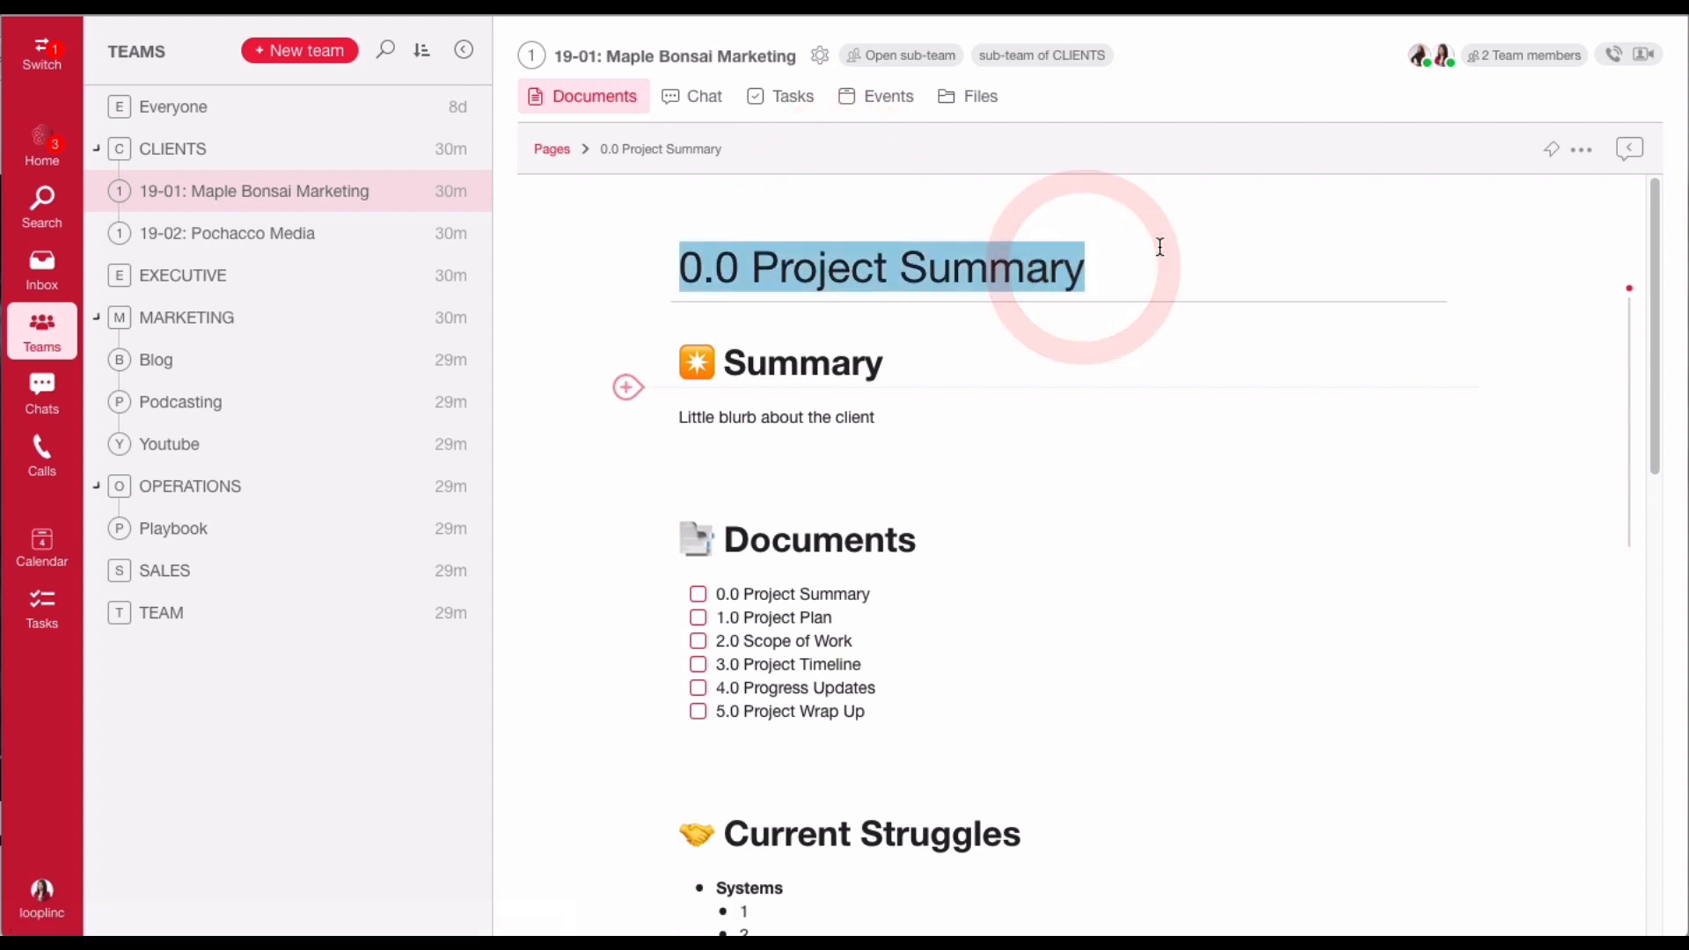
click(1157, 247)
text(#done)
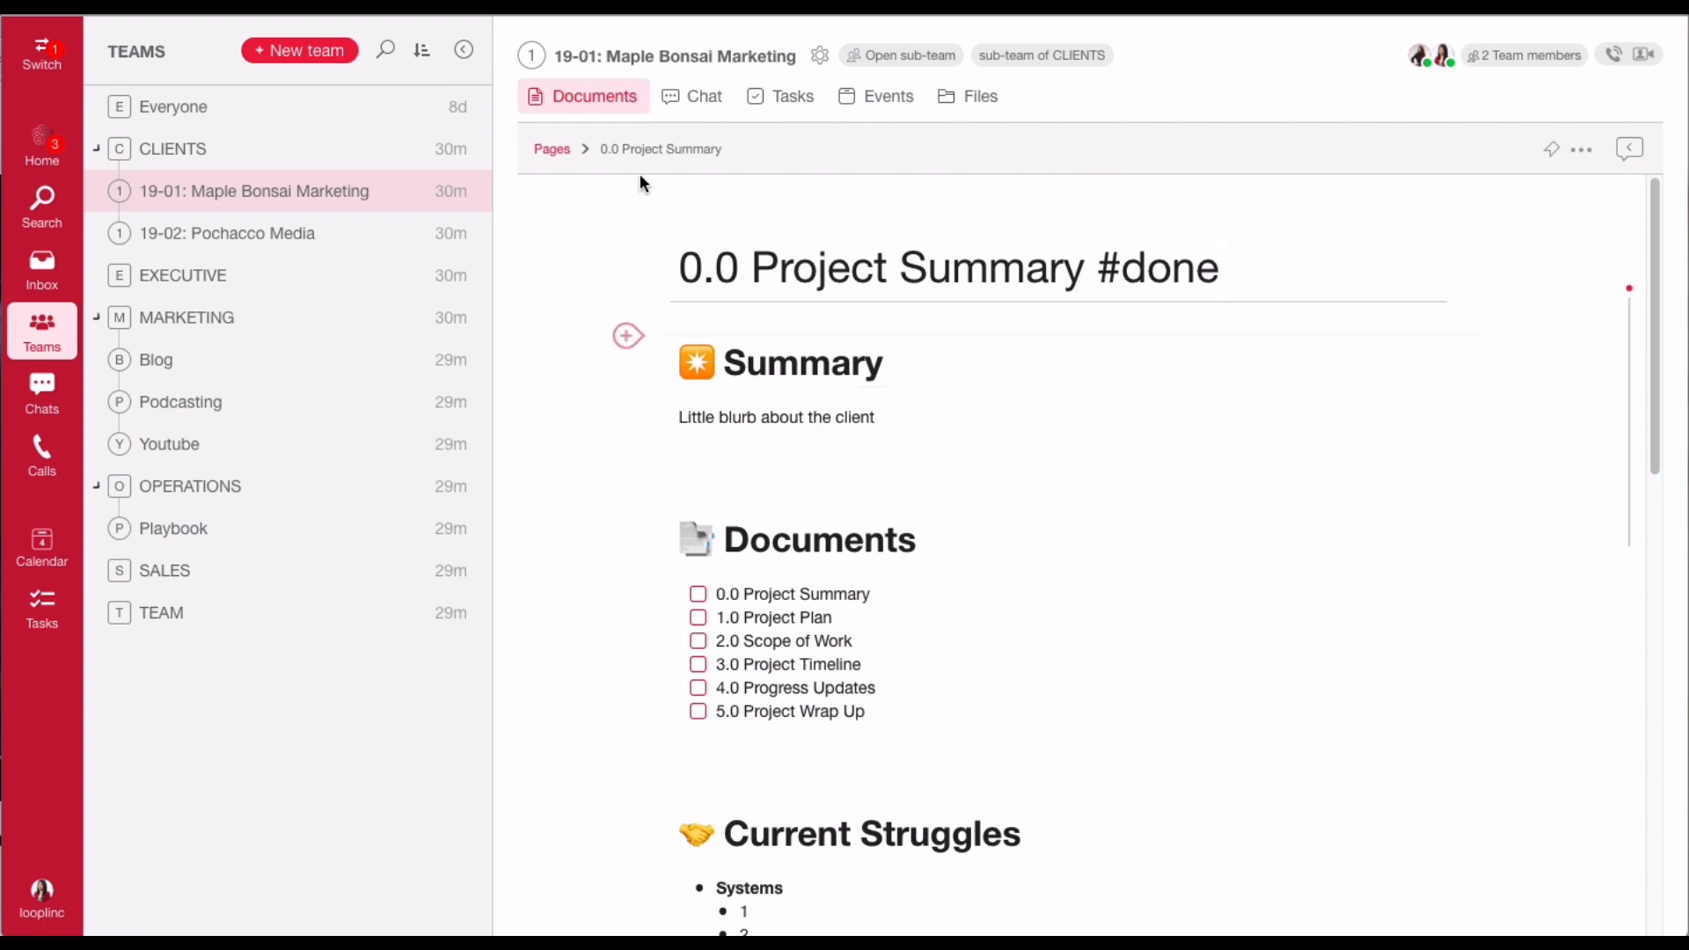
click(554, 150)
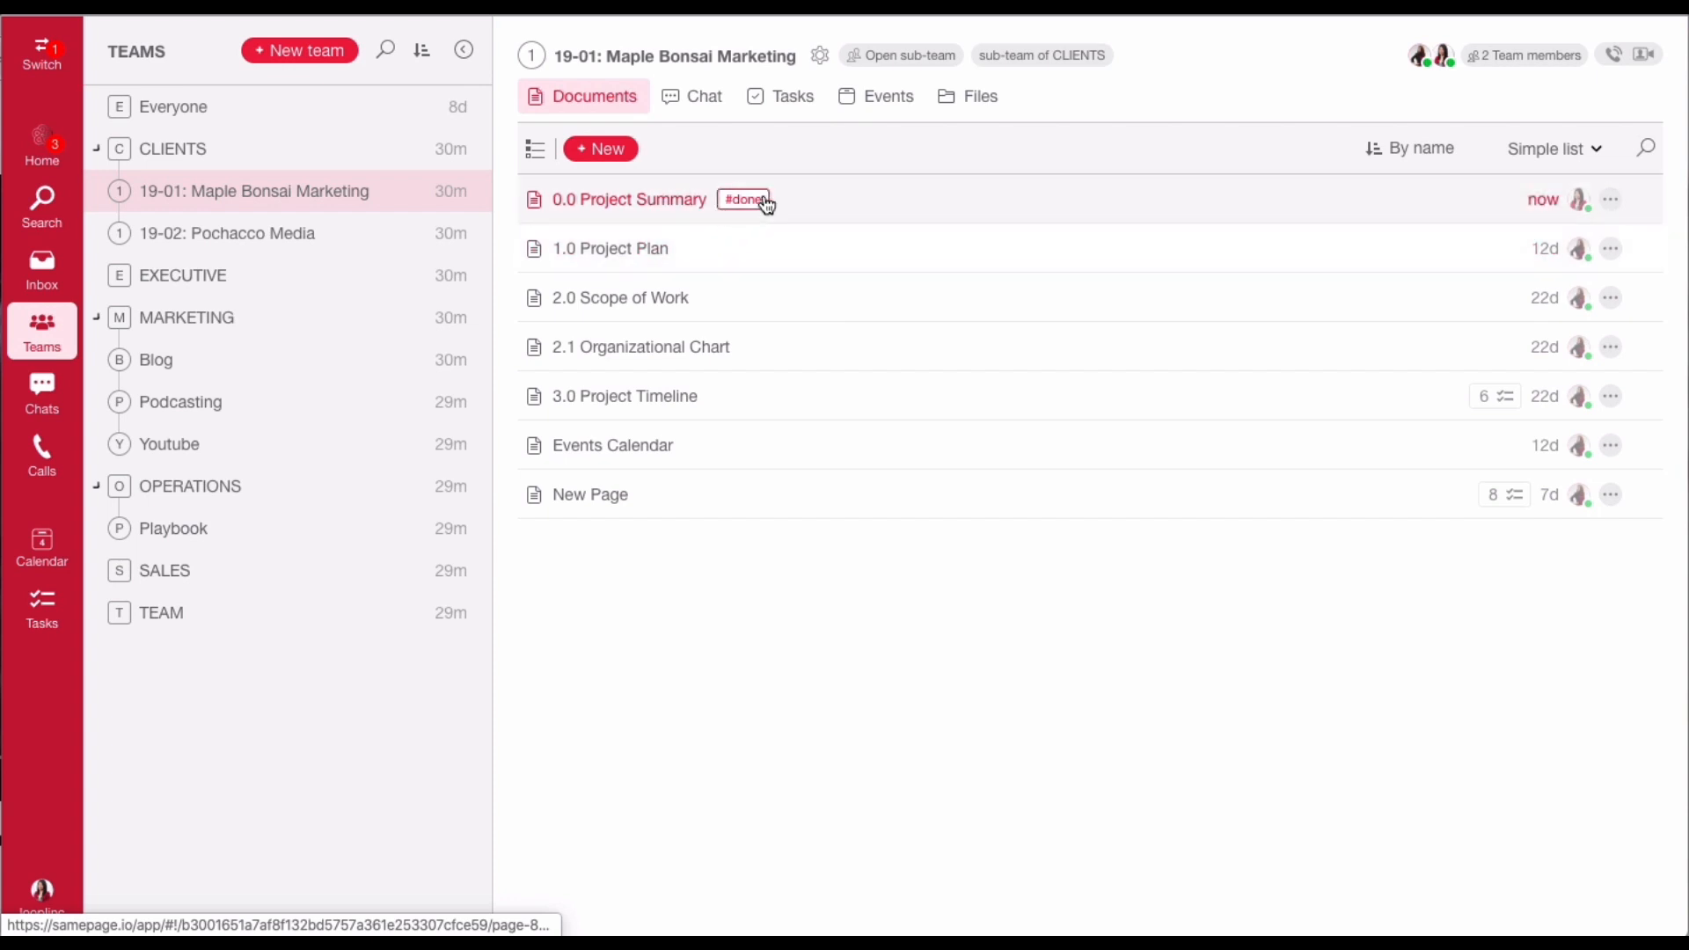
- Open 19-01: Maple Bonsai Marketing's 1.0 Project Plan page and add the tag #wip to its title
click(812, 257)
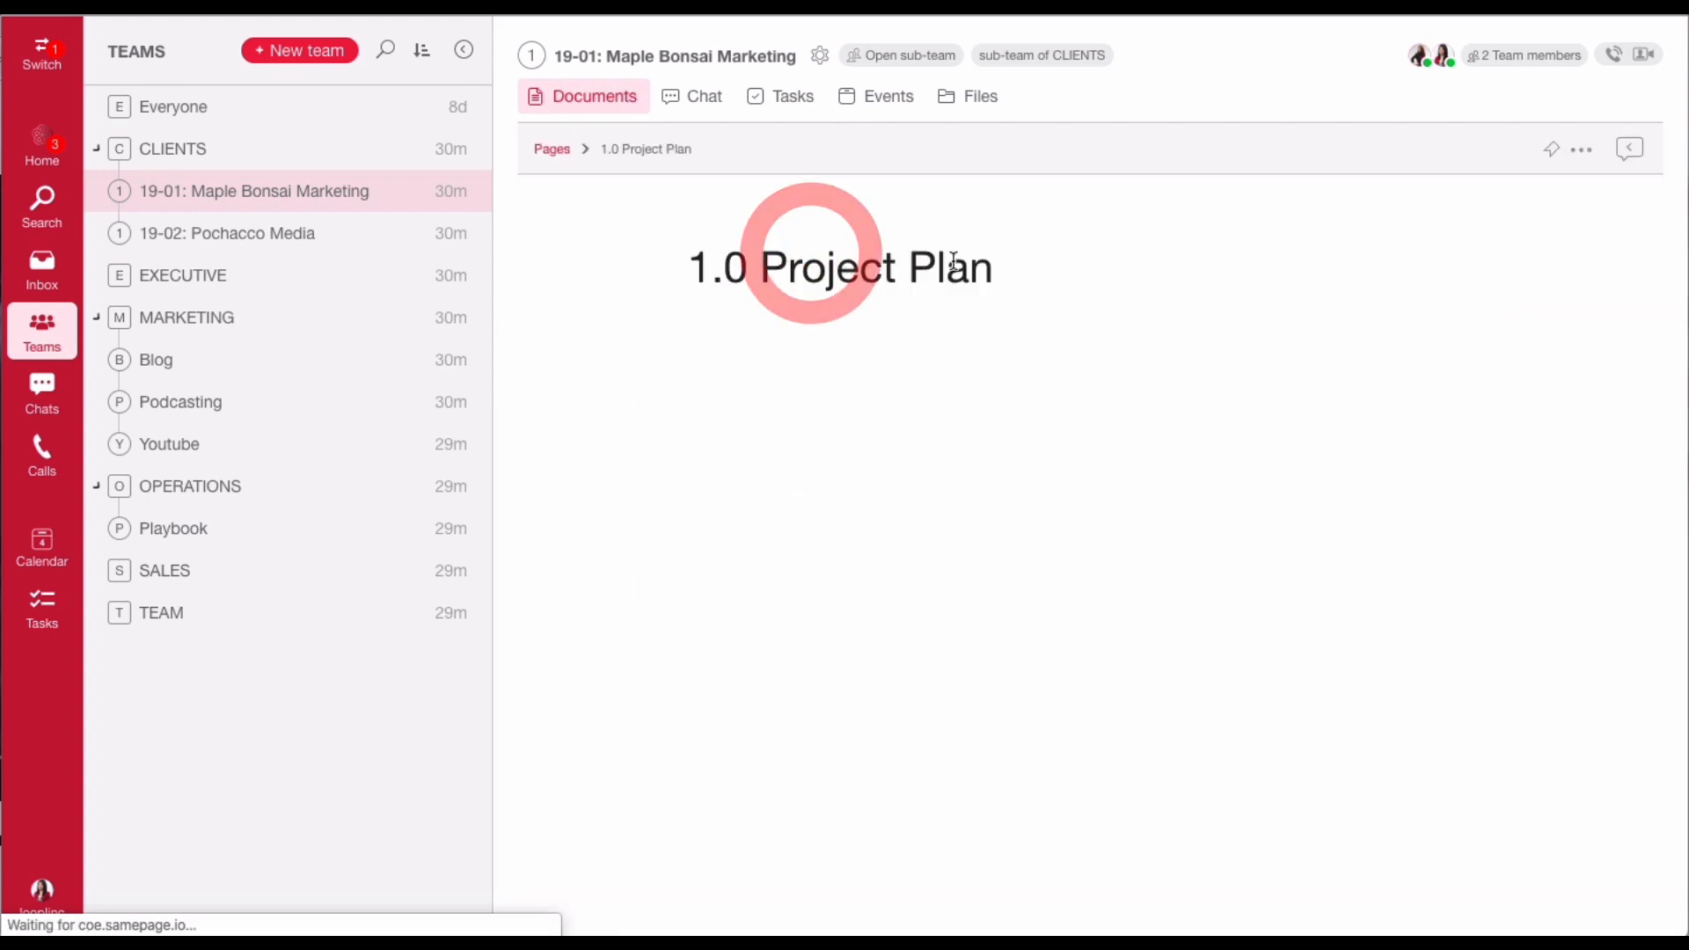
triple_click(990, 267)
click(1006, 269)
text(#wip)
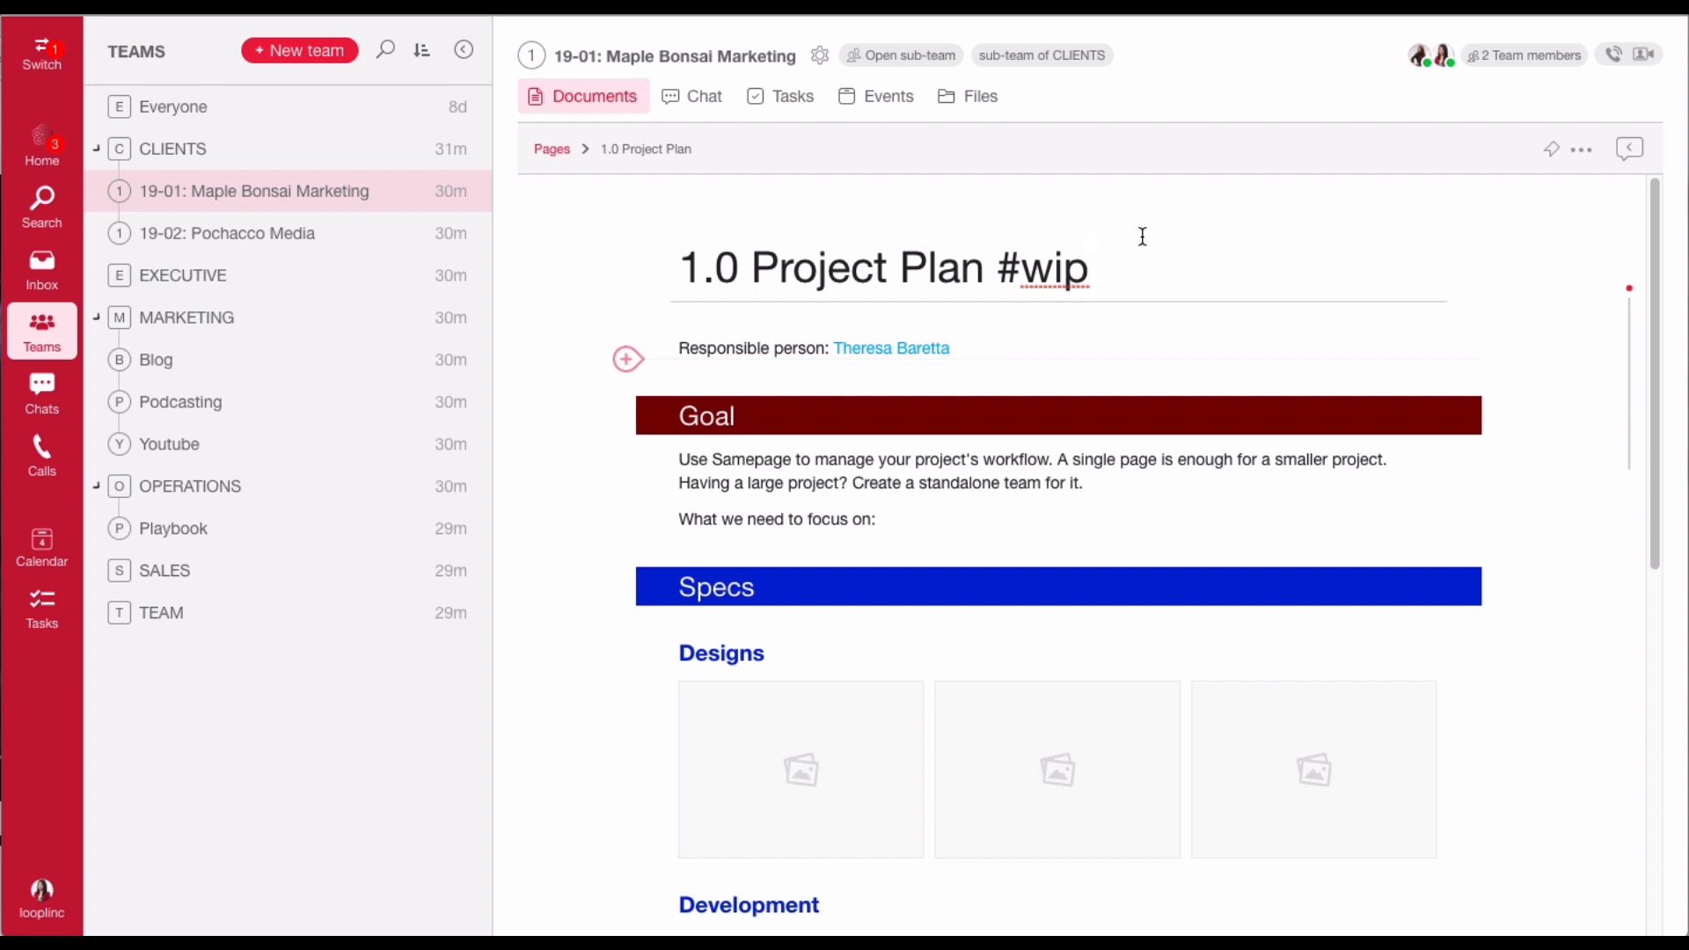
- Show the track changes controls on the 1.0 Project Plan page and hide them again
scroll(723, 690, down, 2)
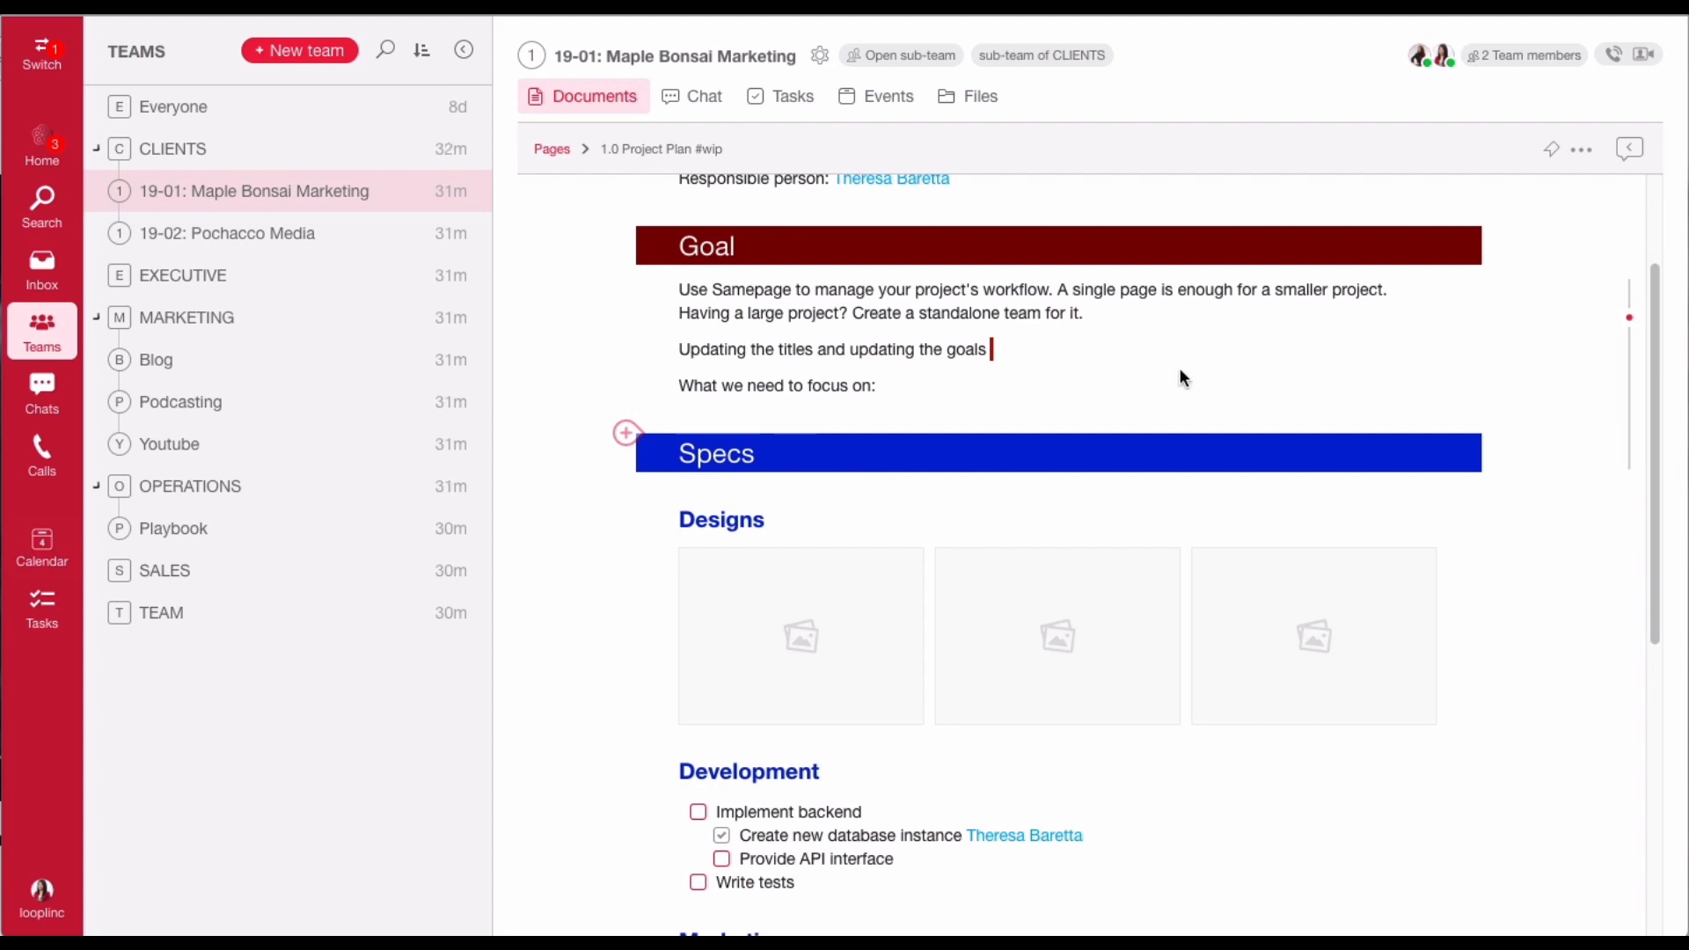
click(1581, 149)
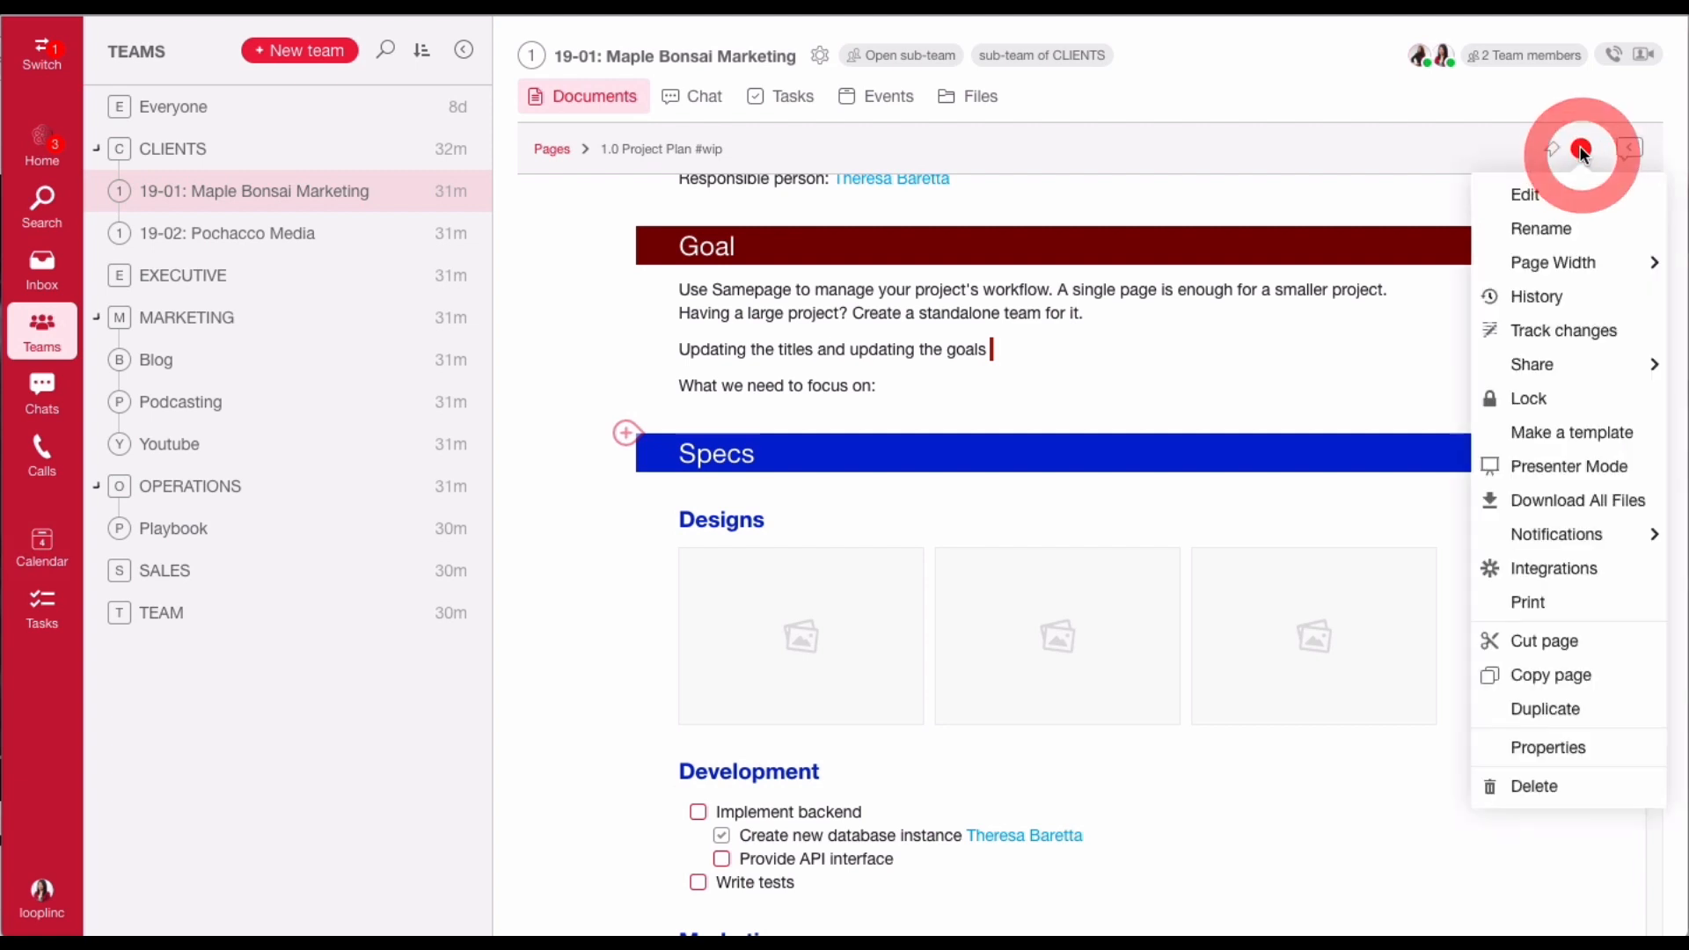
click(1608, 343)
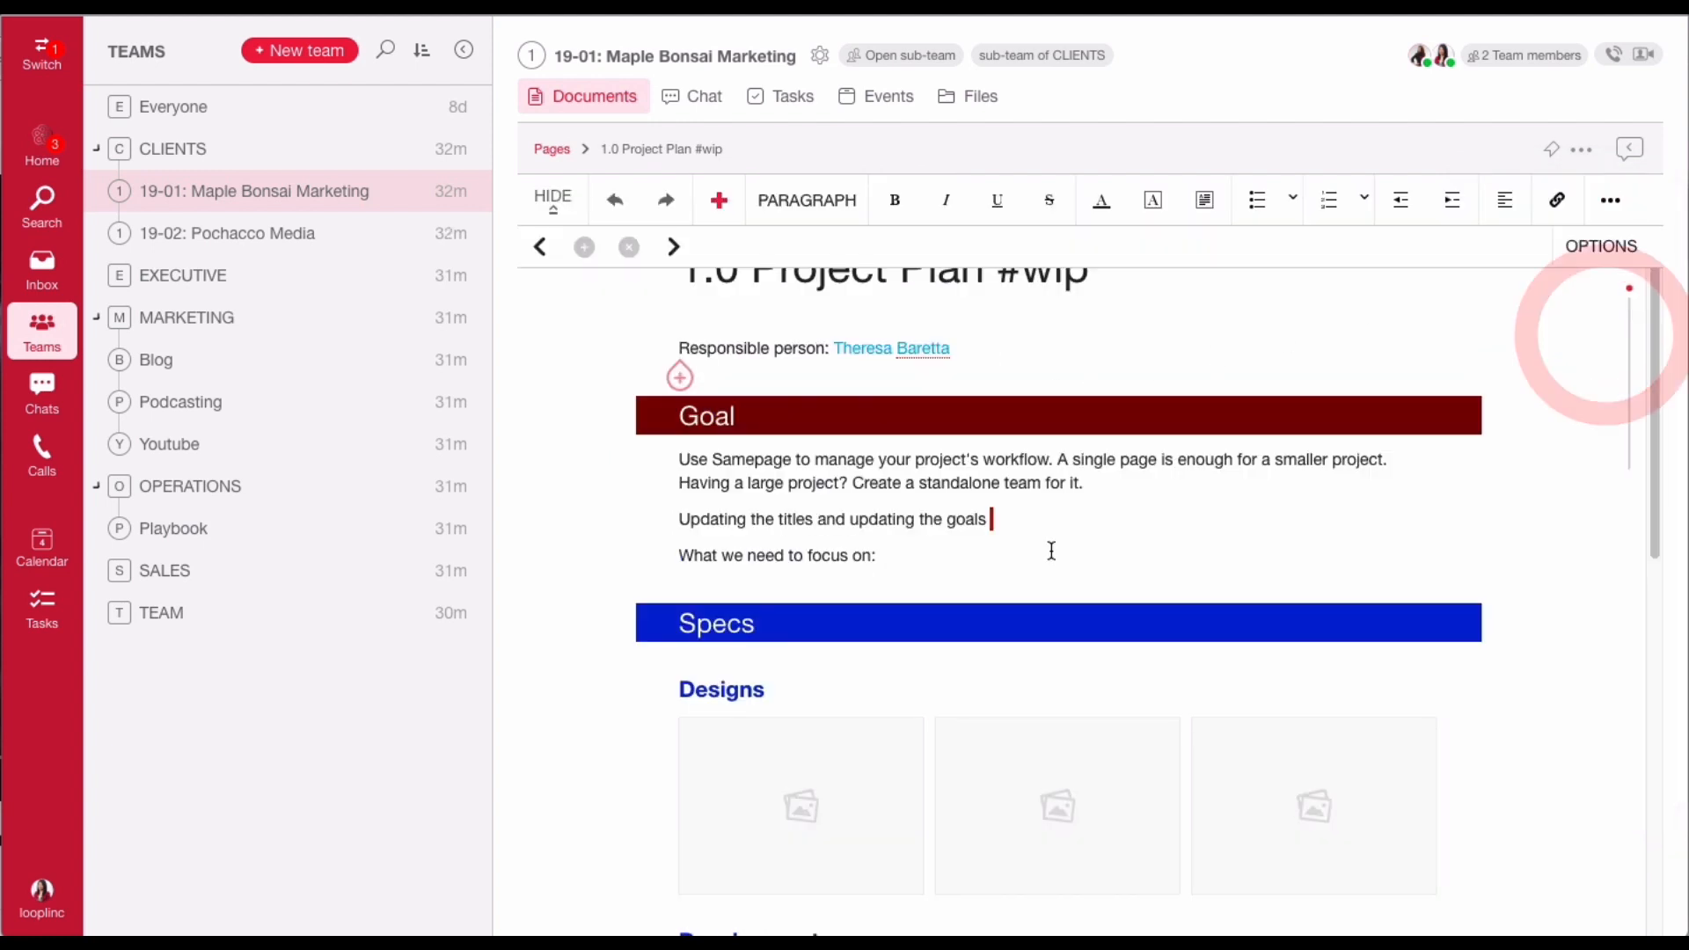
click(1617, 211)
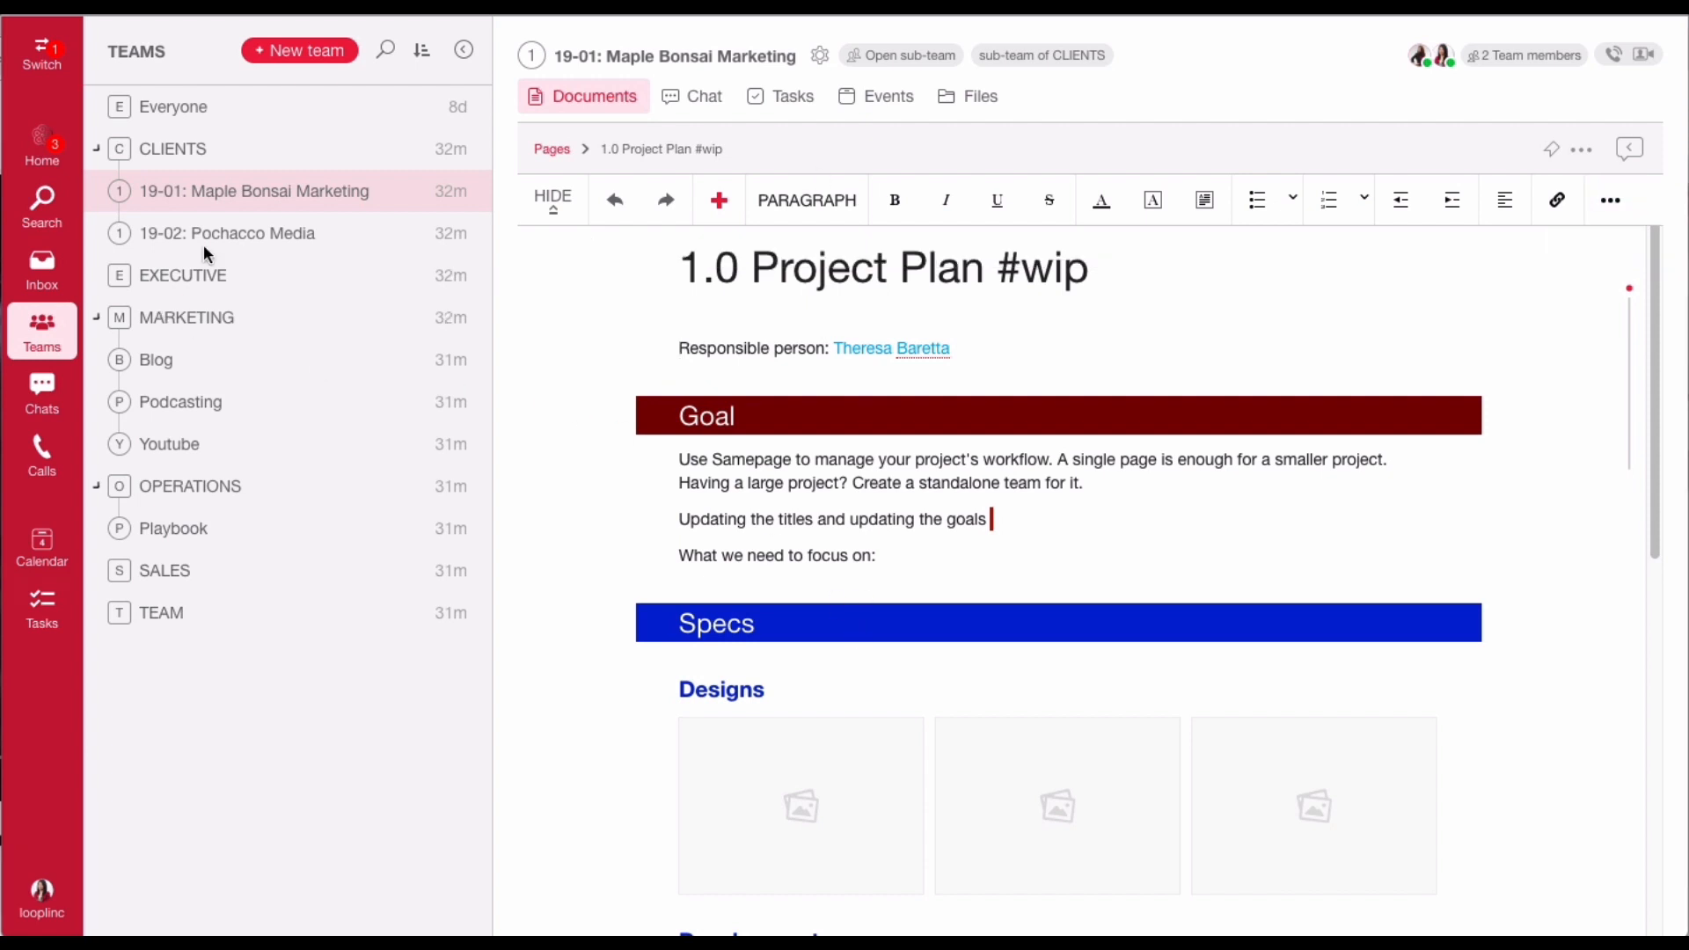
- Open the Complete Survey task on MARKETING's 2020 Marketing Plan page, inspect its progress and priority options, and close it
click(234, 319)
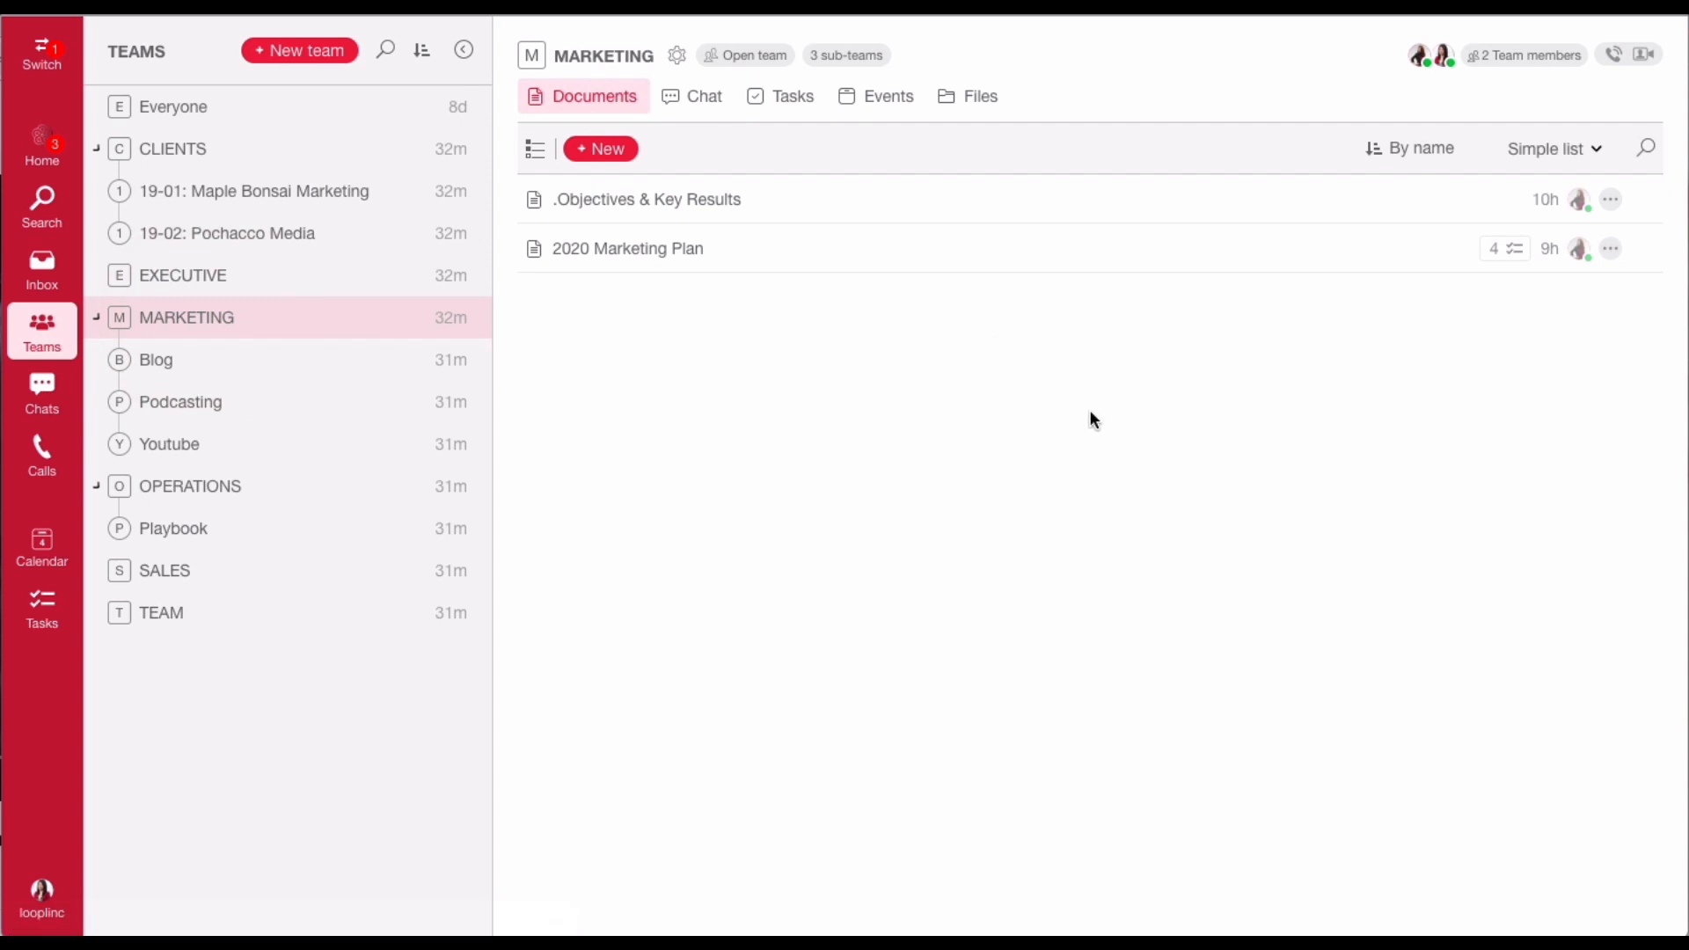
click(730, 255)
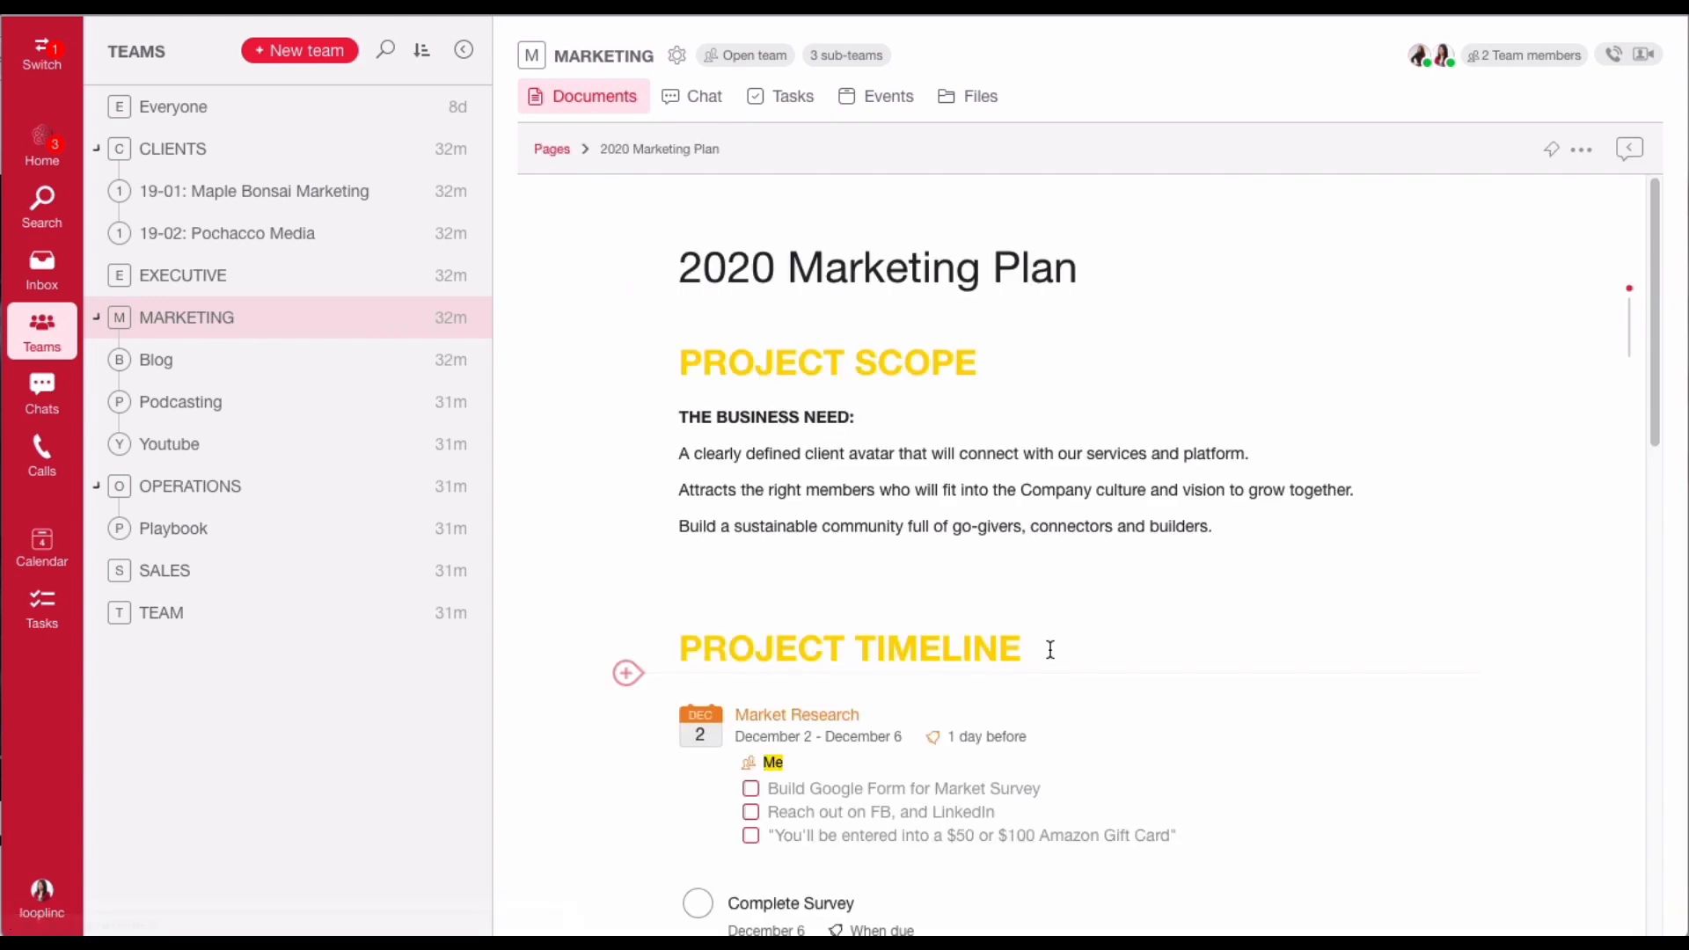
scroll(1056, 669, down, 3)
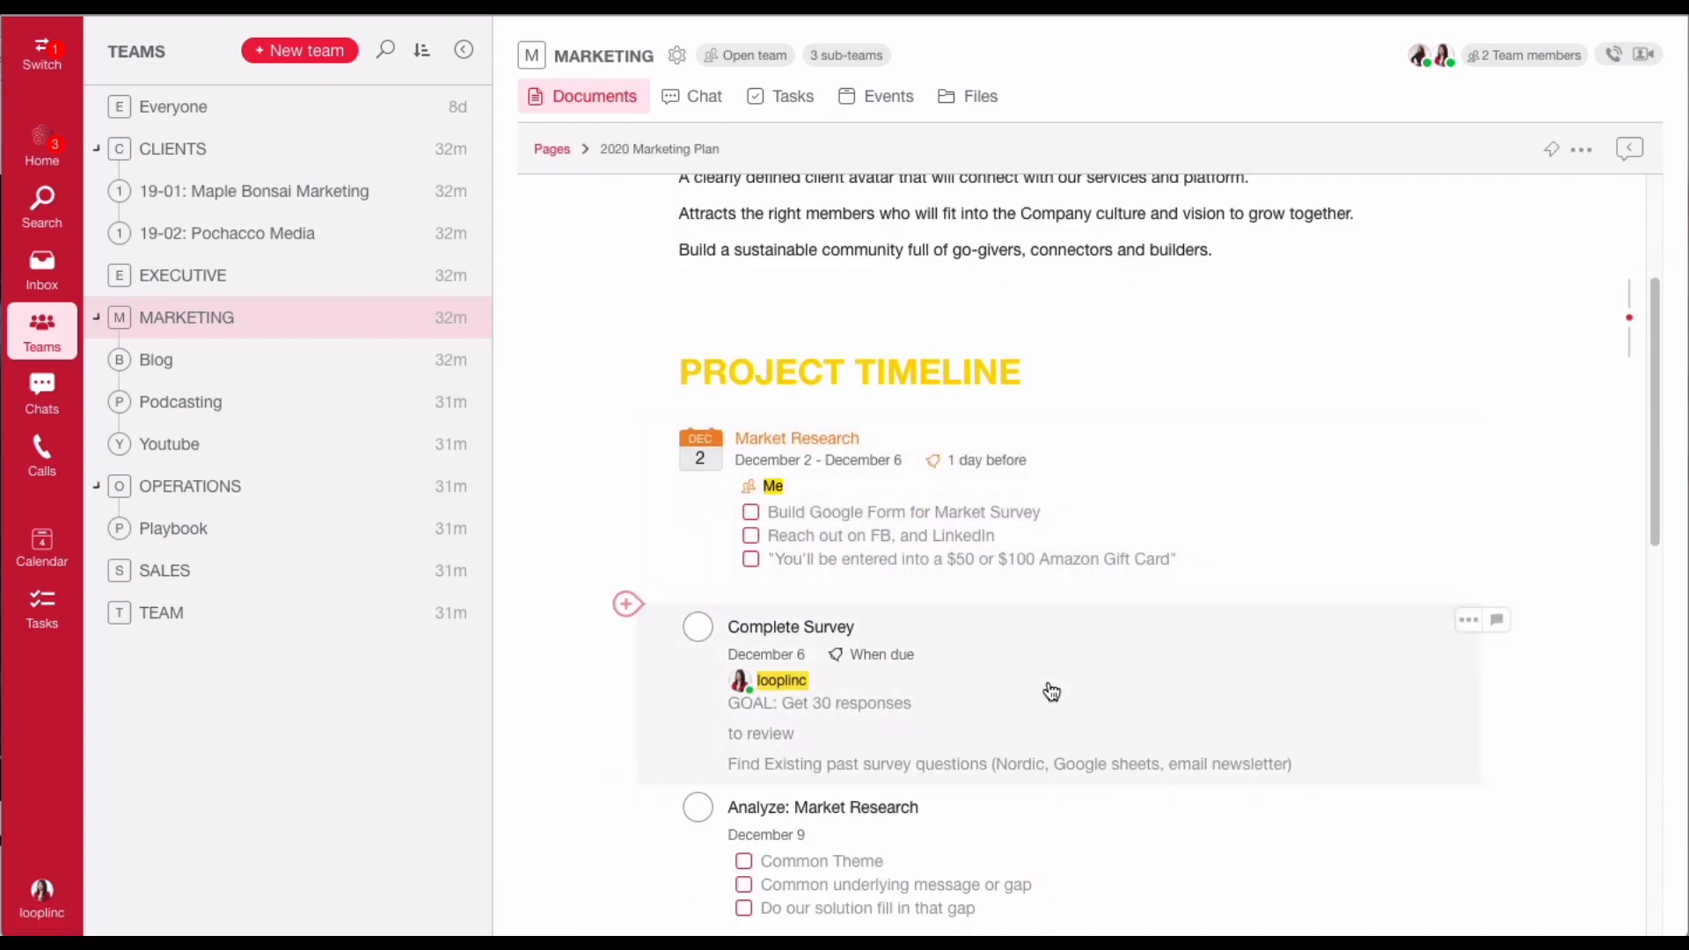
click(1053, 693)
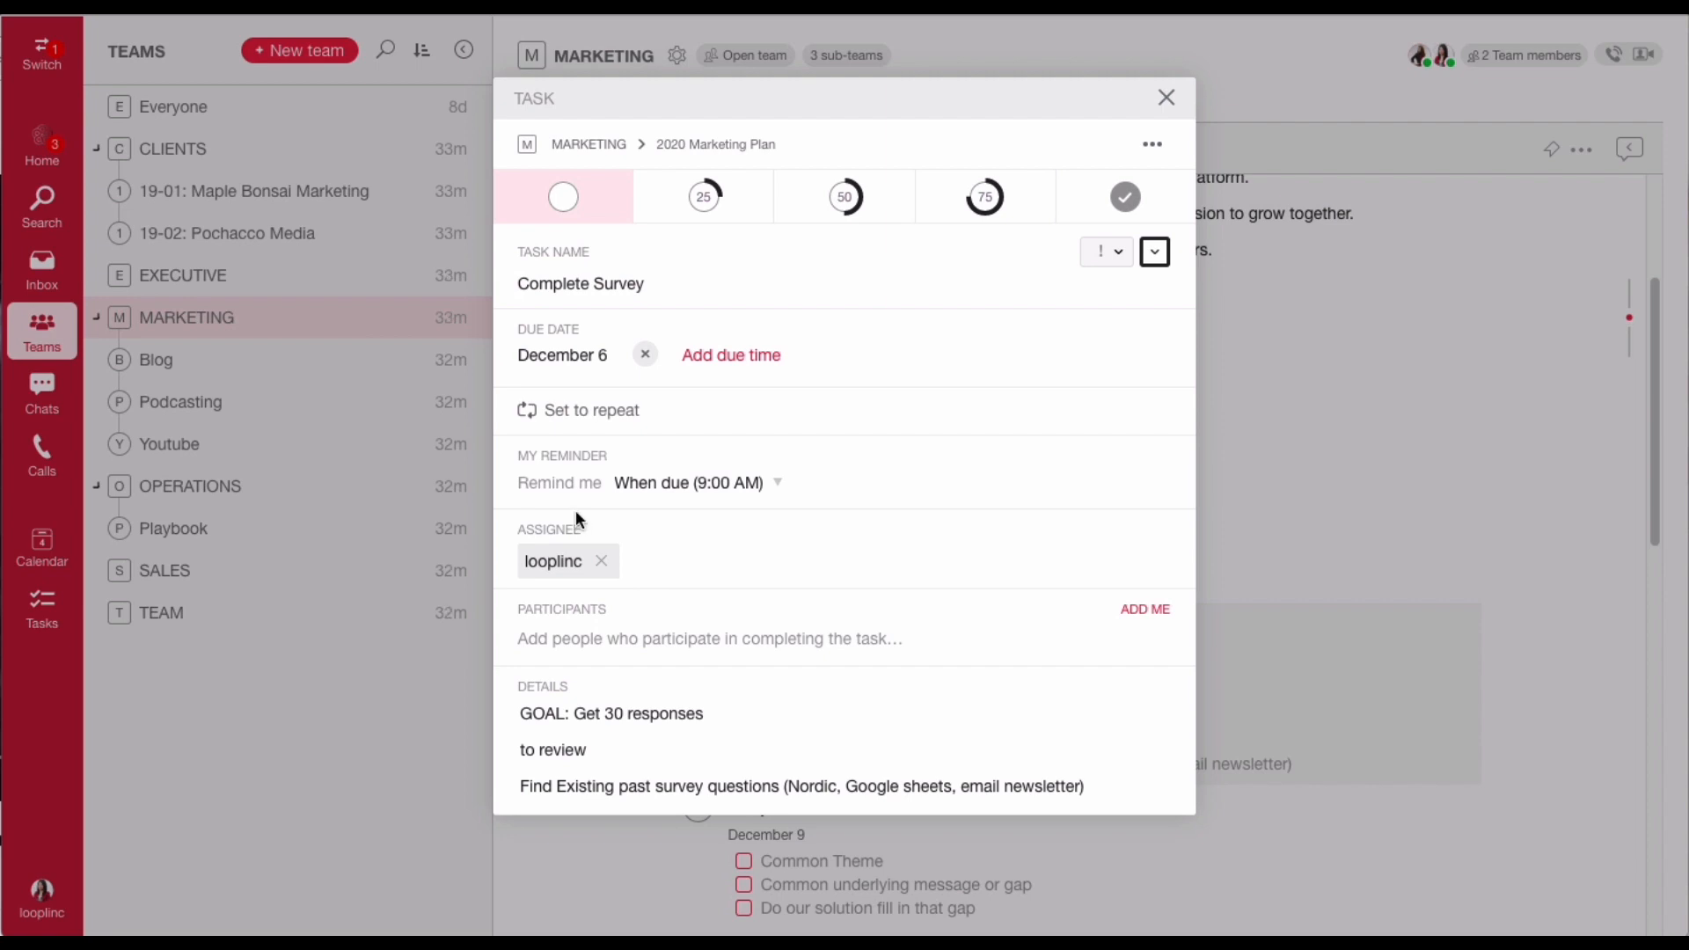
click(1114, 257)
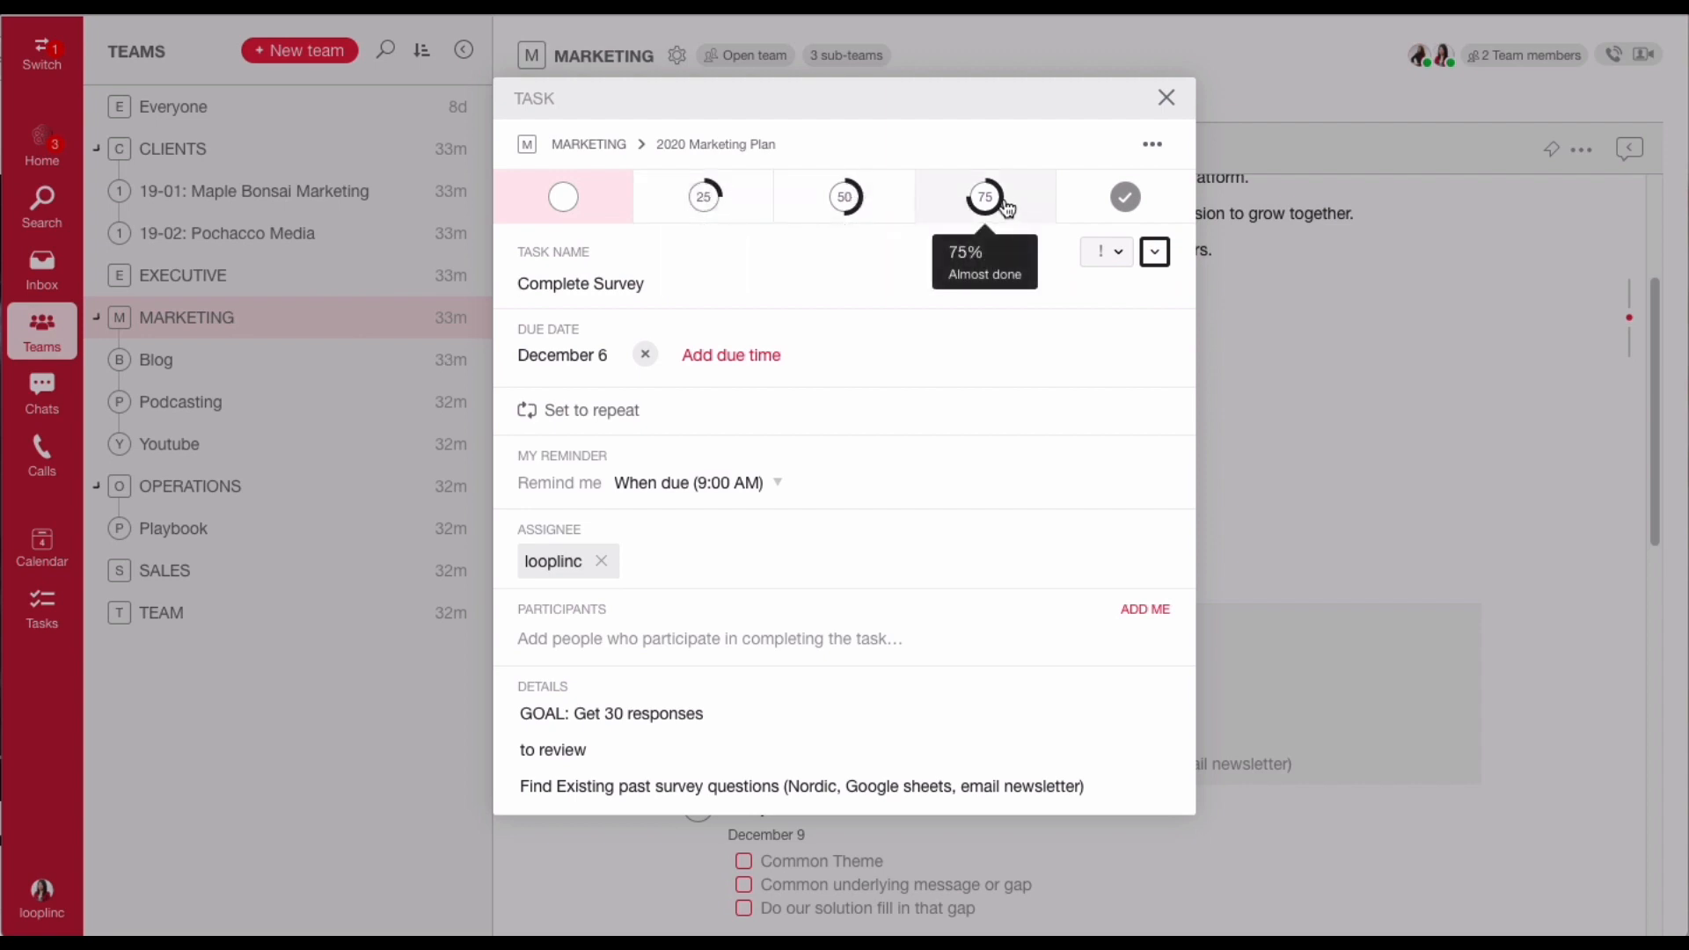
click(1154, 252)
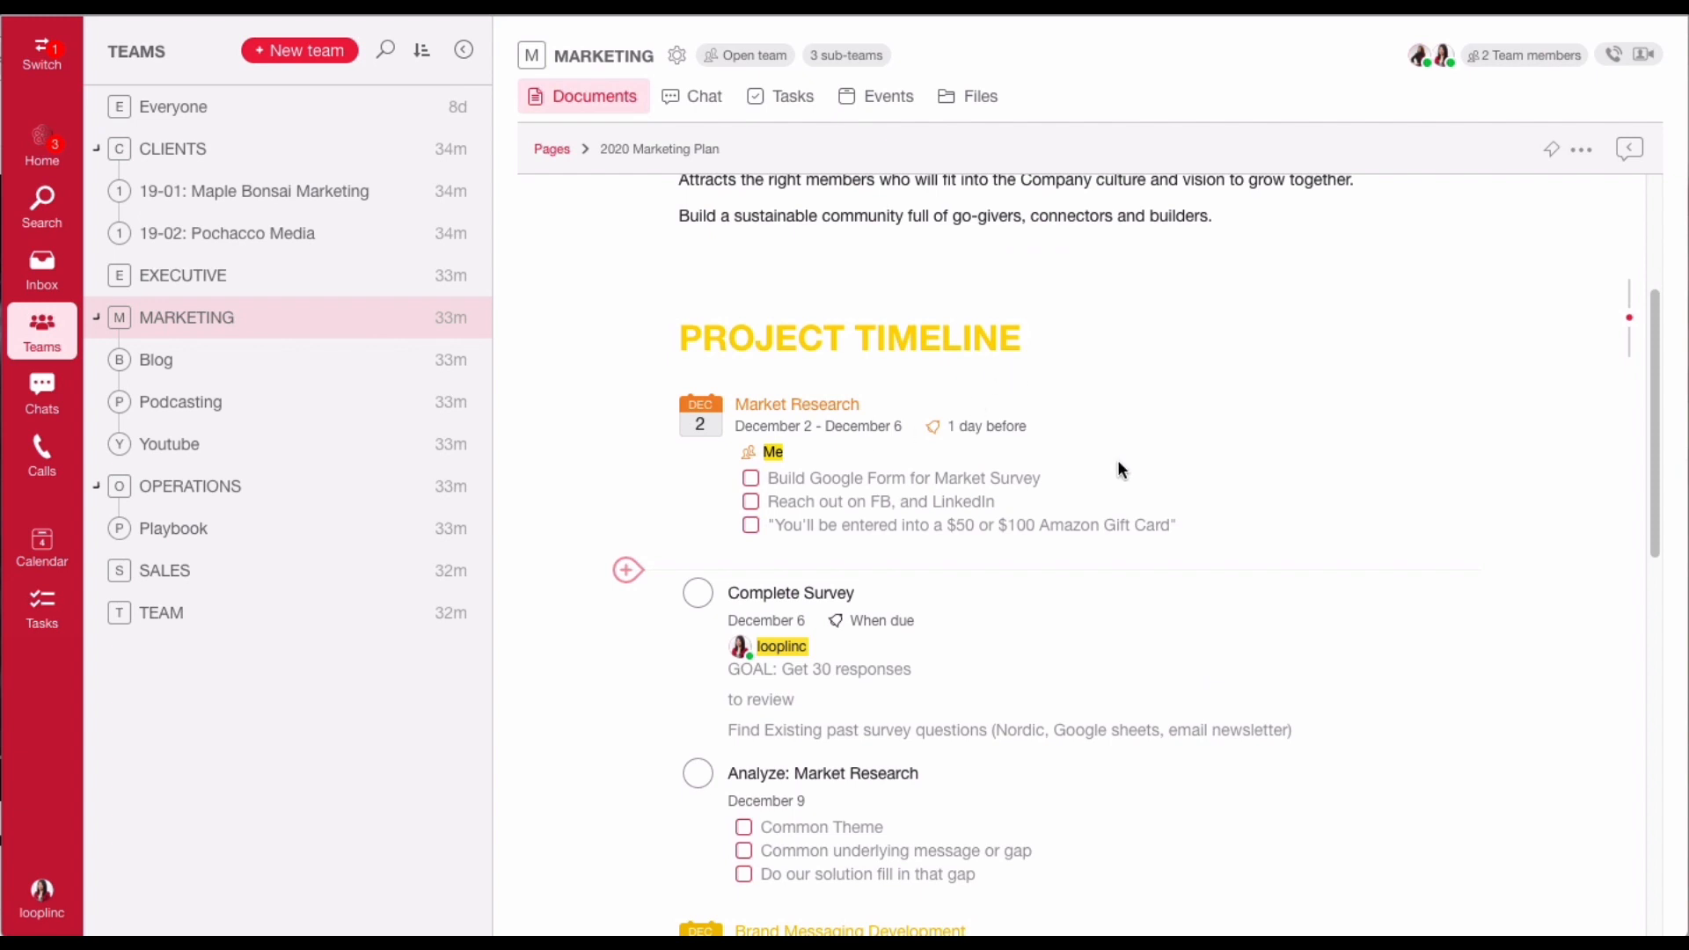
- Look over the plan's project timeline, view the MARKETING team's task list, and return to the team's document list
scroll(1214, 489, down, 1)
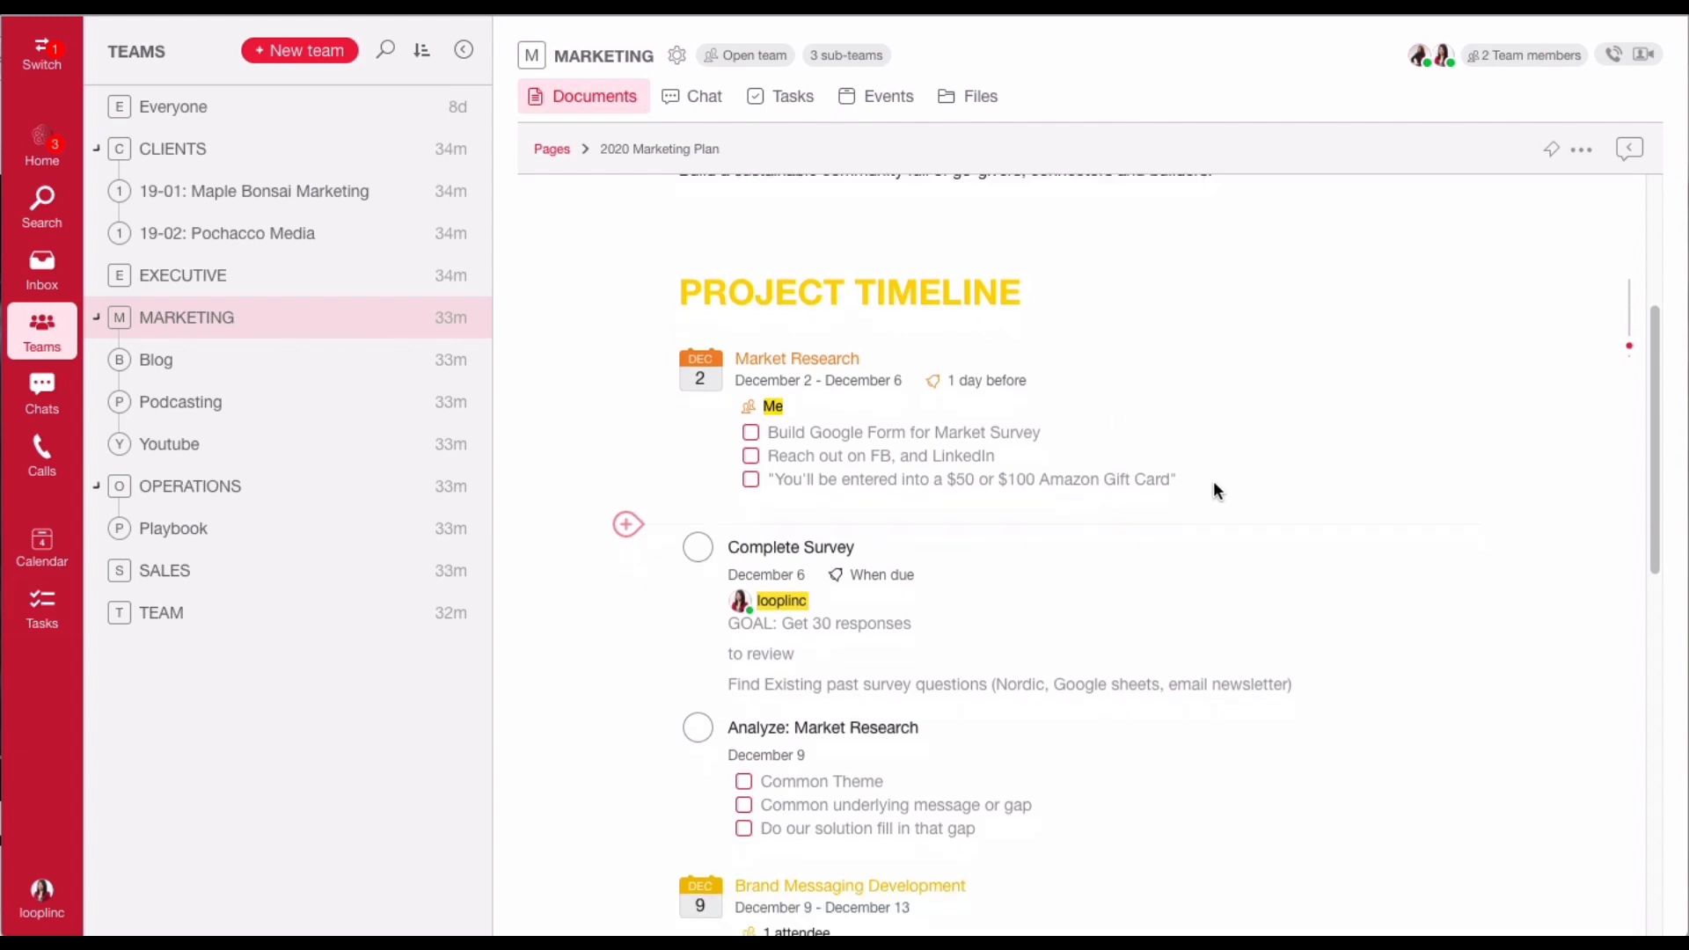
scroll(1214, 489, down, 1)
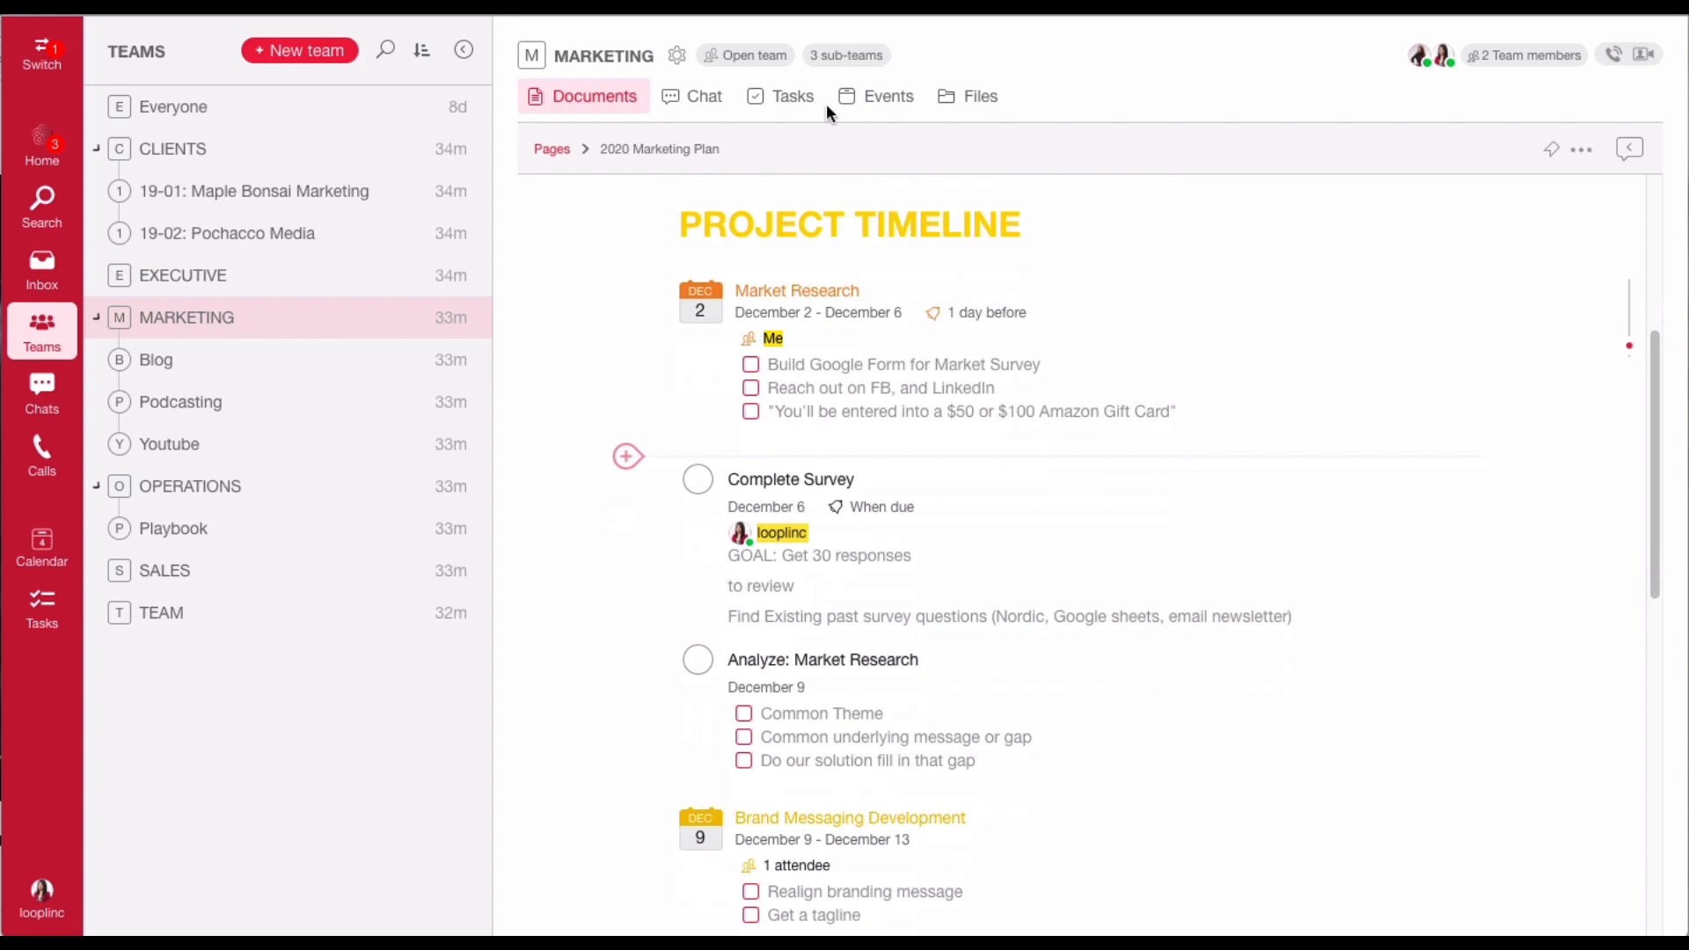
click(795, 107)
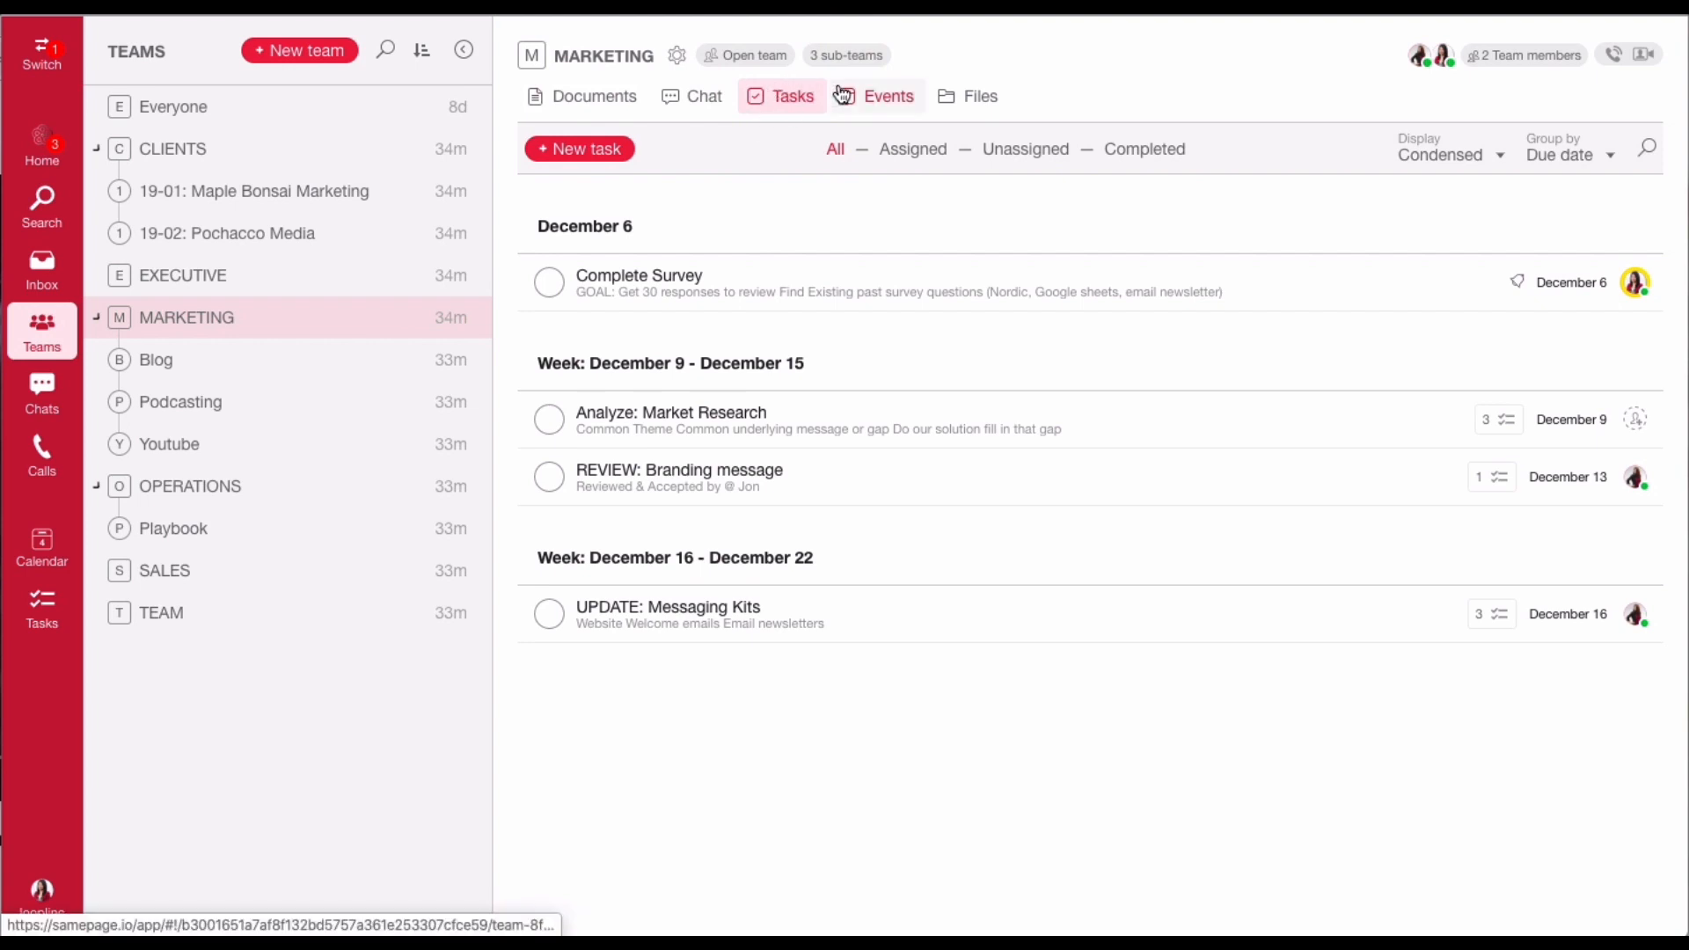
click(637, 107)
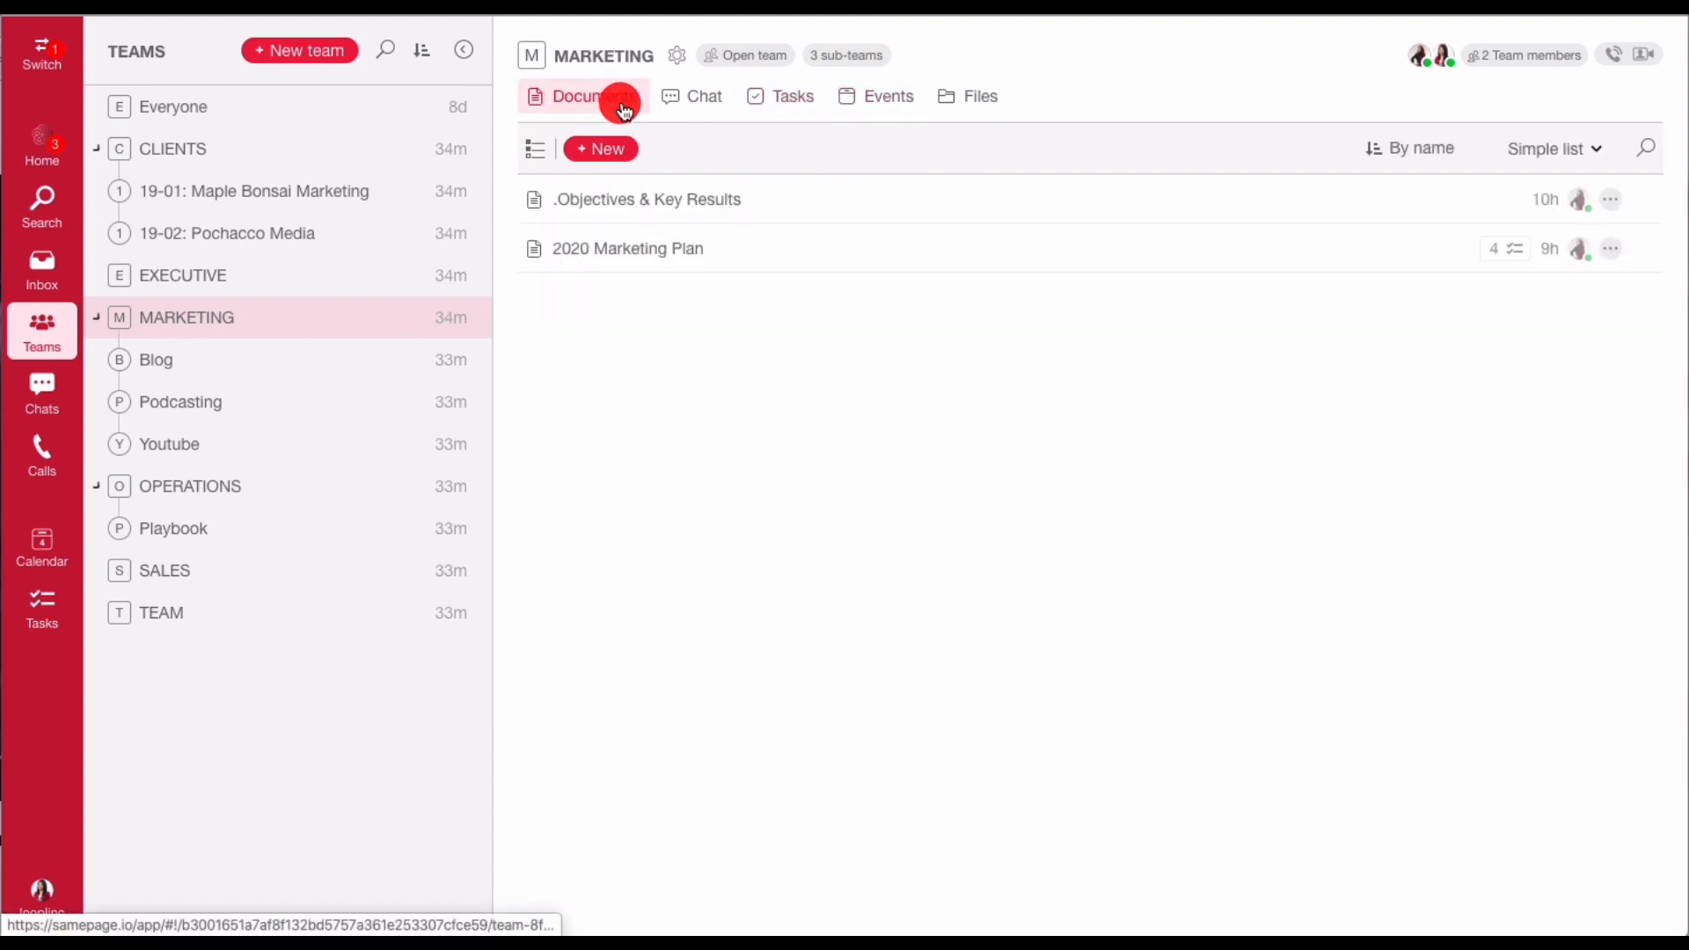
- Reopen the 2020 Marketing Plan page and examine the tasks and events in its project timeline
click(709, 254)
scroll(1116, 633, down, 3)
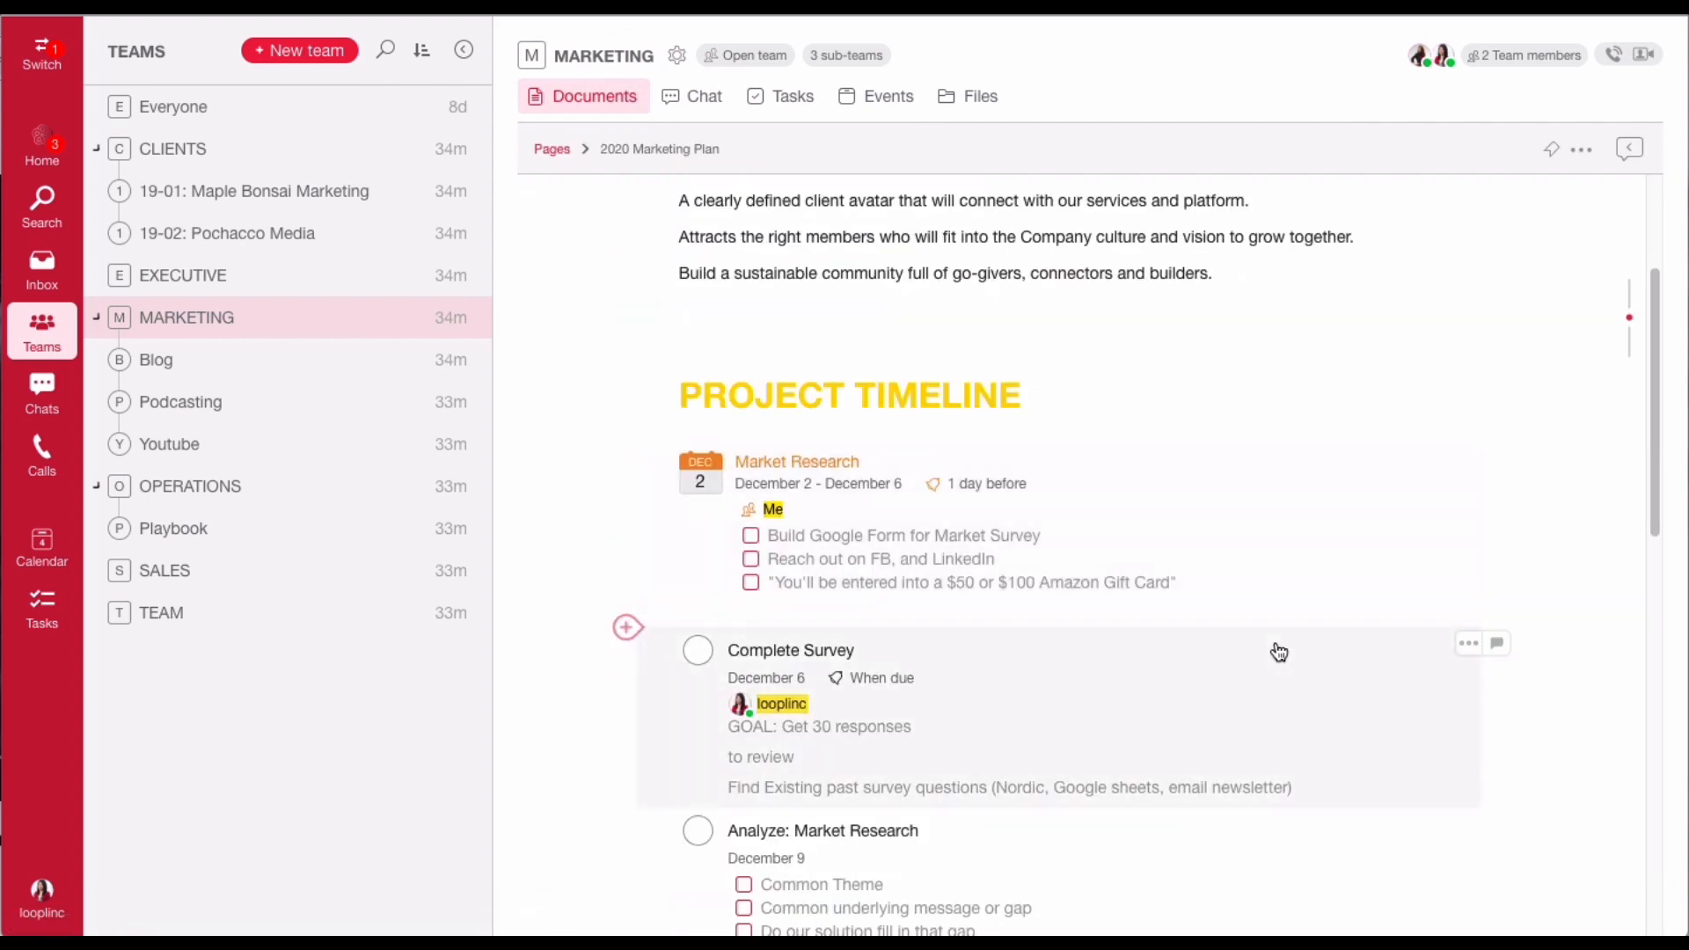
scroll(1282, 655, down, 1)
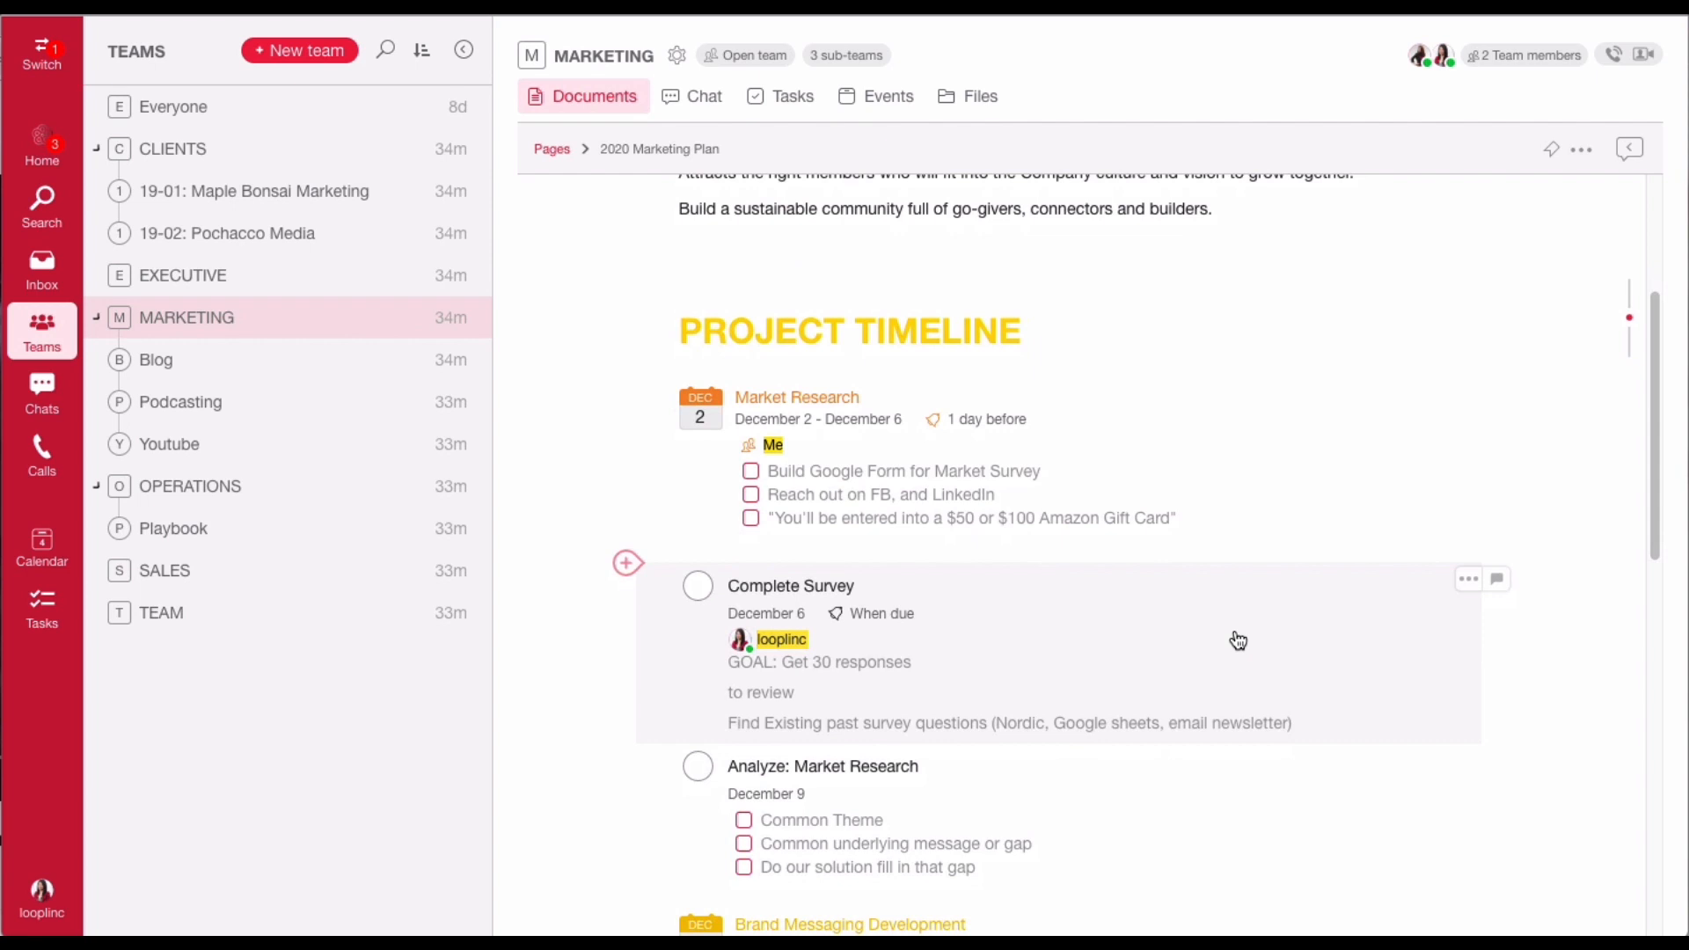
scroll(1474, 759, down, 1)
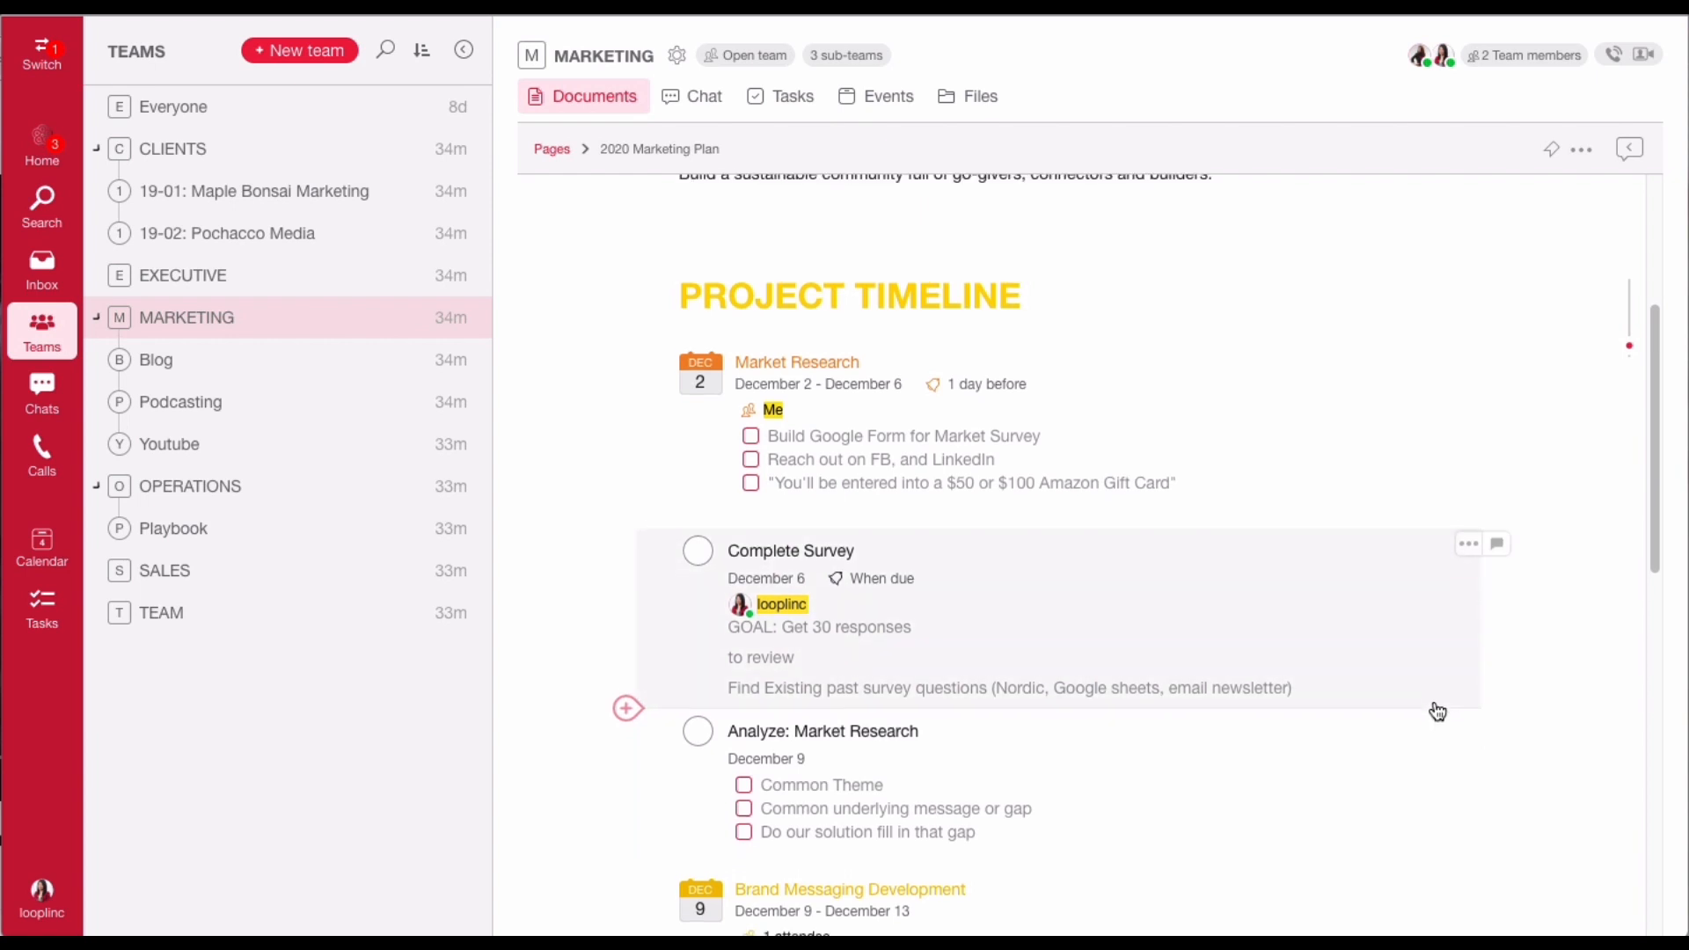
scroll(1437, 711, down, 1)
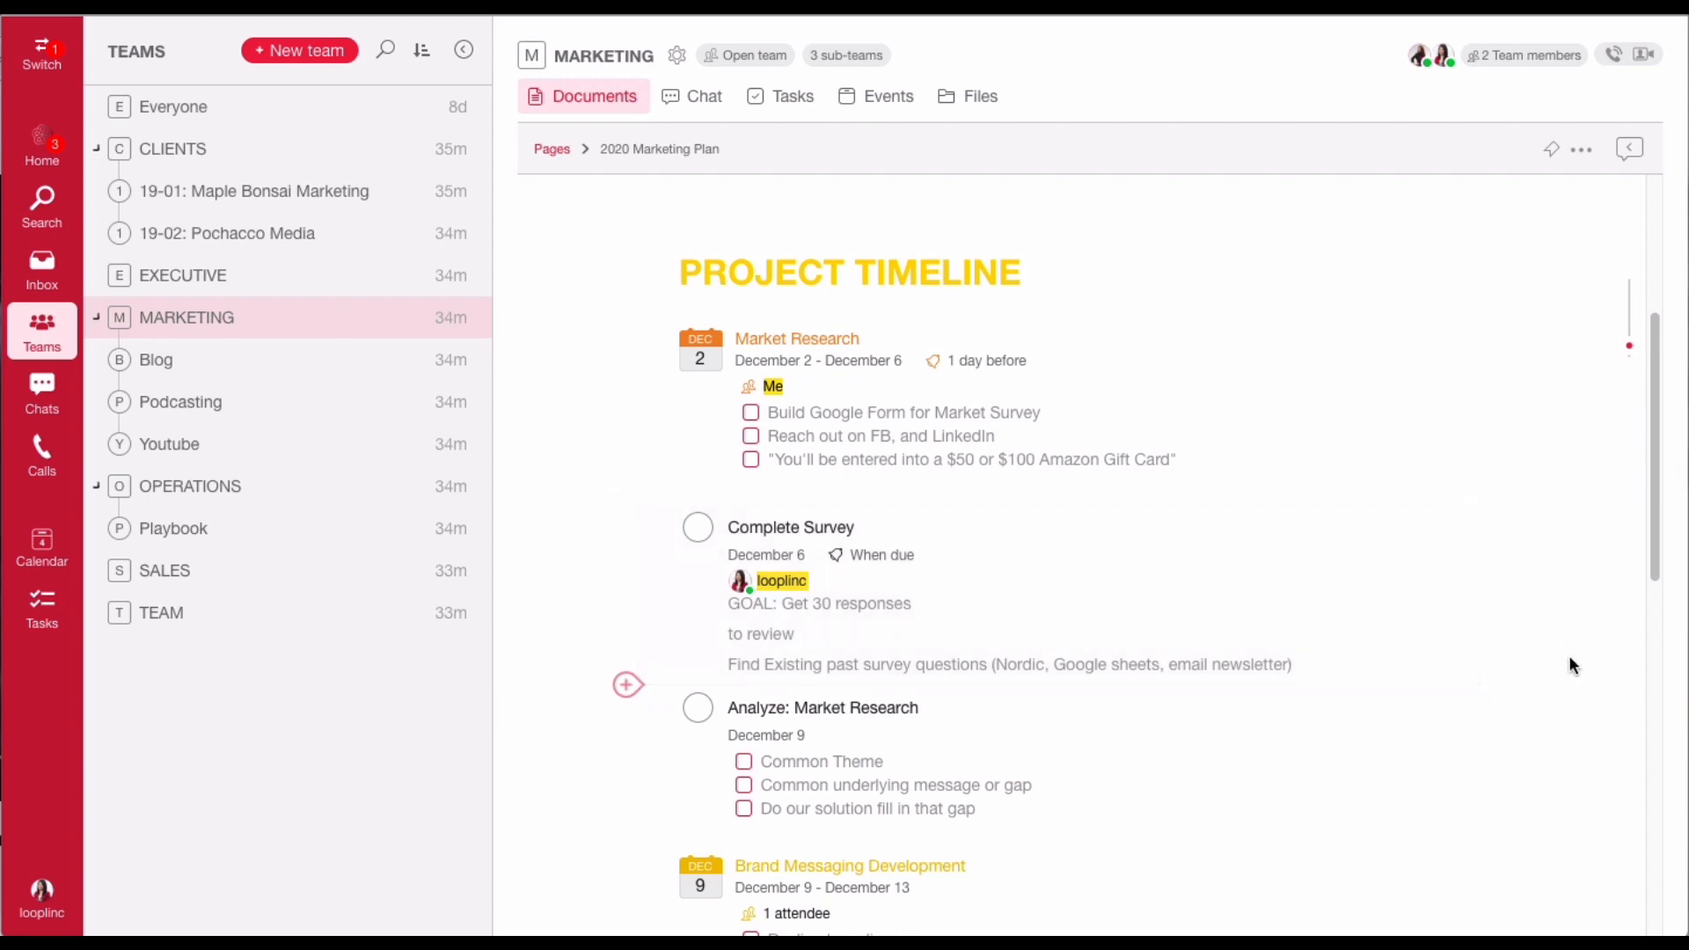
scroll(1216, 654, down, 3)
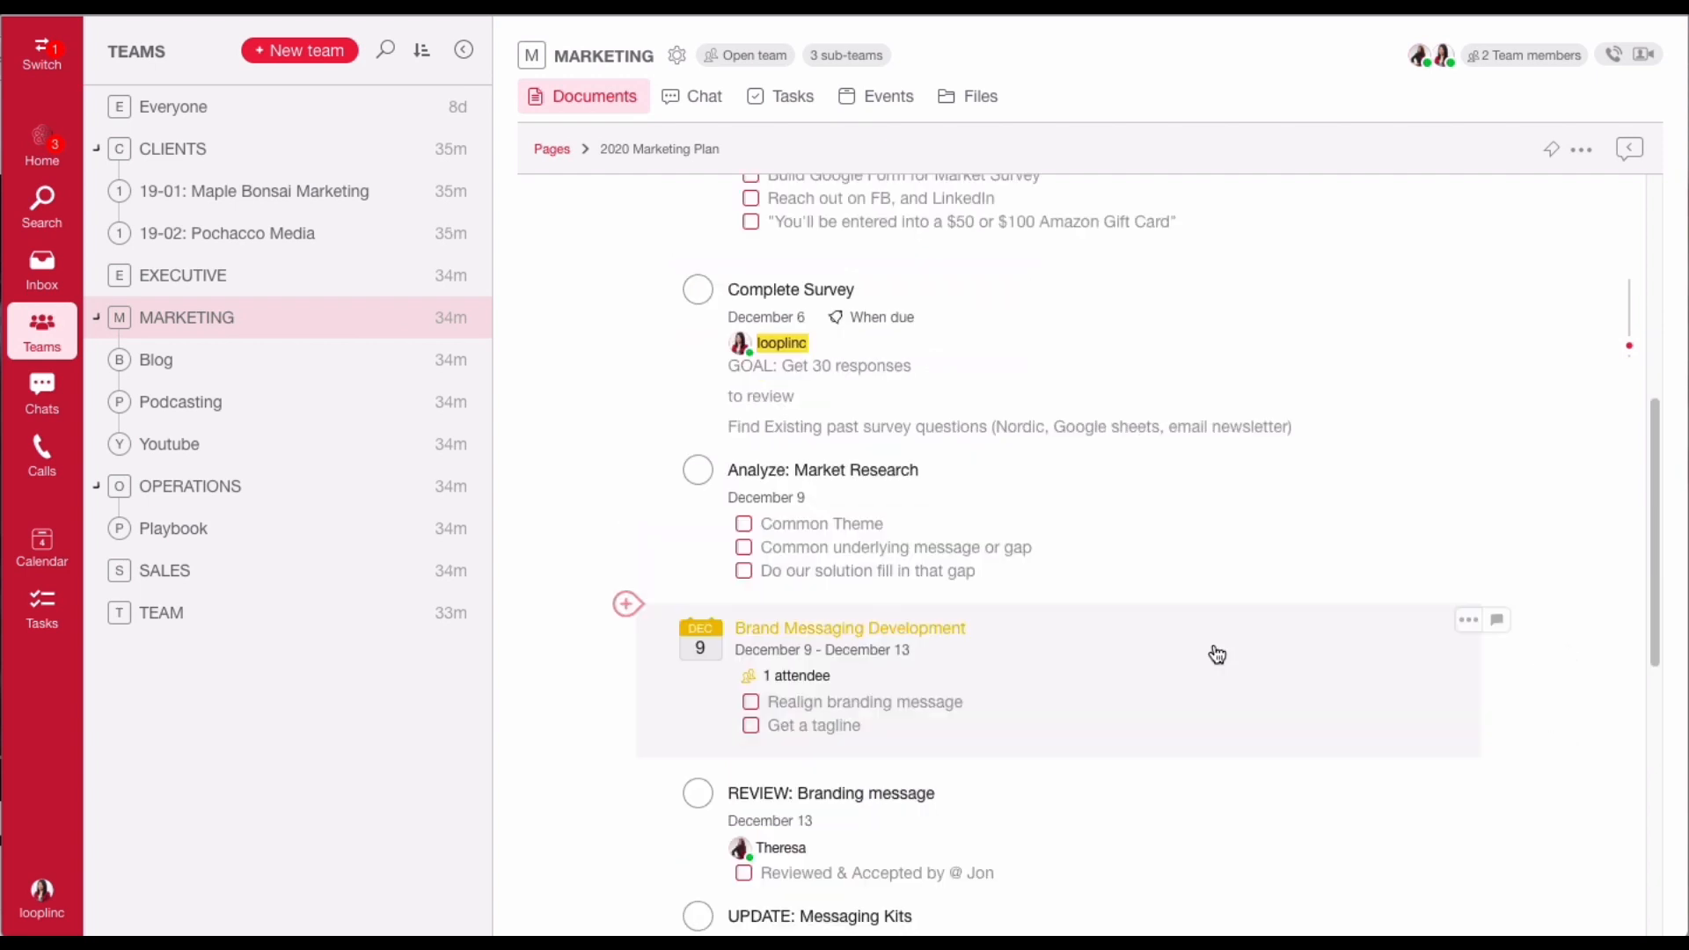
scroll(1216, 655, down, 1)
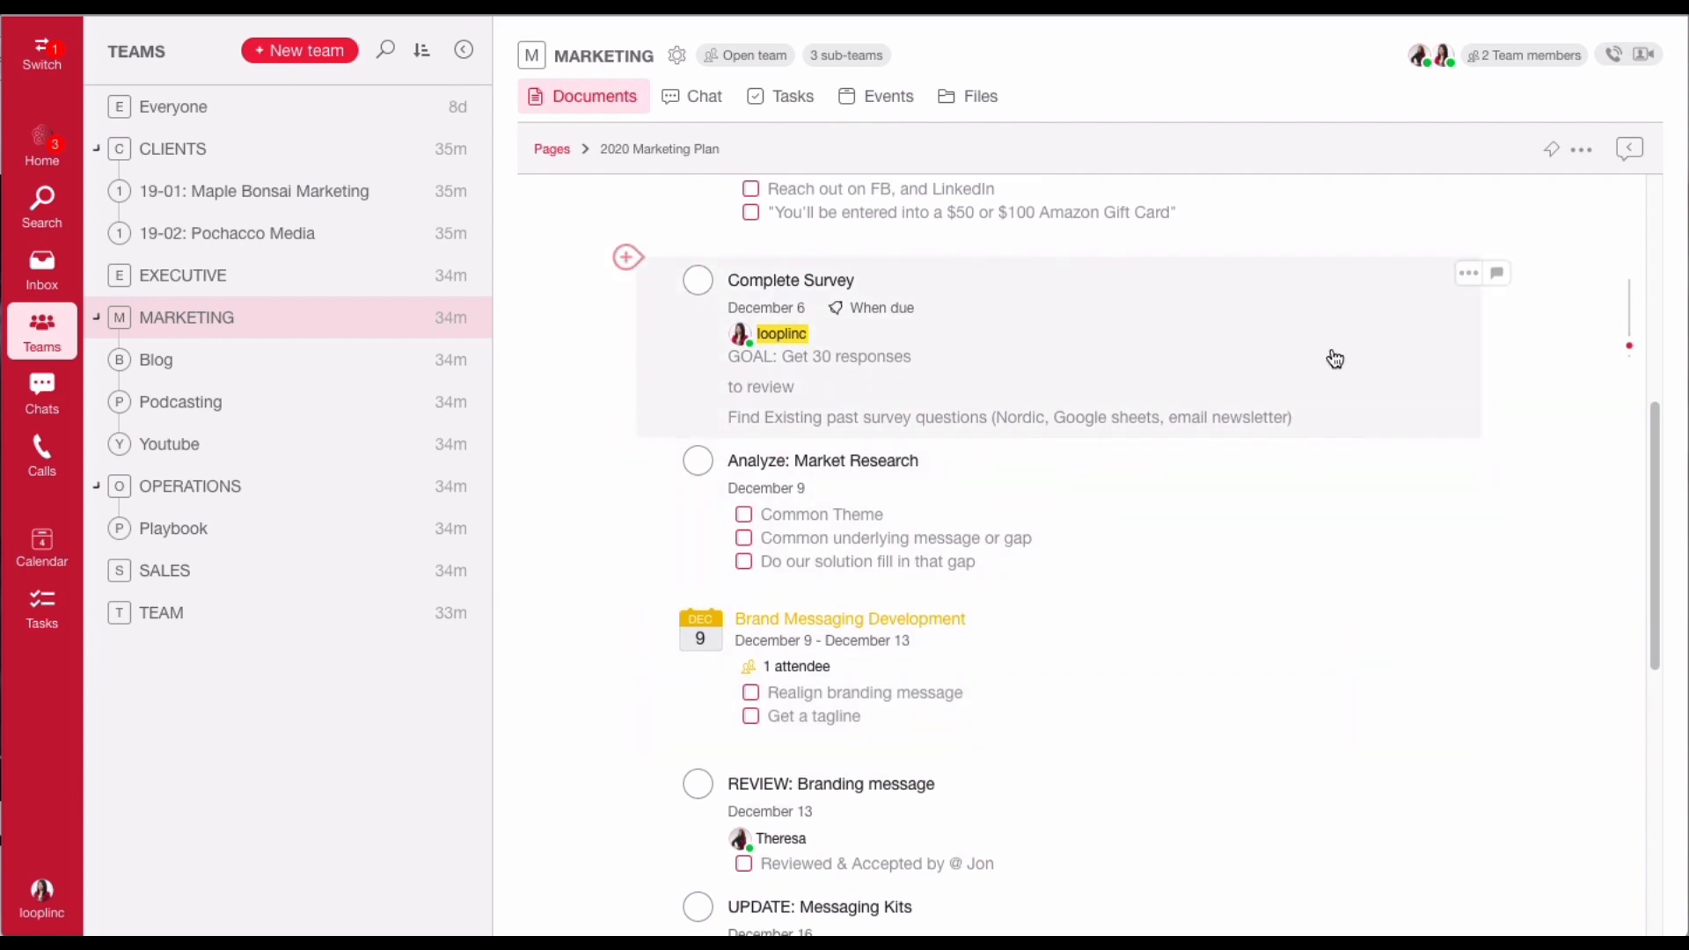
- Open the Complete Survey task, check its repeat setting, and close the task
click(1156, 330)
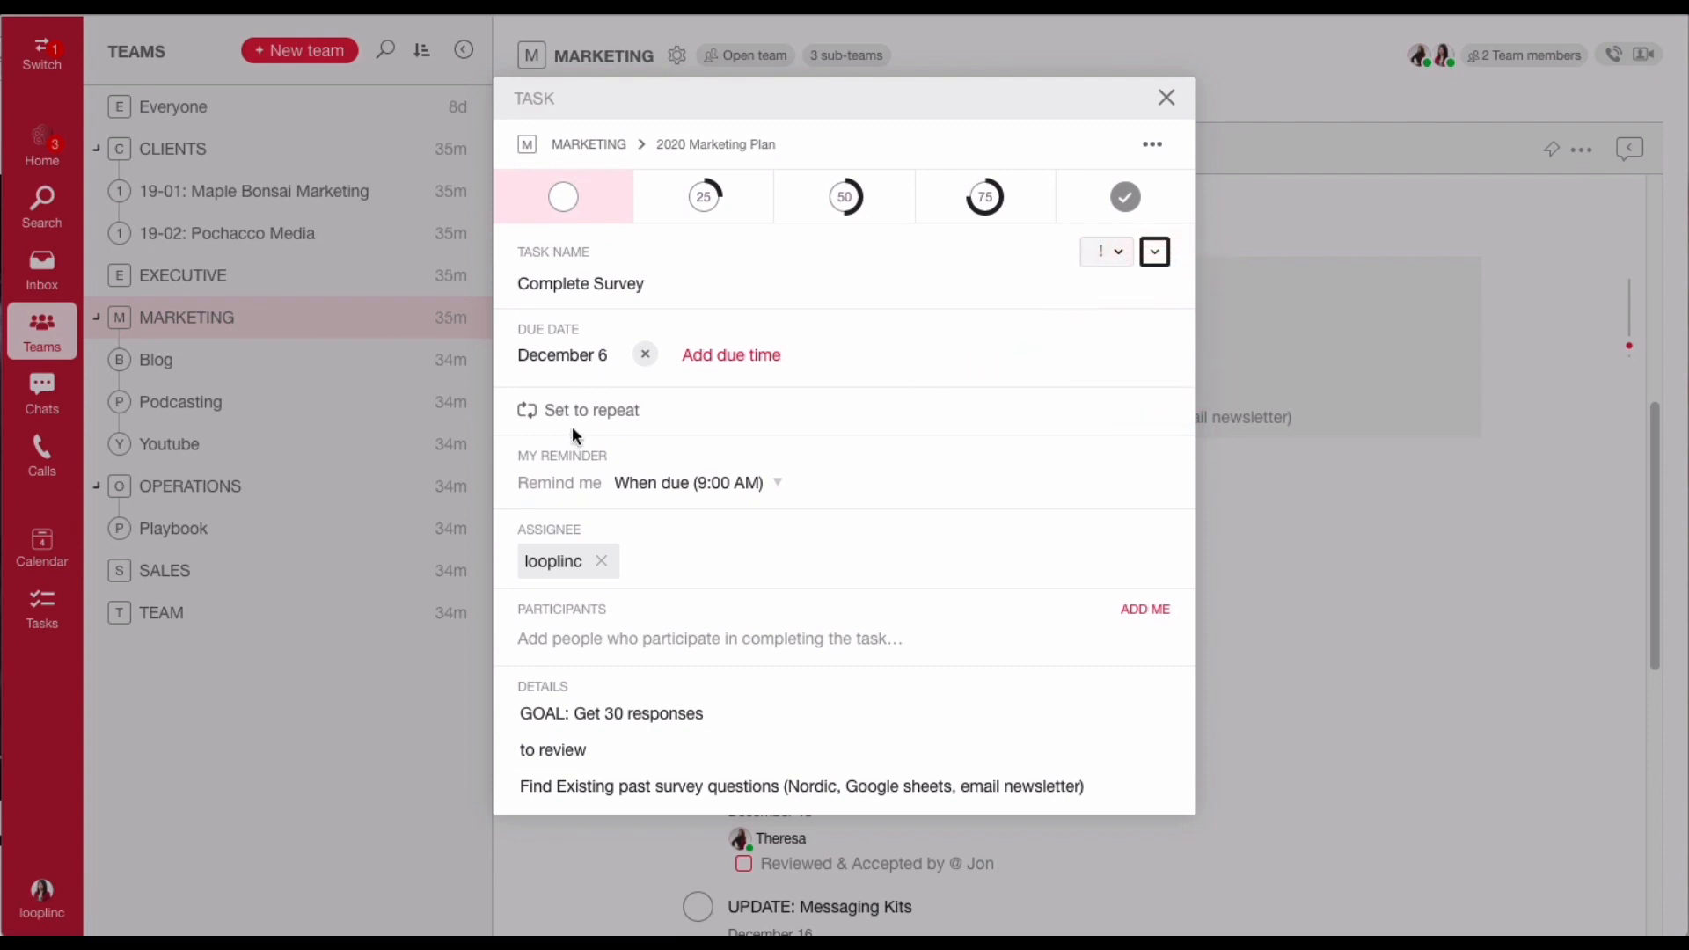
click(590, 412)
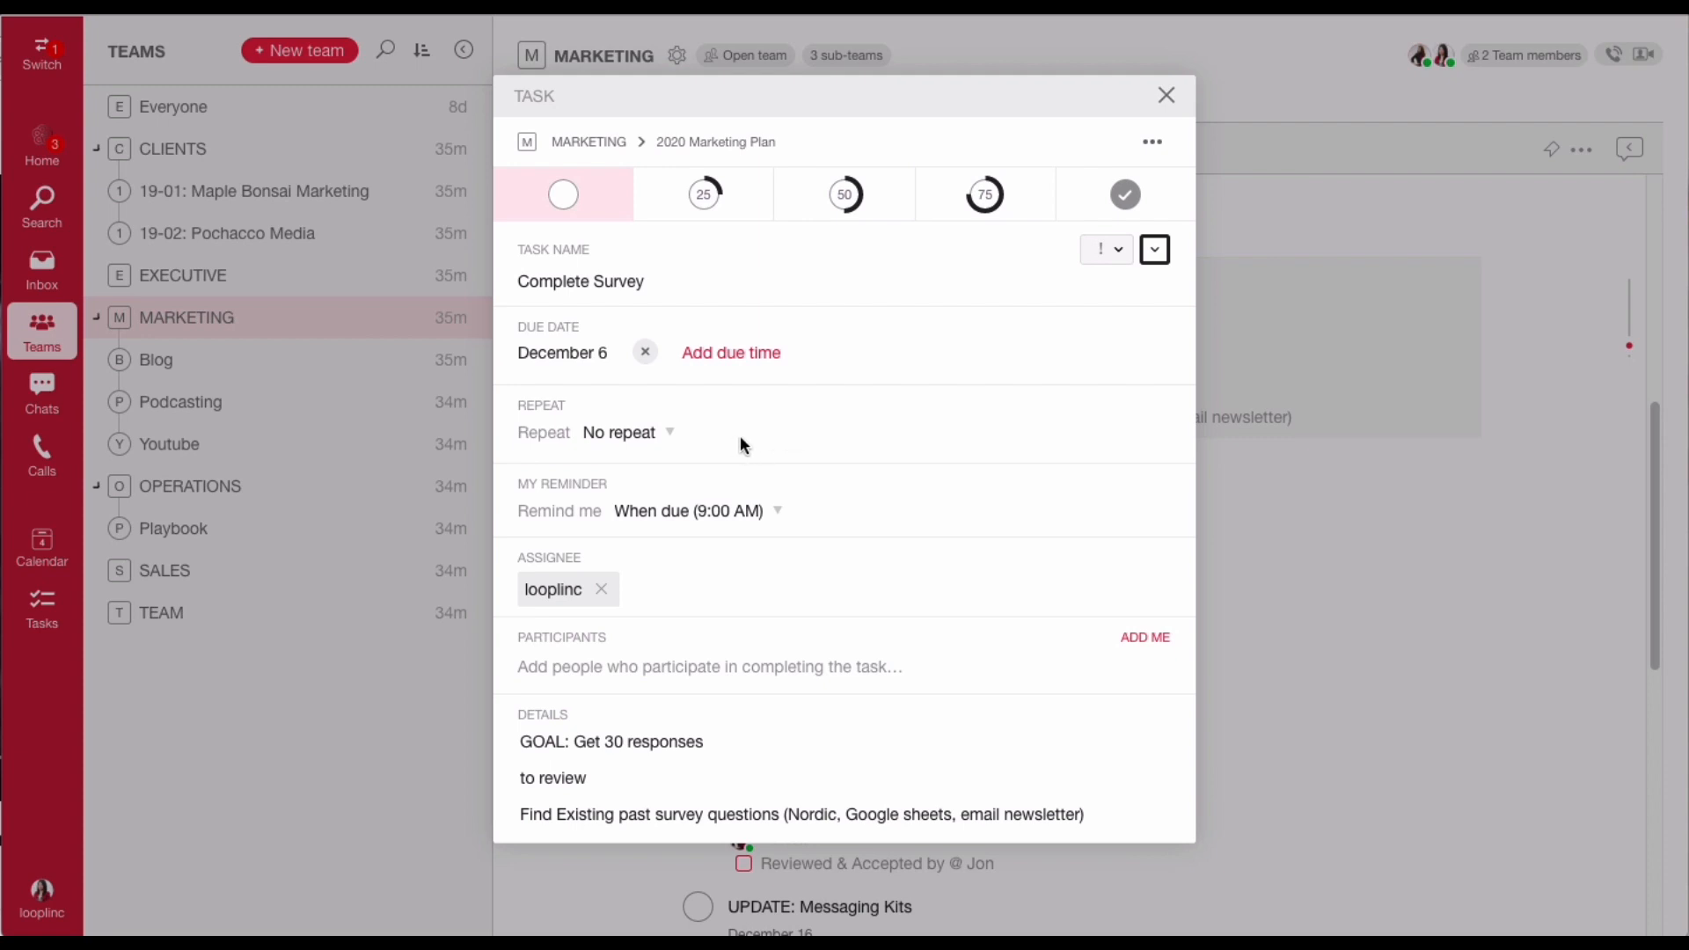
key(Escape)
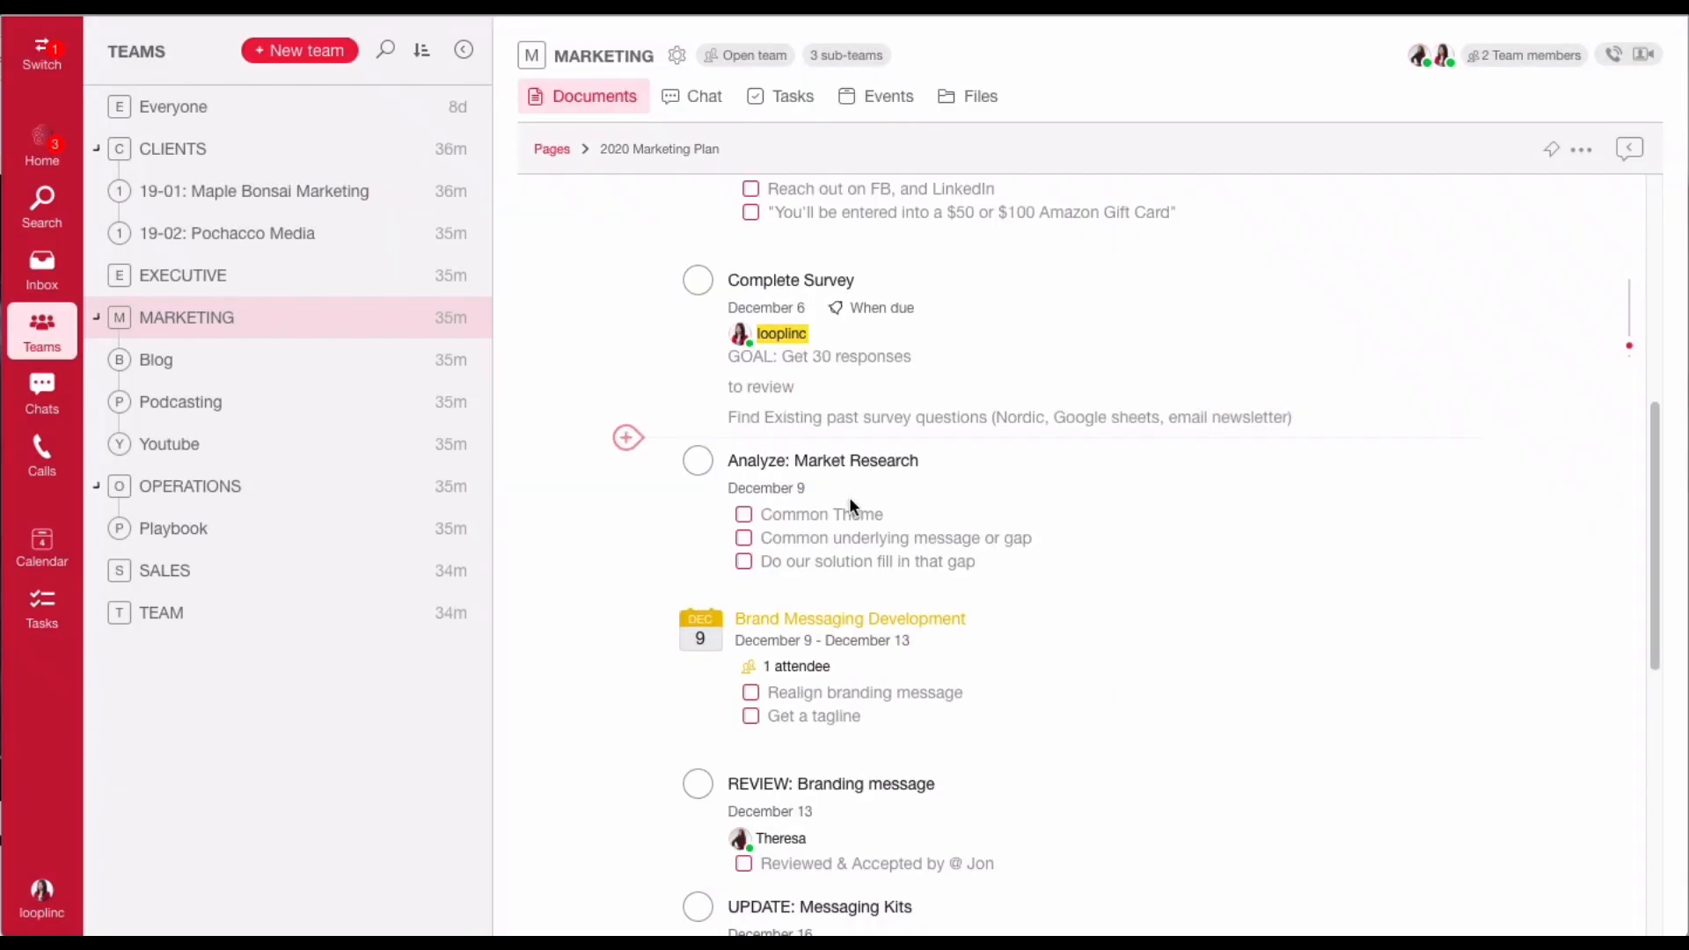
- Reopen the Complete Survey task and replace its assignee looplinc with the other team member
click(981, 354)
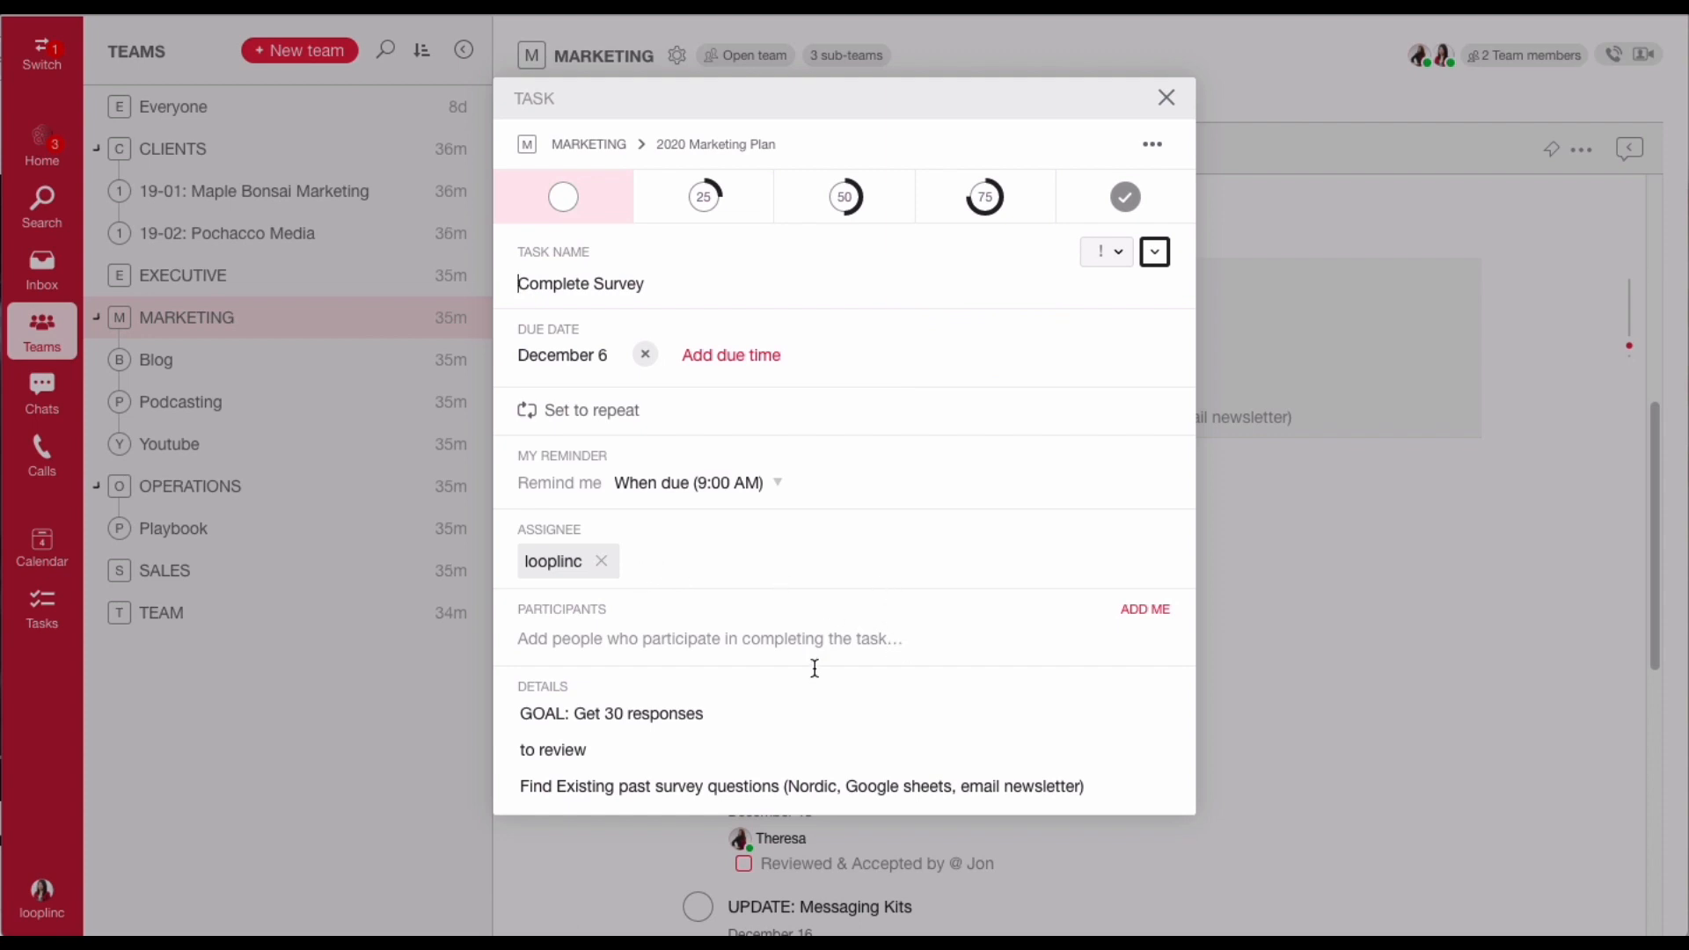
click(602, 560)
click(637, 671)
- Add a checkbox item to the end of the task's details that mentions the new assignee, followed by "to review"
click(1091, 786)
key(Return)
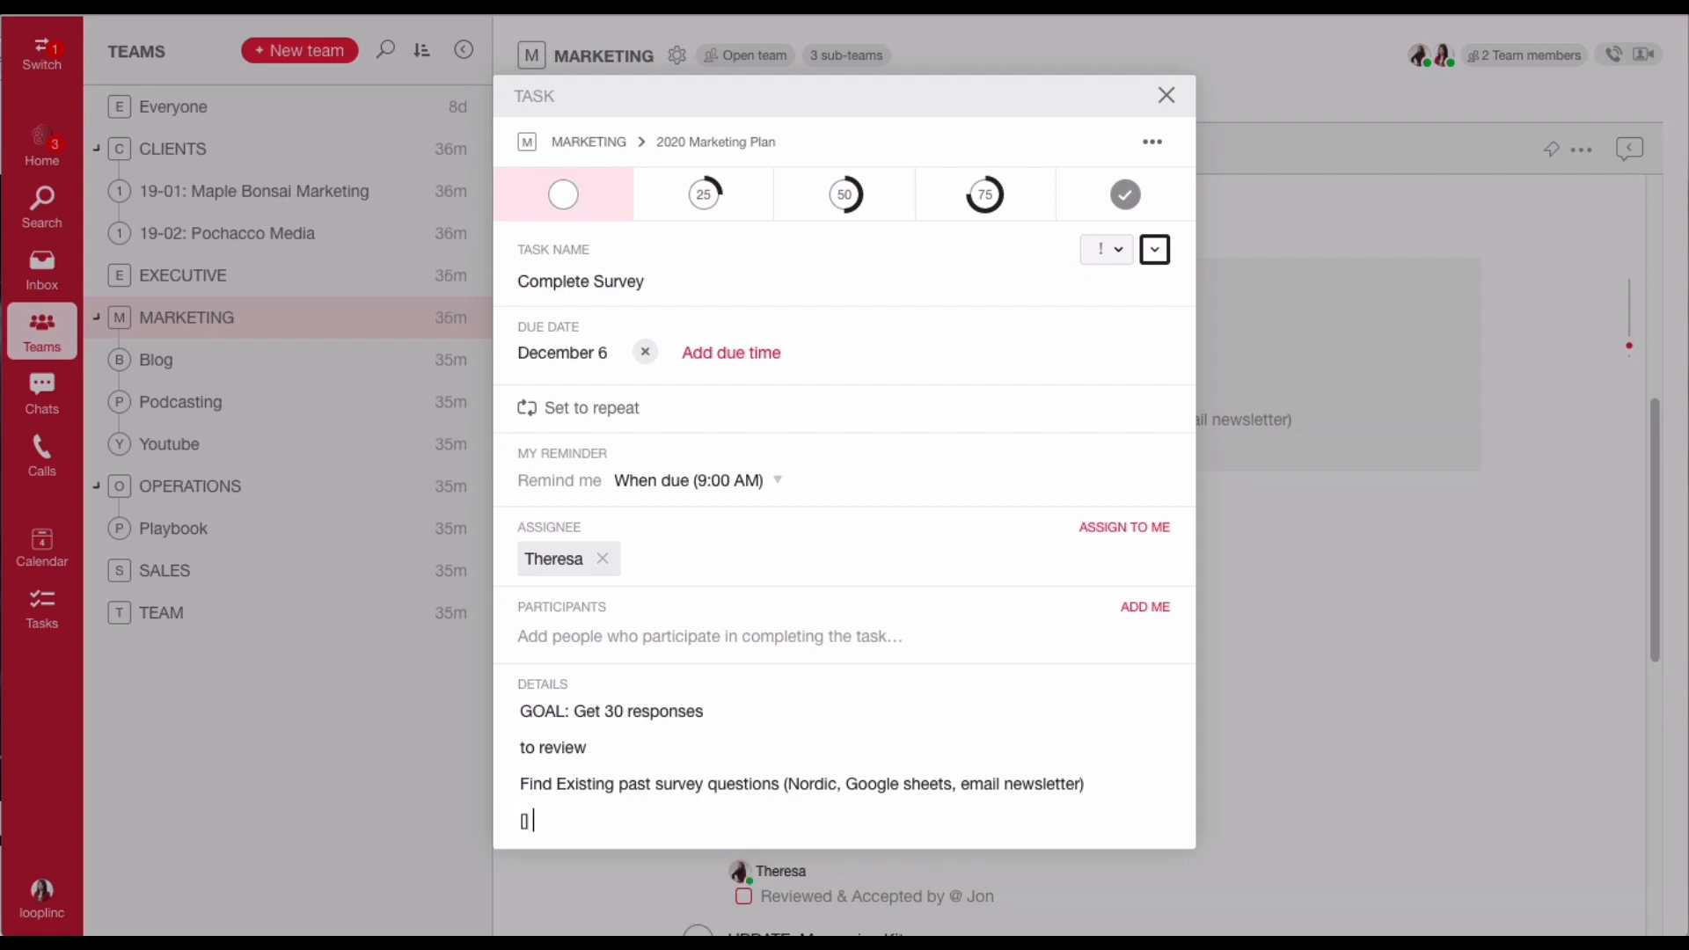
text([] @the)
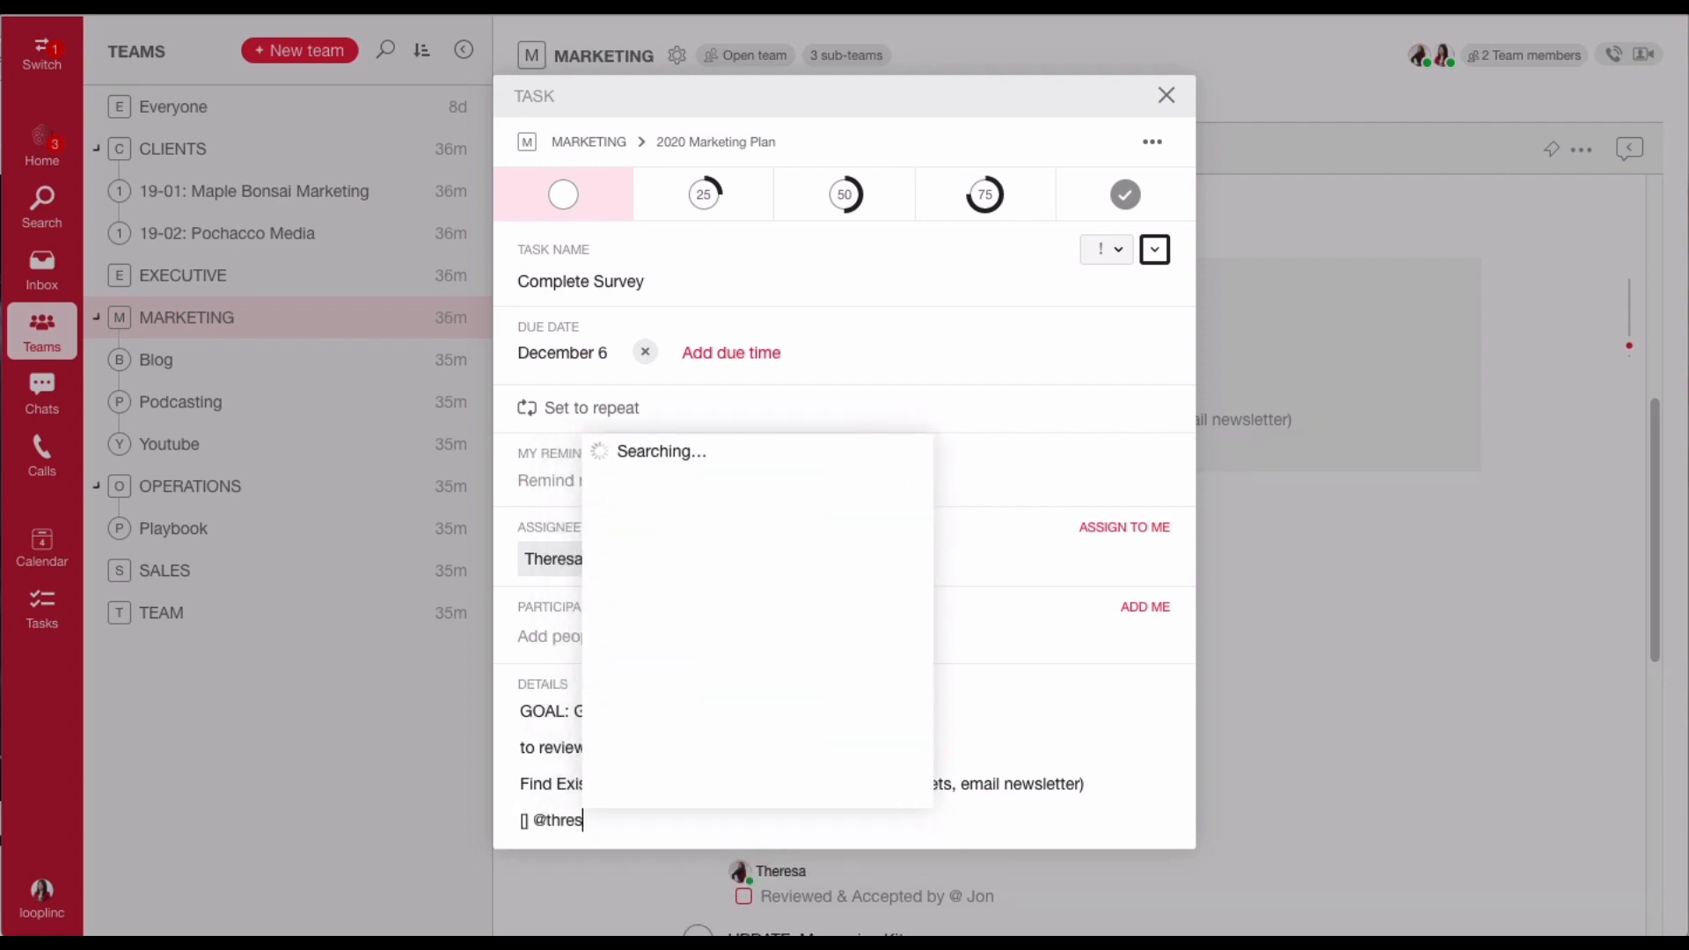
text(resa)
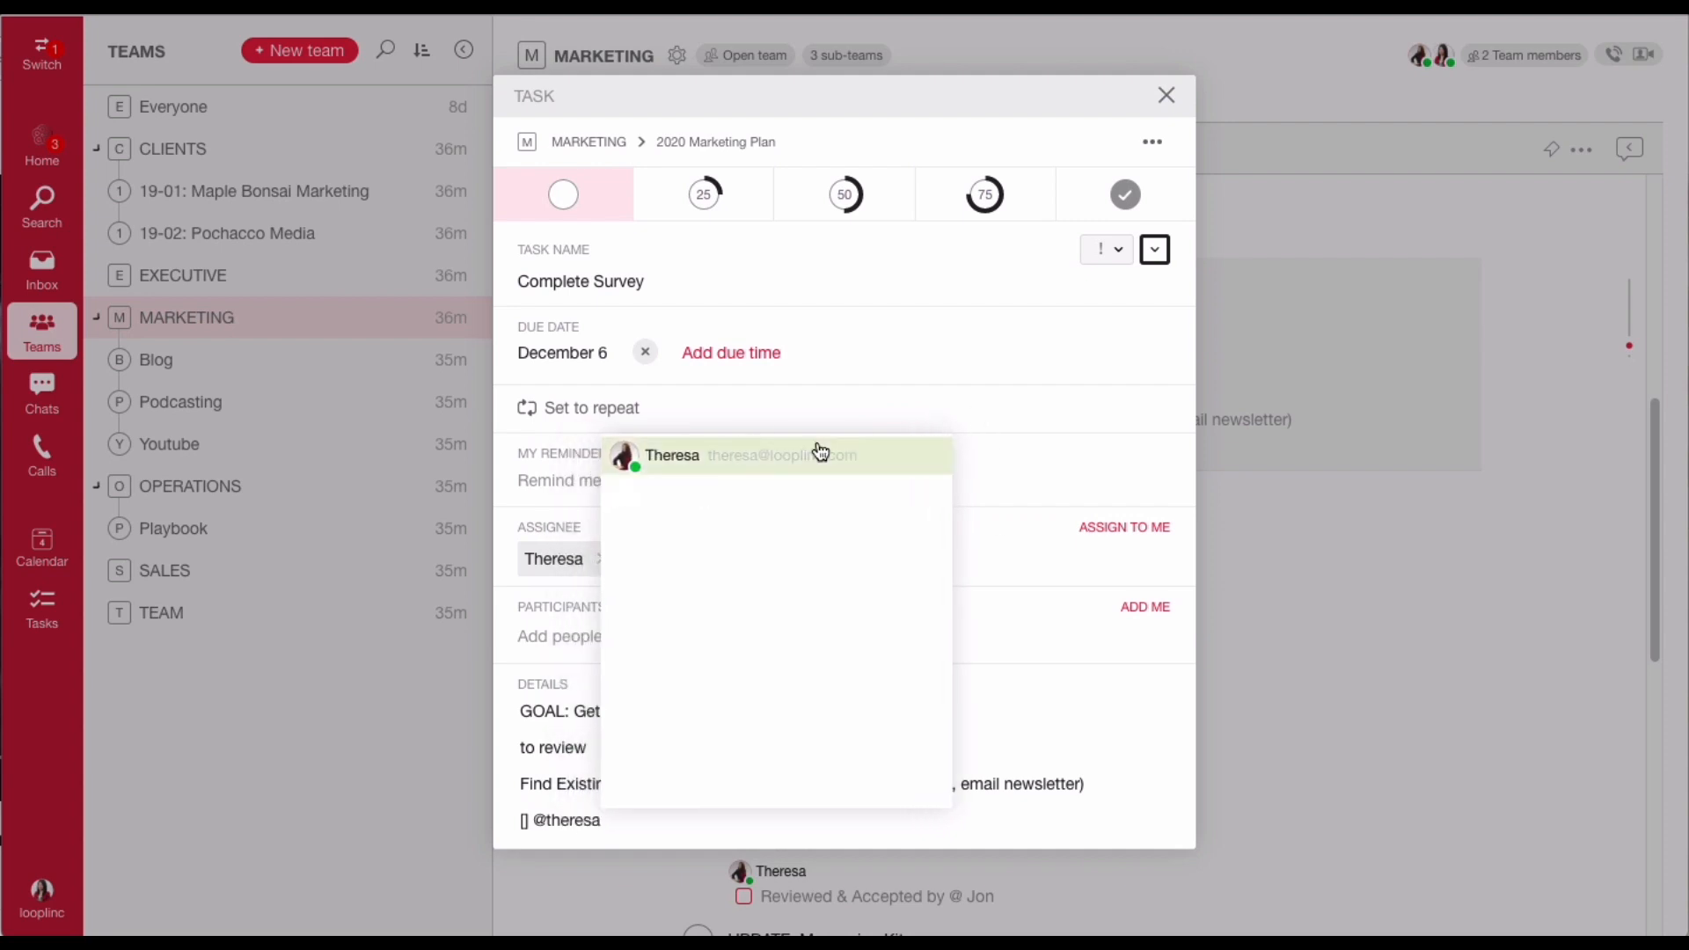
click(815, 450)
text(to review)
key(Return)
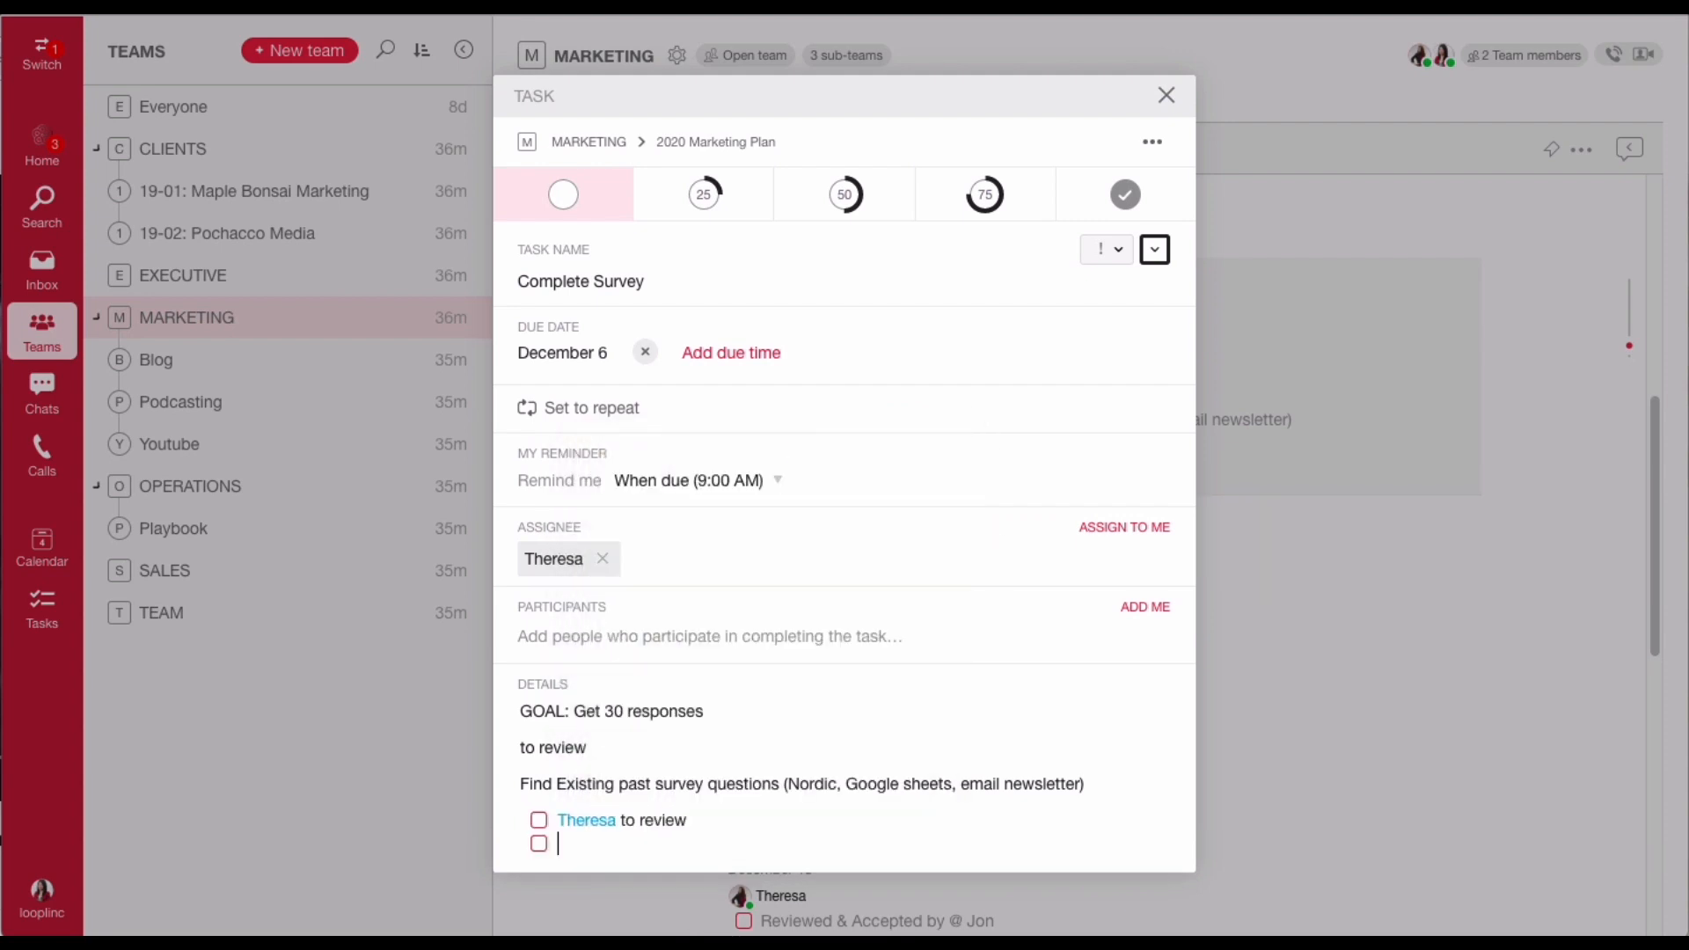
key(BackSpace)
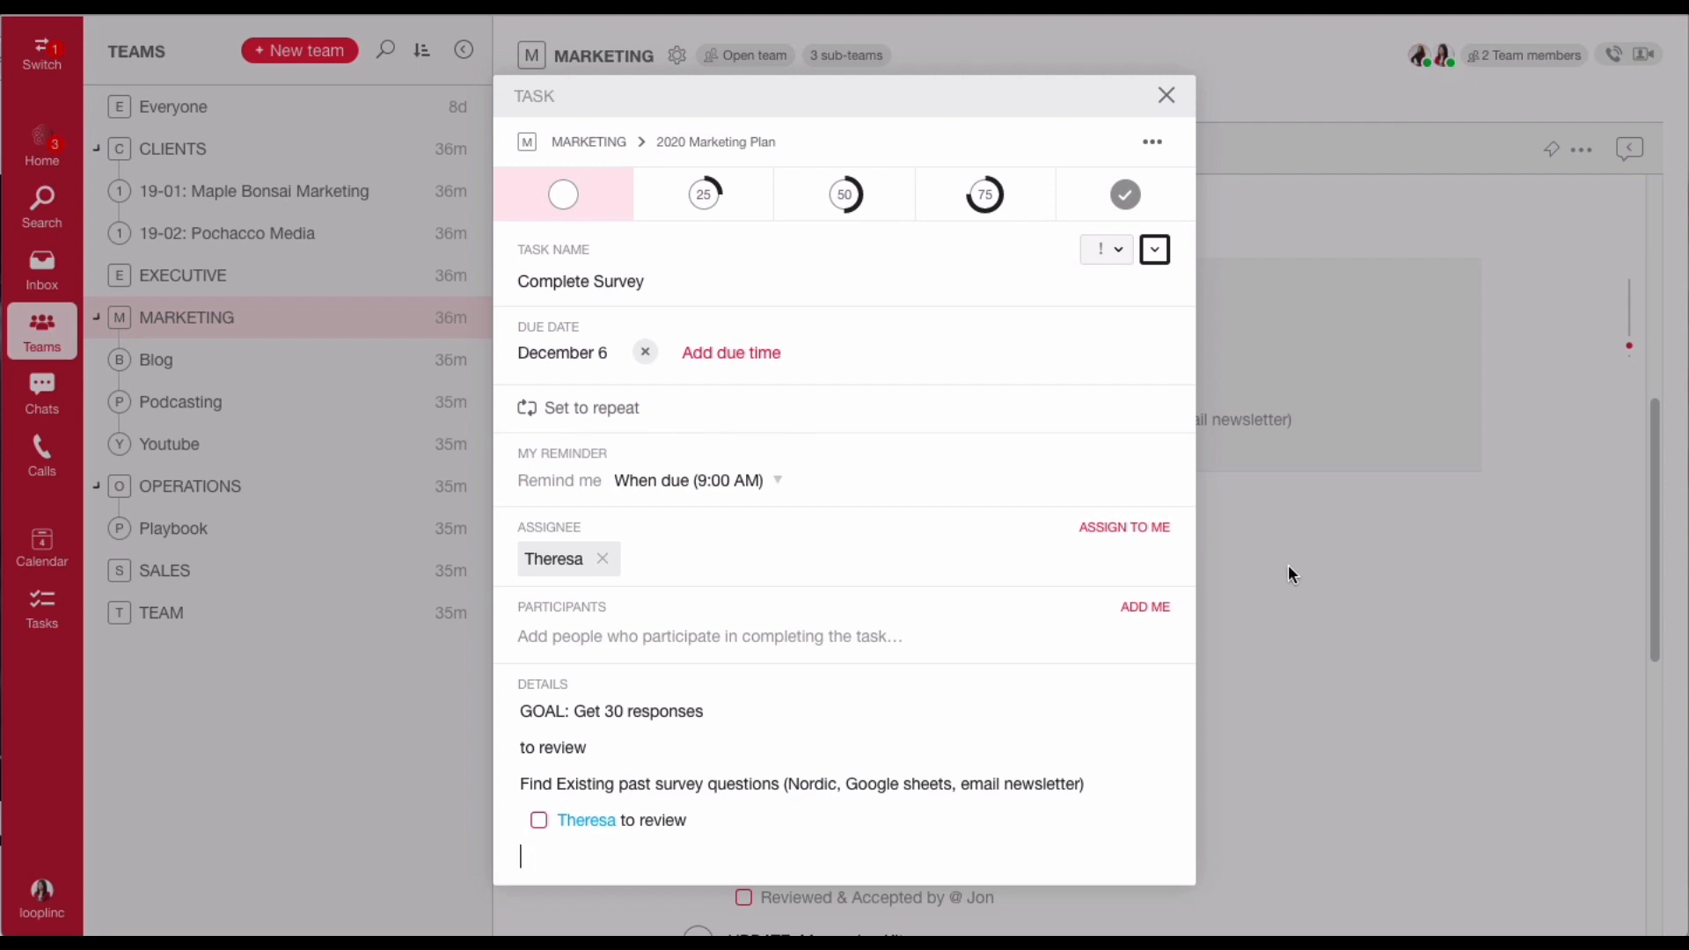
- Set the Complete Survey task's progress to 75% and add looplinc as a participant
click(985, 201)
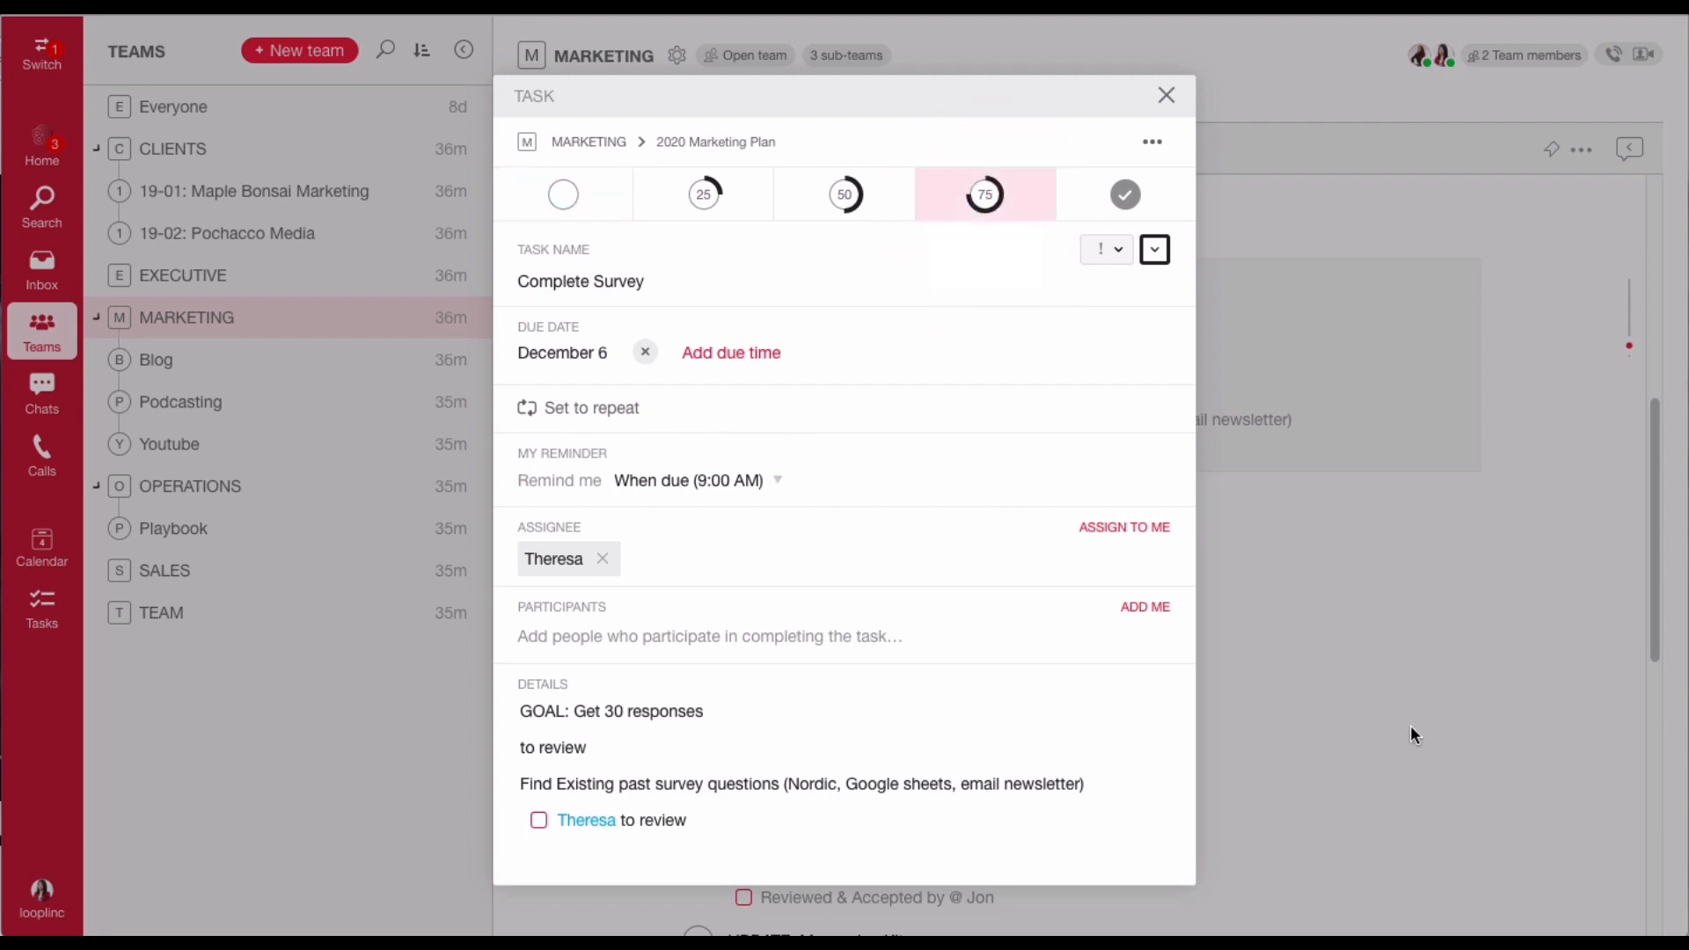
click(1412, 734)
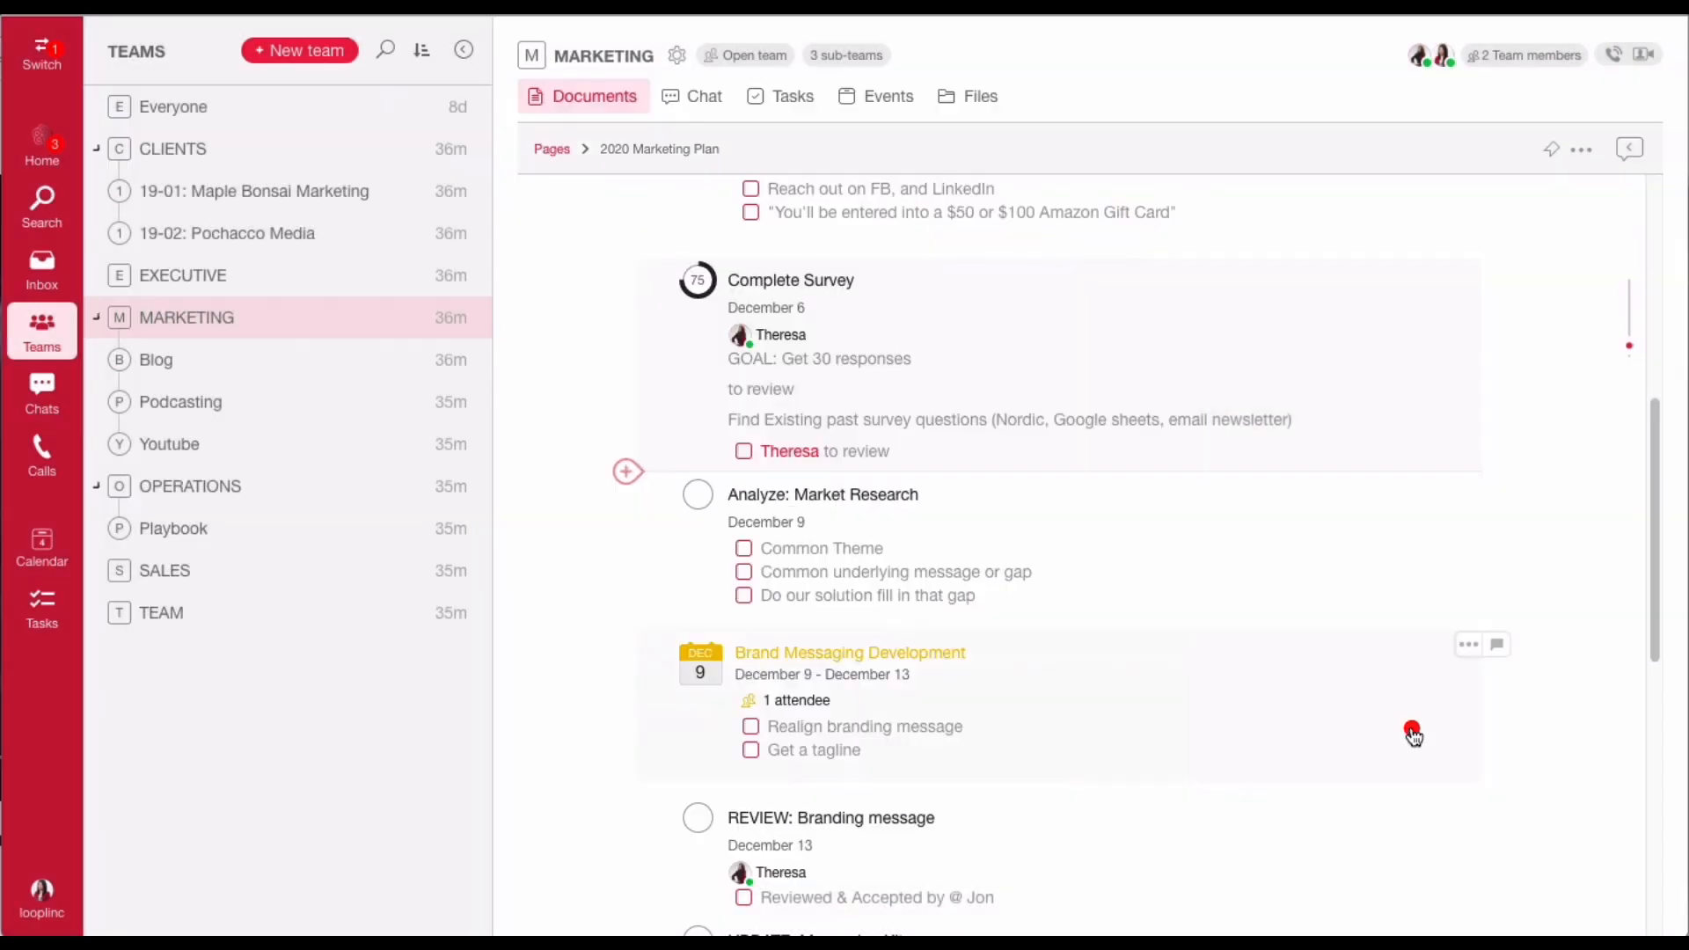
click(981, 396)
click(741, 568)
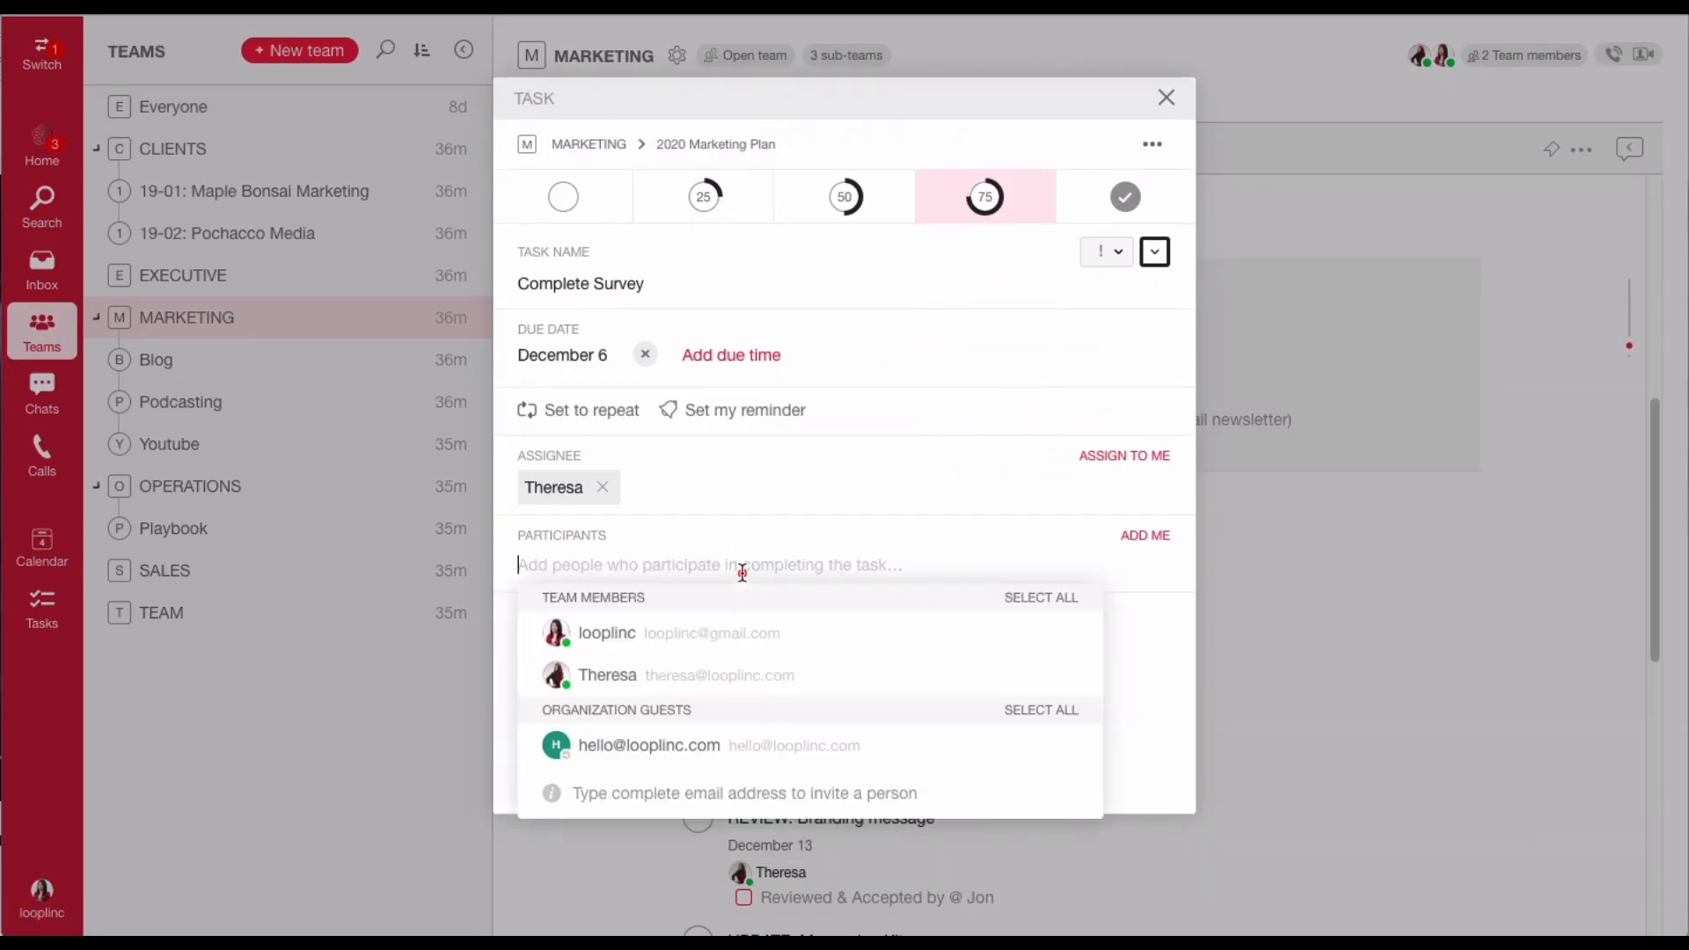
click(690, 634)
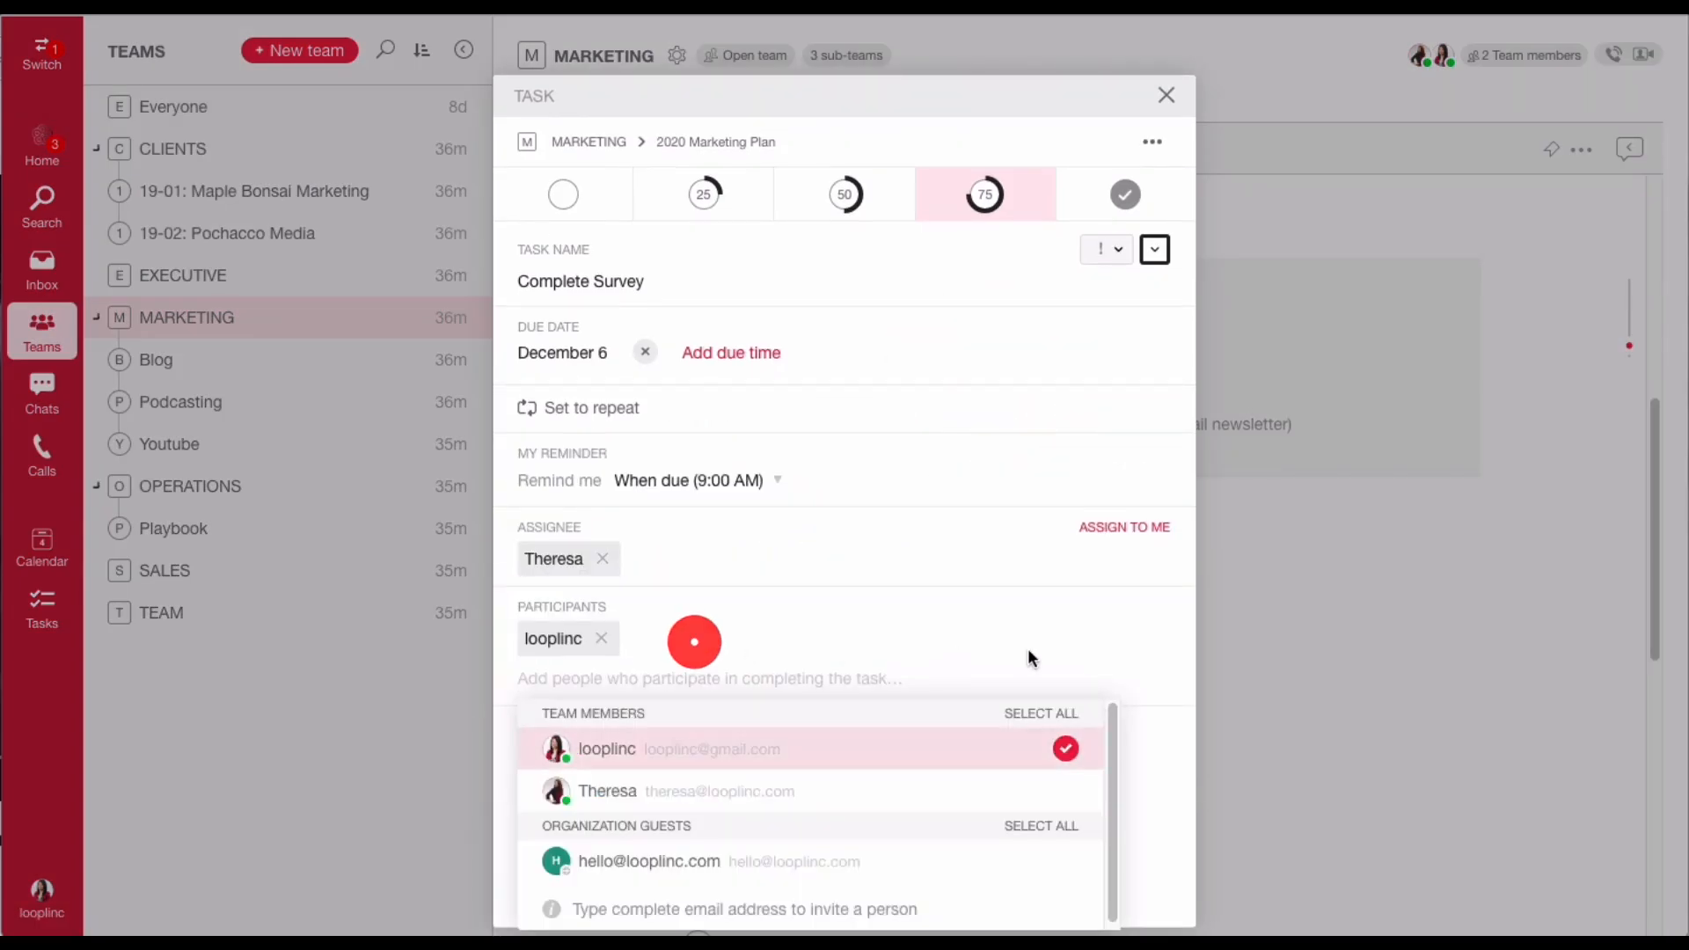
- Clear the Complete Survey task's due date, set it to December 6, and close the task
click(1300, 605)
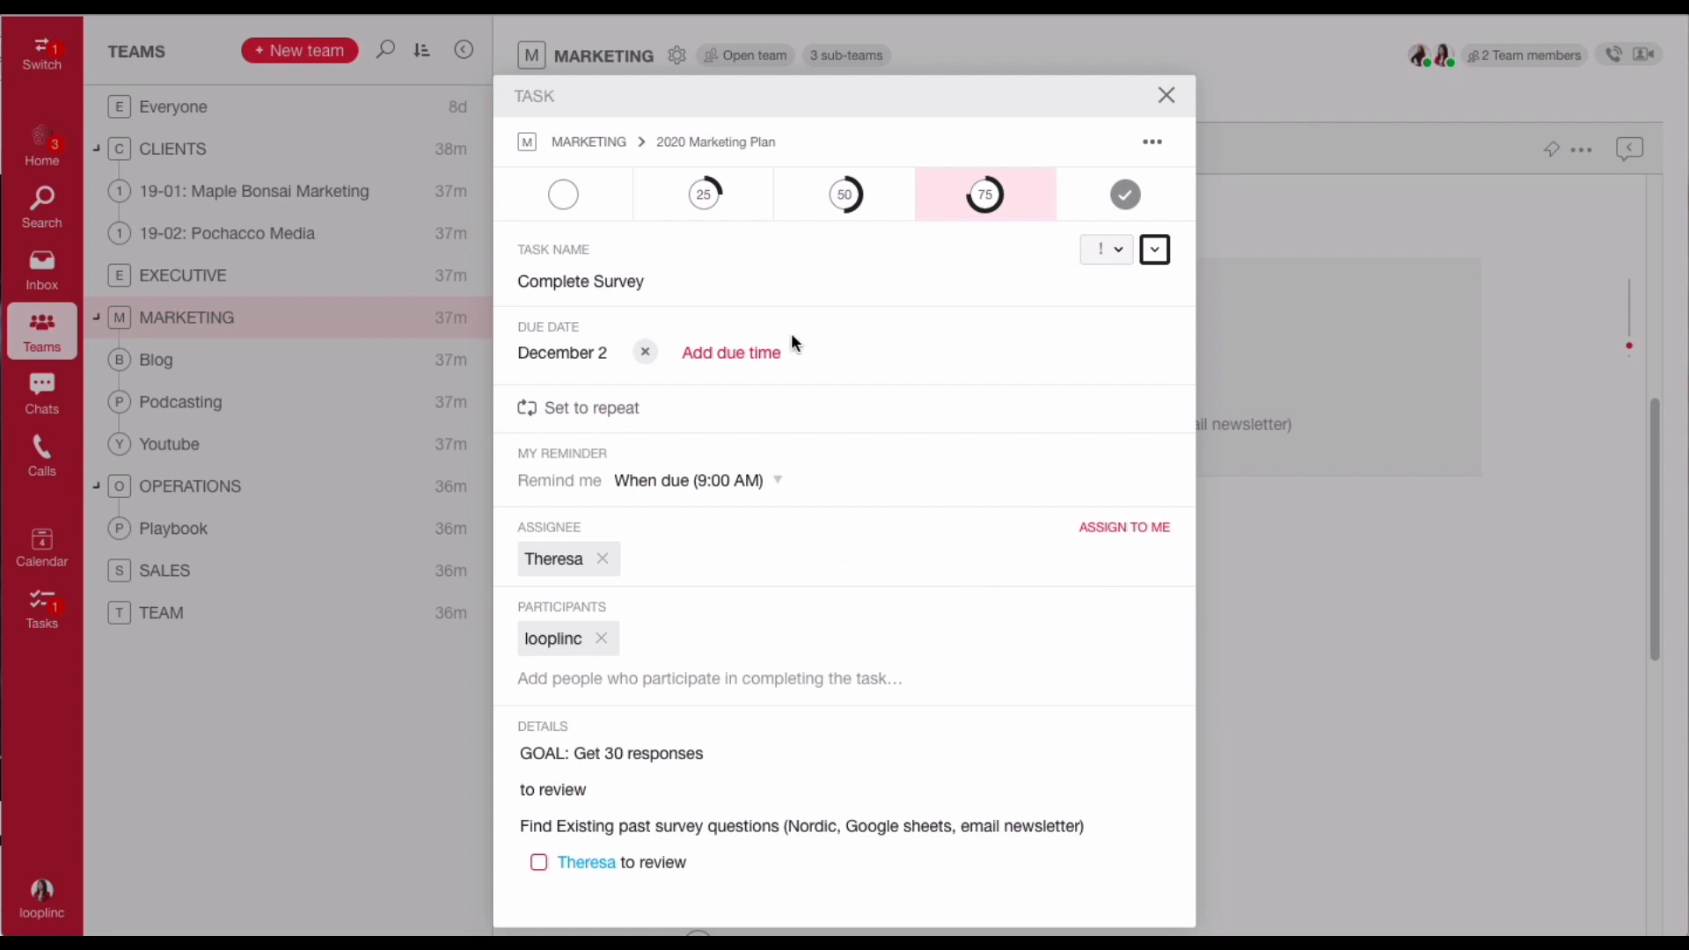
click(644, 354)
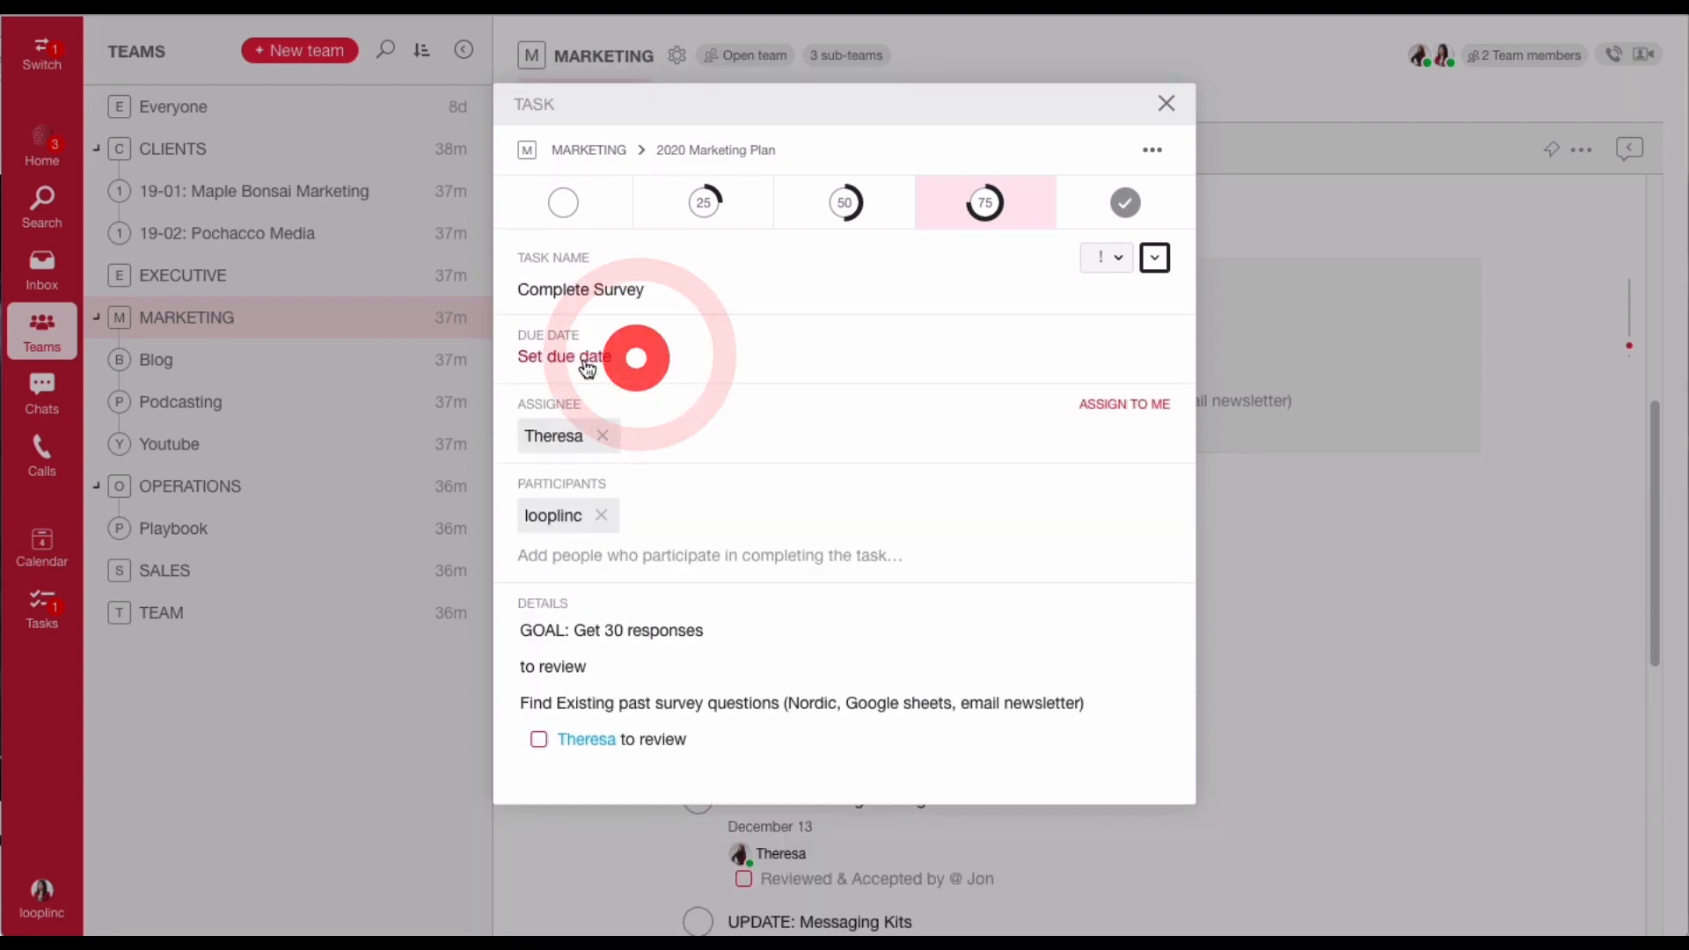
click(585, 356)
click(741, 481)
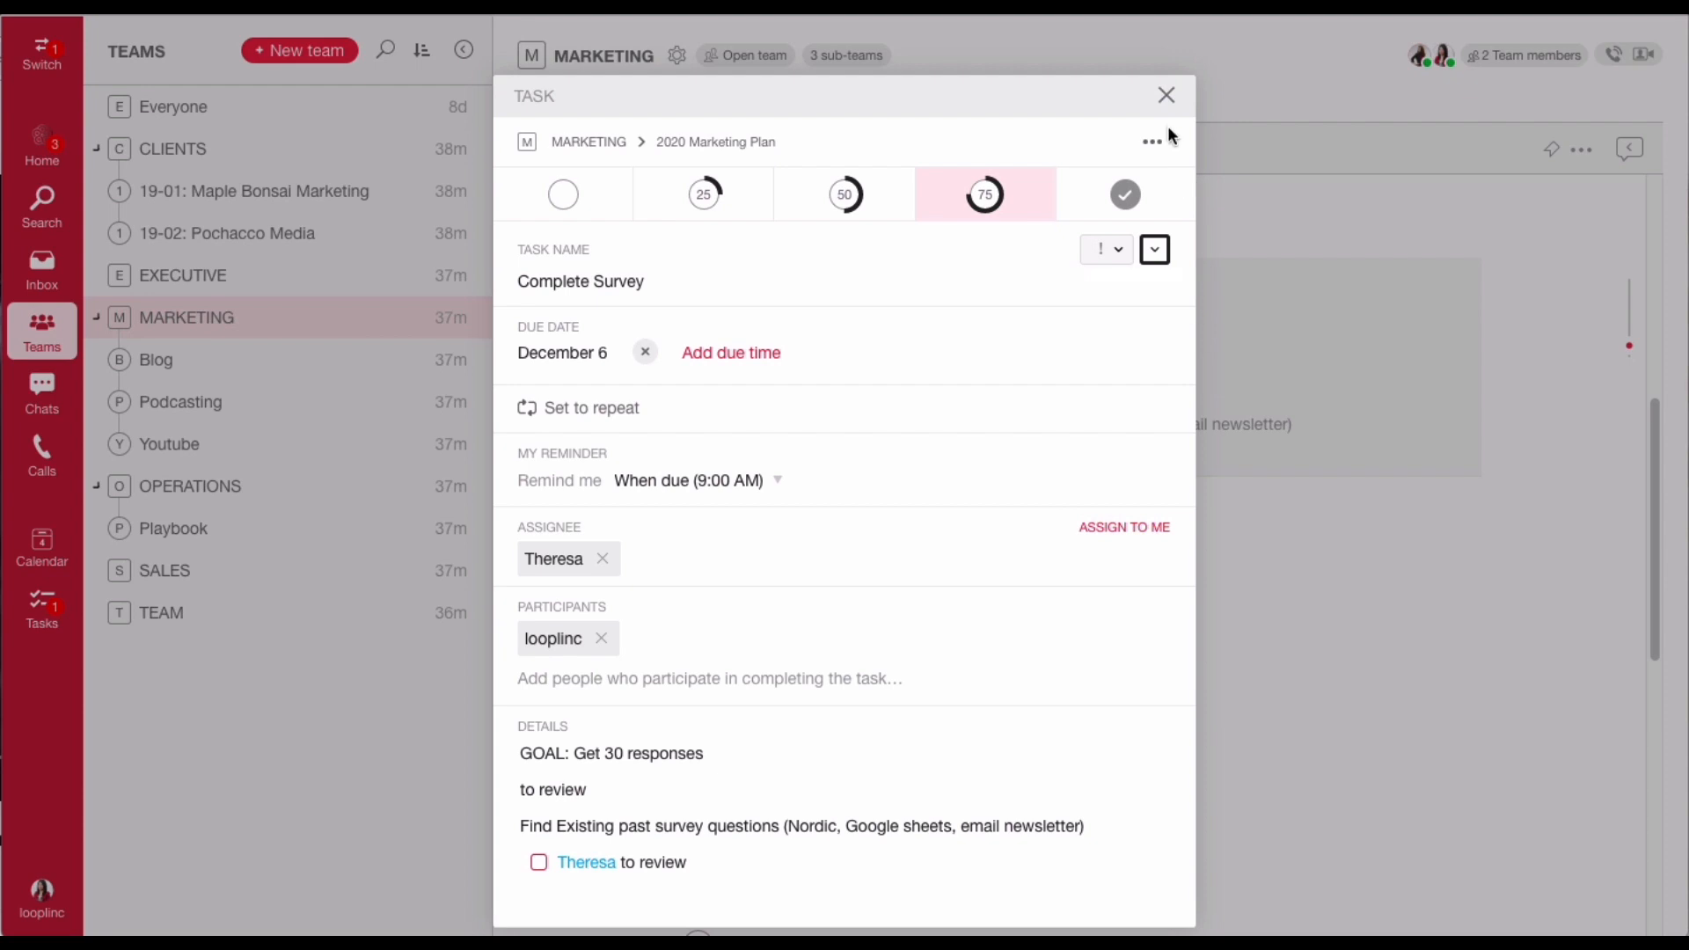
click(1167, 95)
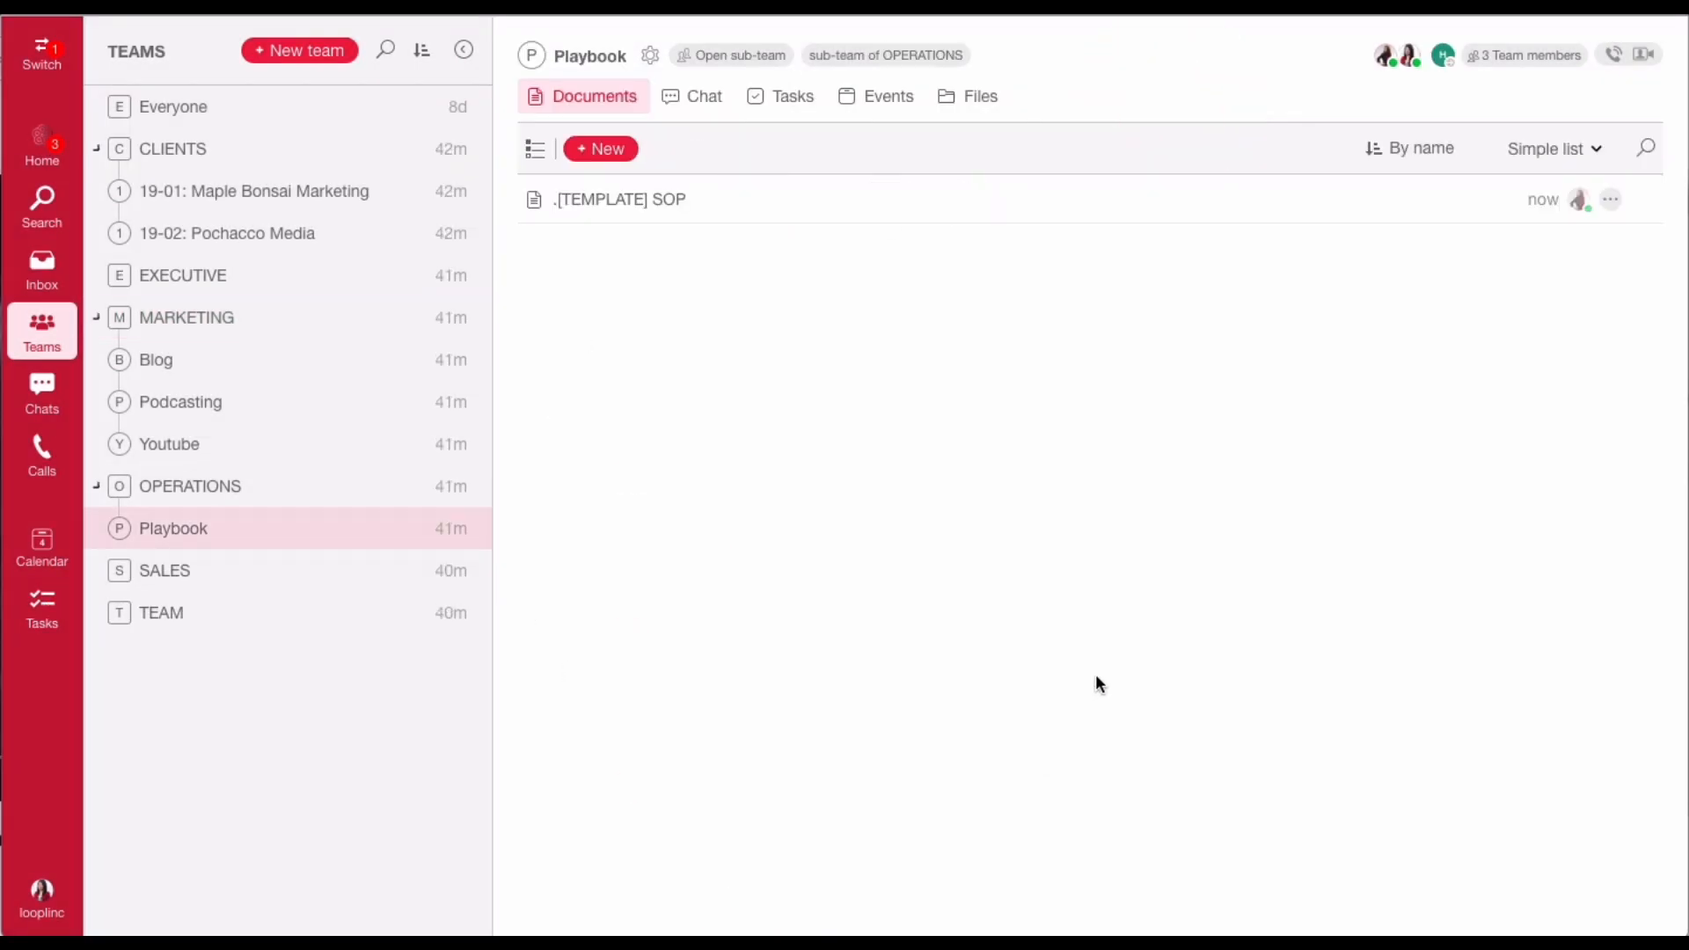
- Open the .[TEMPLATE] SOP page in the Playbook sub-team and review its header fields, policy and provision sections
click(819, 196)
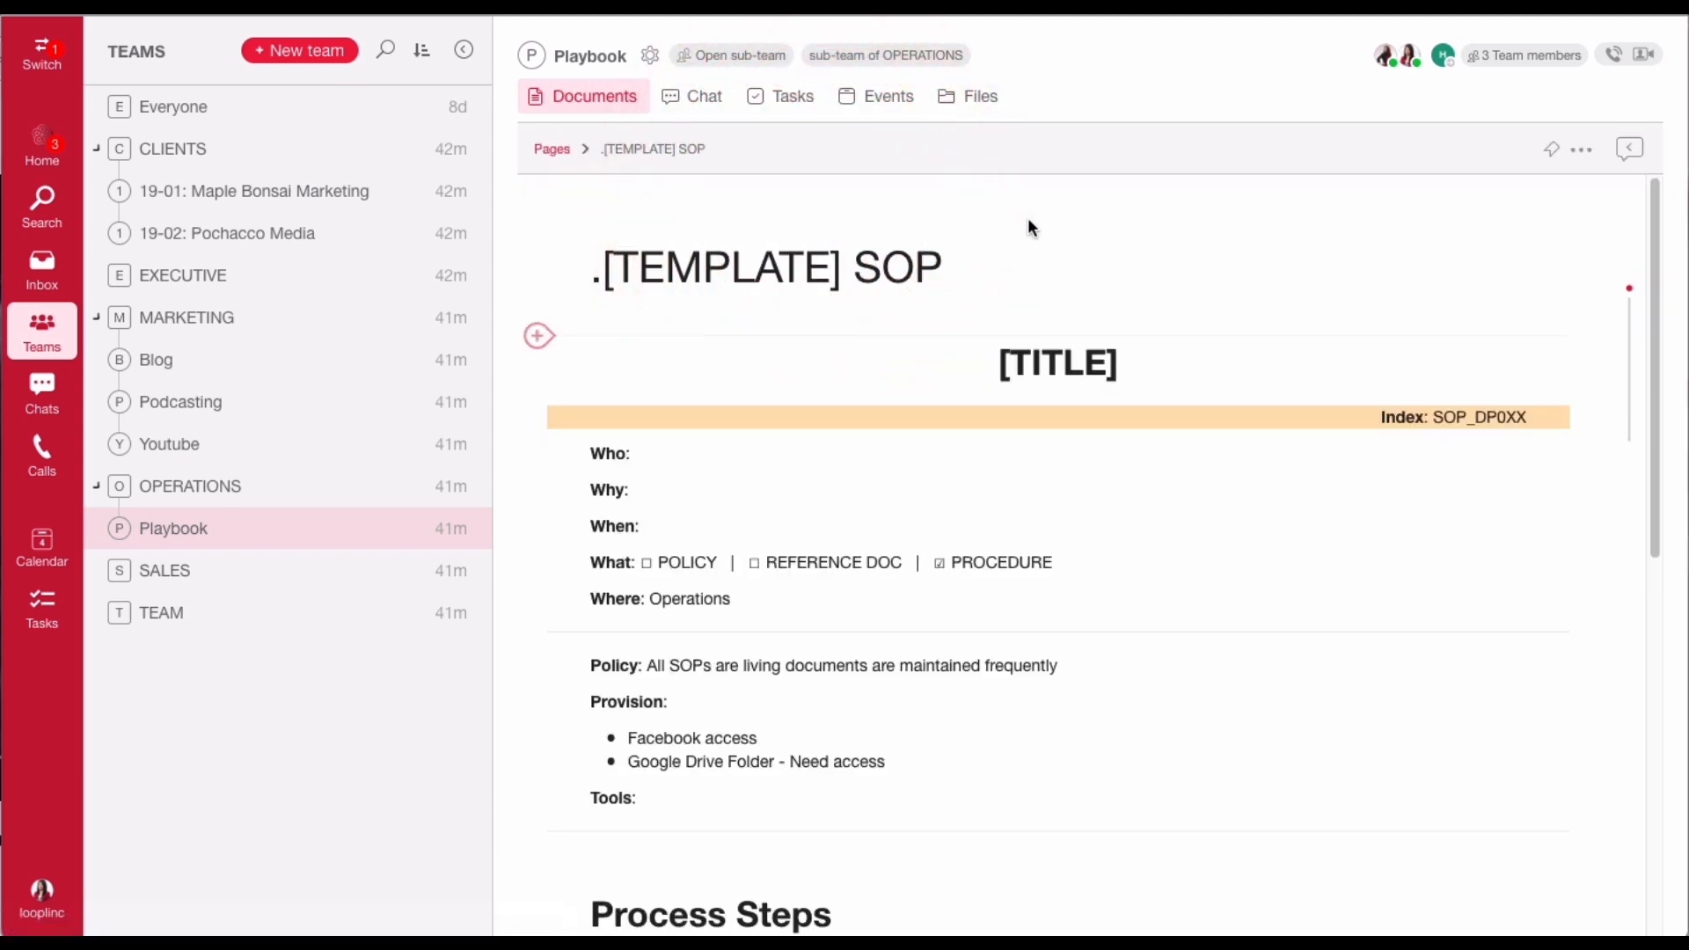
scroll(1258, 439, down, 1)
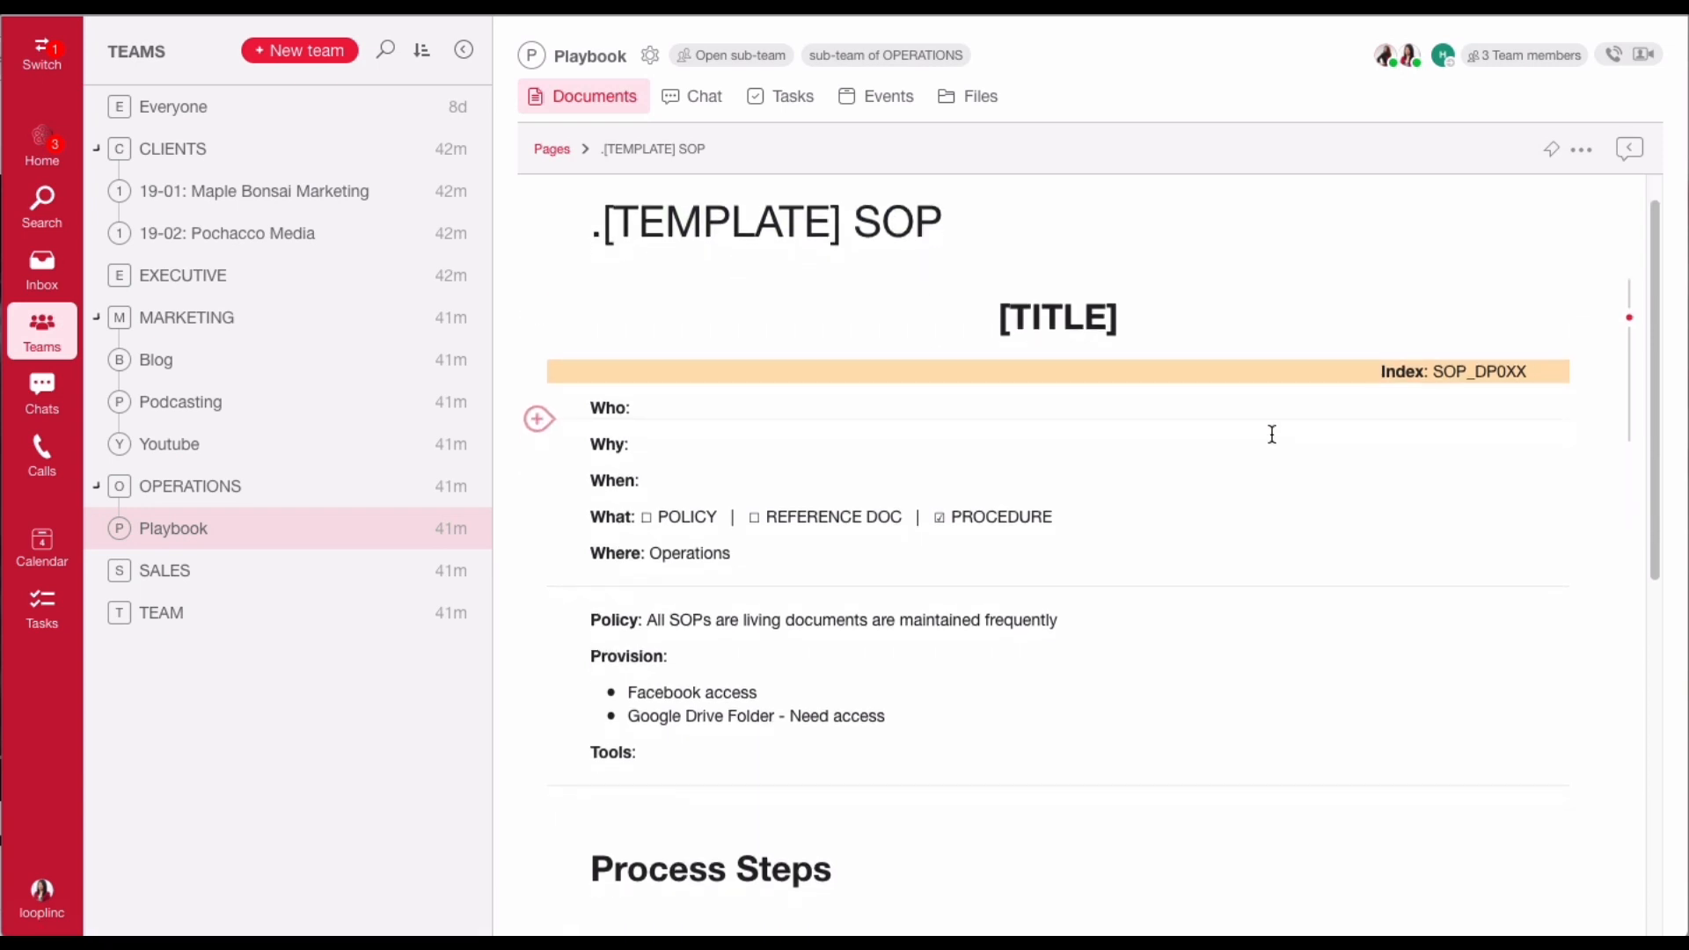
scroll(1272, 435, down, 1)
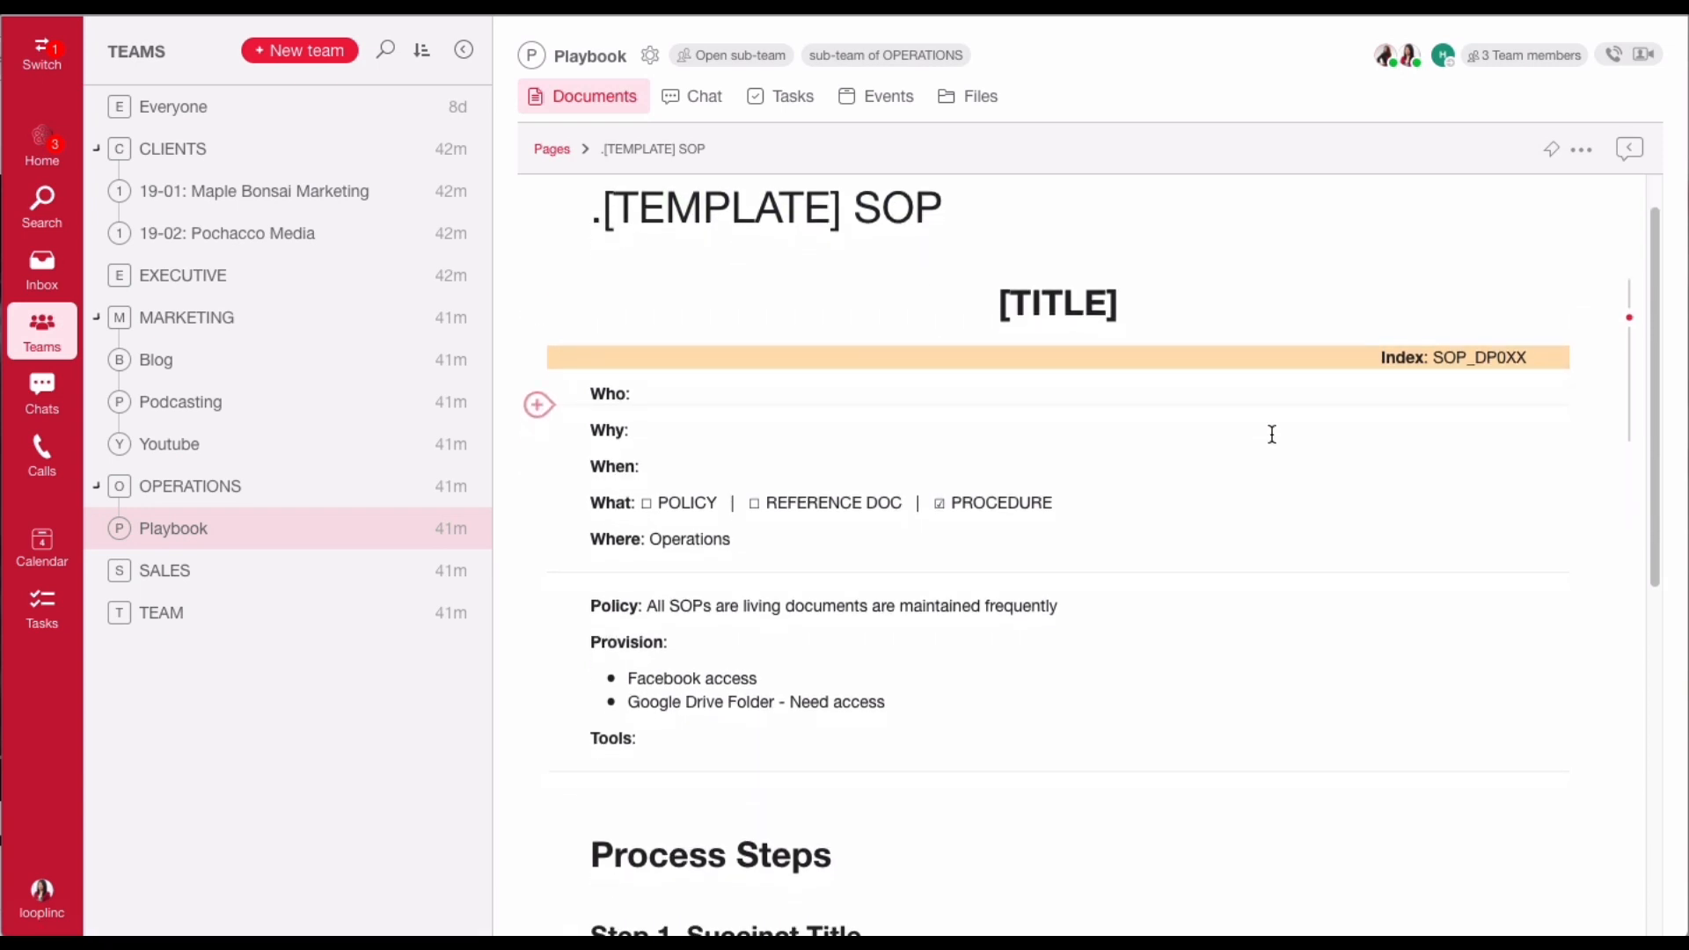
scroll(1272, 434, down, 1)
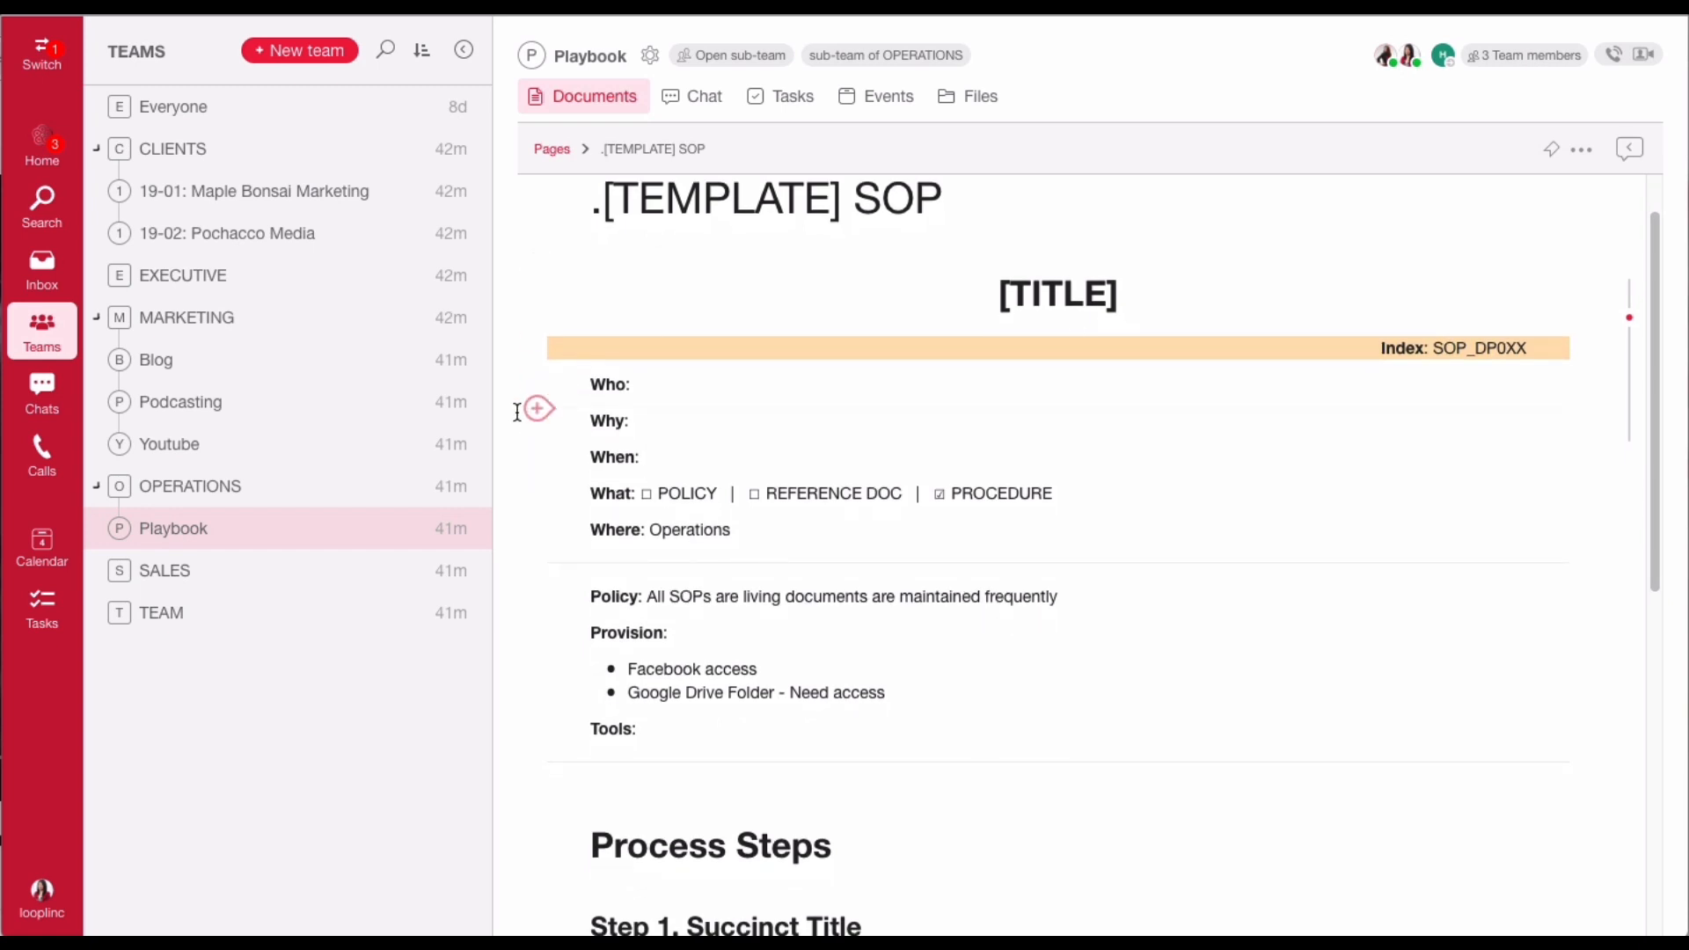
- Search the workspace for "sop", open the .[TEMPLATE] Youtube Brief page from the results, and look through its show notes and steps
click(66, 224)
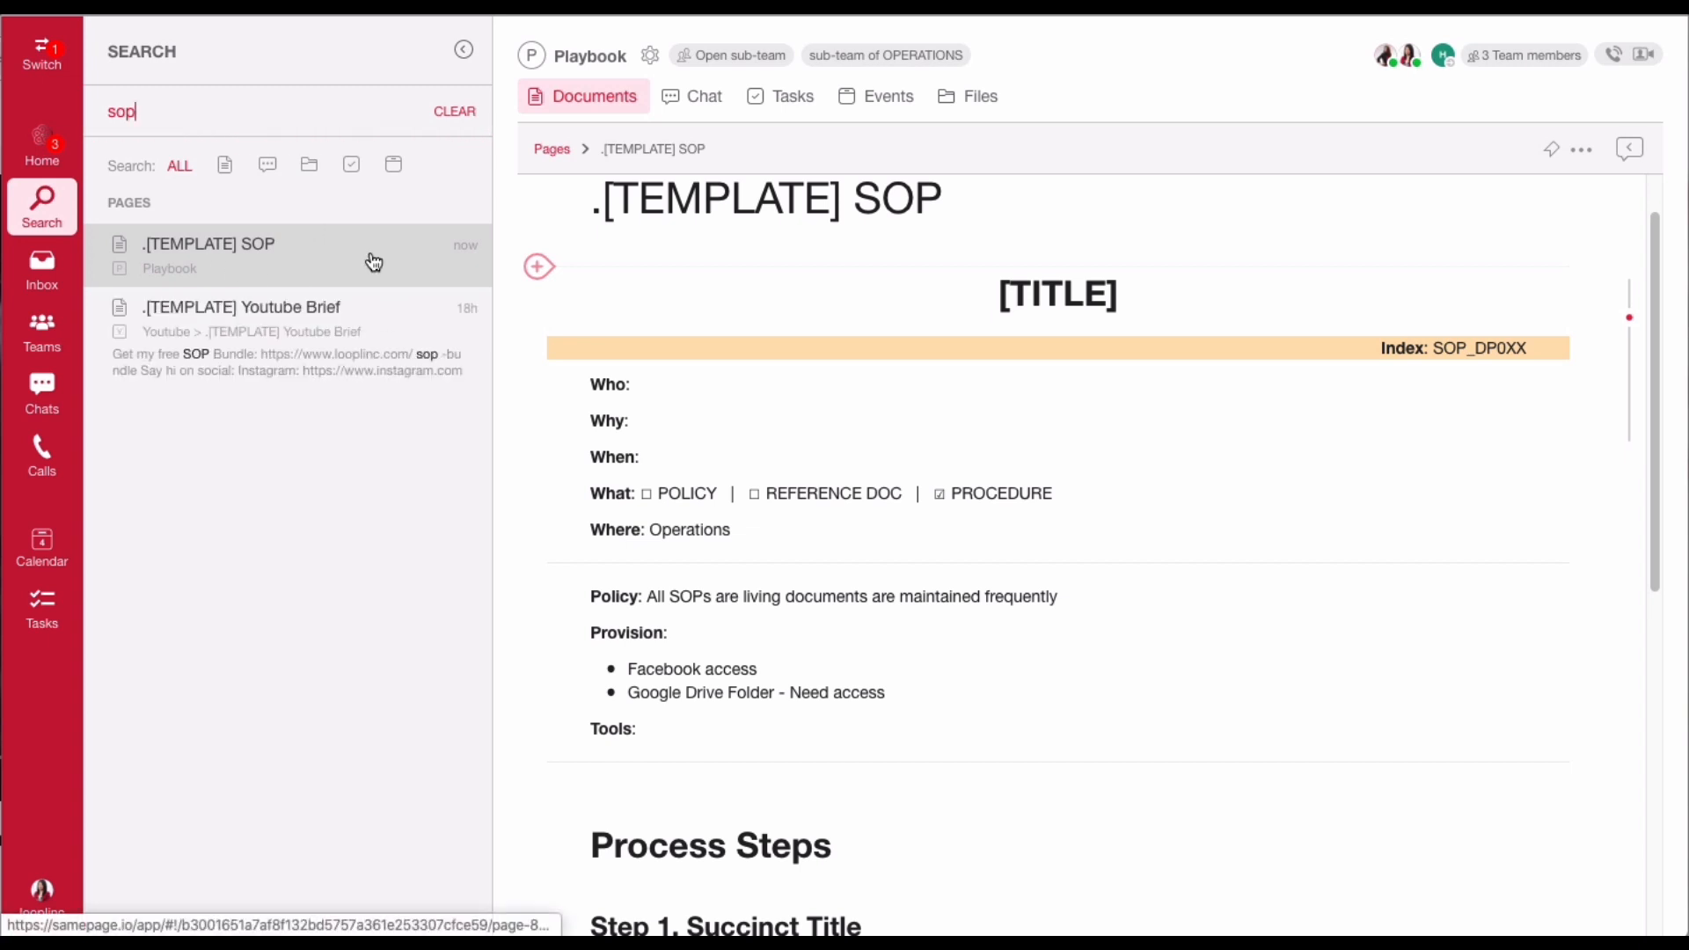
click(362, 336)
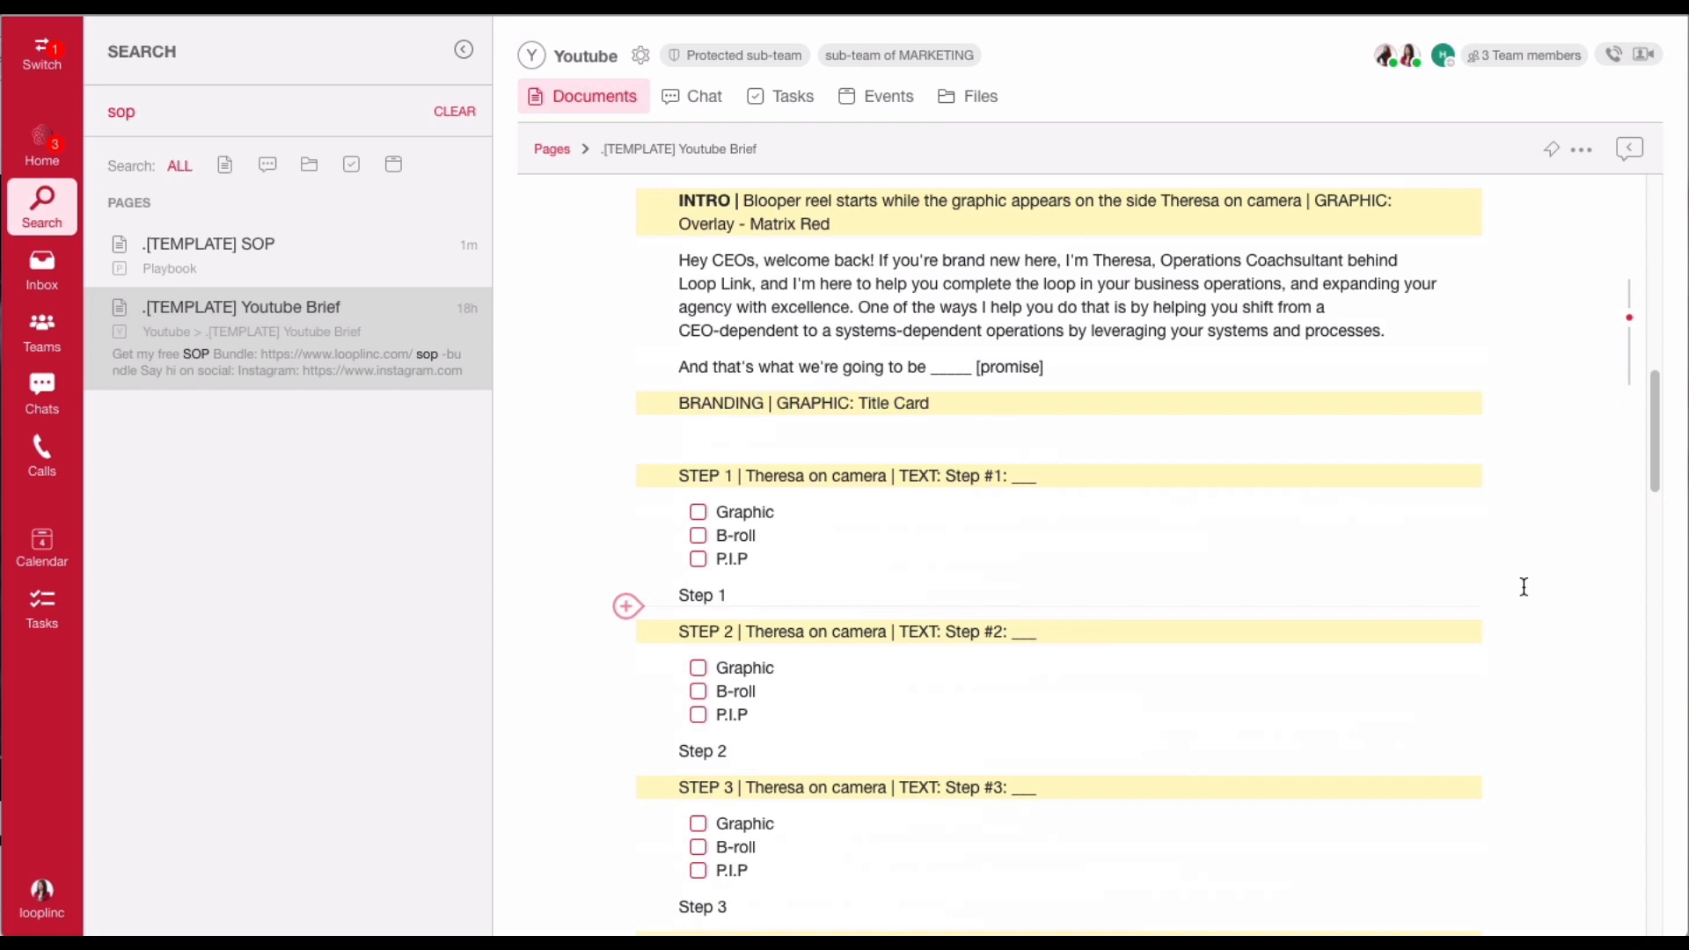
scroll(1592, 632, up, 3)
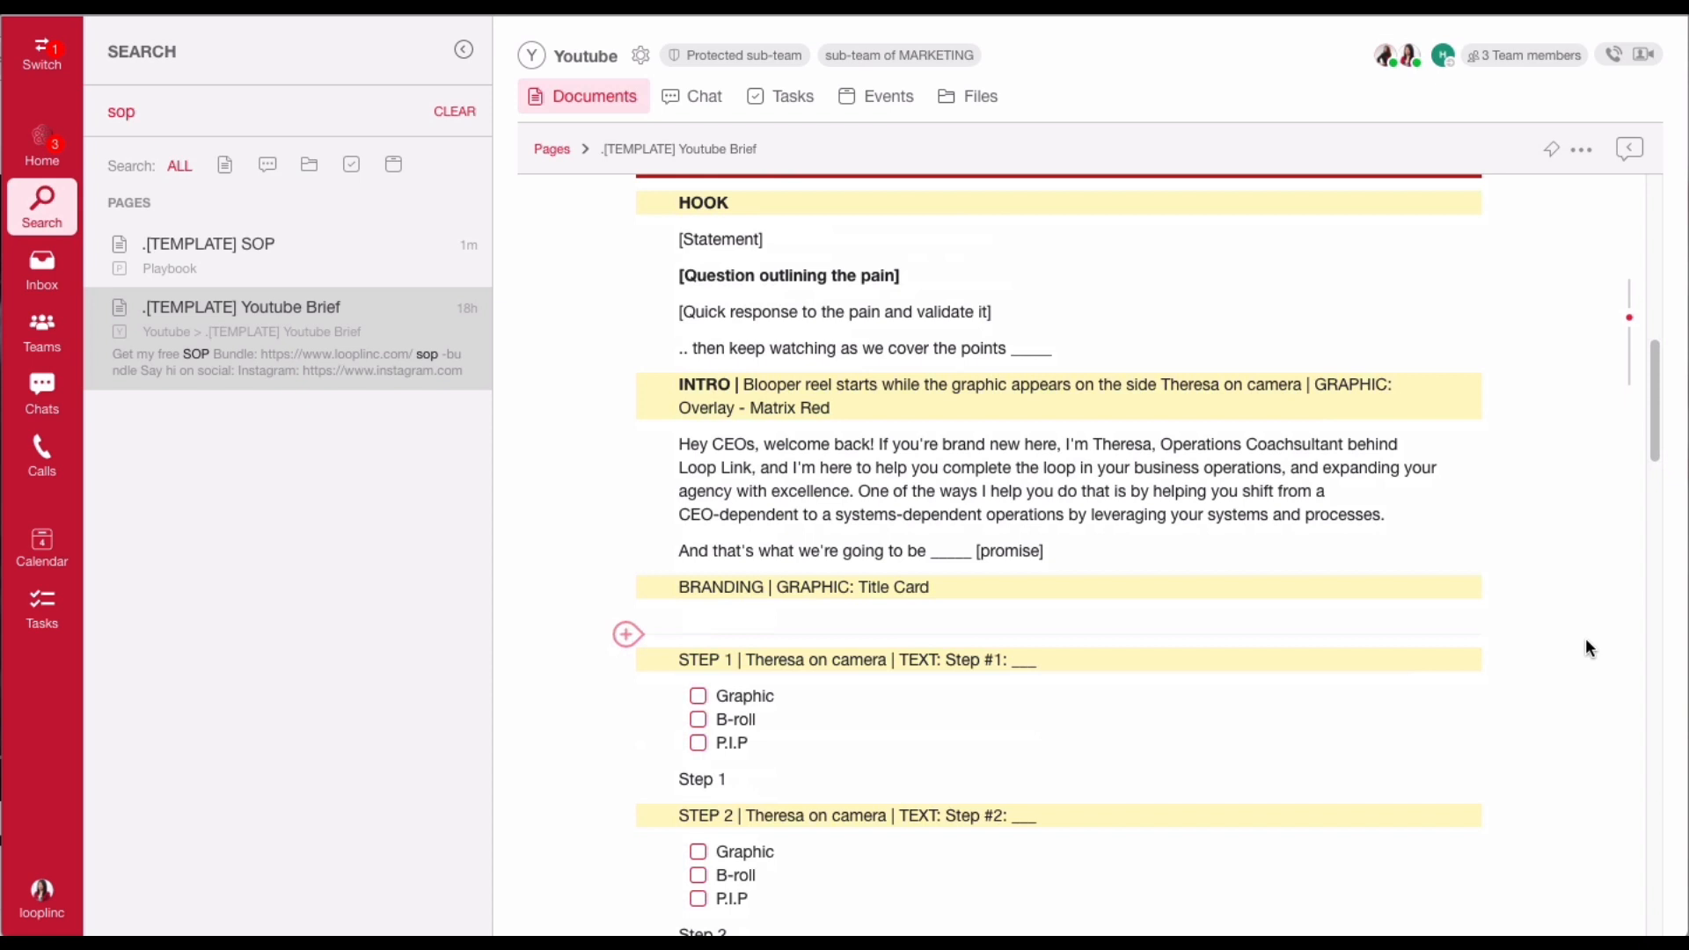
scroll(1589, 651, down, 1)
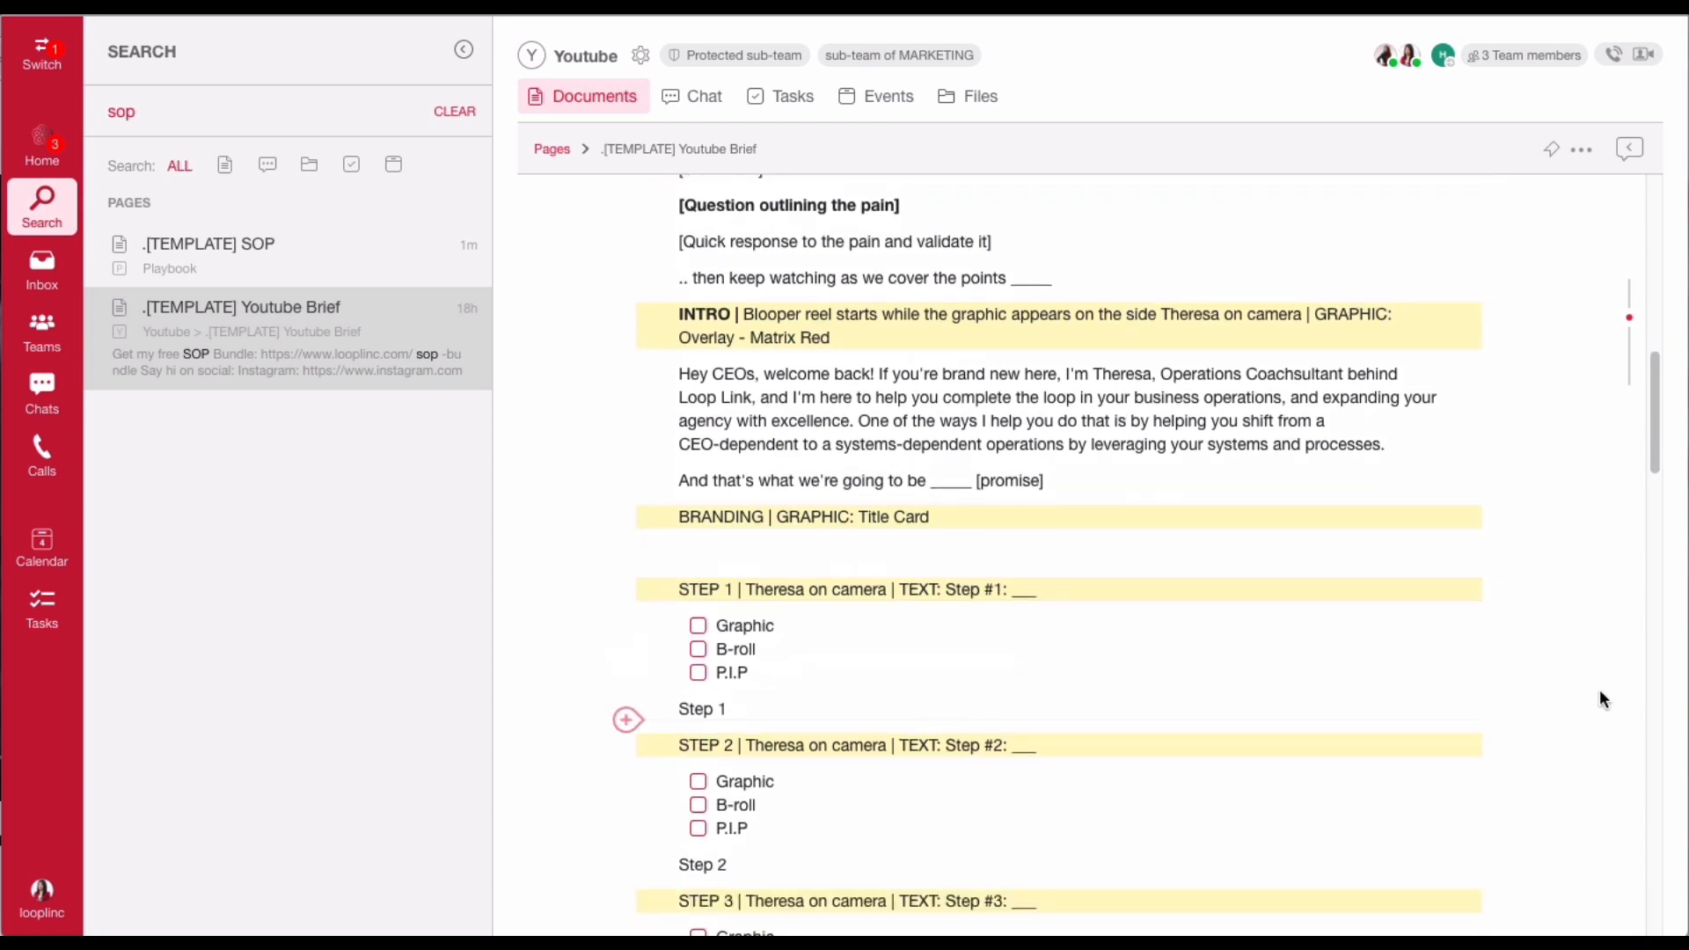
scroll(1597, 677, up, 4)
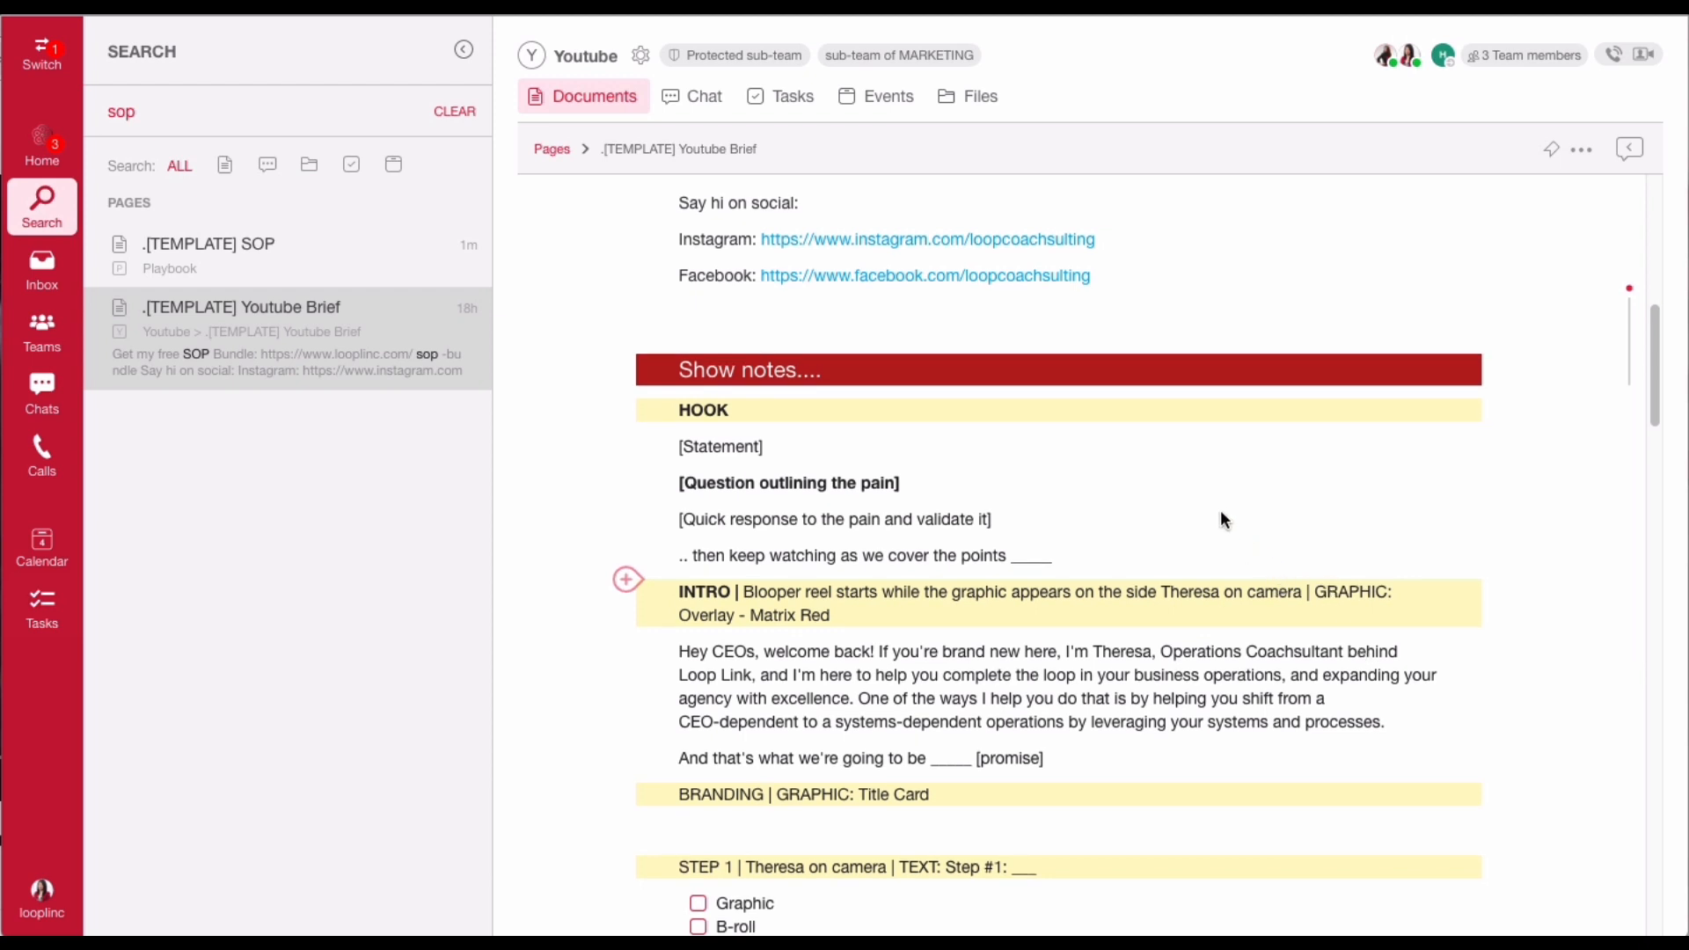
scroll(1219, 483, down, 10)
scroll(1366, 519, down, 15)
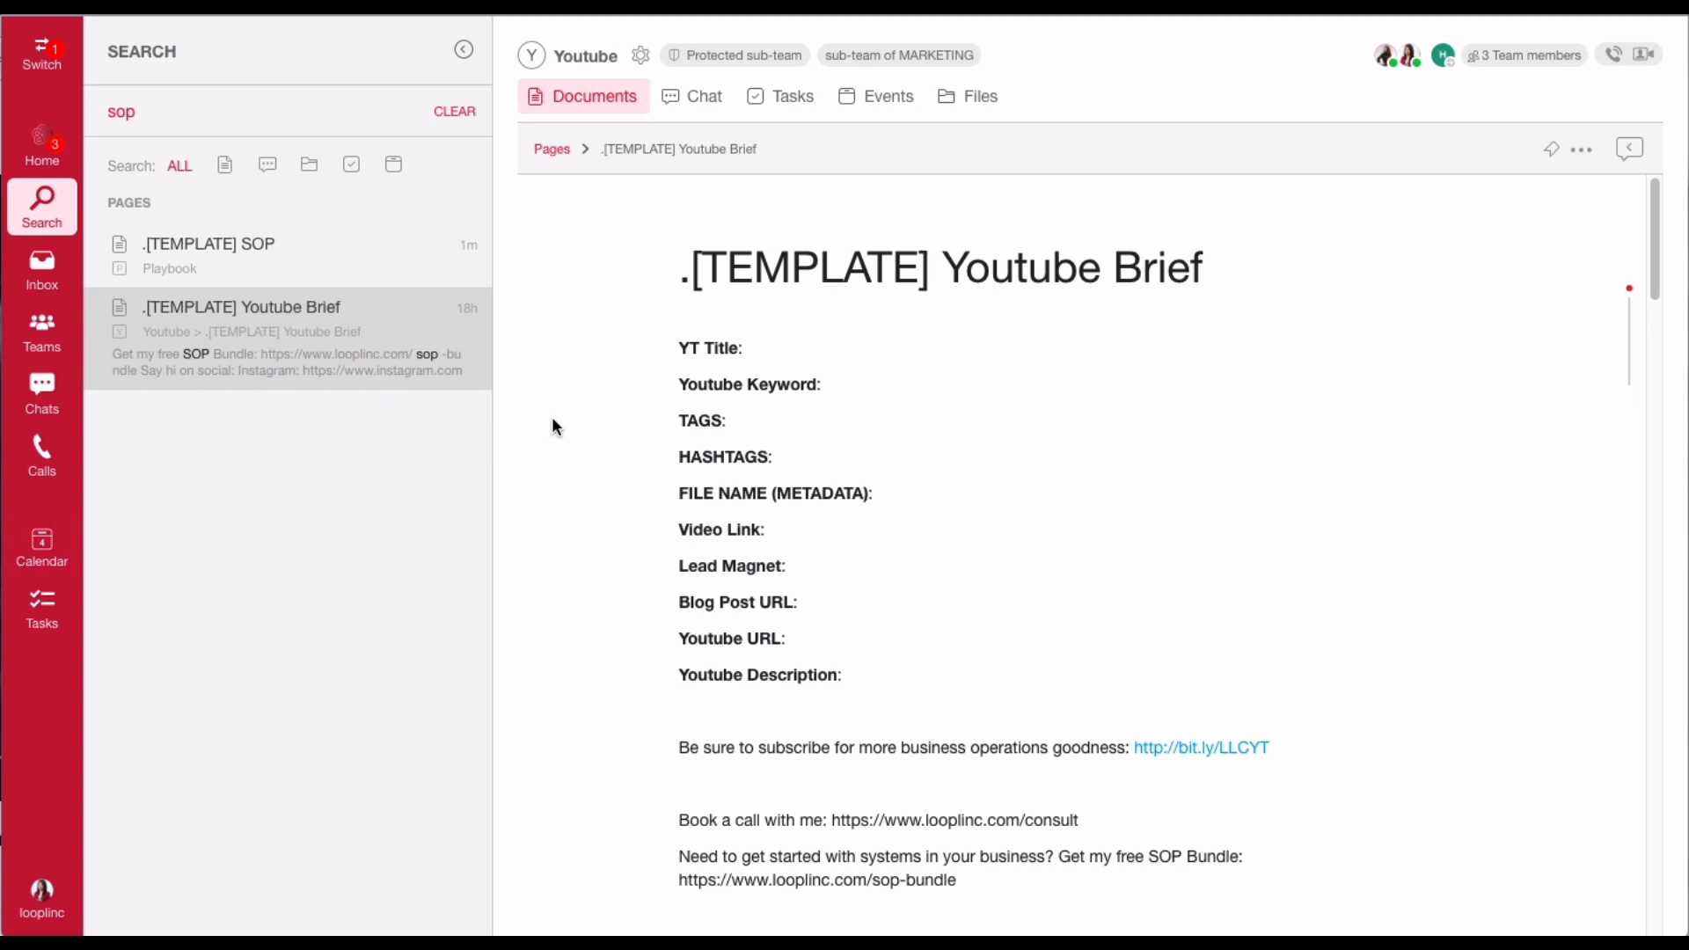
- Open the .[TEMPLATE] System Feedback page in the Everyone team's FEEDBACK folder and review its sections
click(43, 332)
click(270, 126)
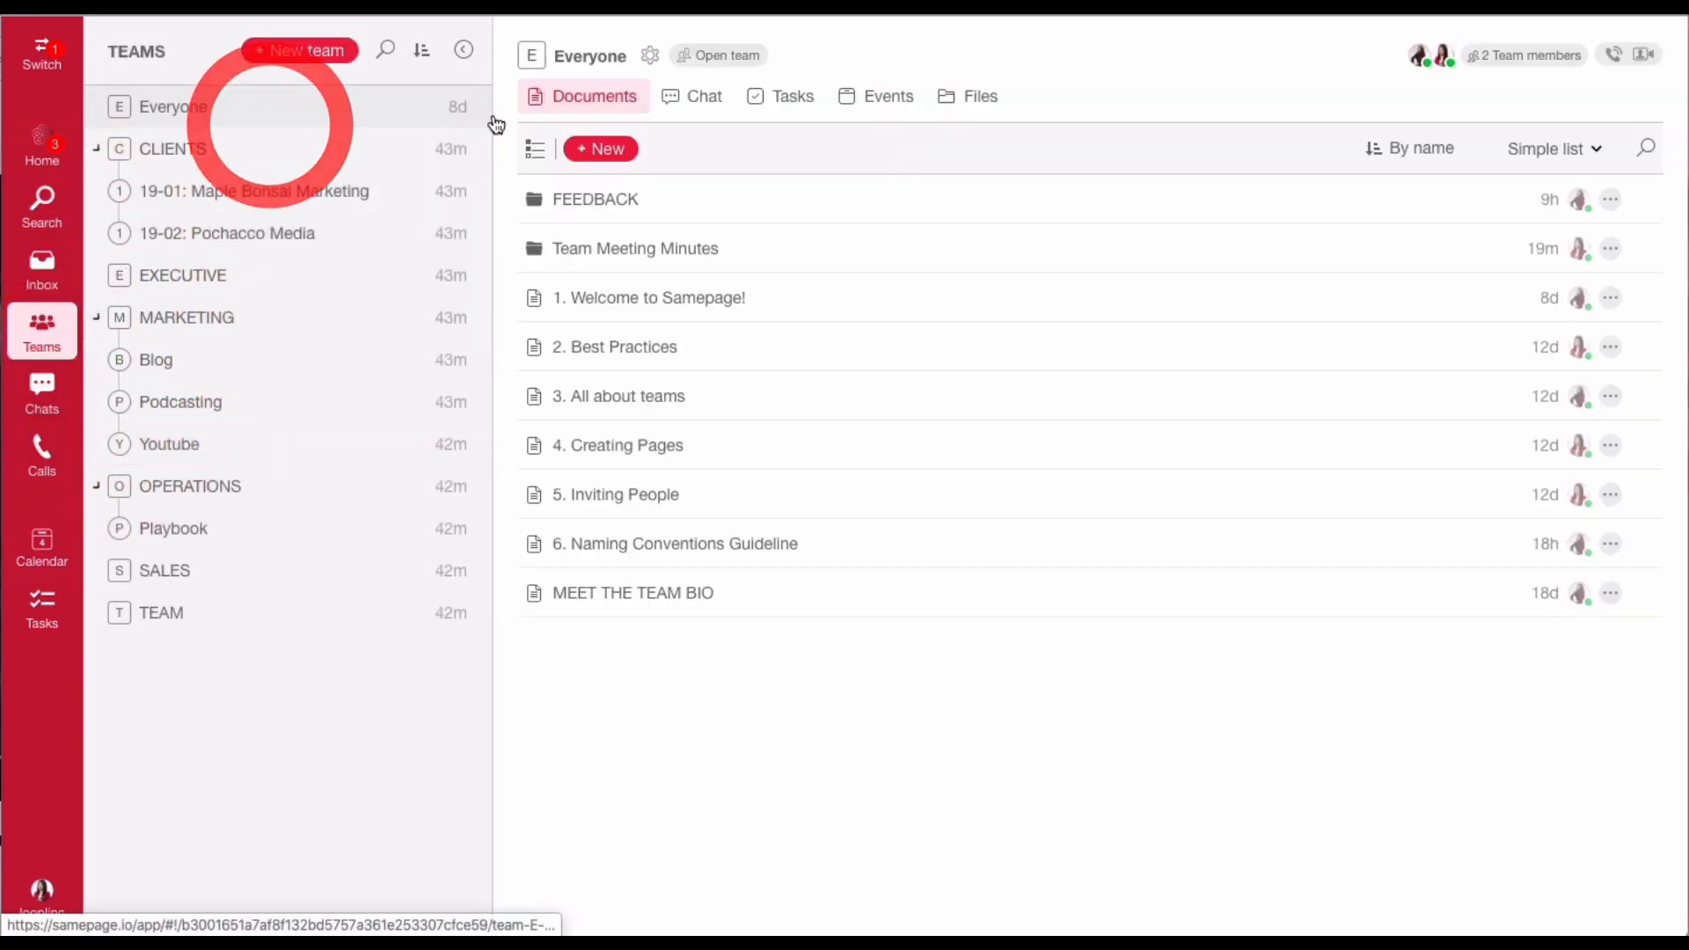
click(768, 207)
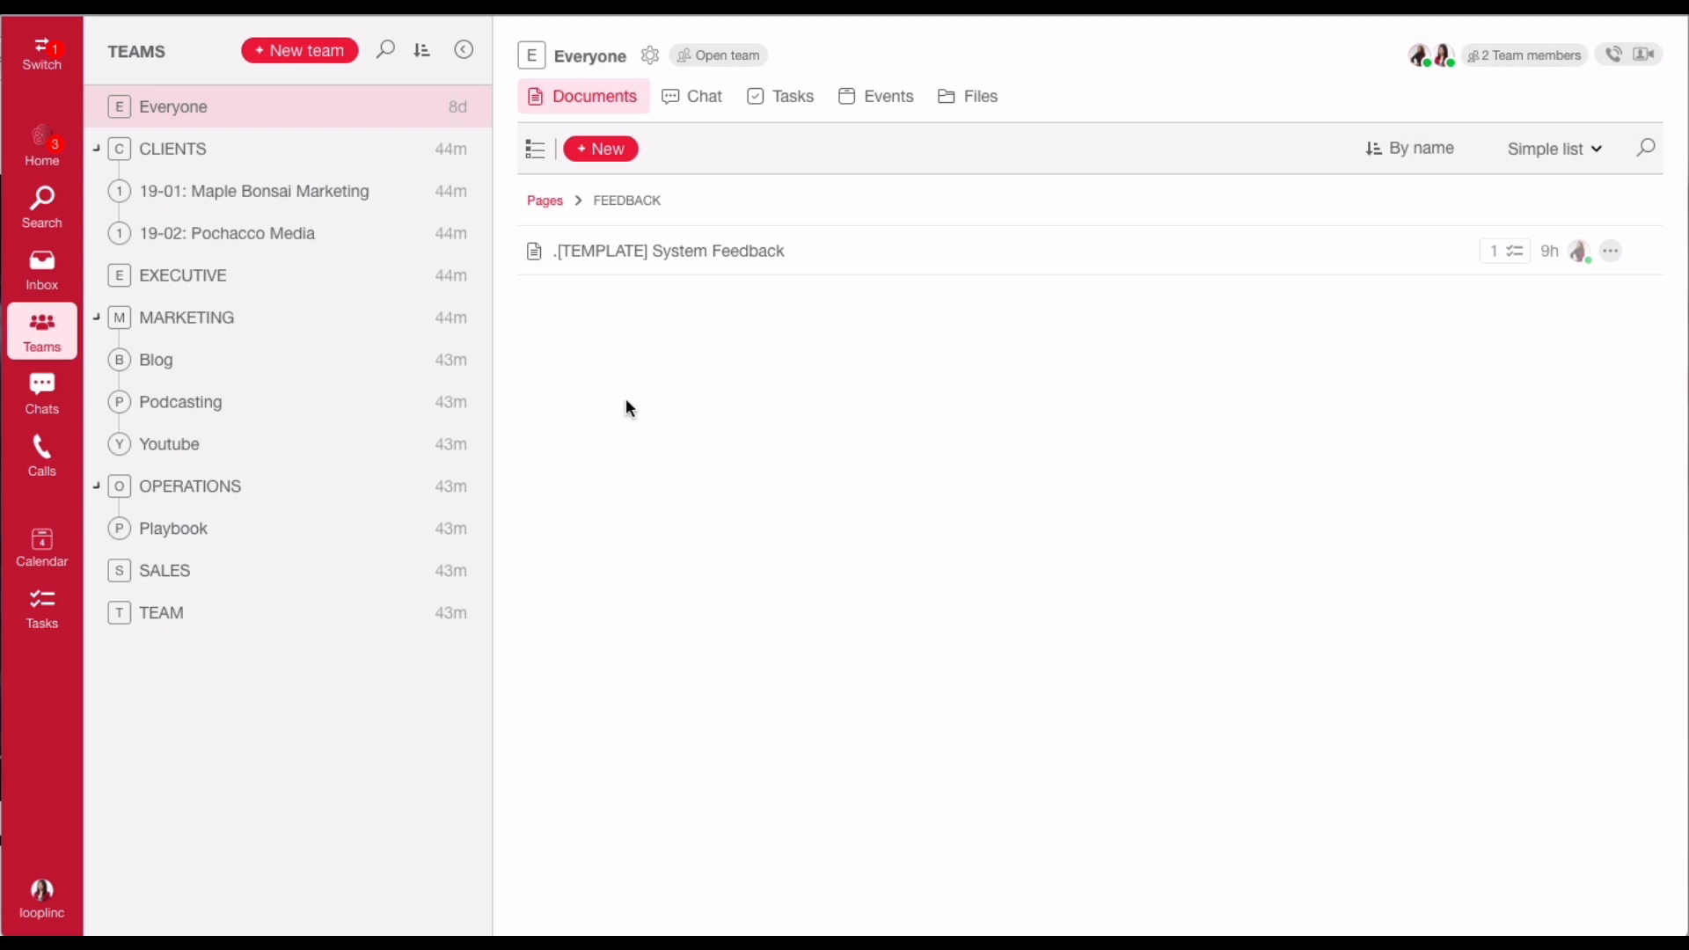
click(703, 253)
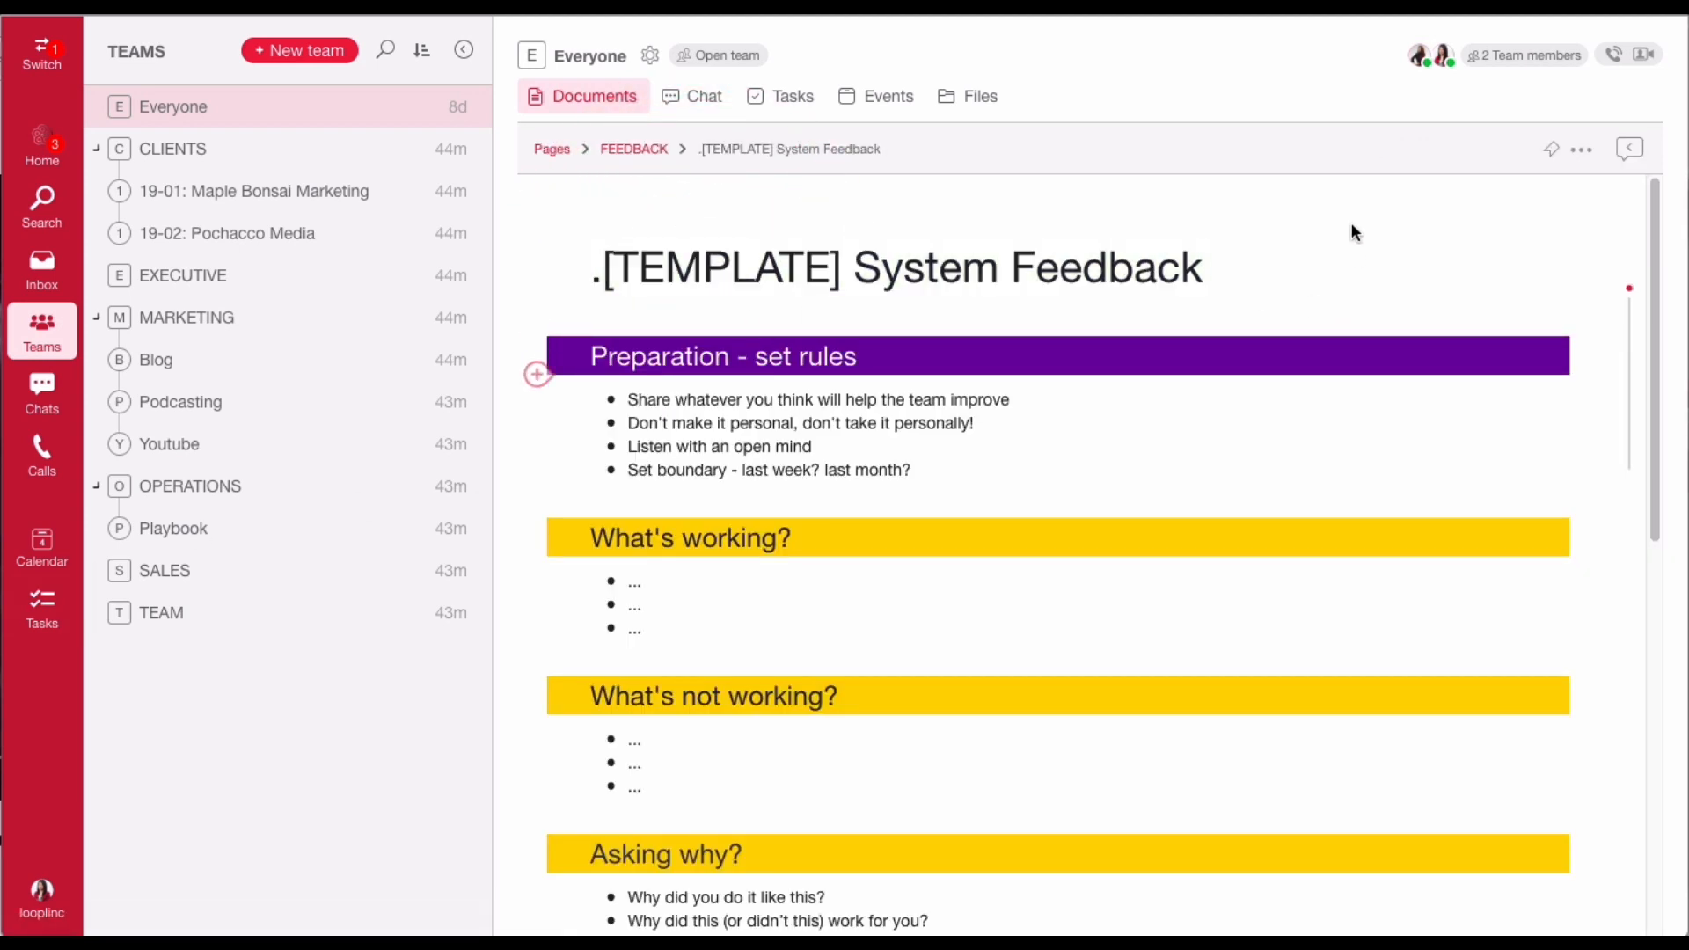
scroll(1225, 569, down, 3)
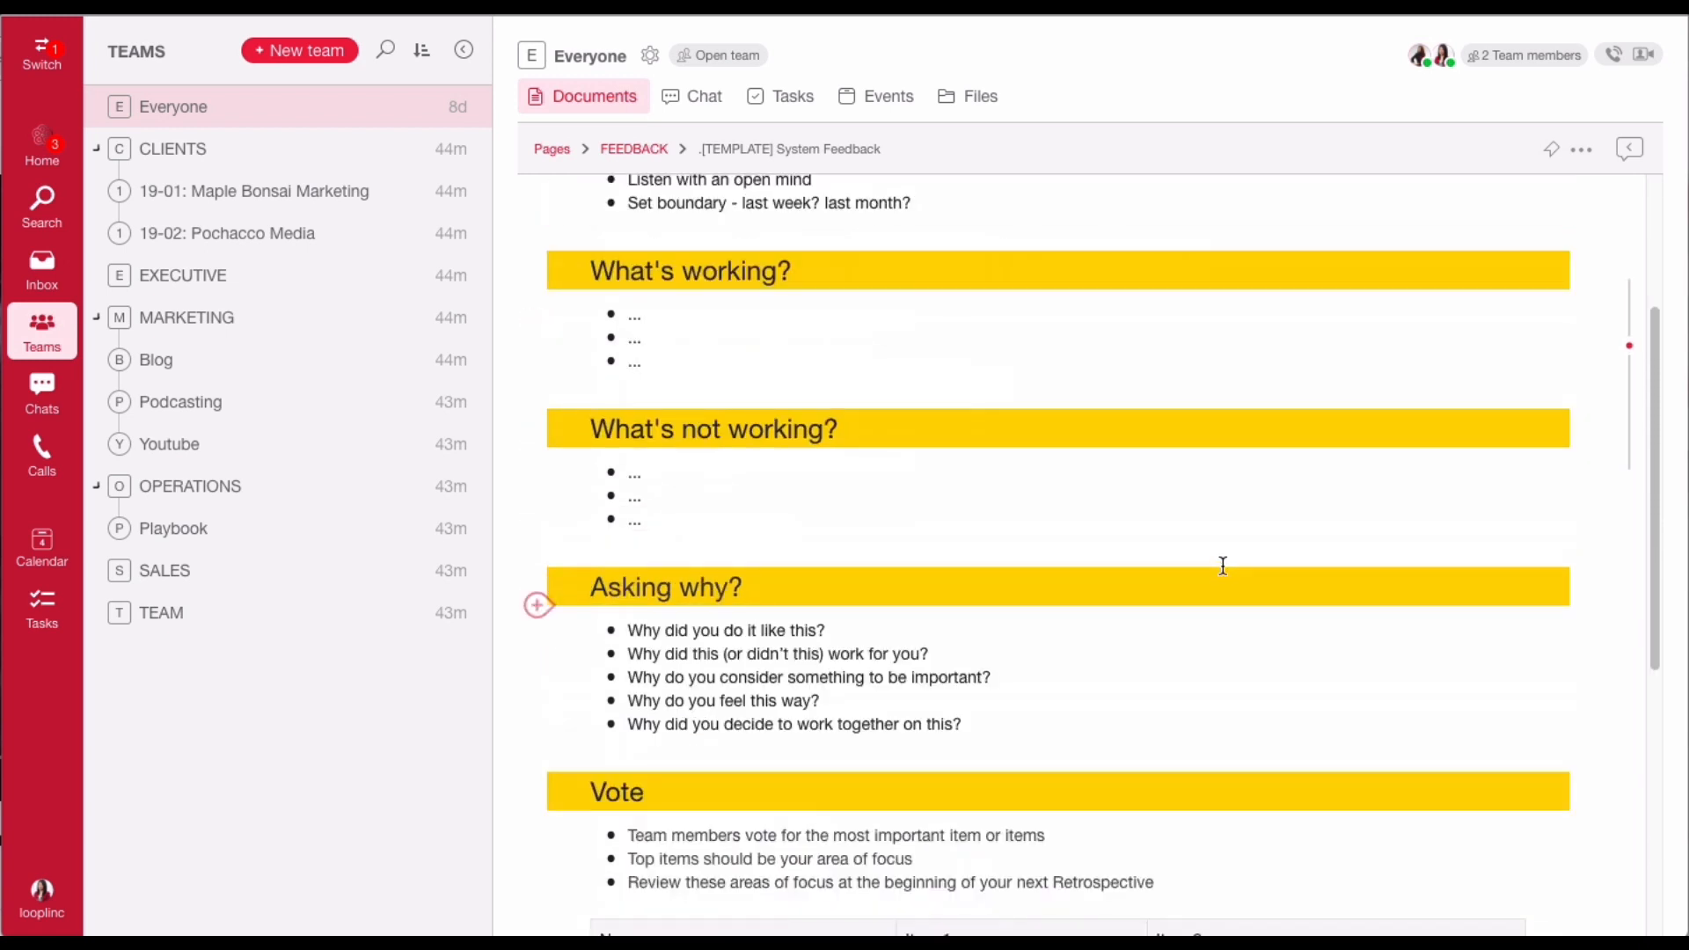